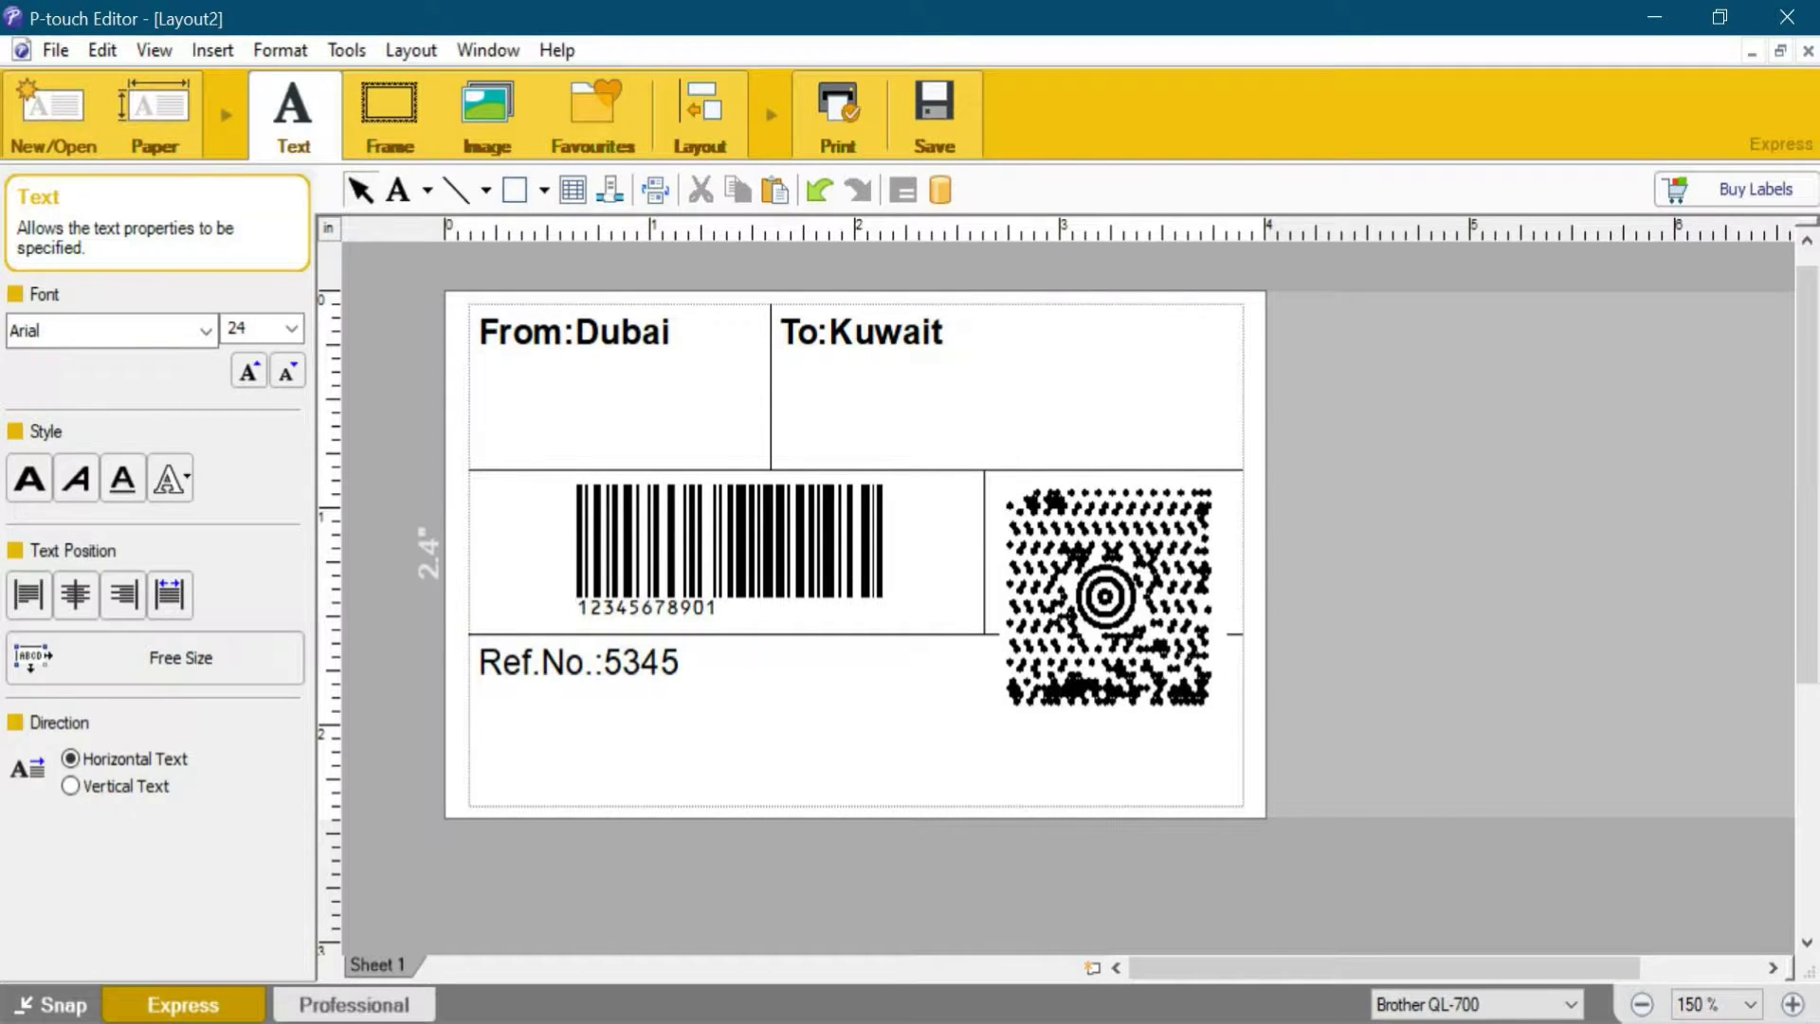
# Launch the web browser, go to the Google home page and maximize the window
pyautogui.doubleClick(57, 497)
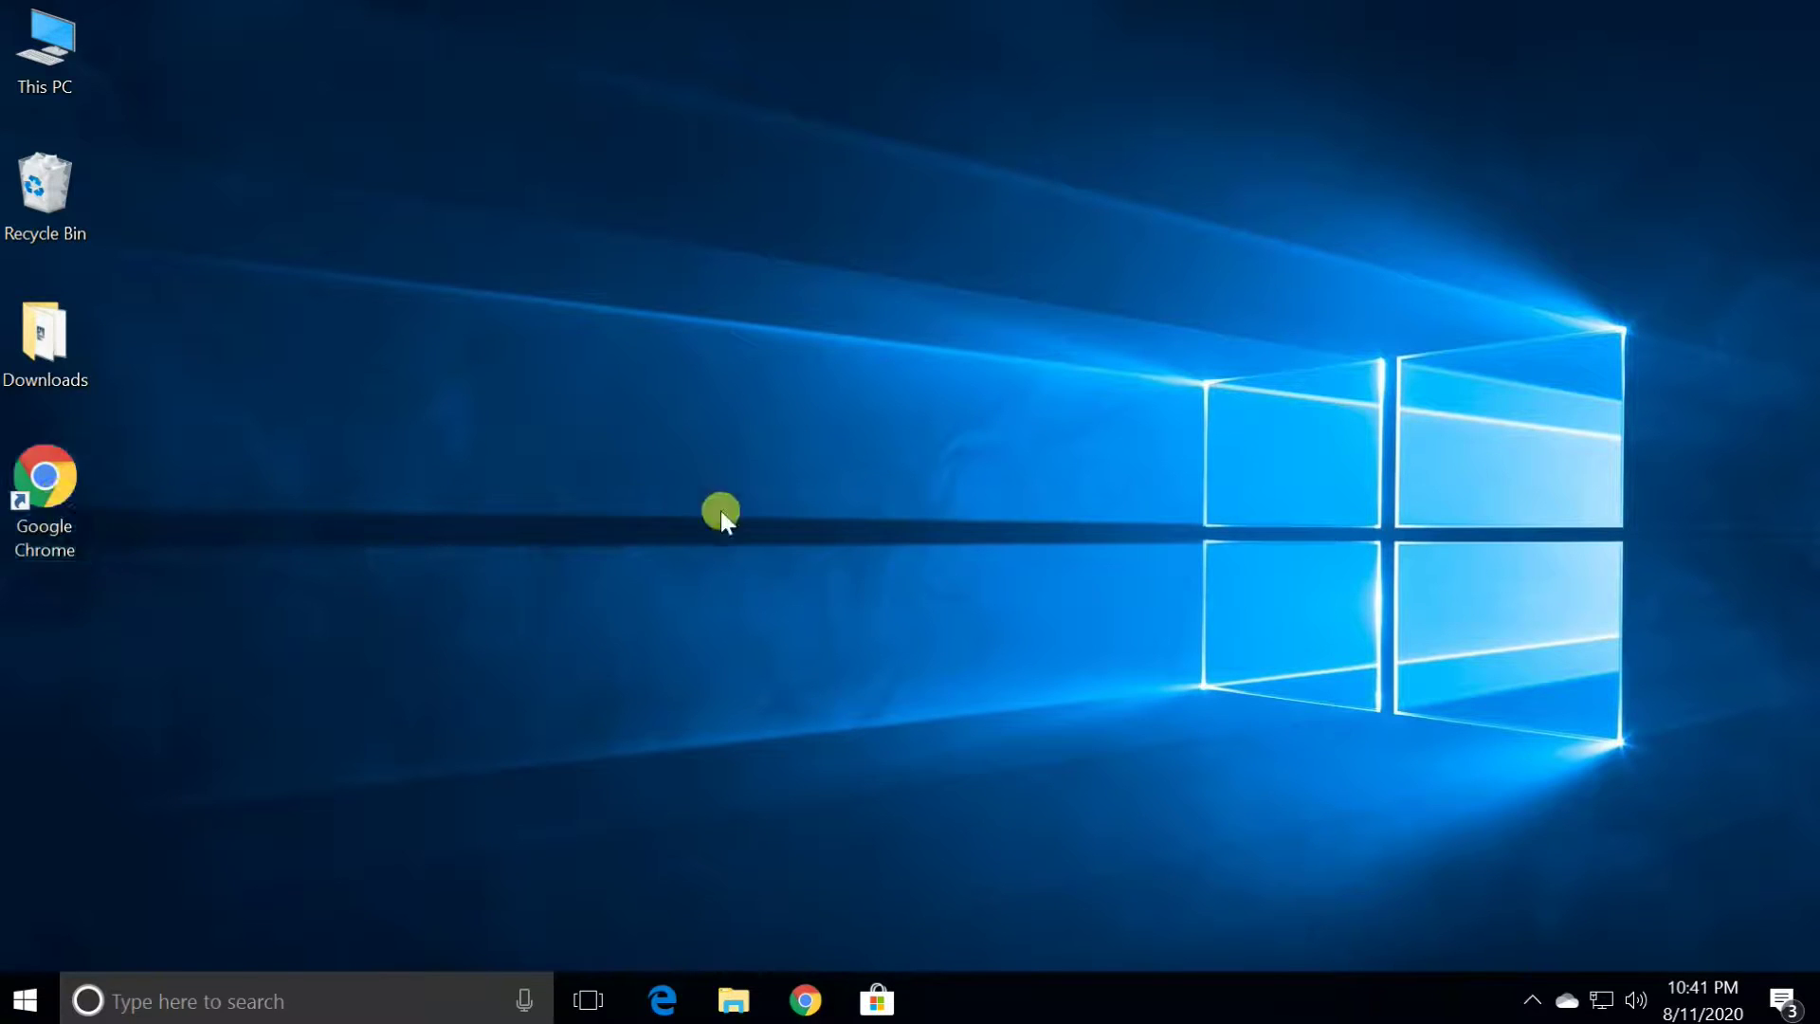
pyautogui.write('goo')
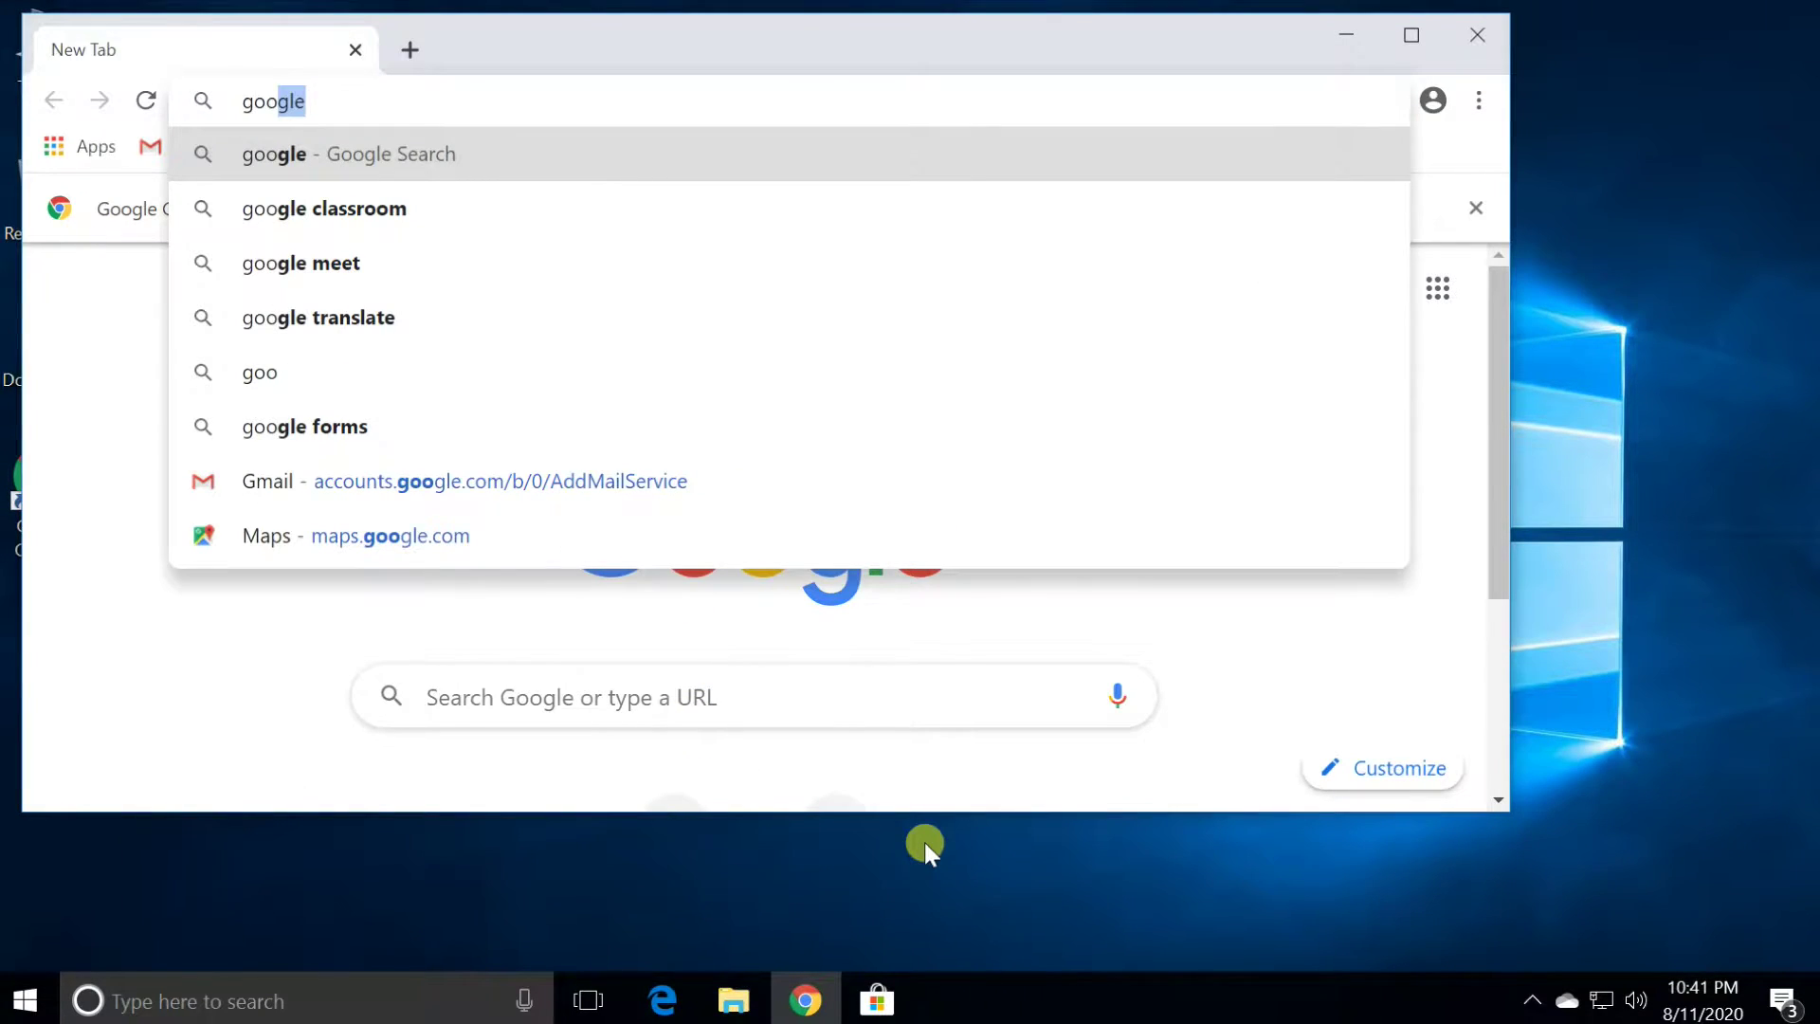
pyautogui.write('gle')
pyautogui.hotkey('ctrl', 'Return')
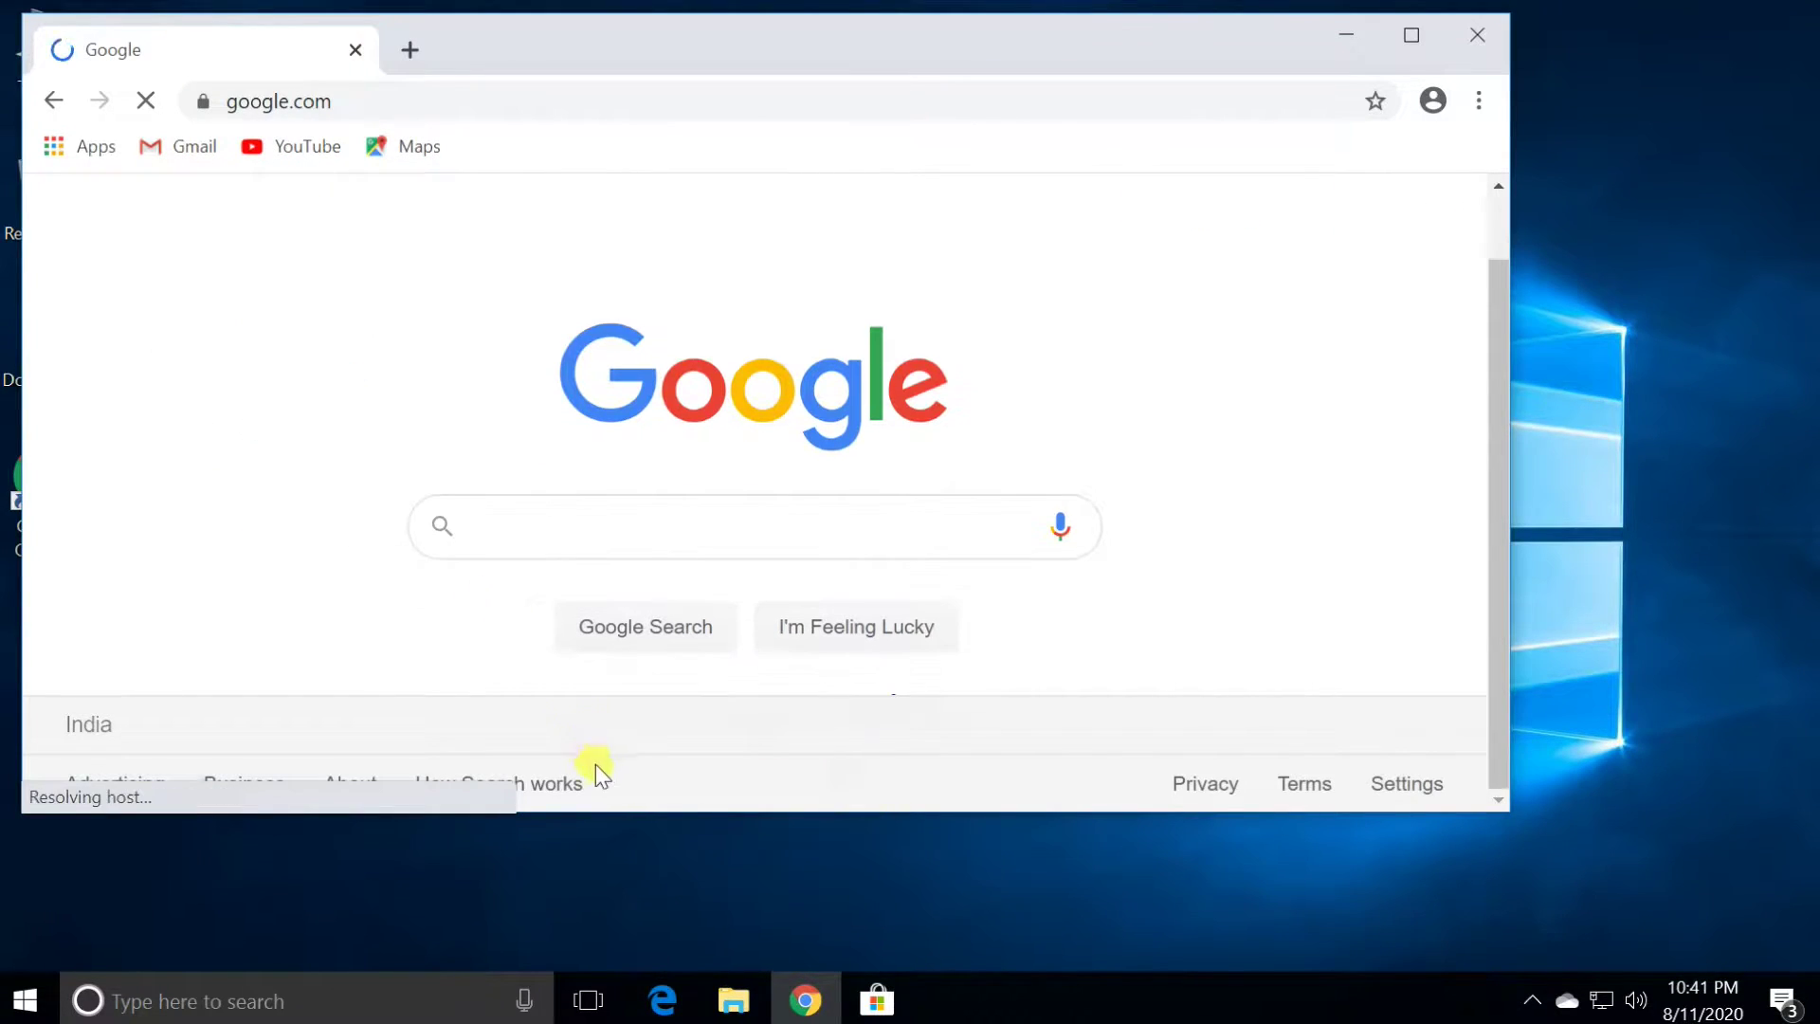
pyautogui.click(1411, 36)
# Search Google for 'QL-700 driver' and open Brother's QL-700 downloads page
pyautogui.write('Q')
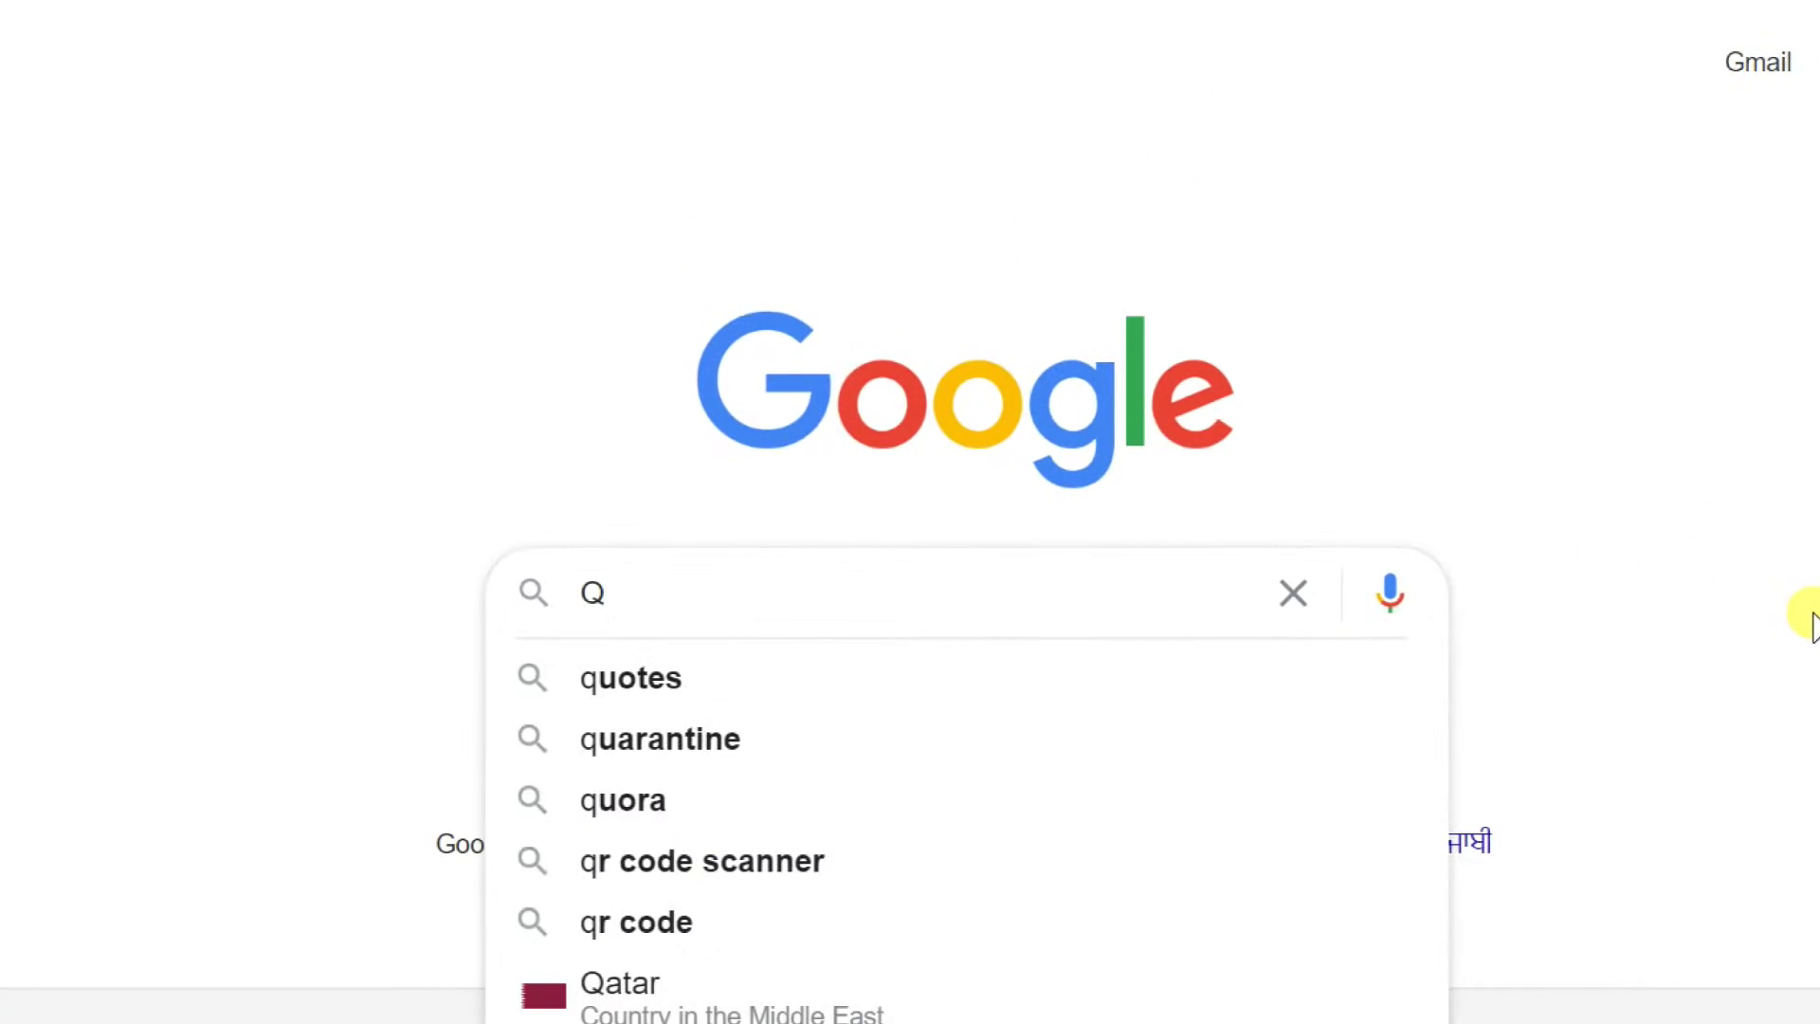
pyautogui.write('L-')
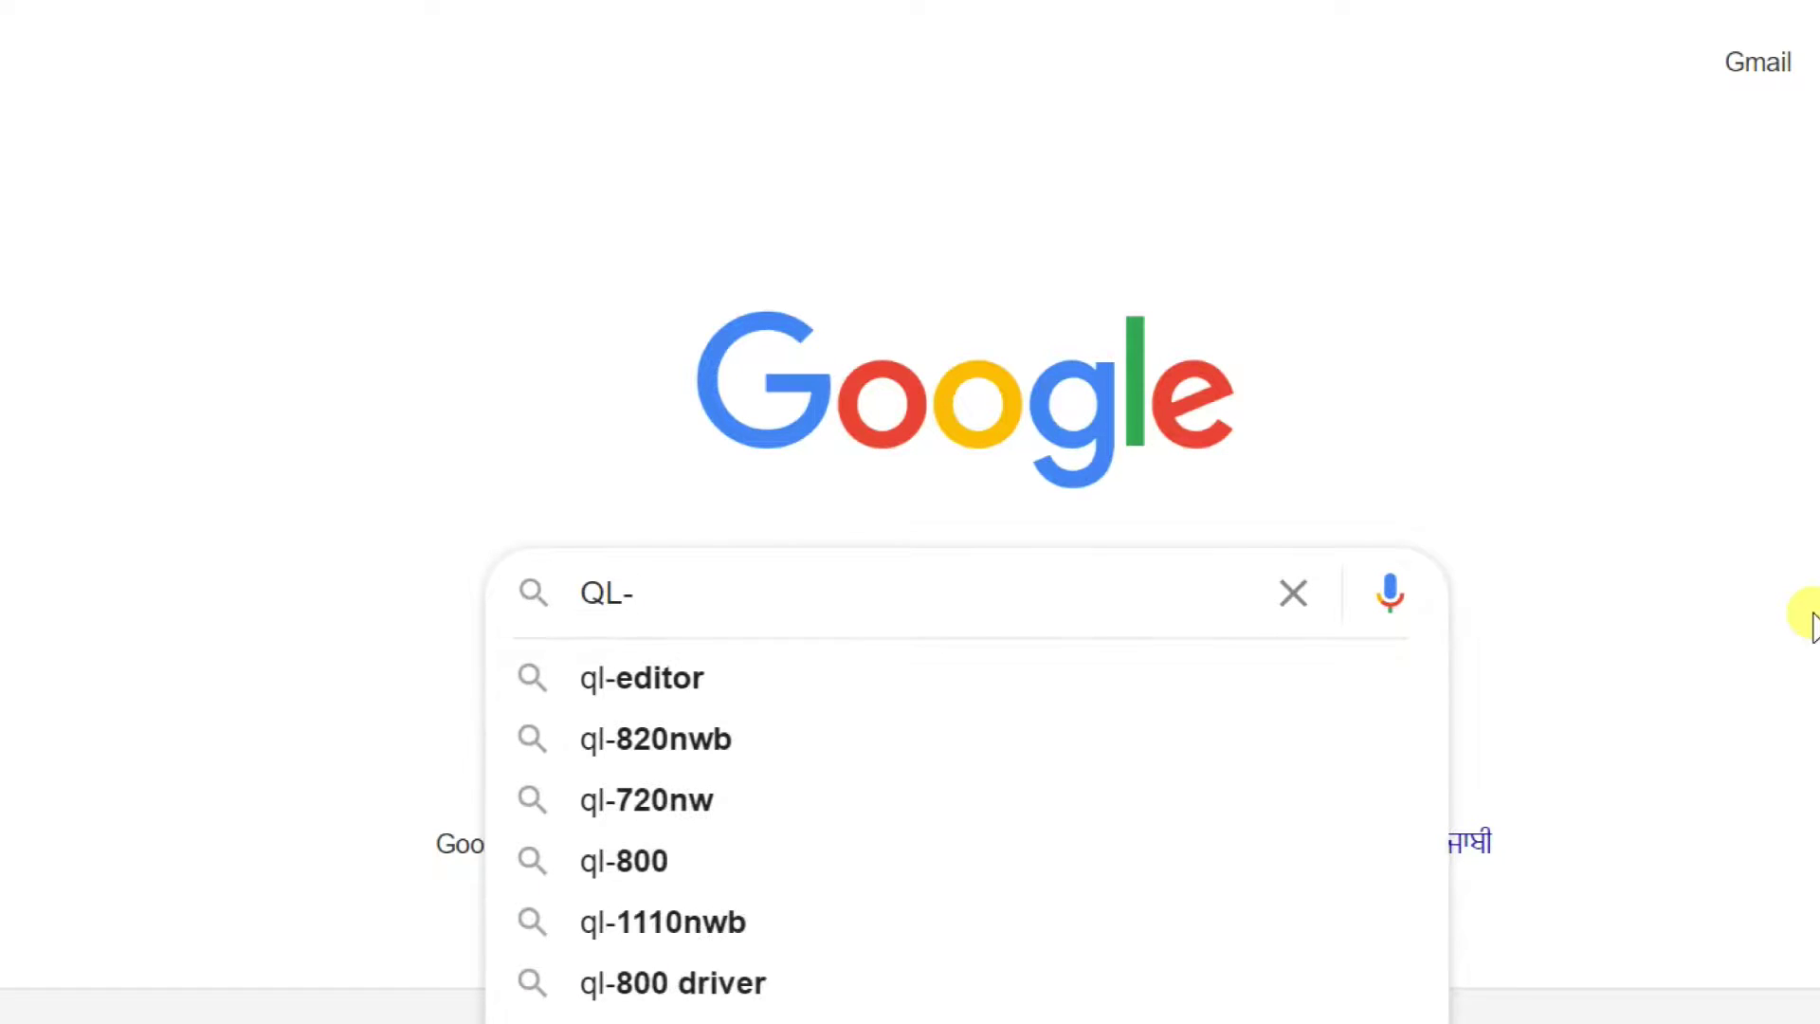
pyautogui.write('700')
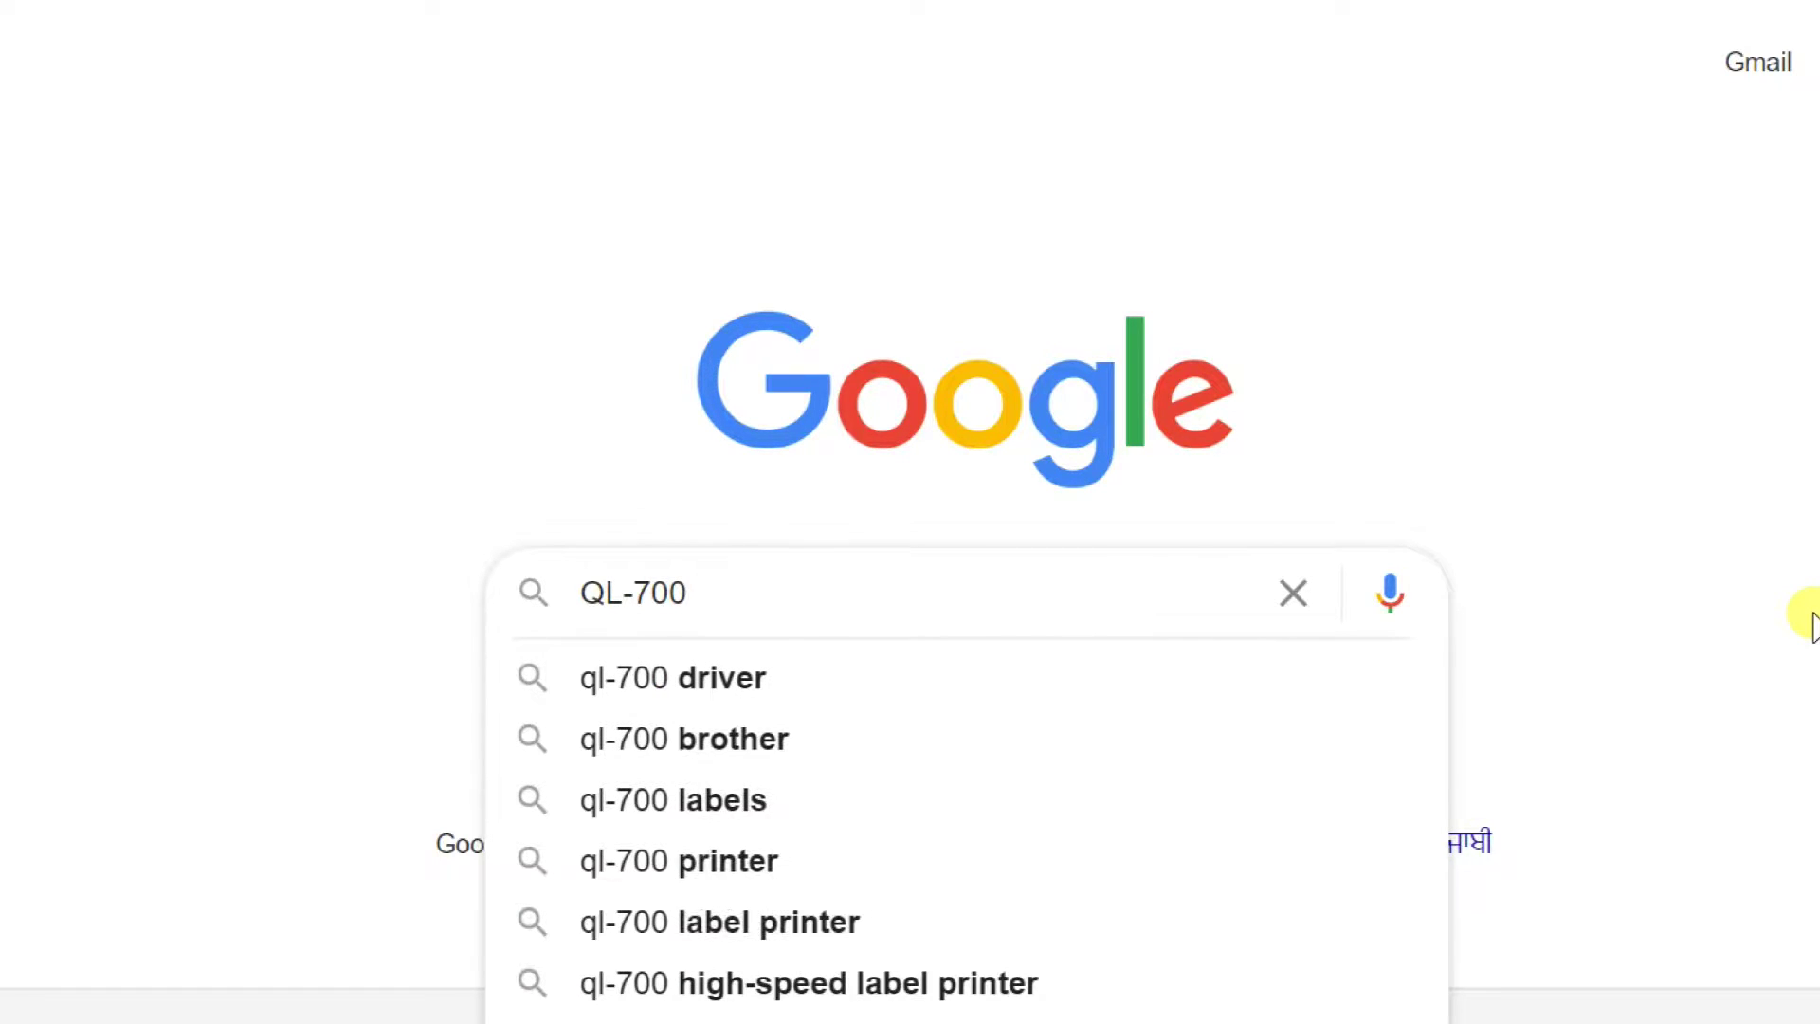
pyautogui.write(' driver')
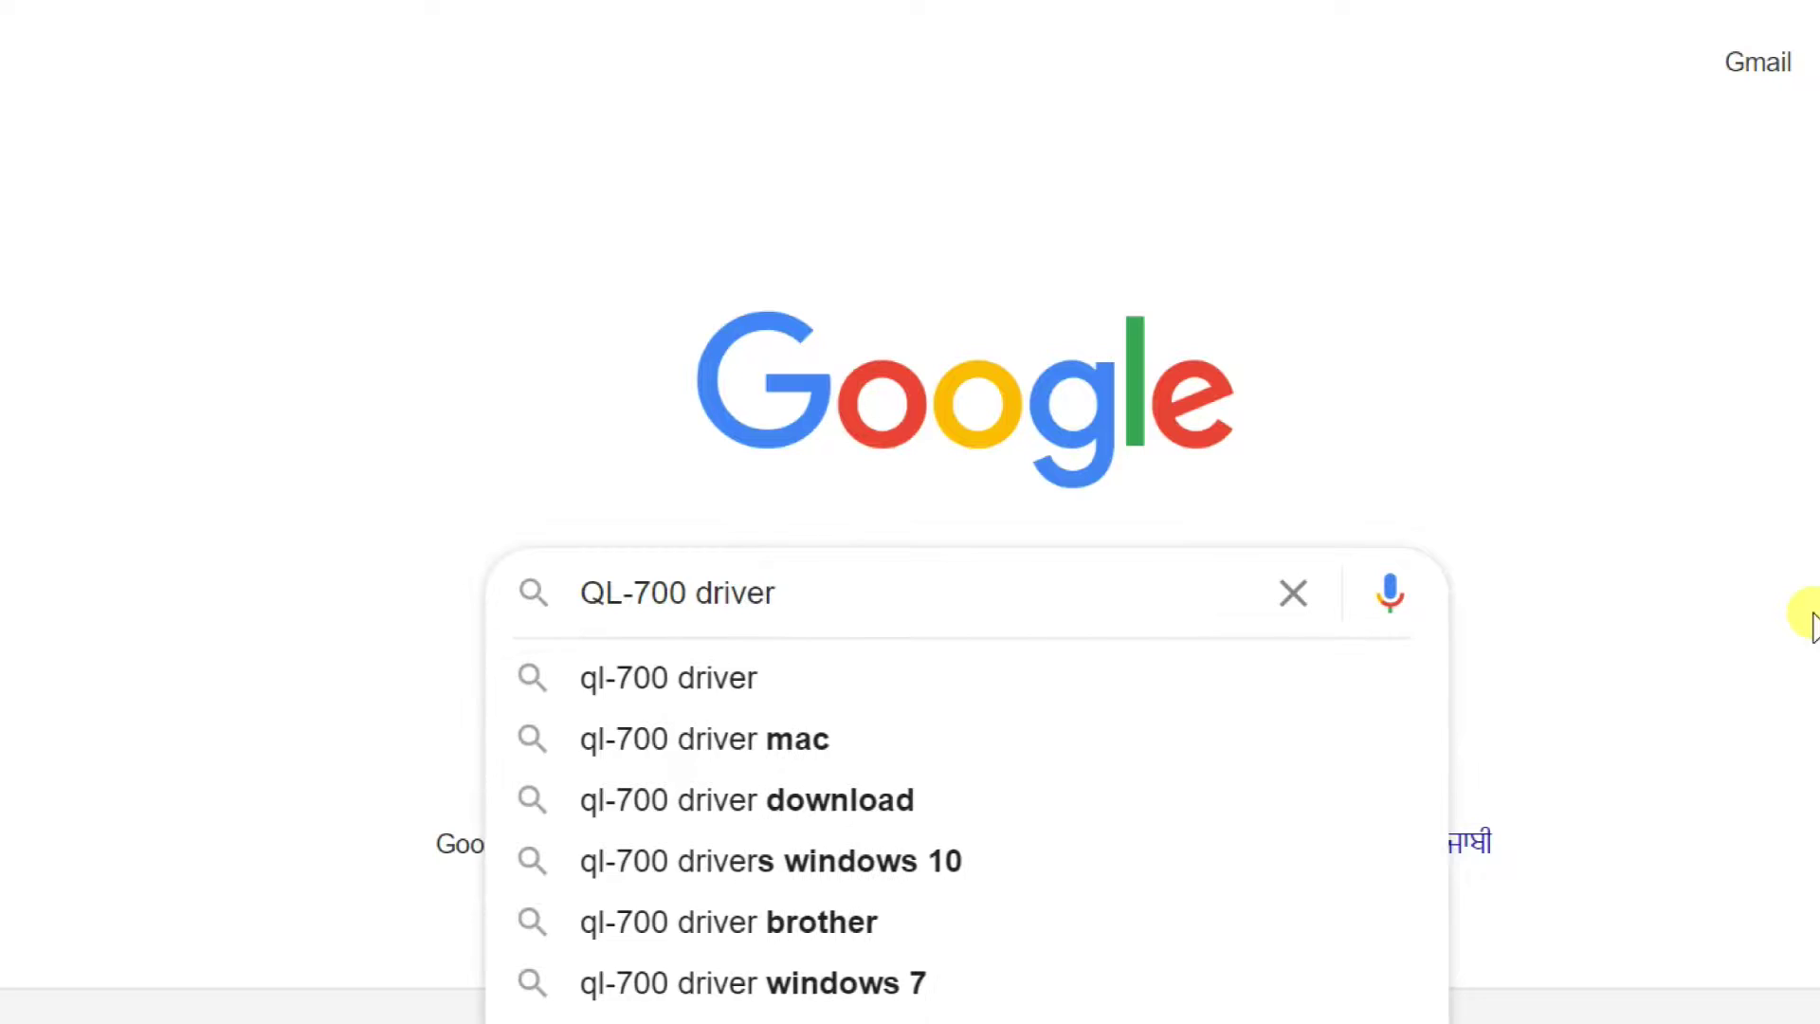
pyautogui.click(675, 690)
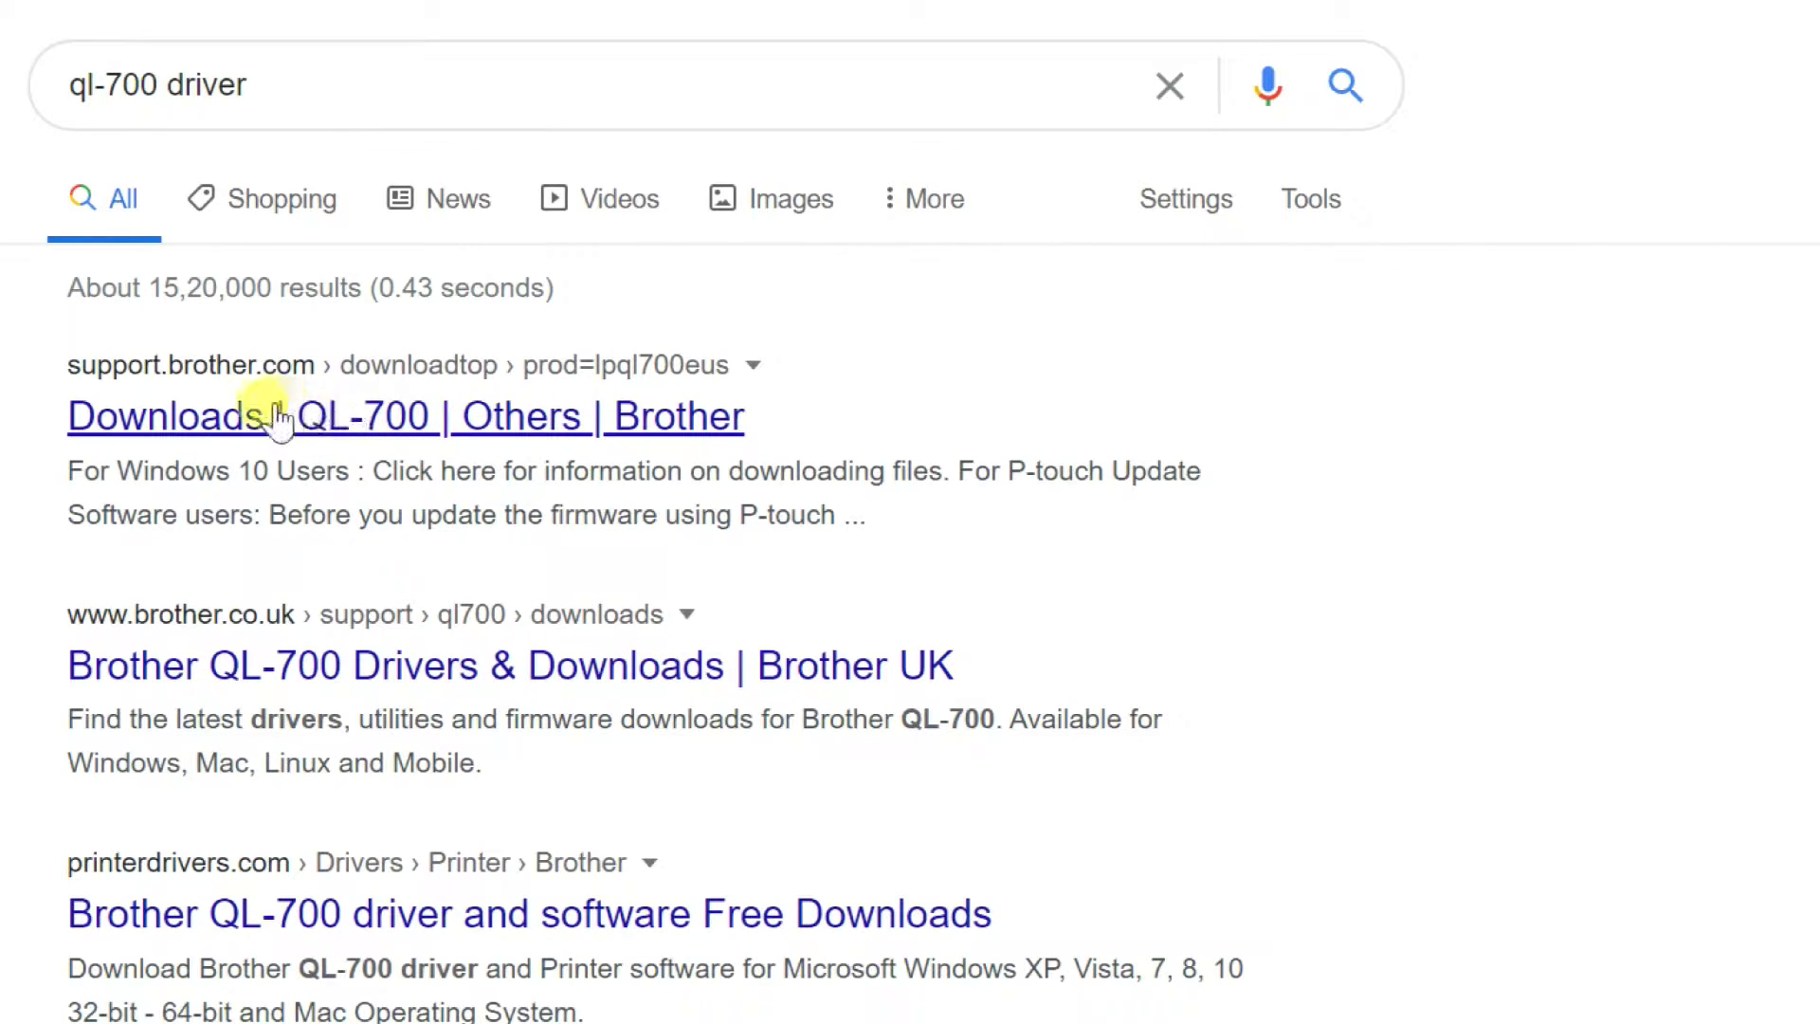
pyautogui.click(443, 417)
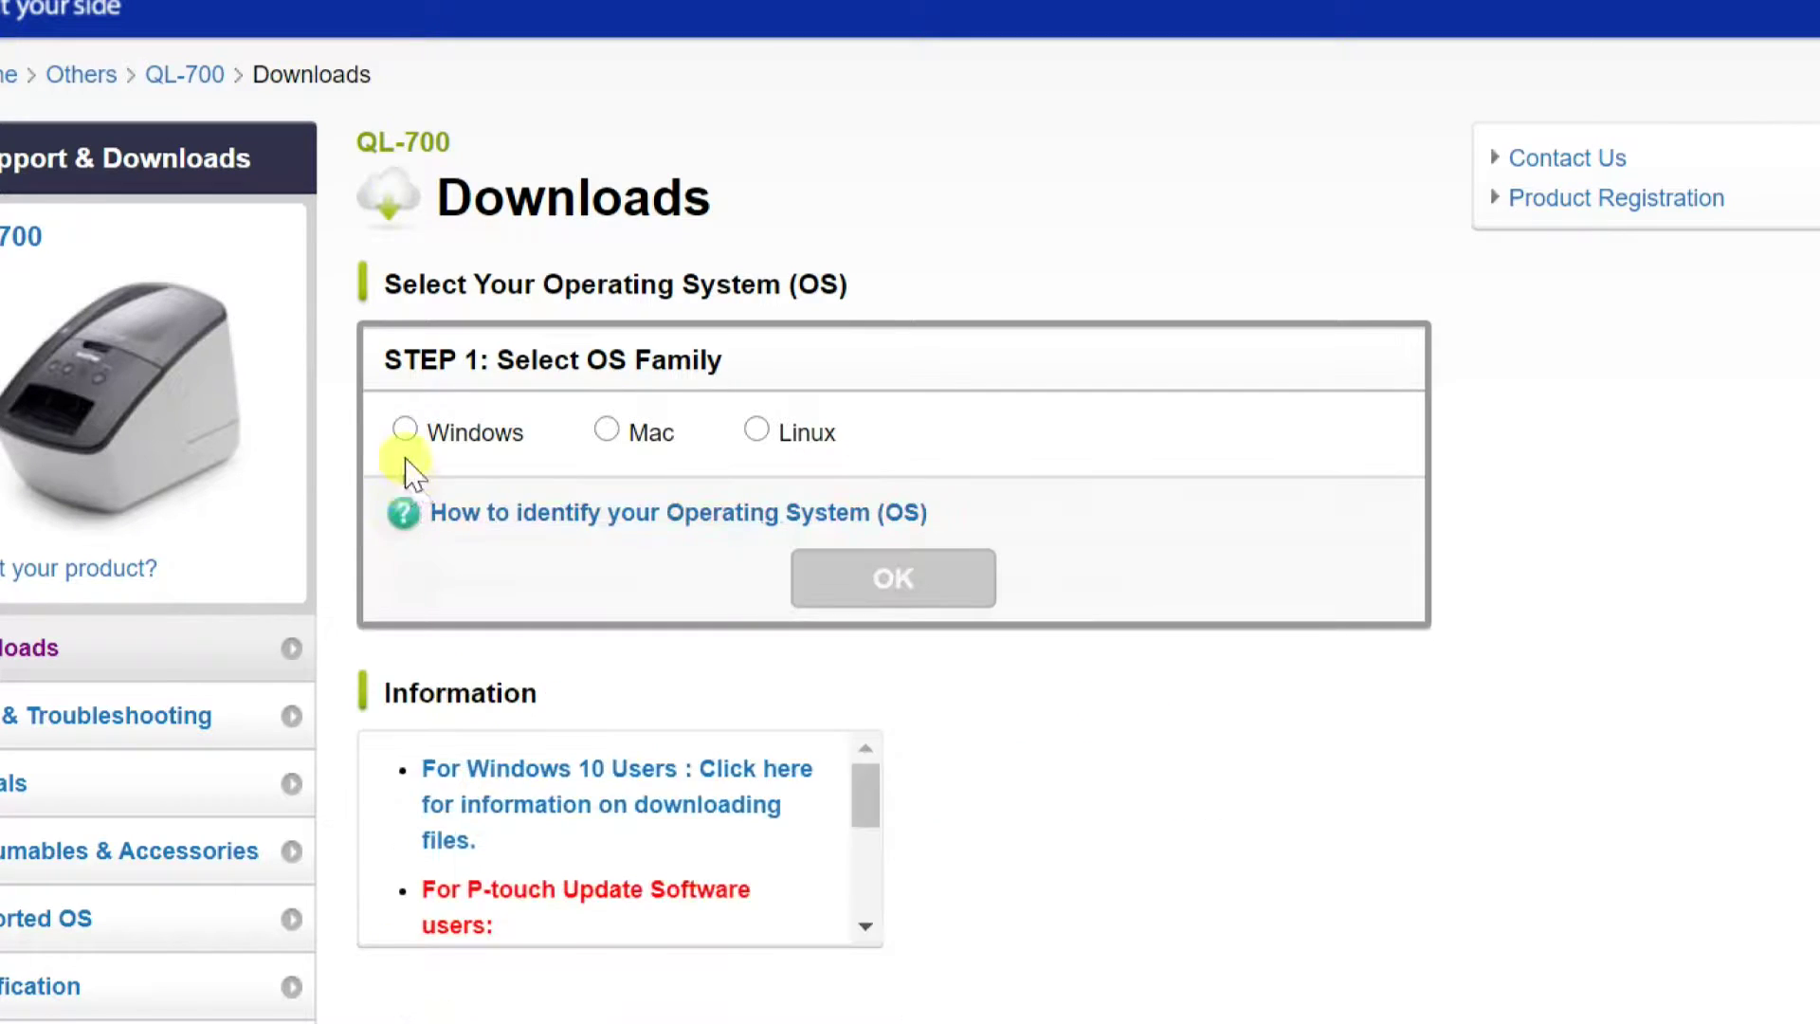
# Choose Windows 10 (64-bit) as the OS and bring up the Printer Driver language options
pyautogui.click(405, 432)
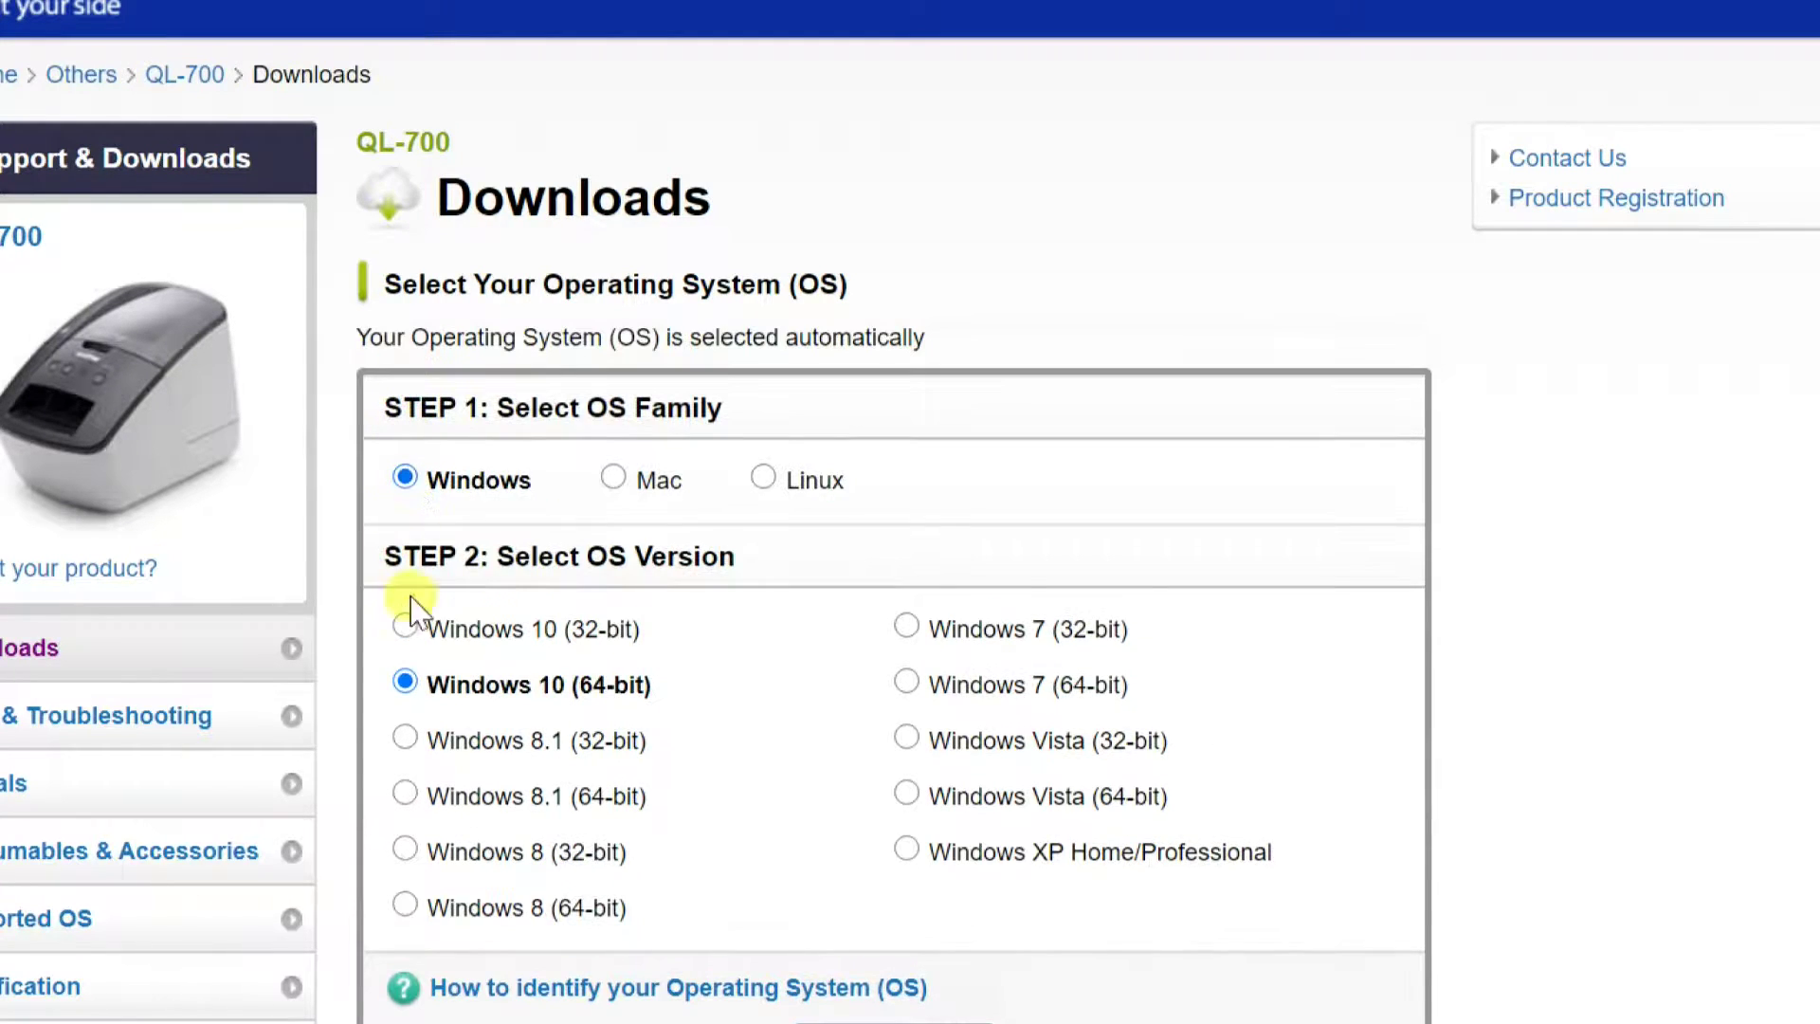
pyautogui.scroll(-4, 806, 730)
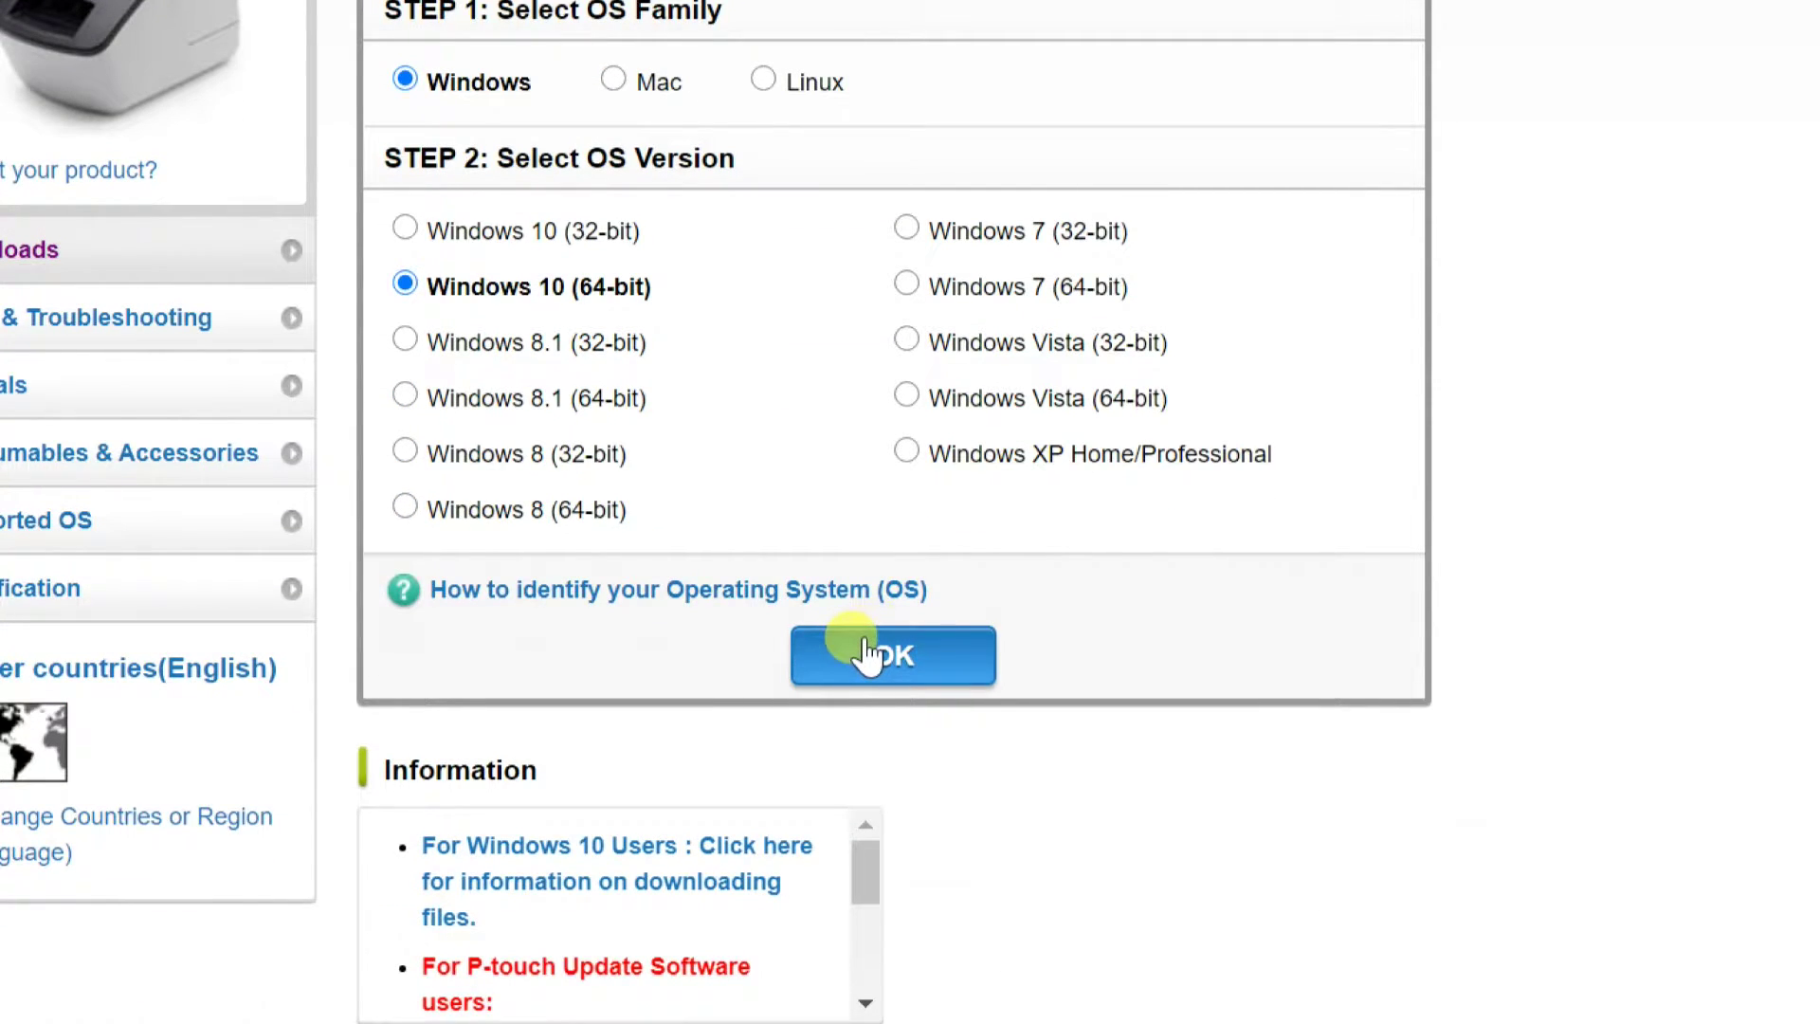
pyautogui.click(868, 654)
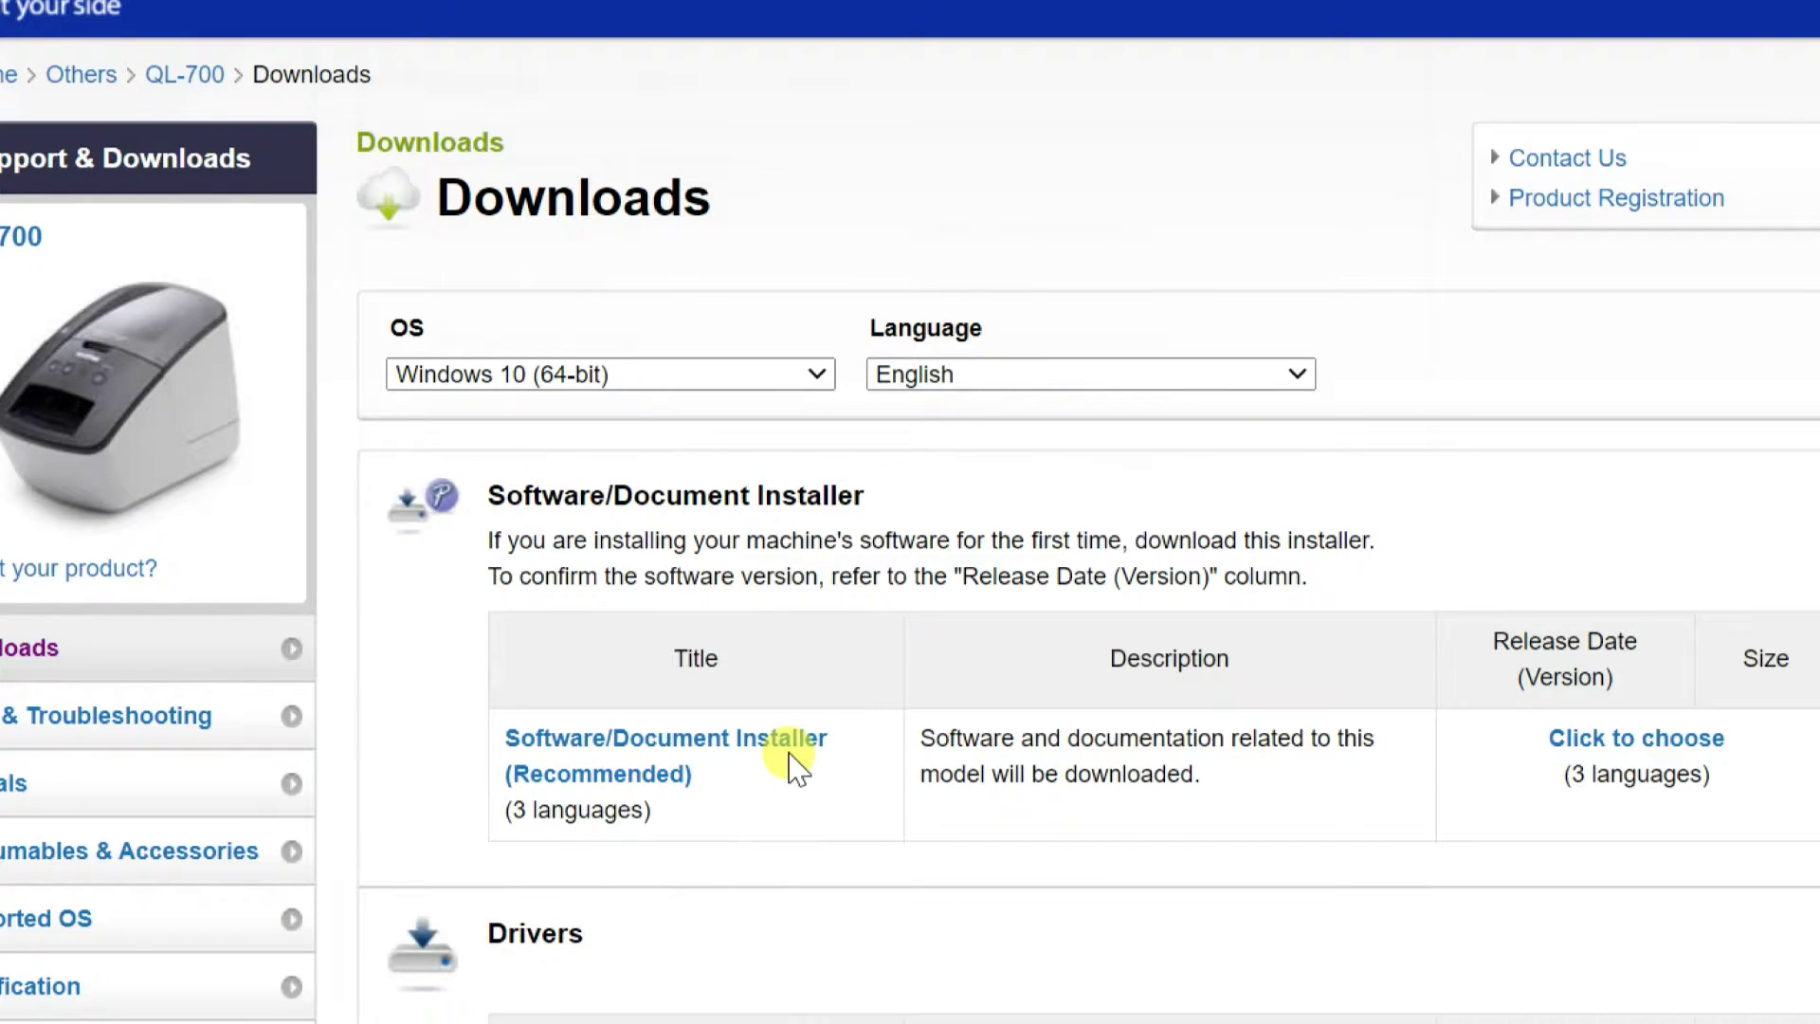
pyautogui.scroll(-6, 791, 754)
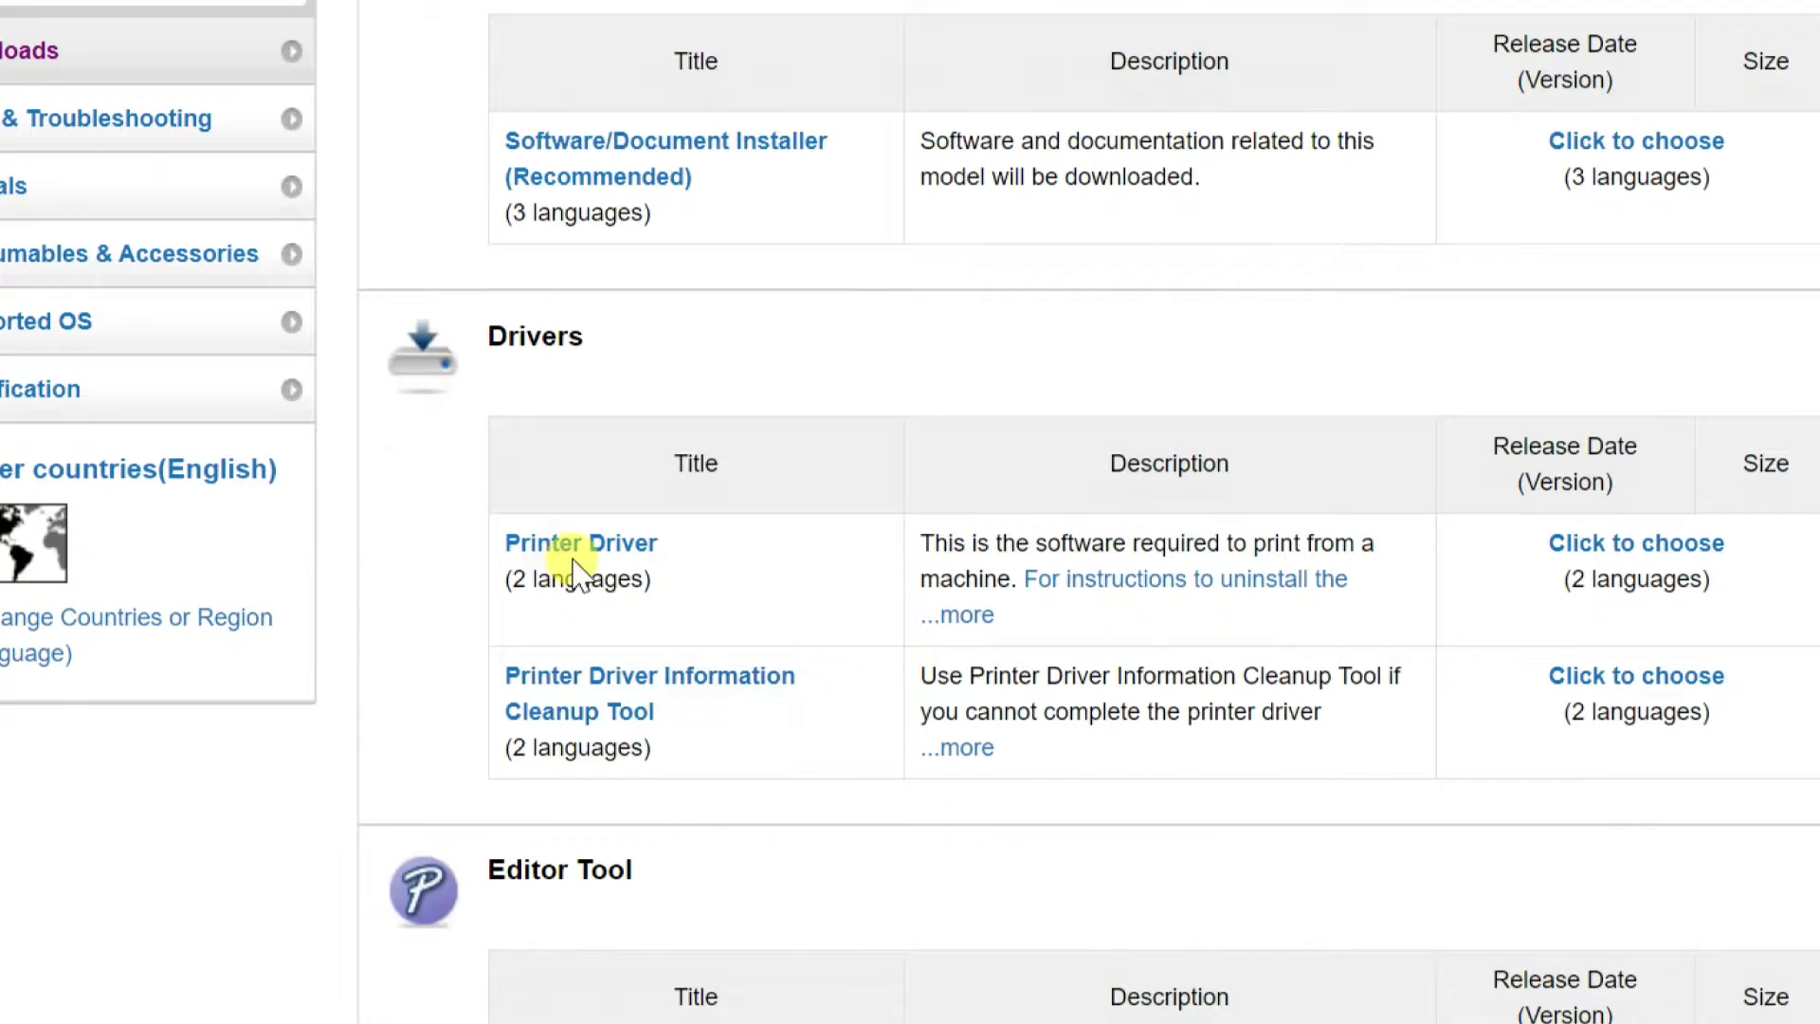
pyautogui.scroll(-2, 569, 564)
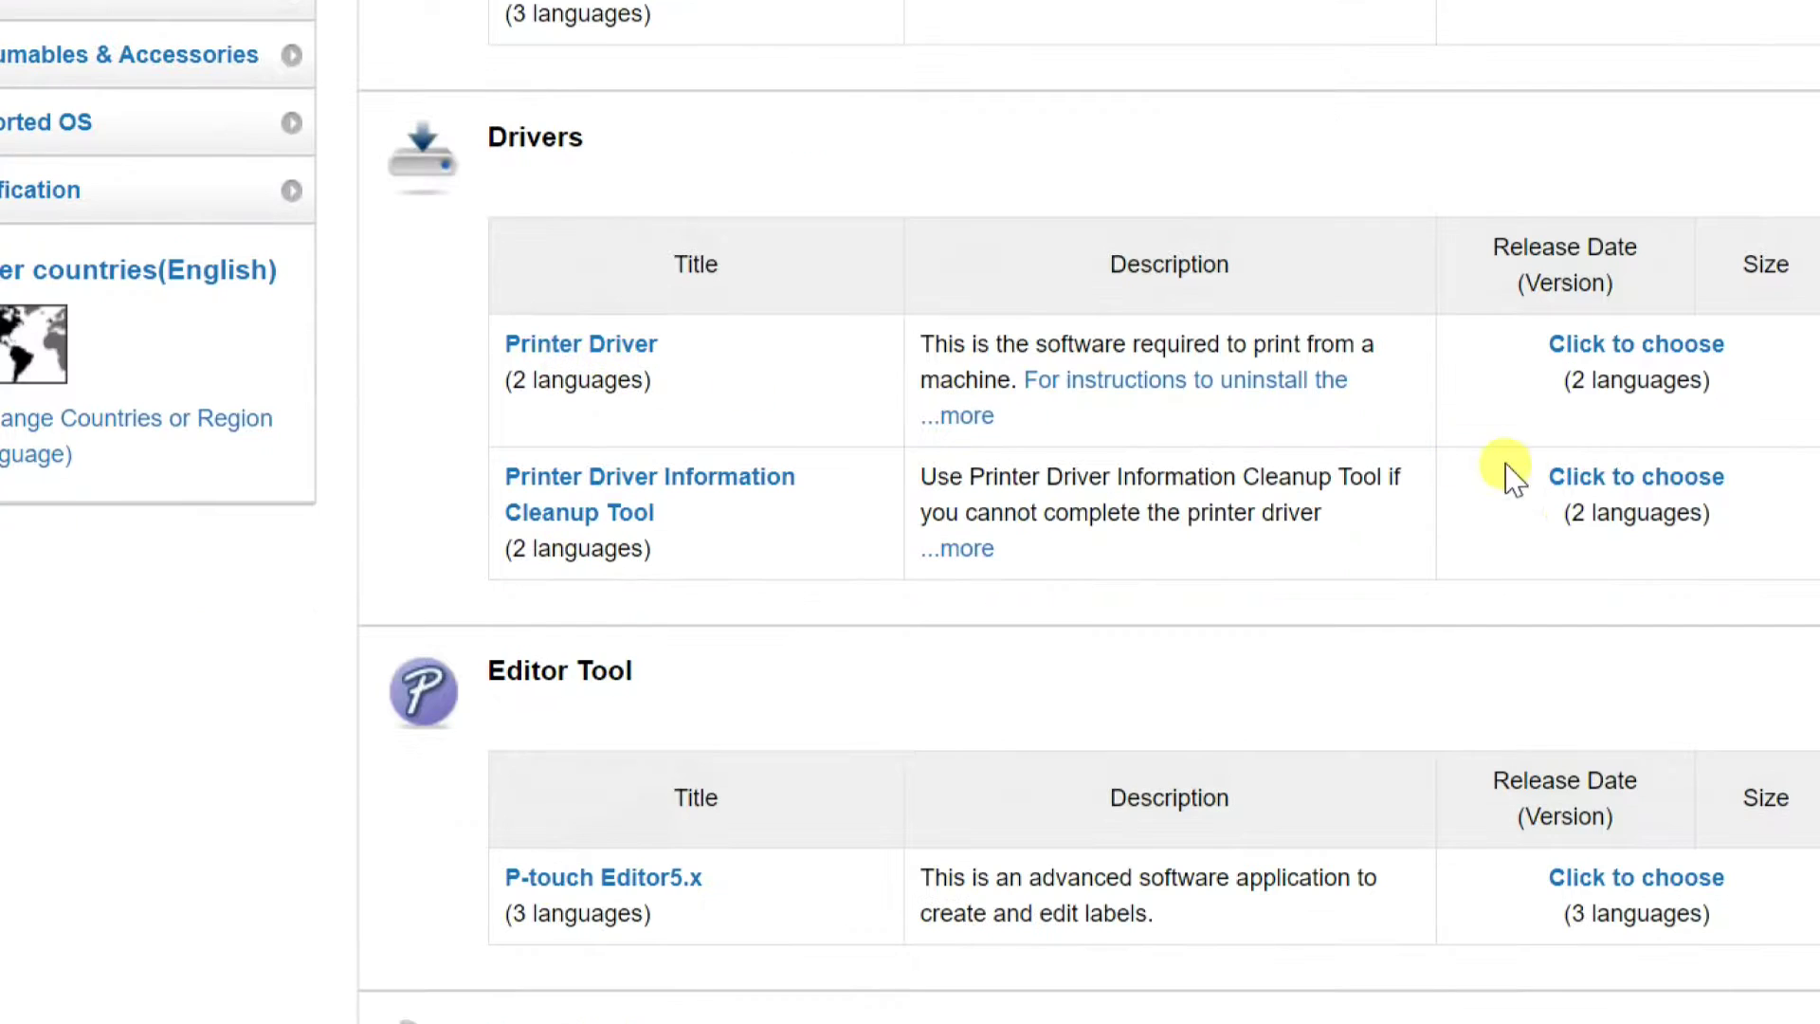
pyautogui.click(1645, 347)
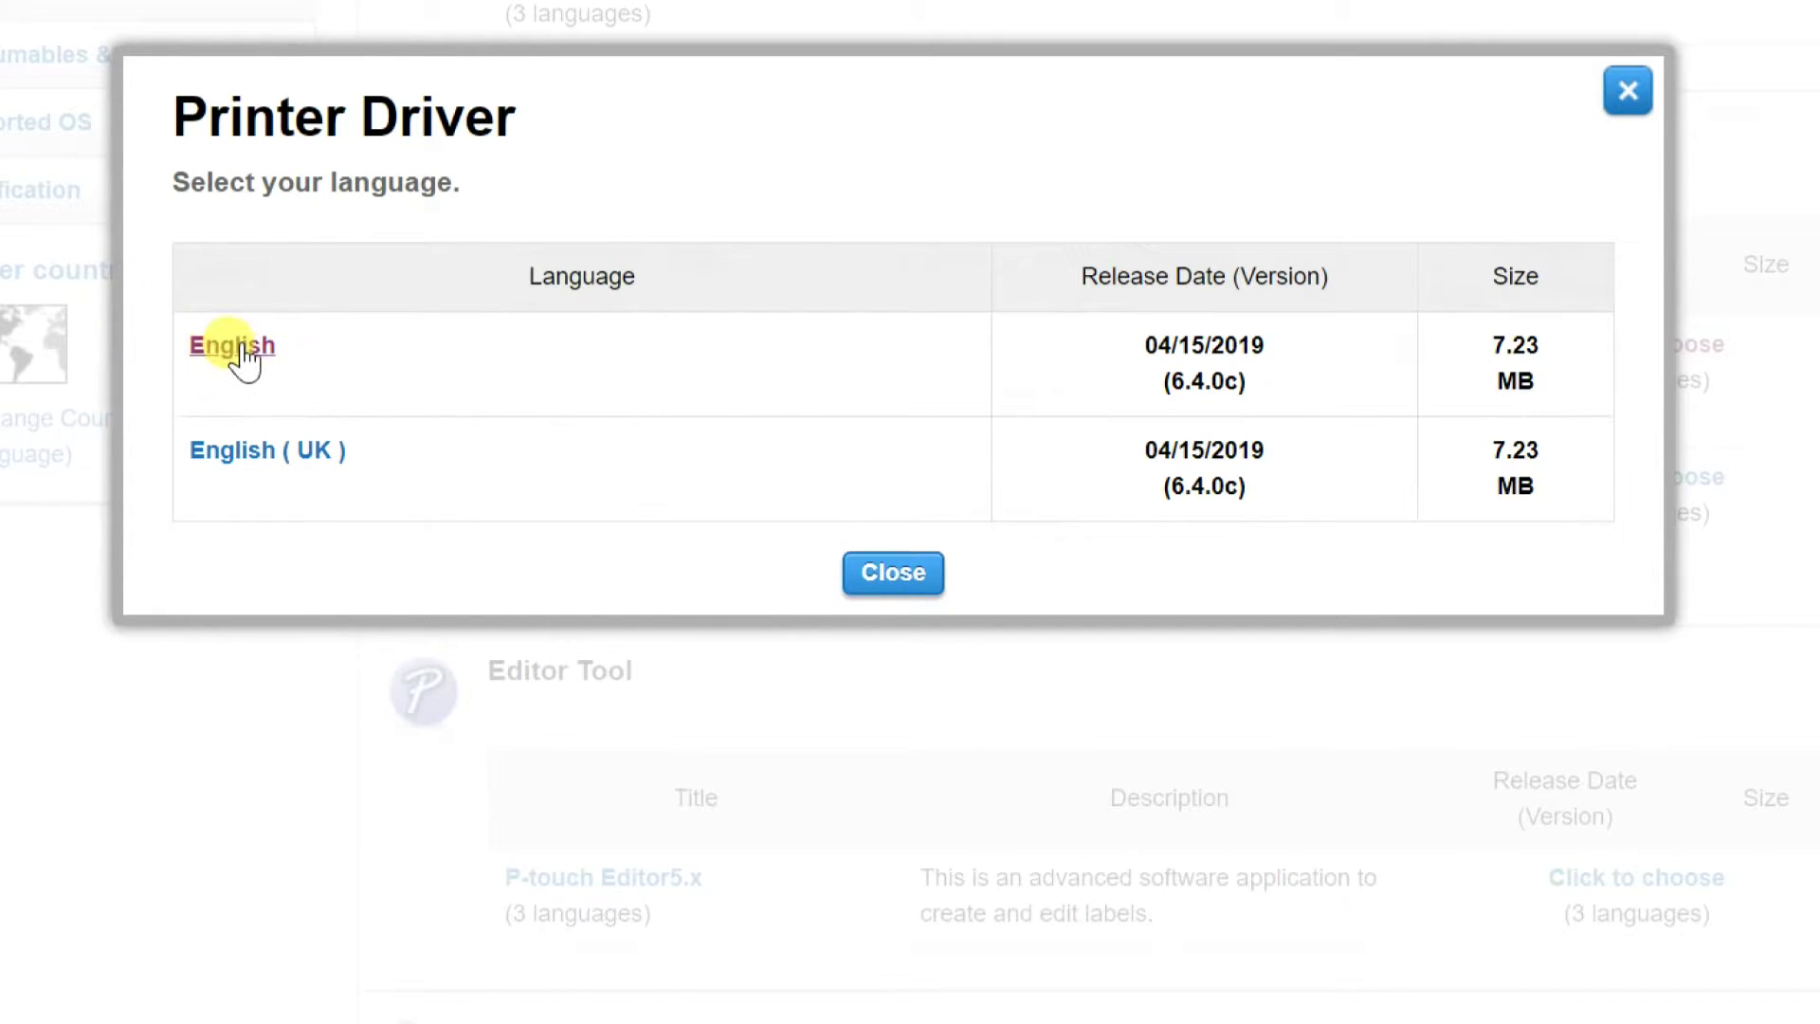
# Download the English QL-700 Printer Driver by agreeing to the EULA
pyautogui.click(232, 347)
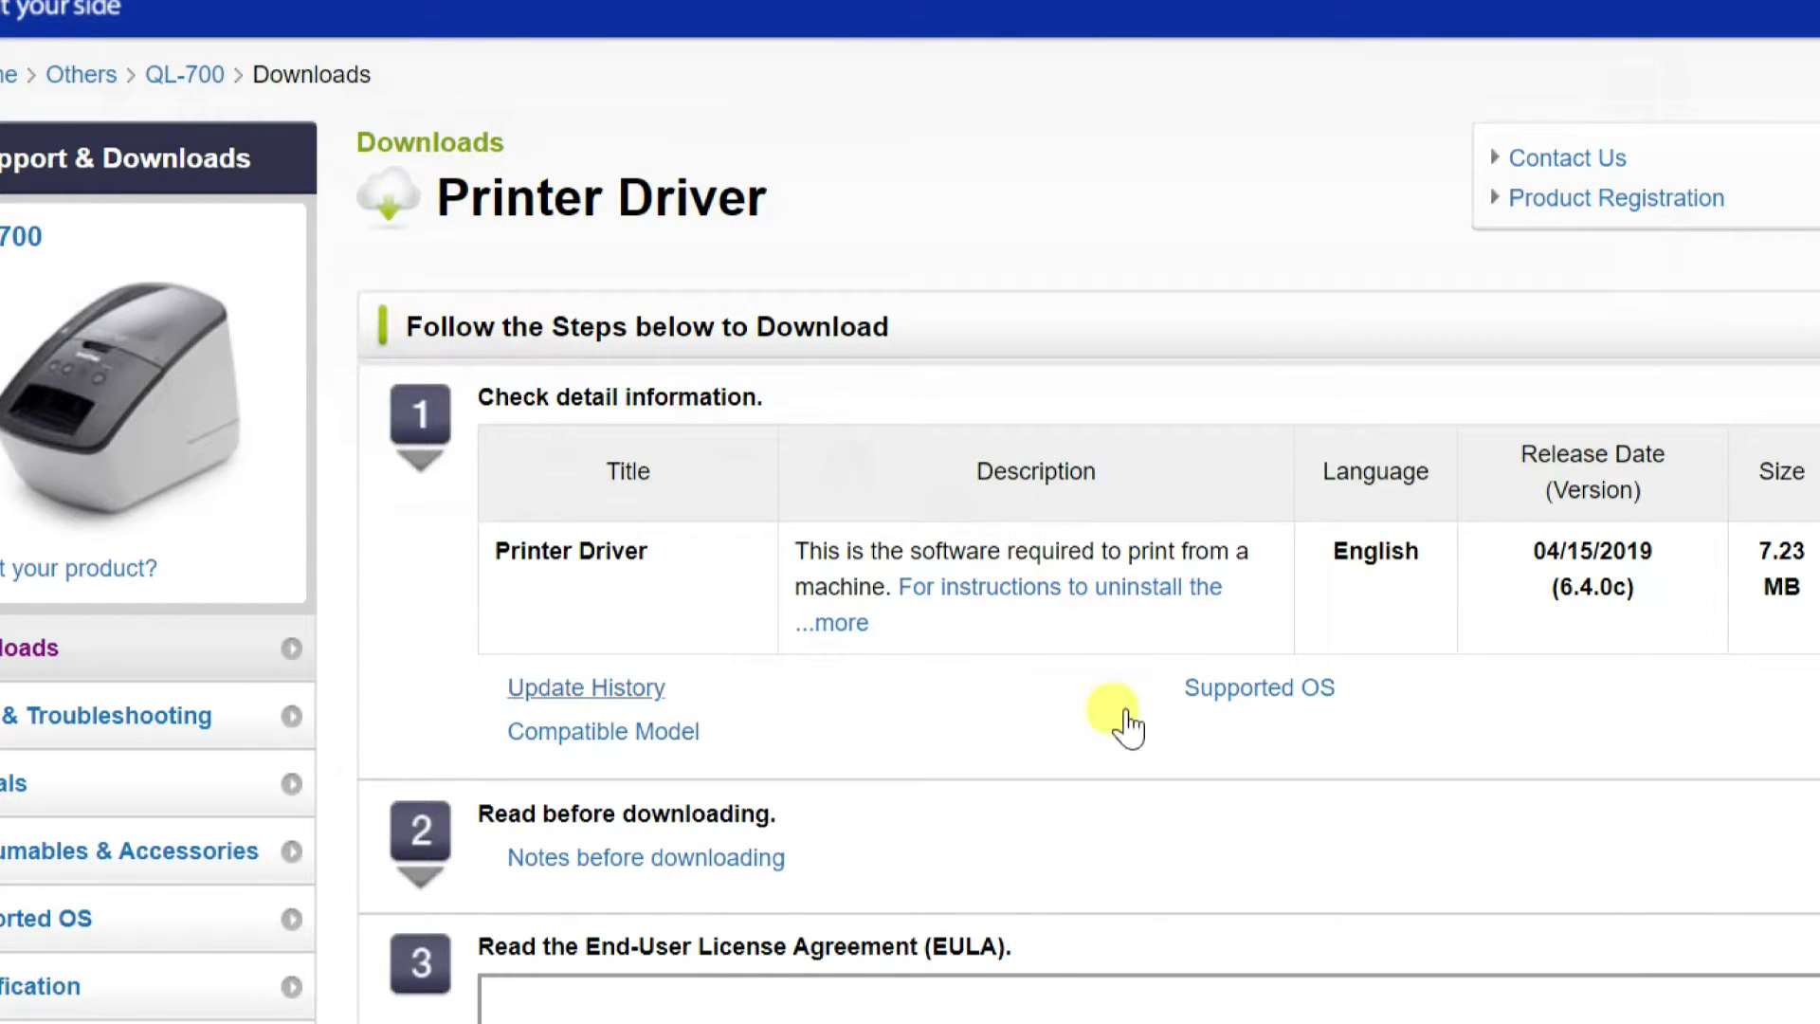
pyautogui.scroll(-5, 1129, 721)
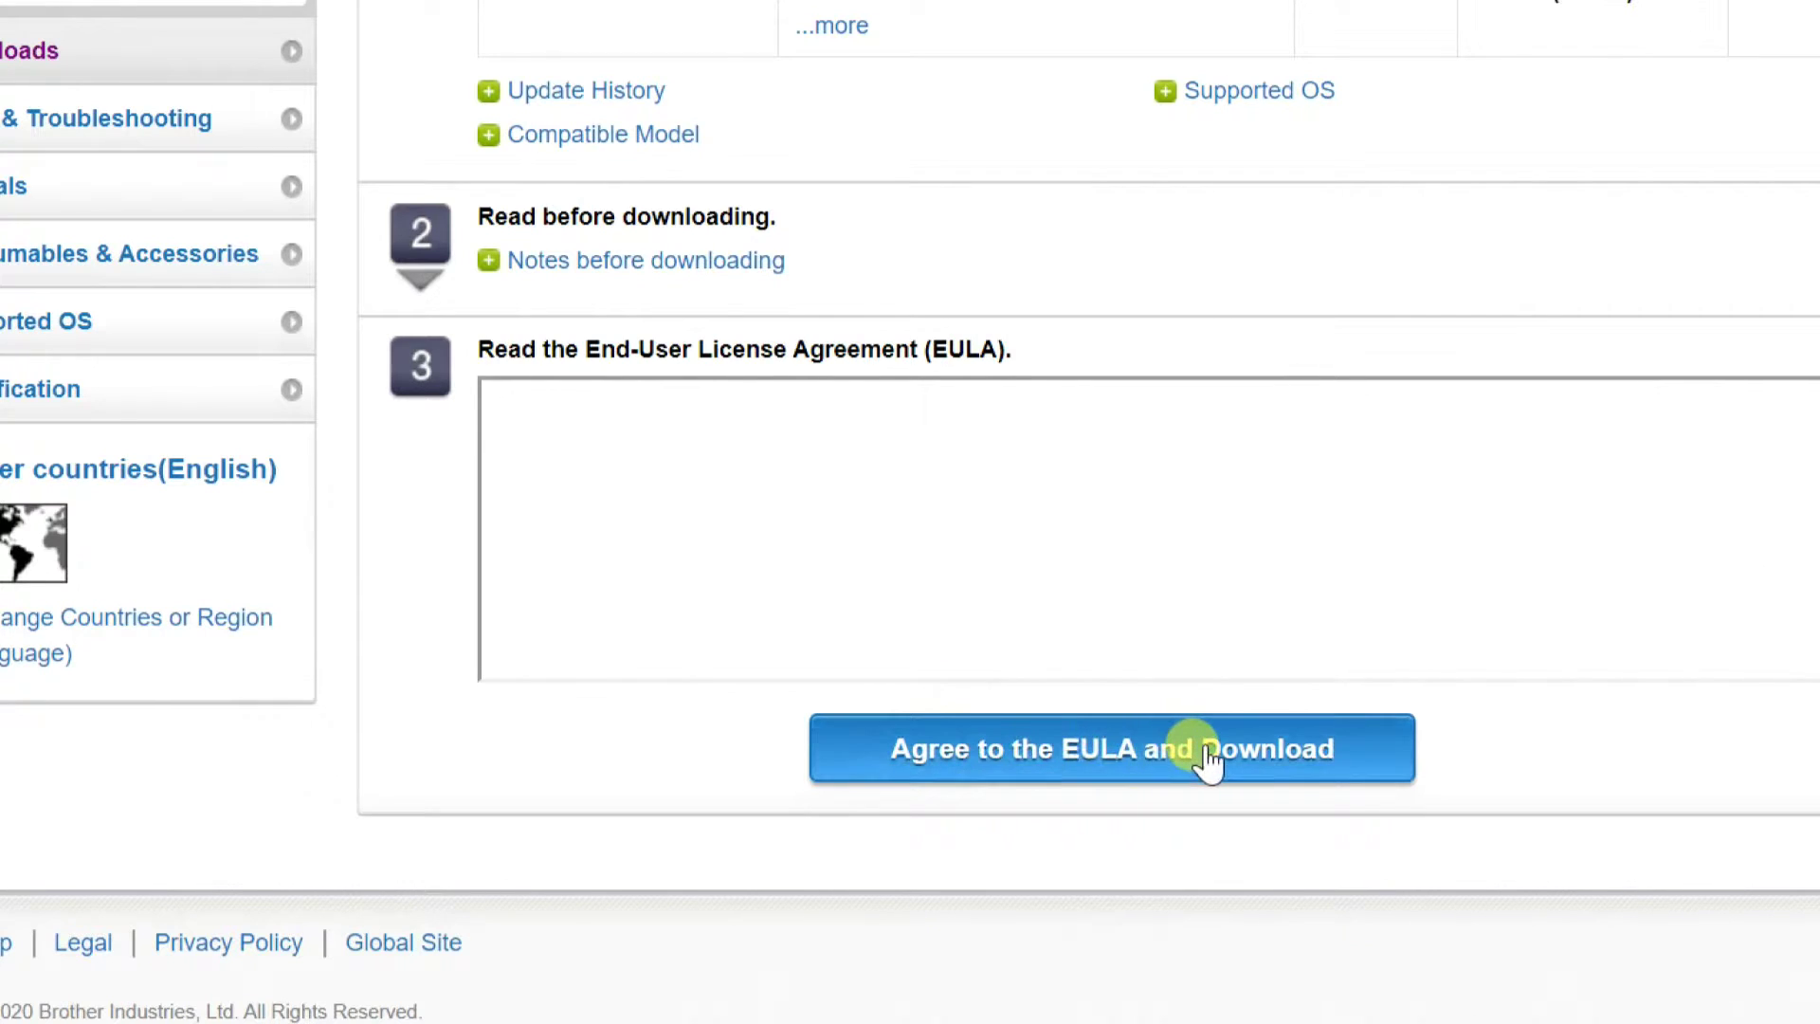
pyautogui.click(1209, 756)
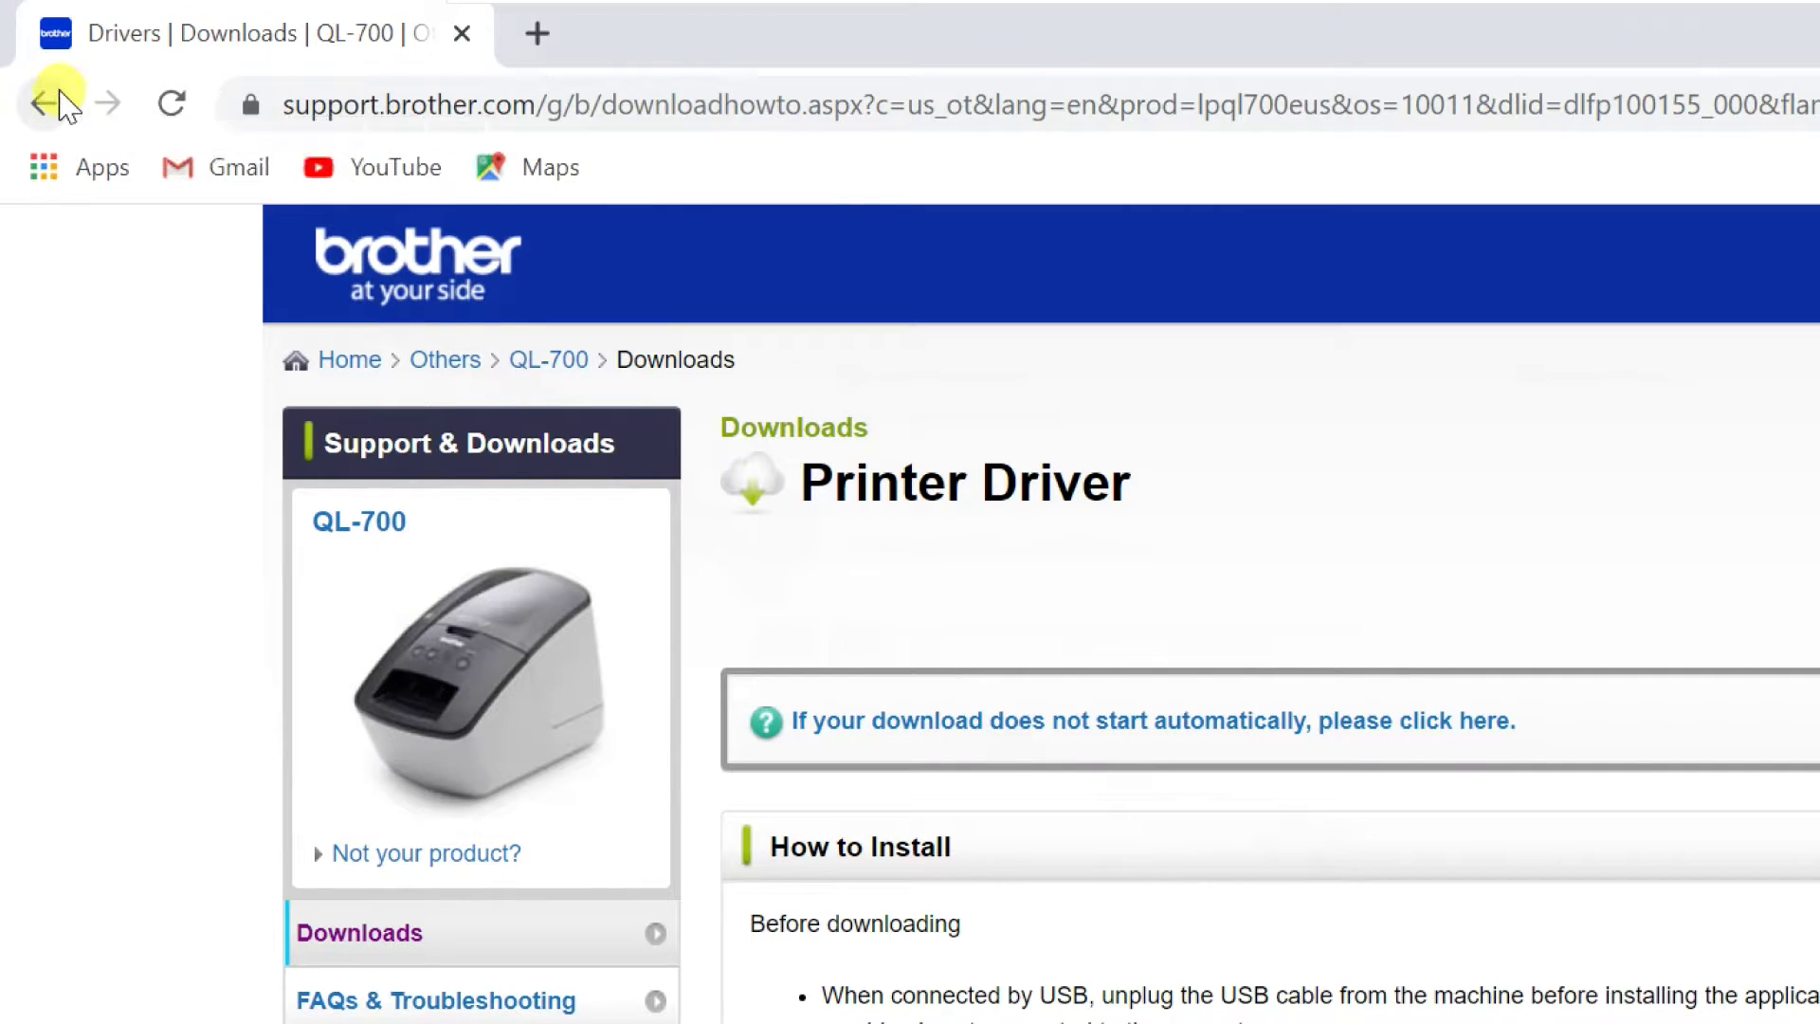
pyautogui.click(57, 100)
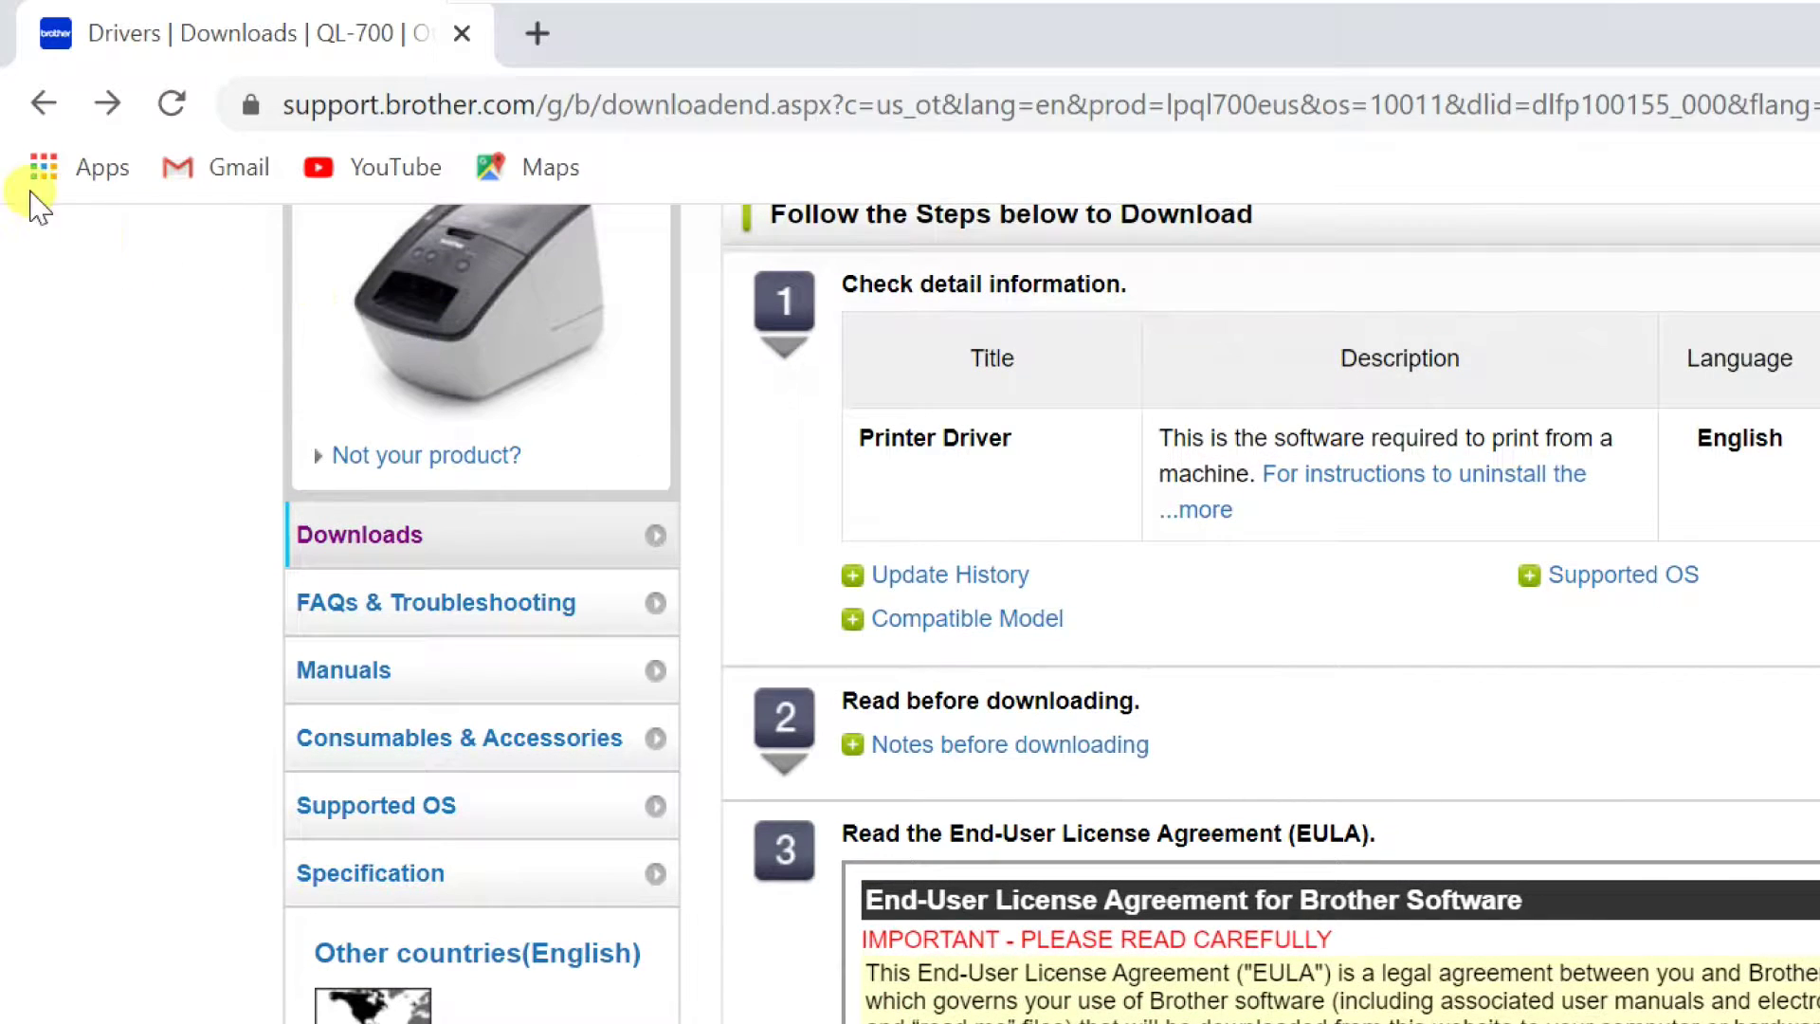
# Return to the QL-700 download list and choose English for P-touch Editor5.x
pyautogui.click(43, 106)
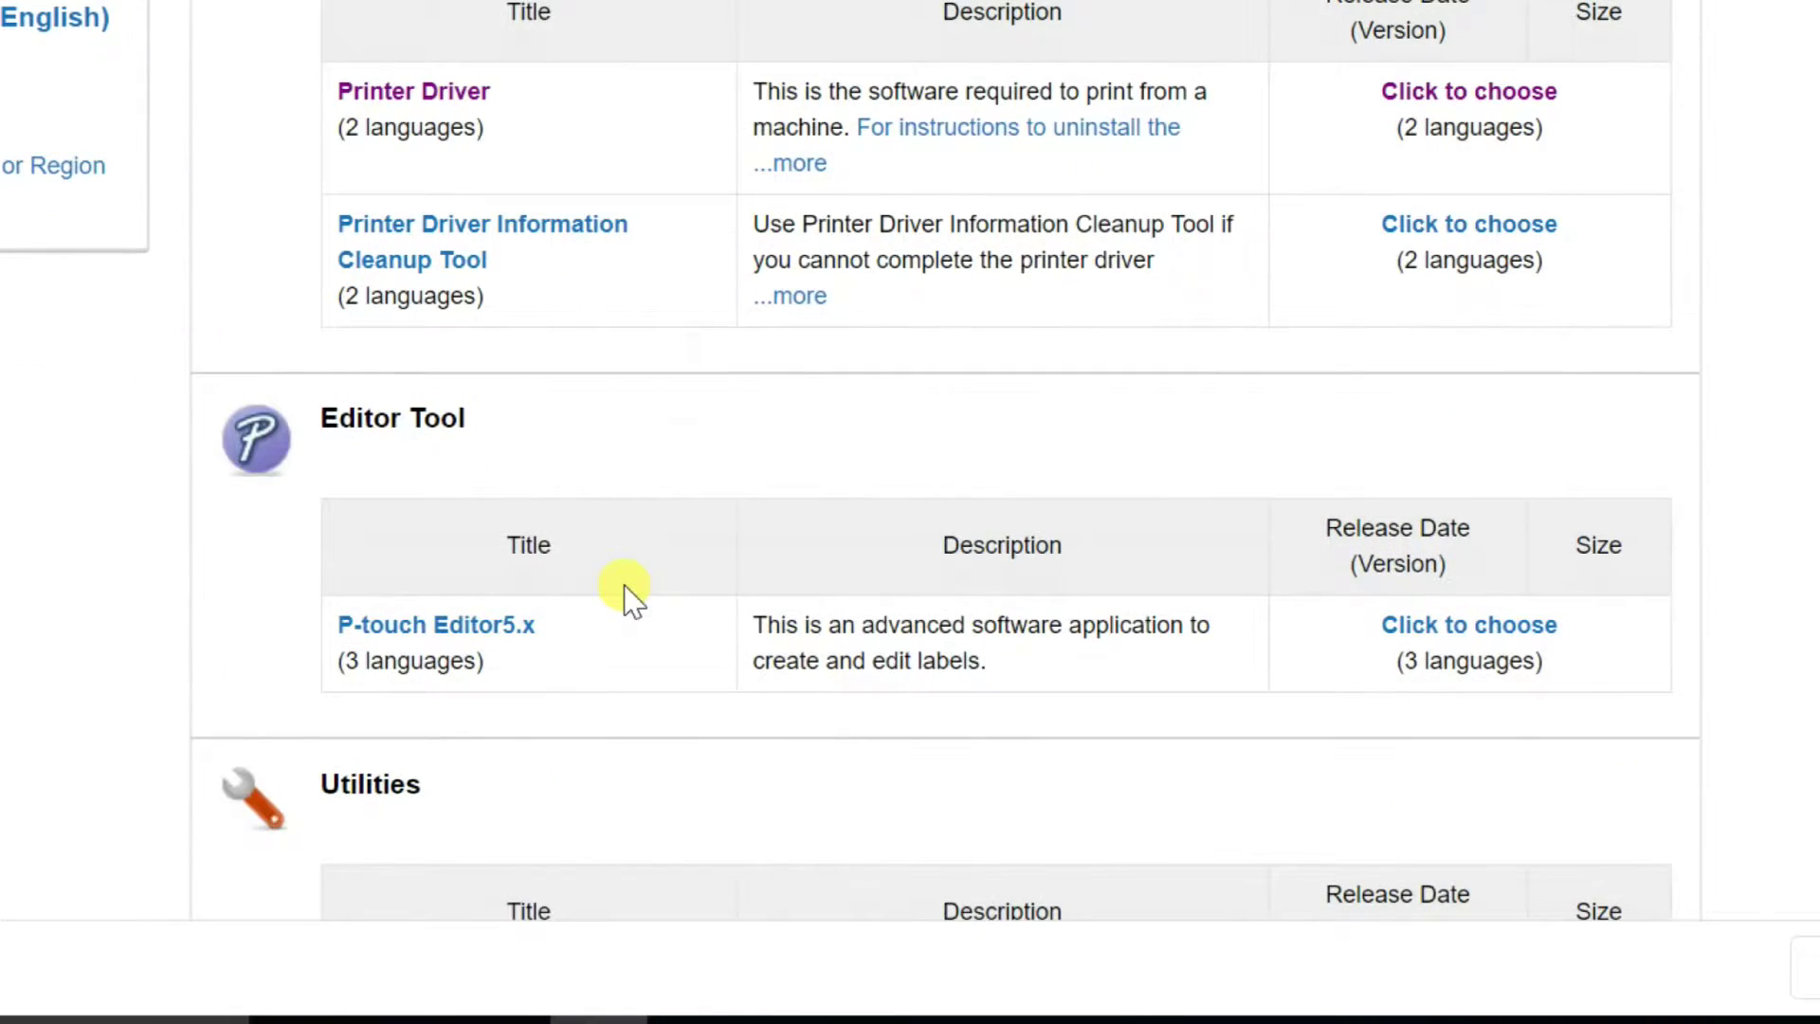
pyautogui.scroll(-2, 624, 584)
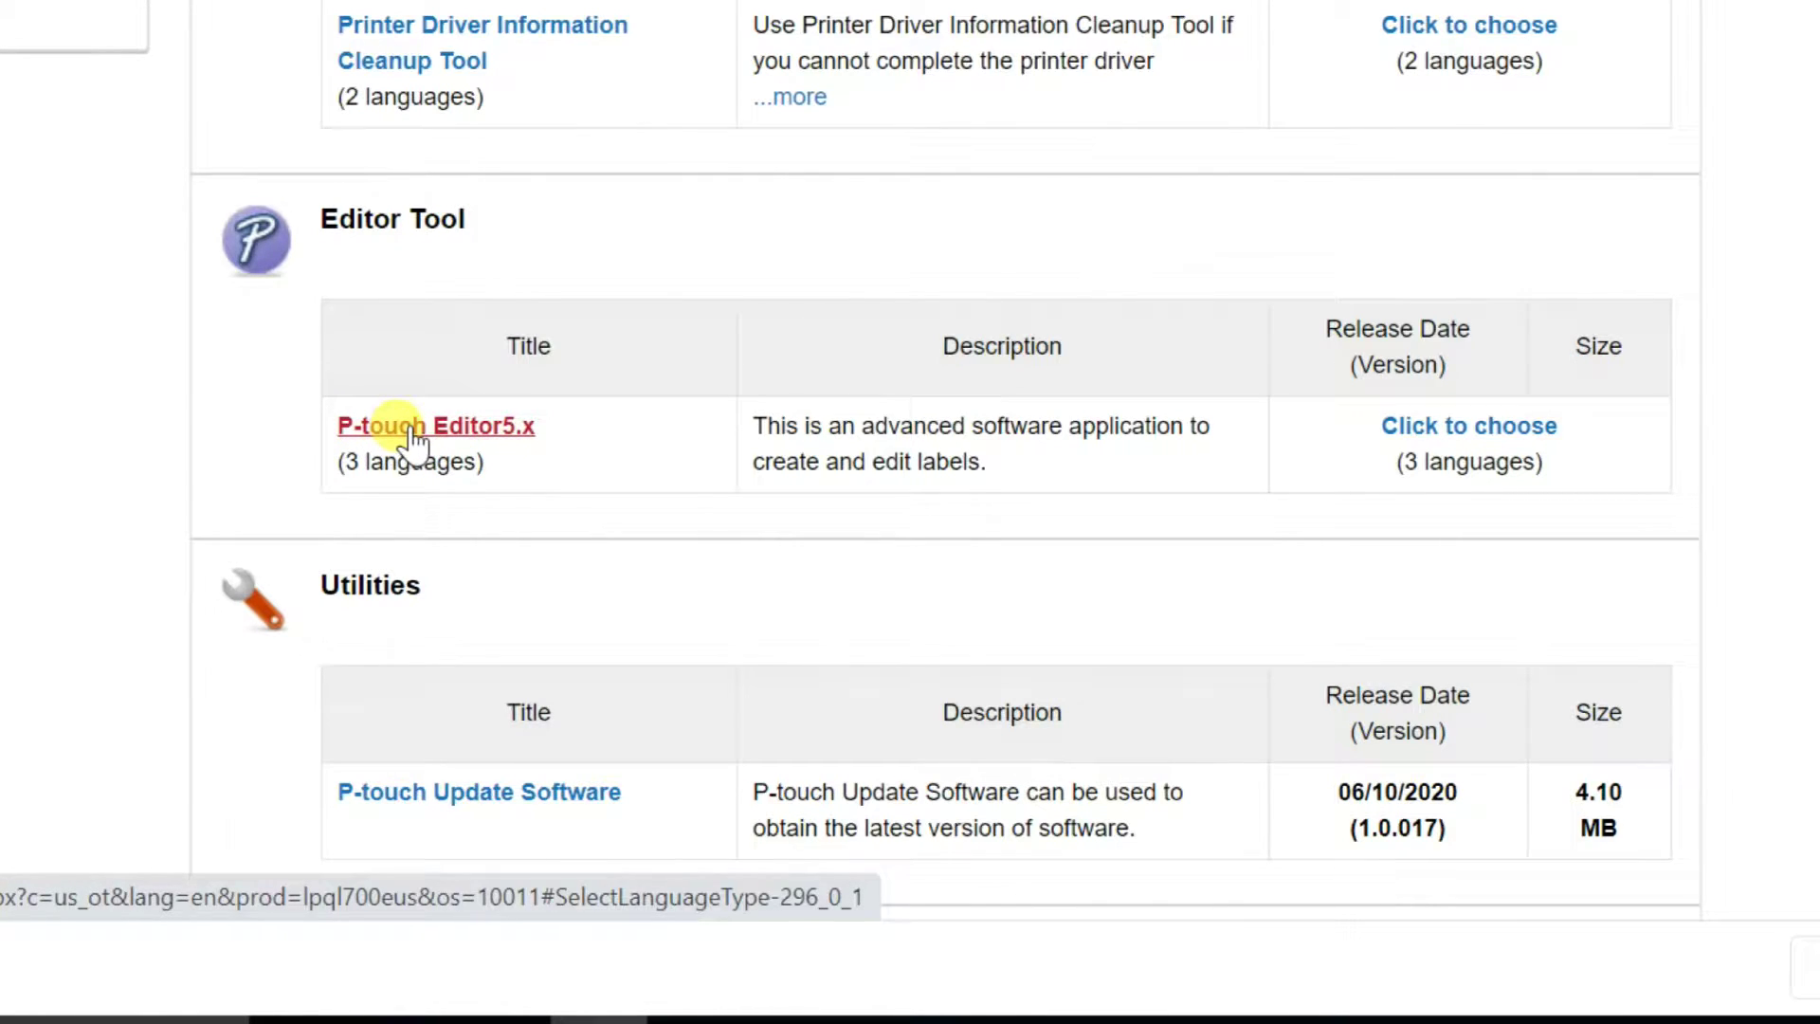
pyautogui.click(1476, 429)
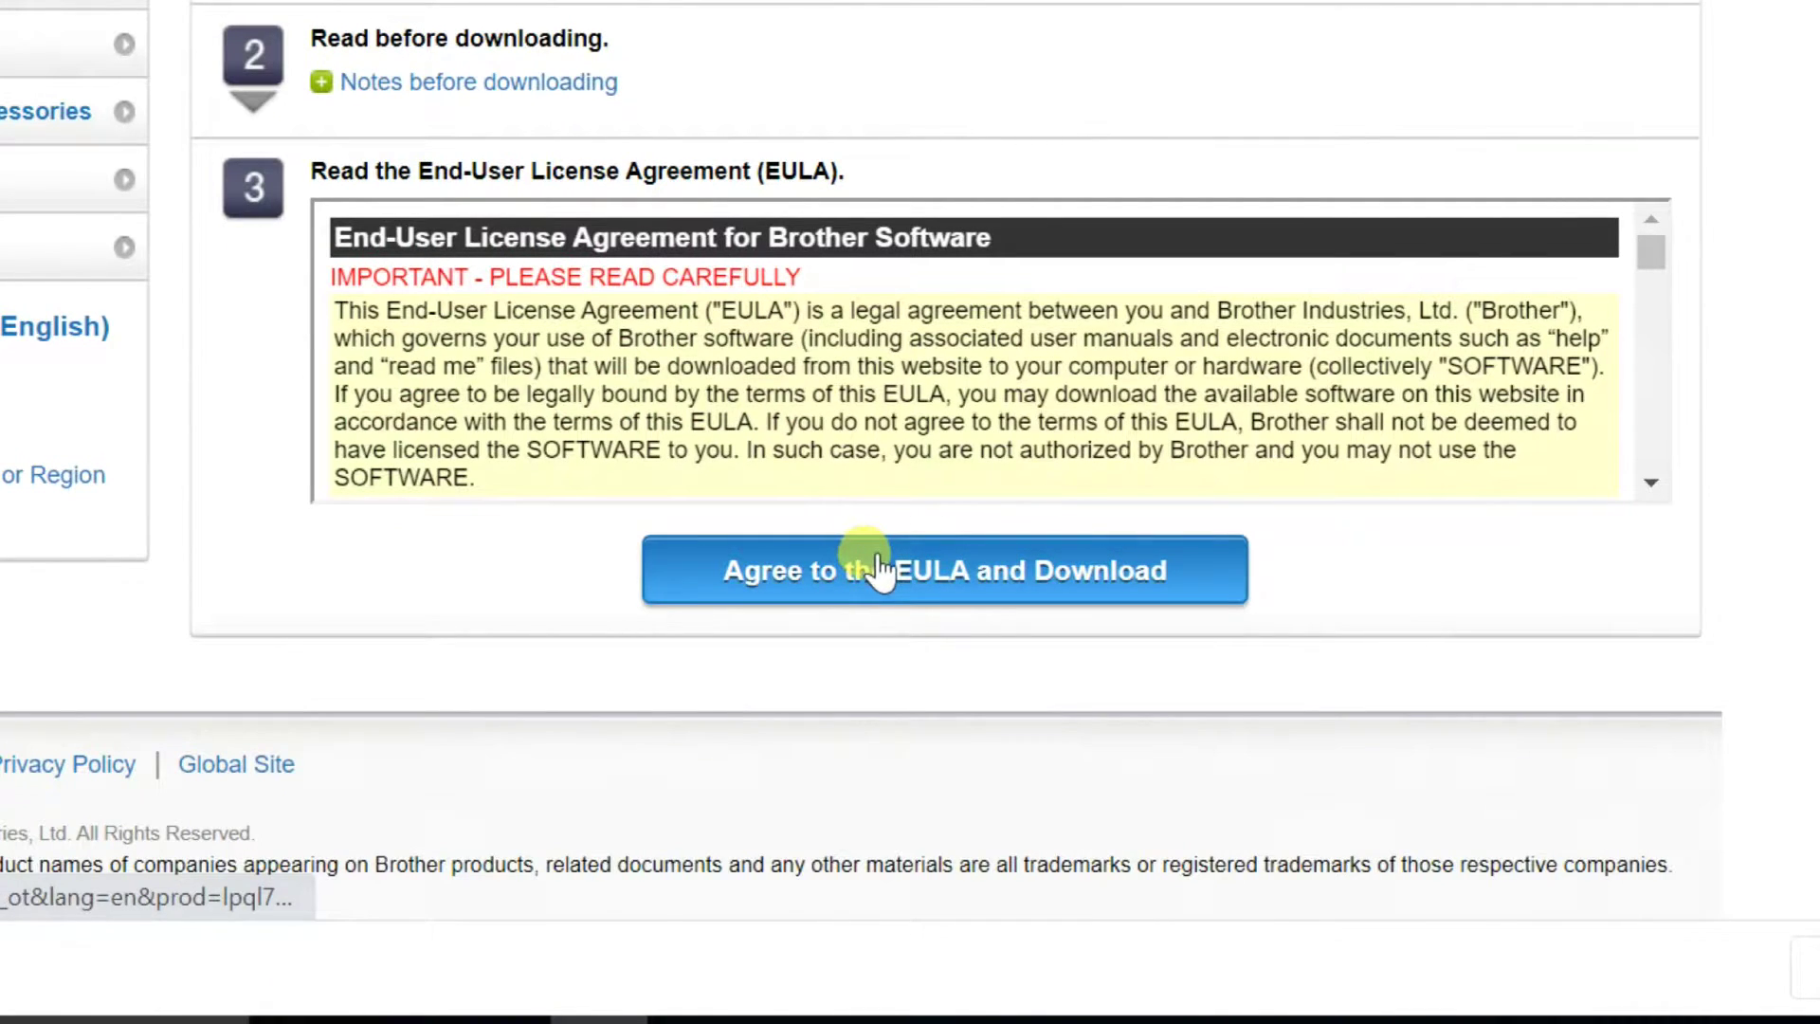
# Accept the P-touch Editor5.x EULA, paste the printer's serial number and submit it
pyautogui.click(881, 573)
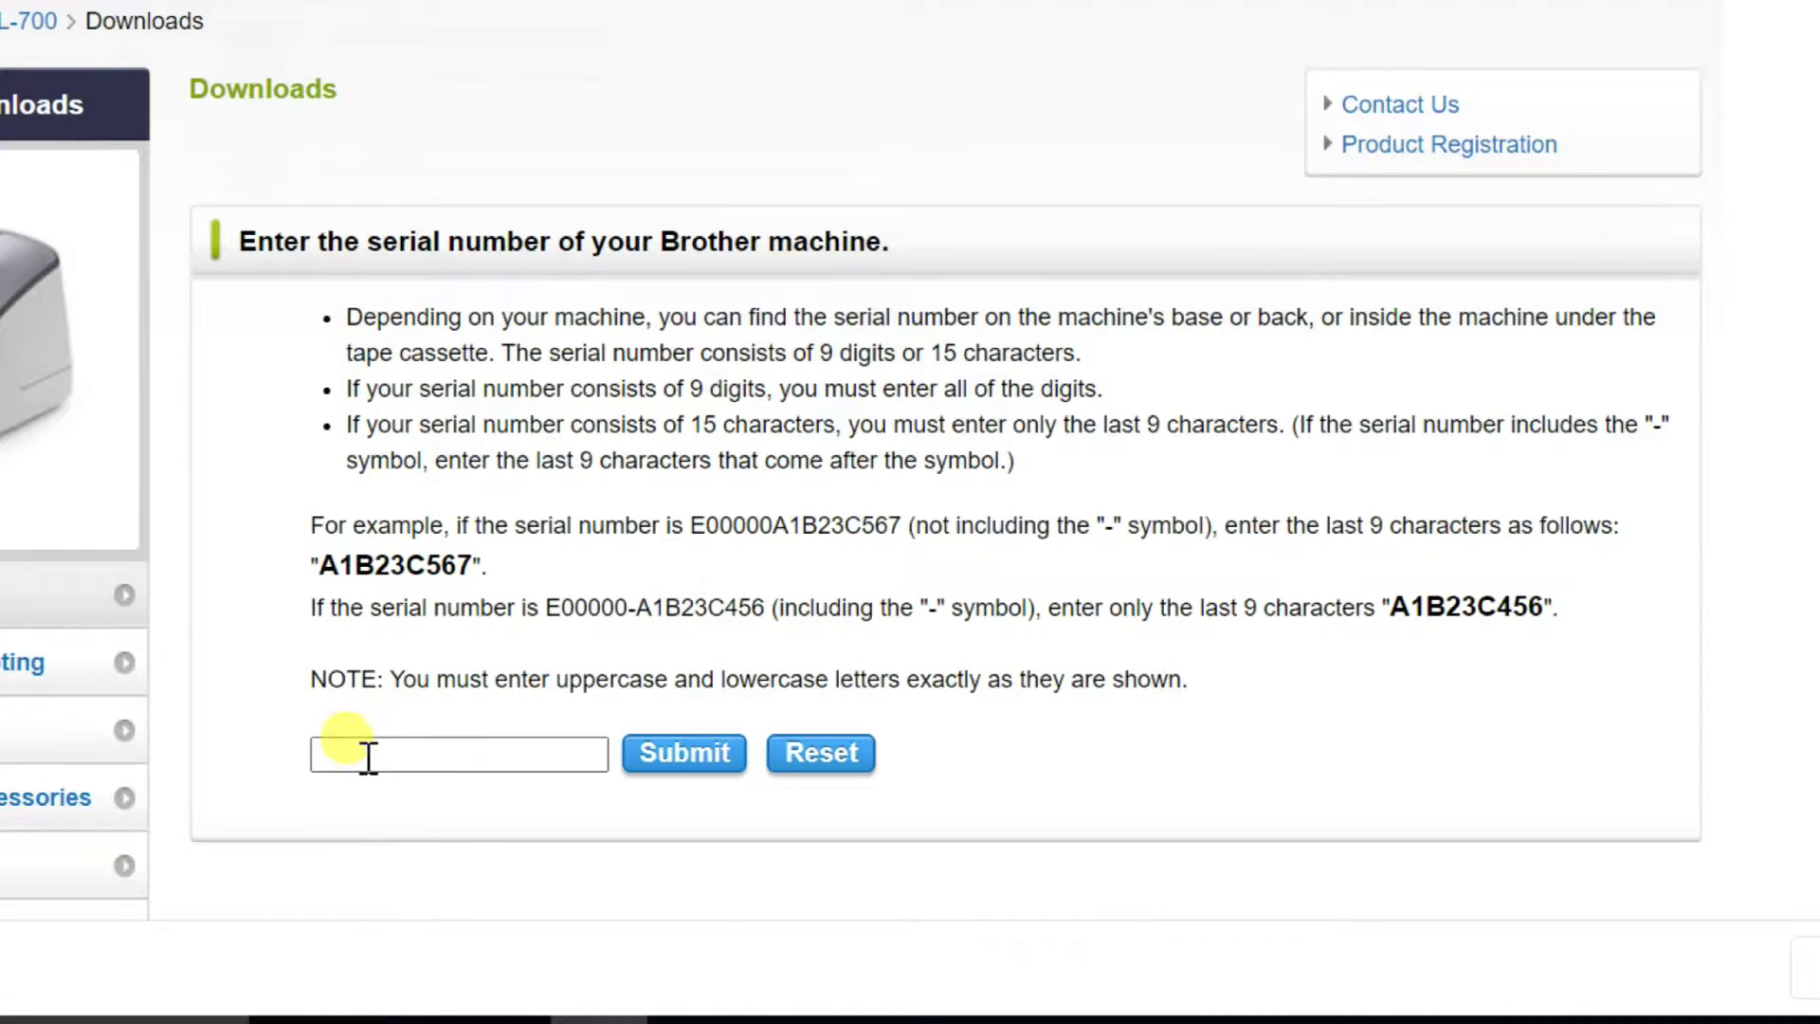
pyautogui.click(368, 756)
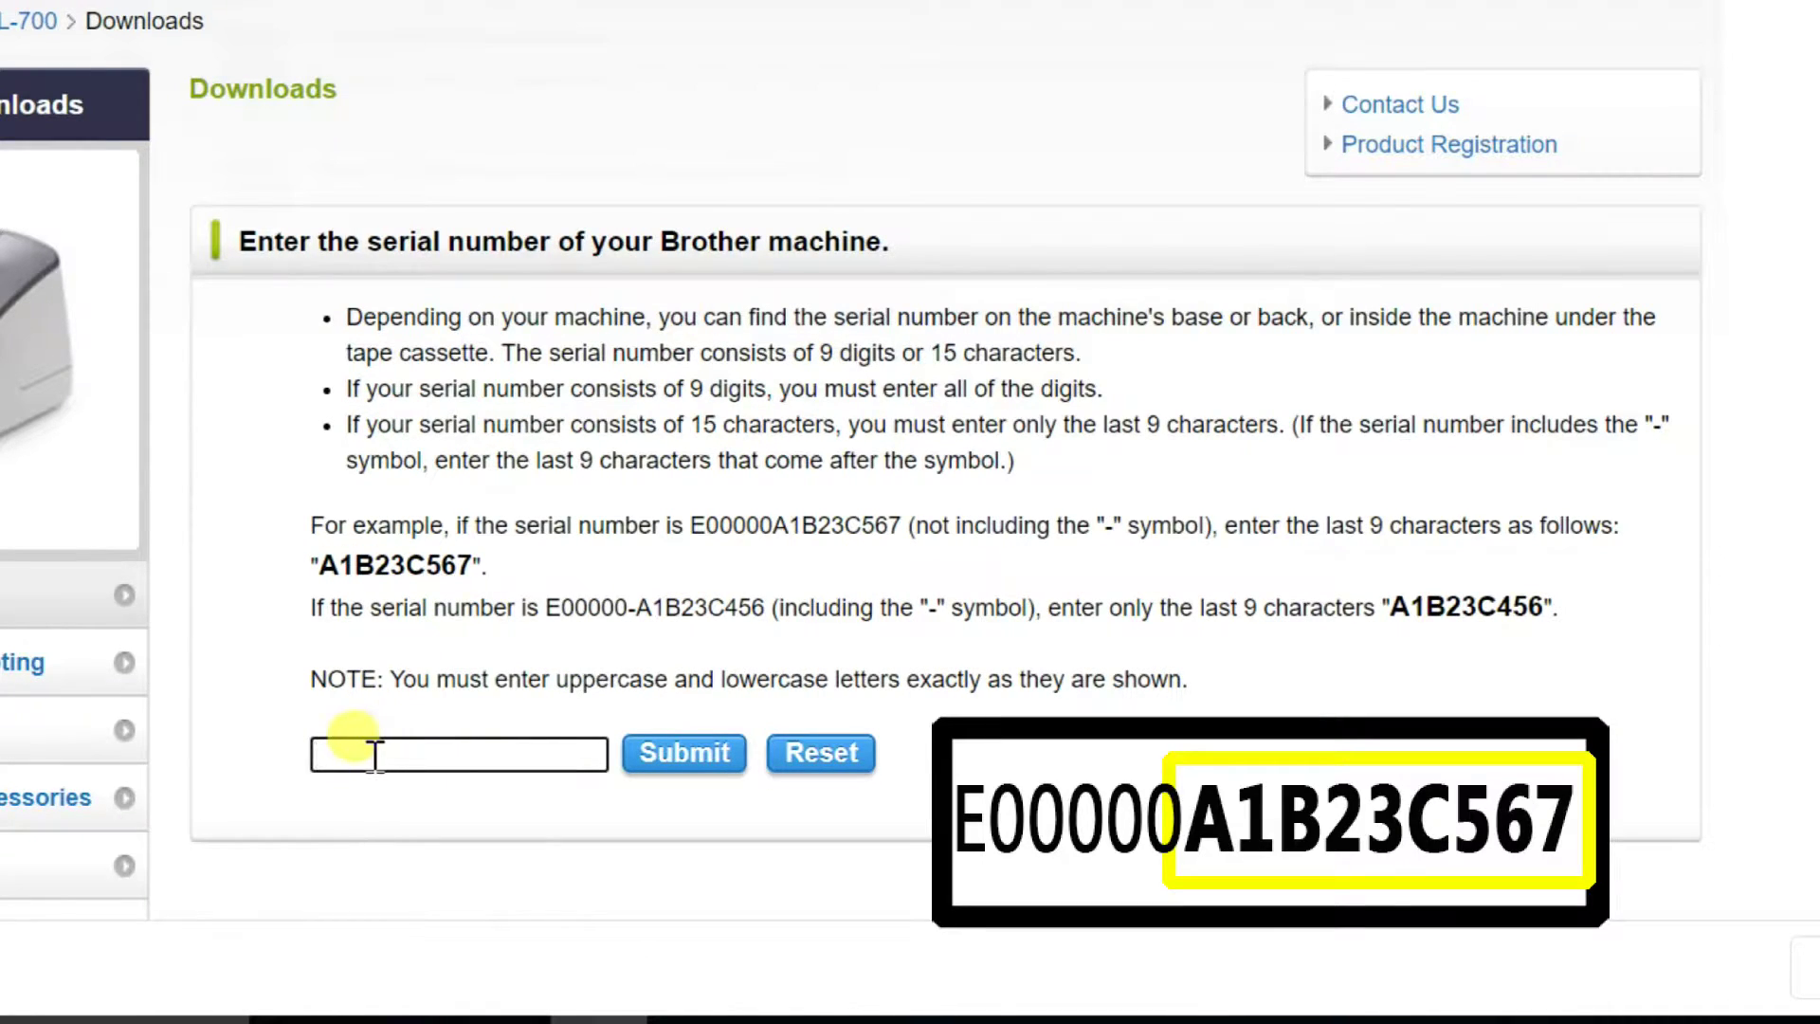
pyautogui.hotkey('ctrl', 'v')
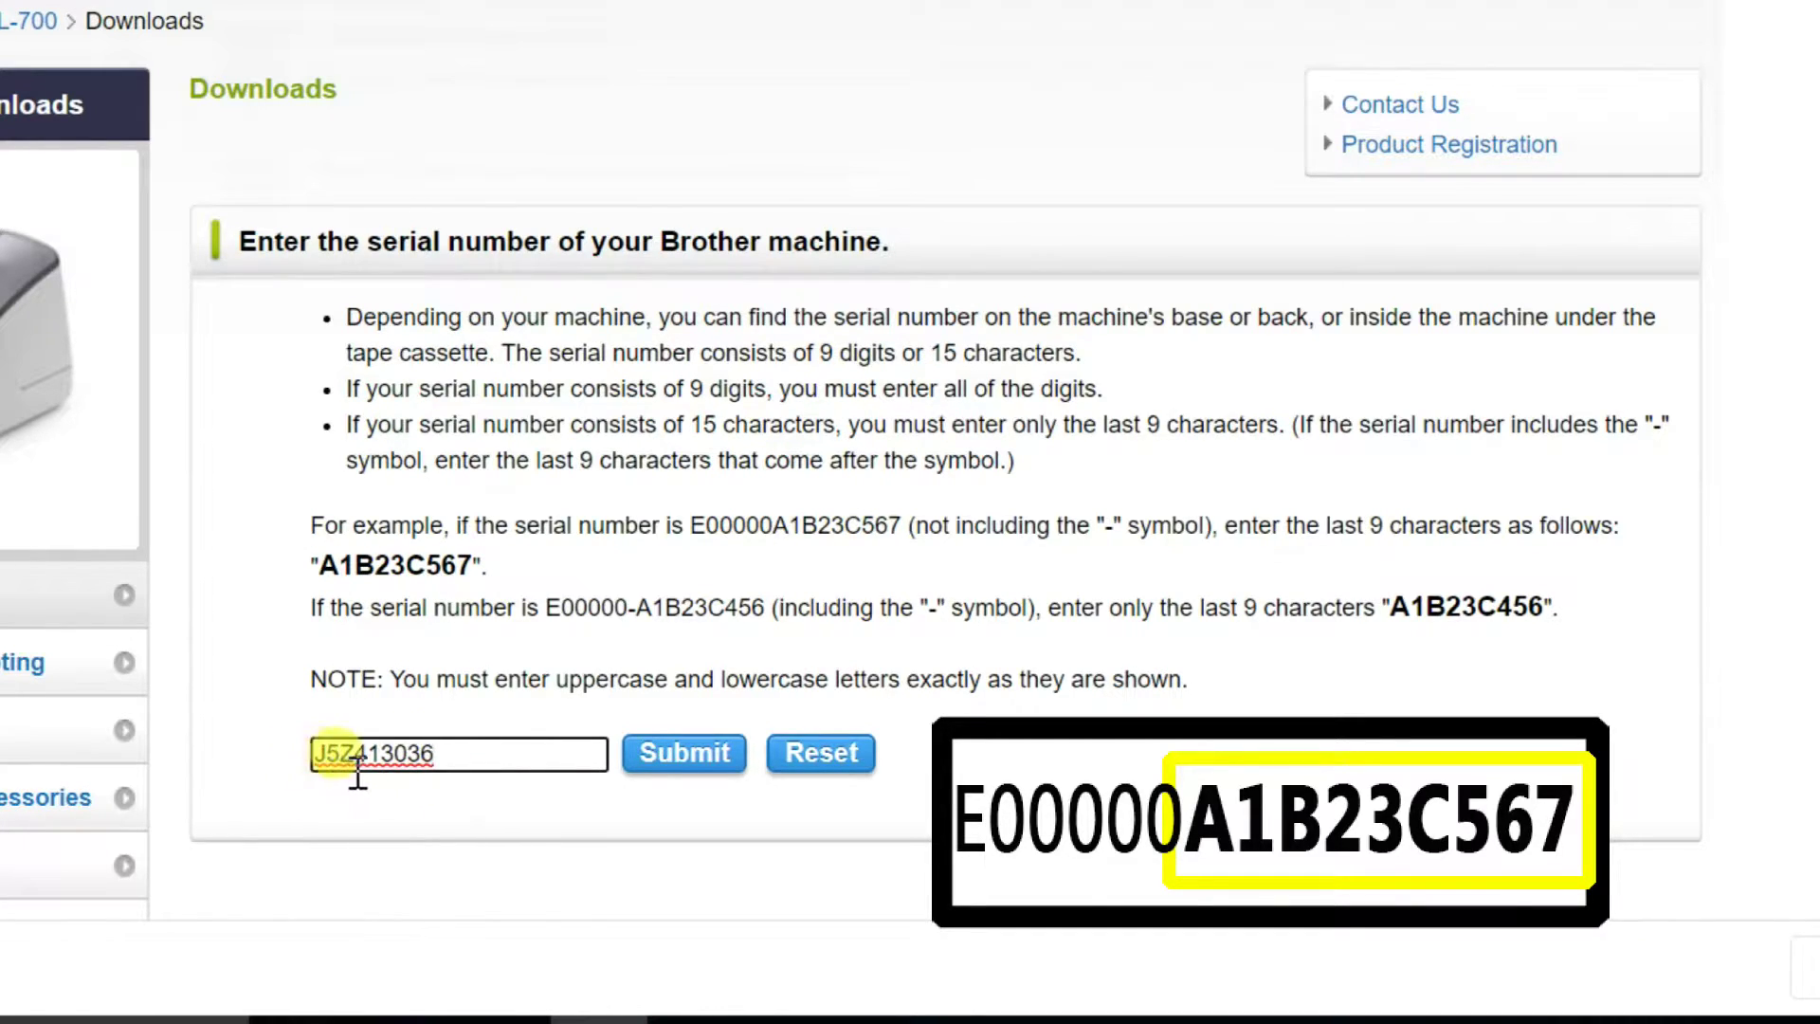
pyautogui.click(676, 758)
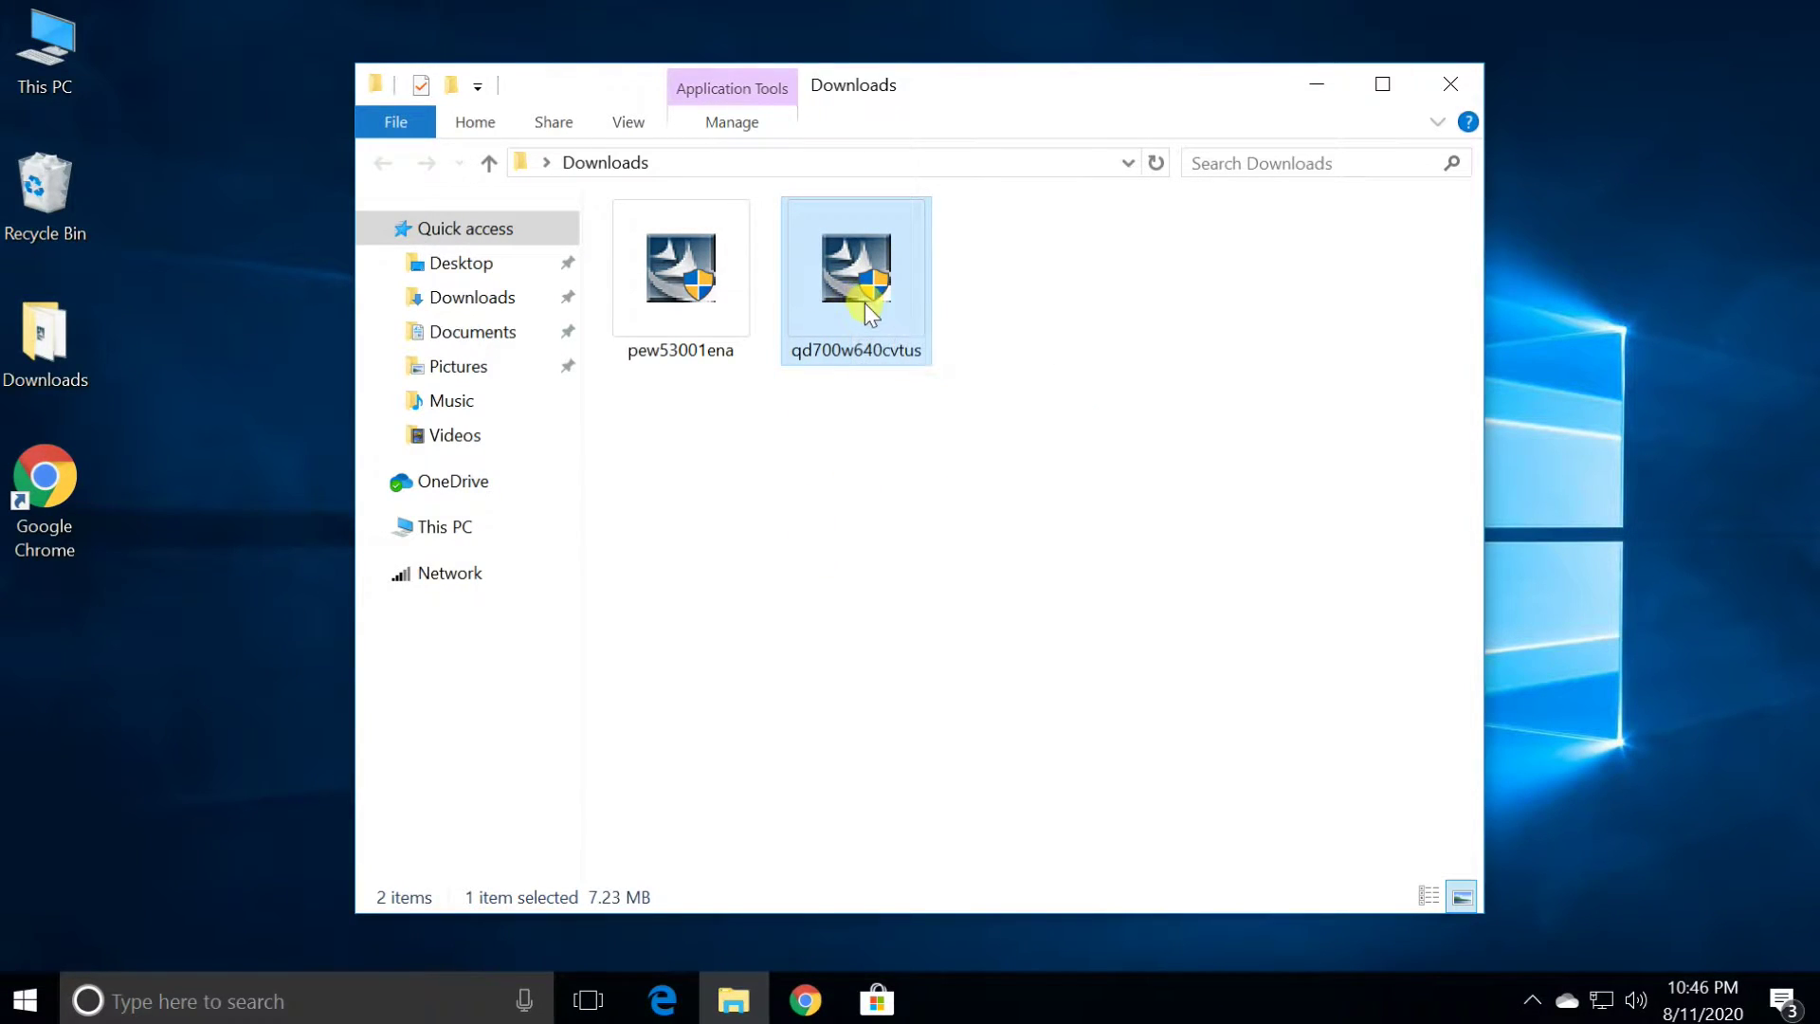
# Run the downloaded QL-700 printer driver installer through to completion and close it
pyautogui.doubleClick(865, 311)
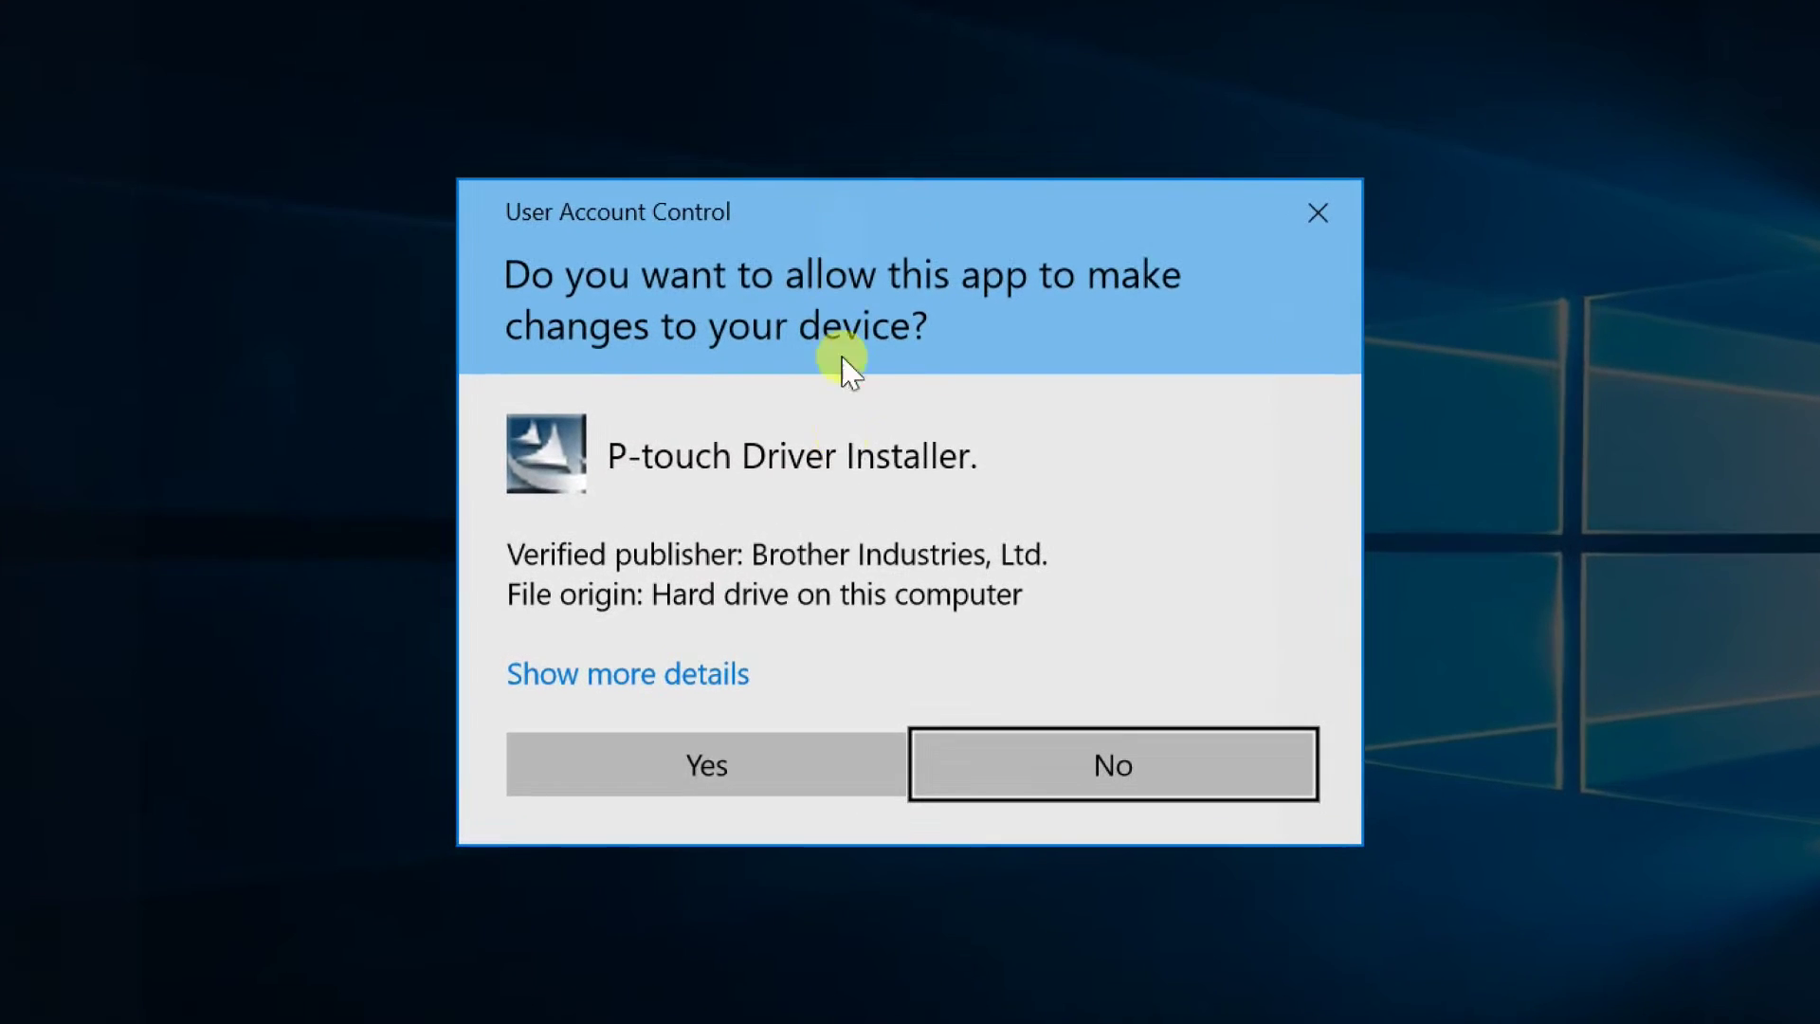
pyautogui.click(693, 770)
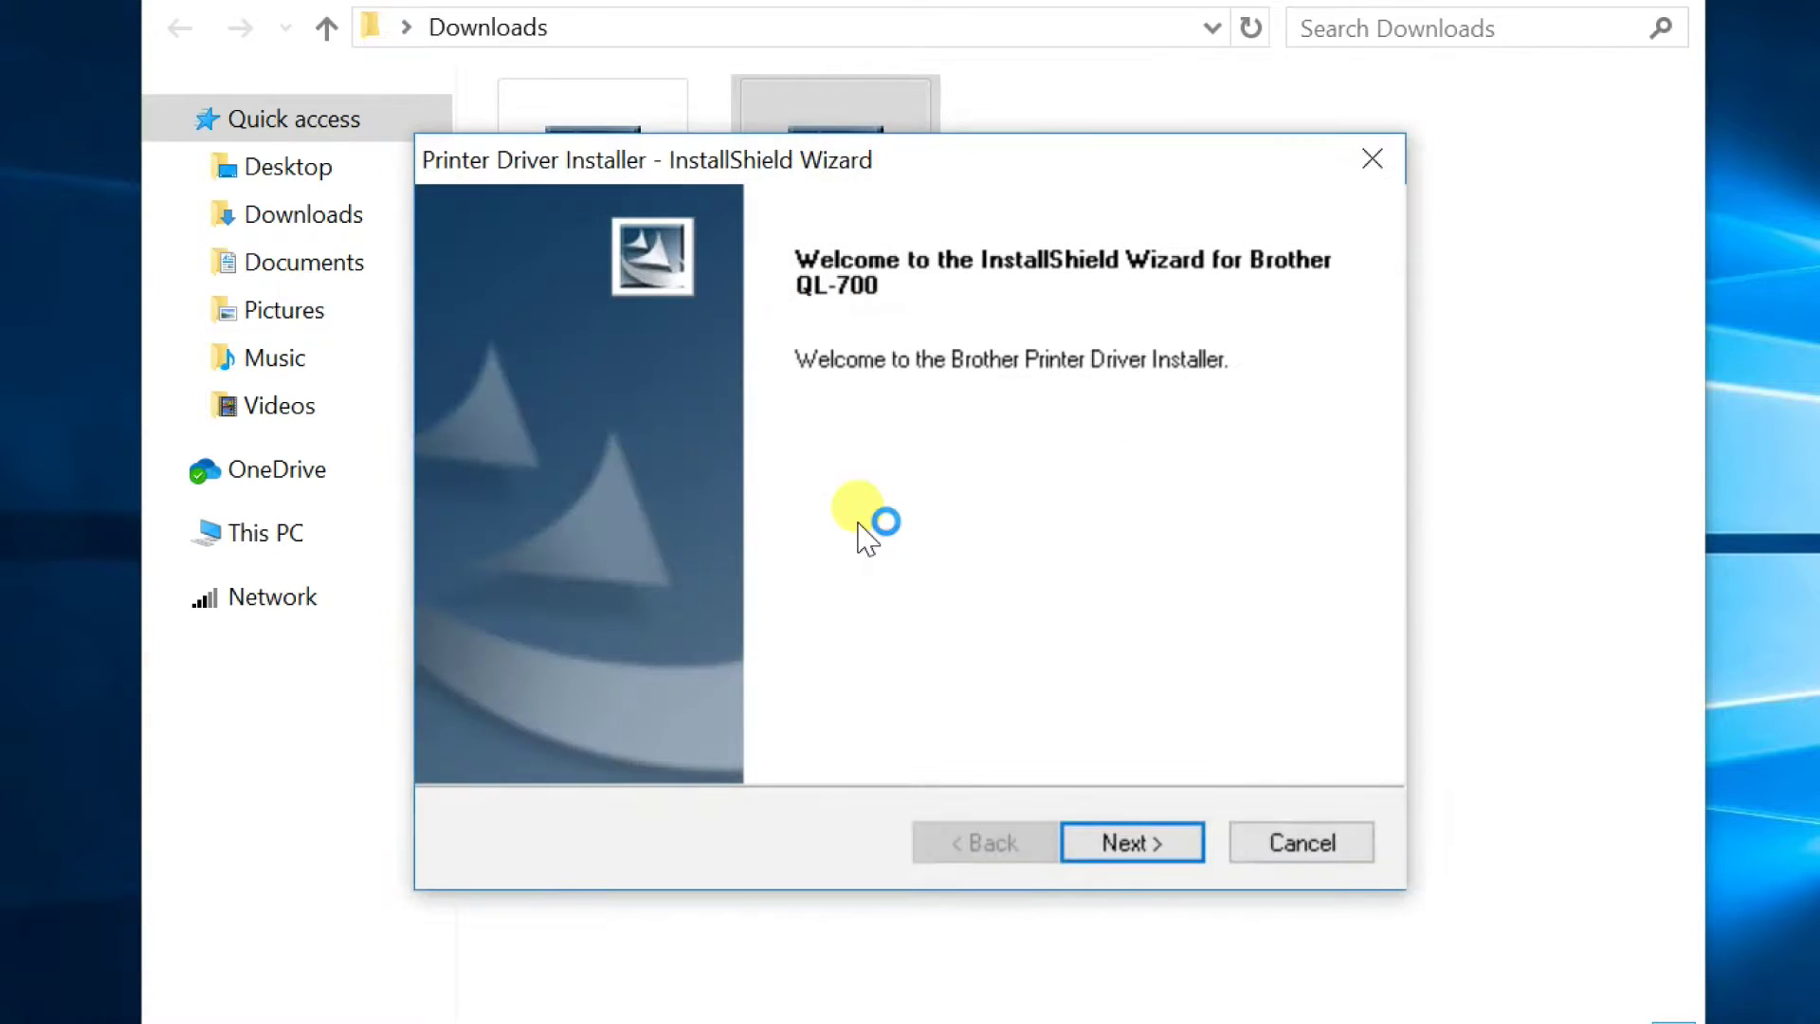
pyautogui.click(1143, 843)
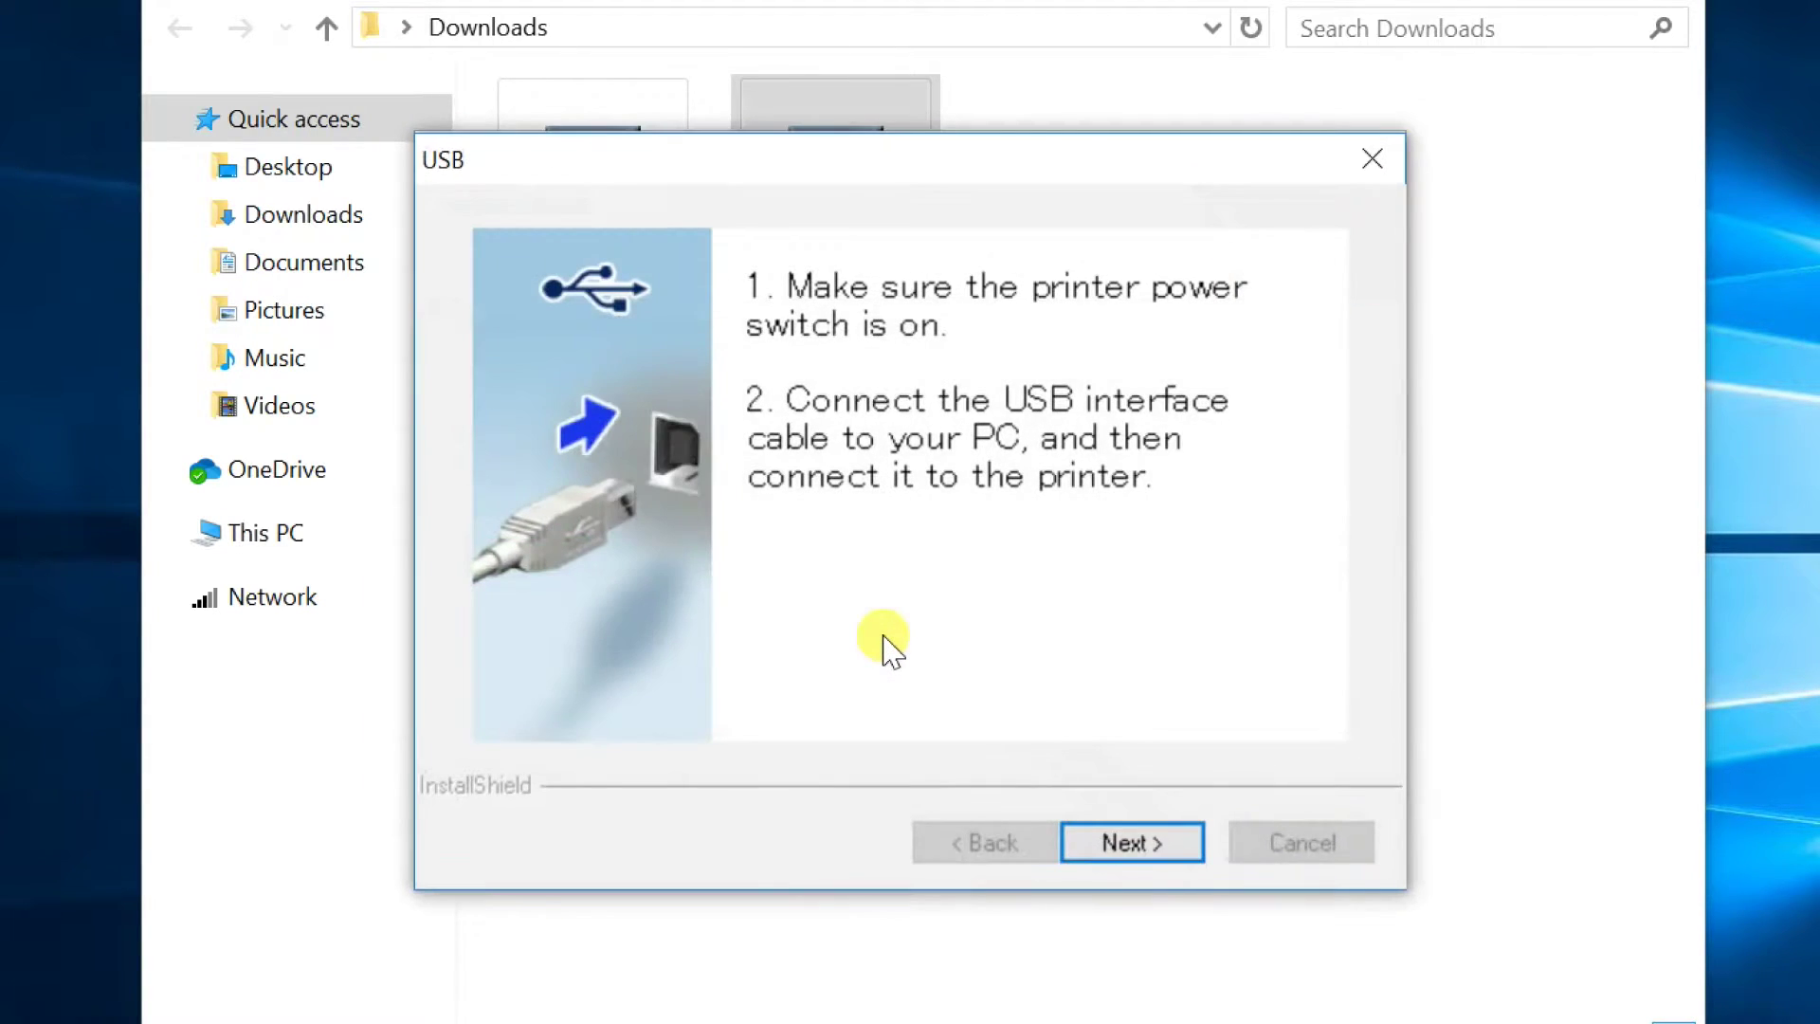
pyautogui.click(1113, 854)
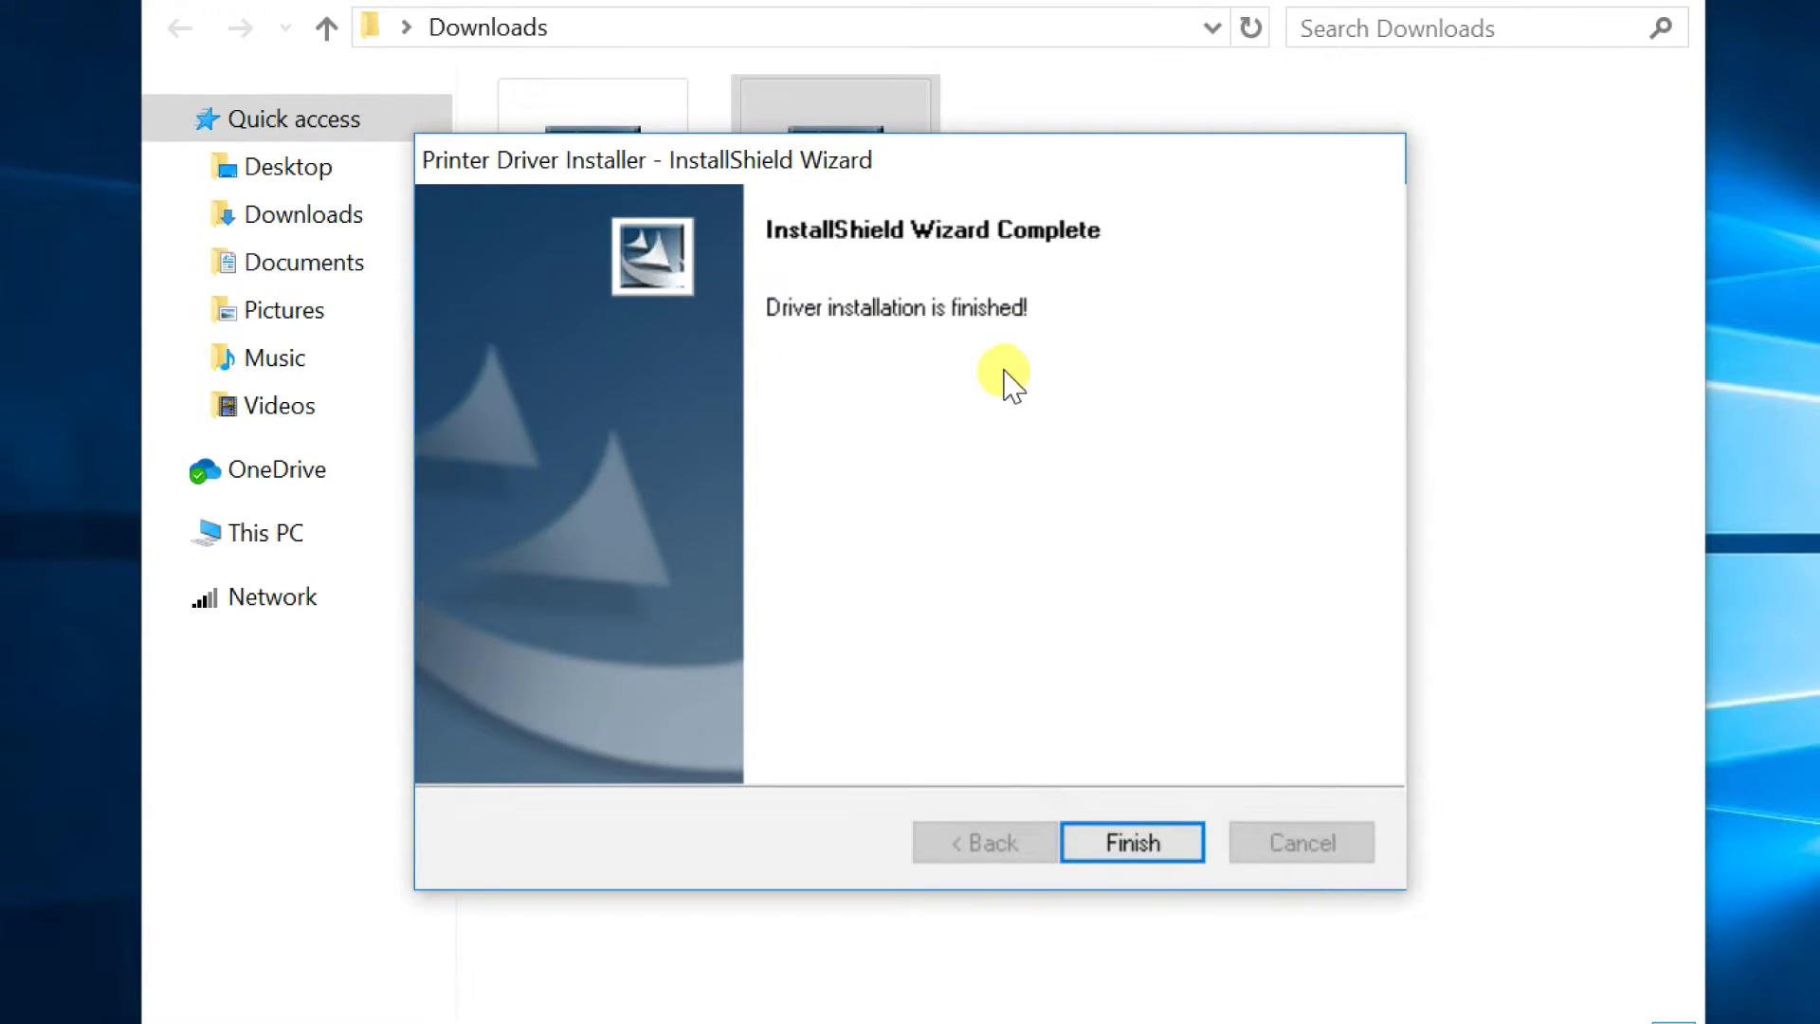
pyautogui.click(1129, 843)
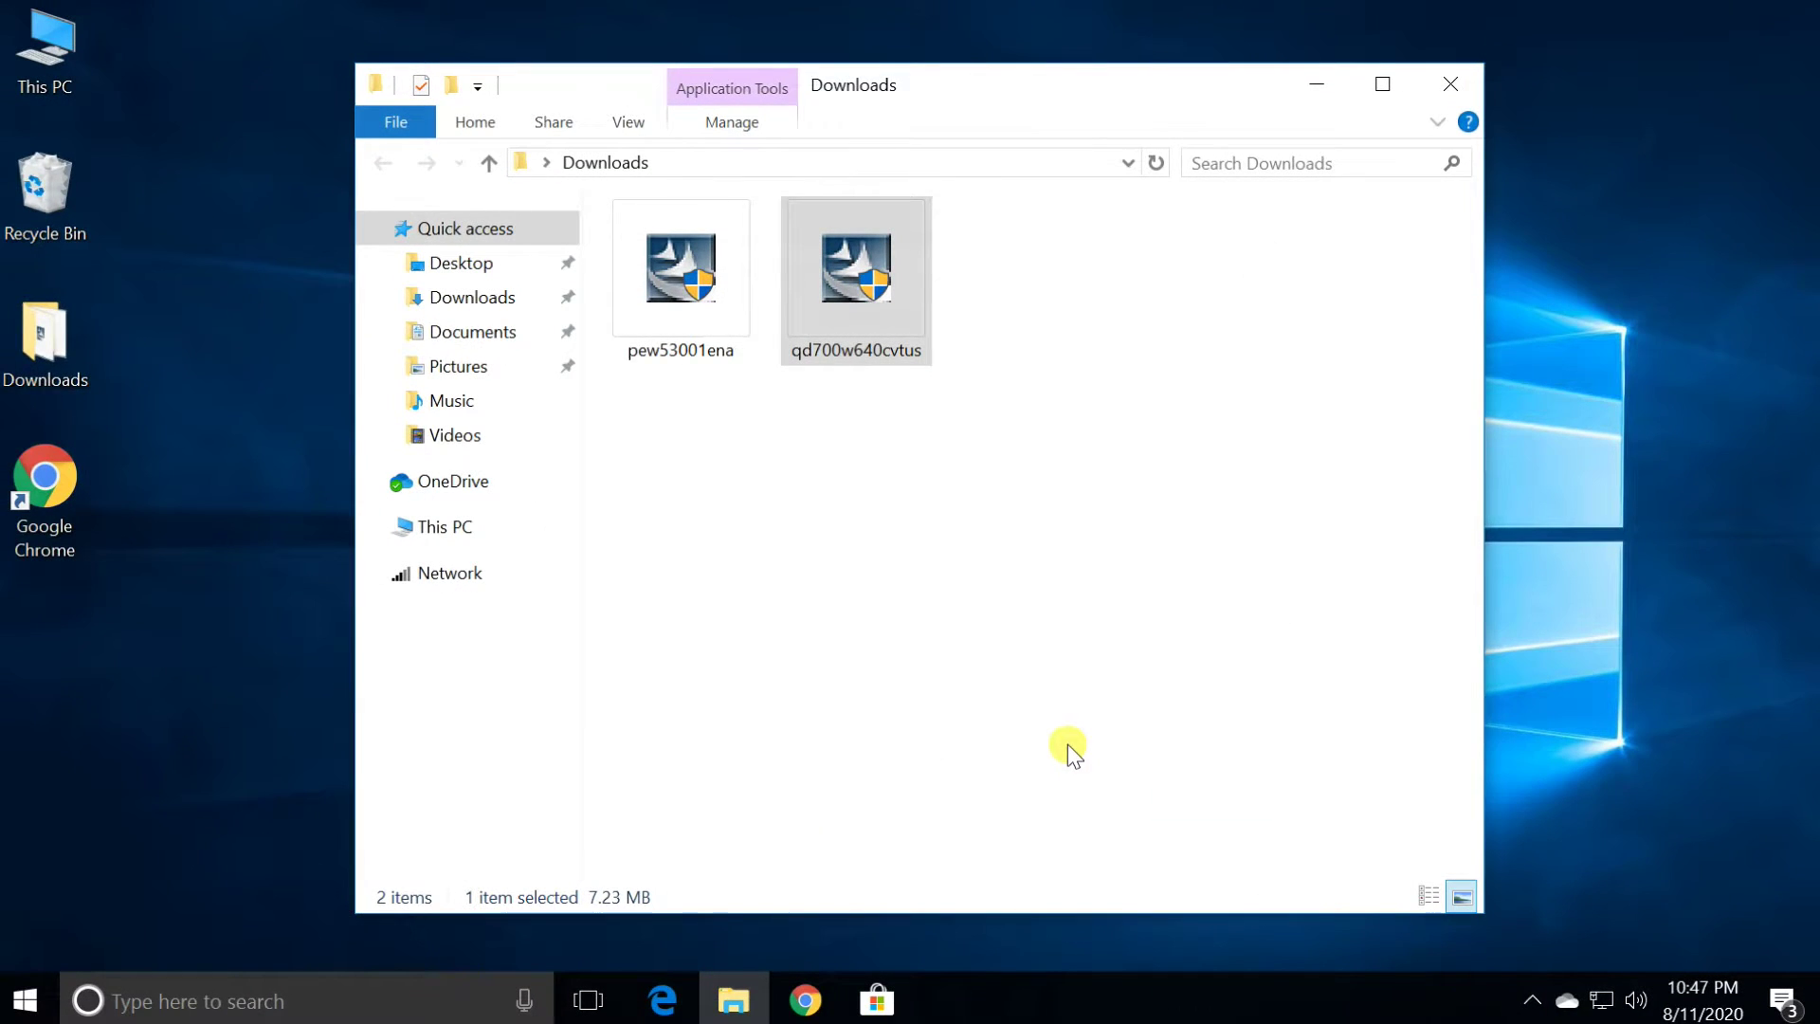
pyautogui.click(1027, 616)
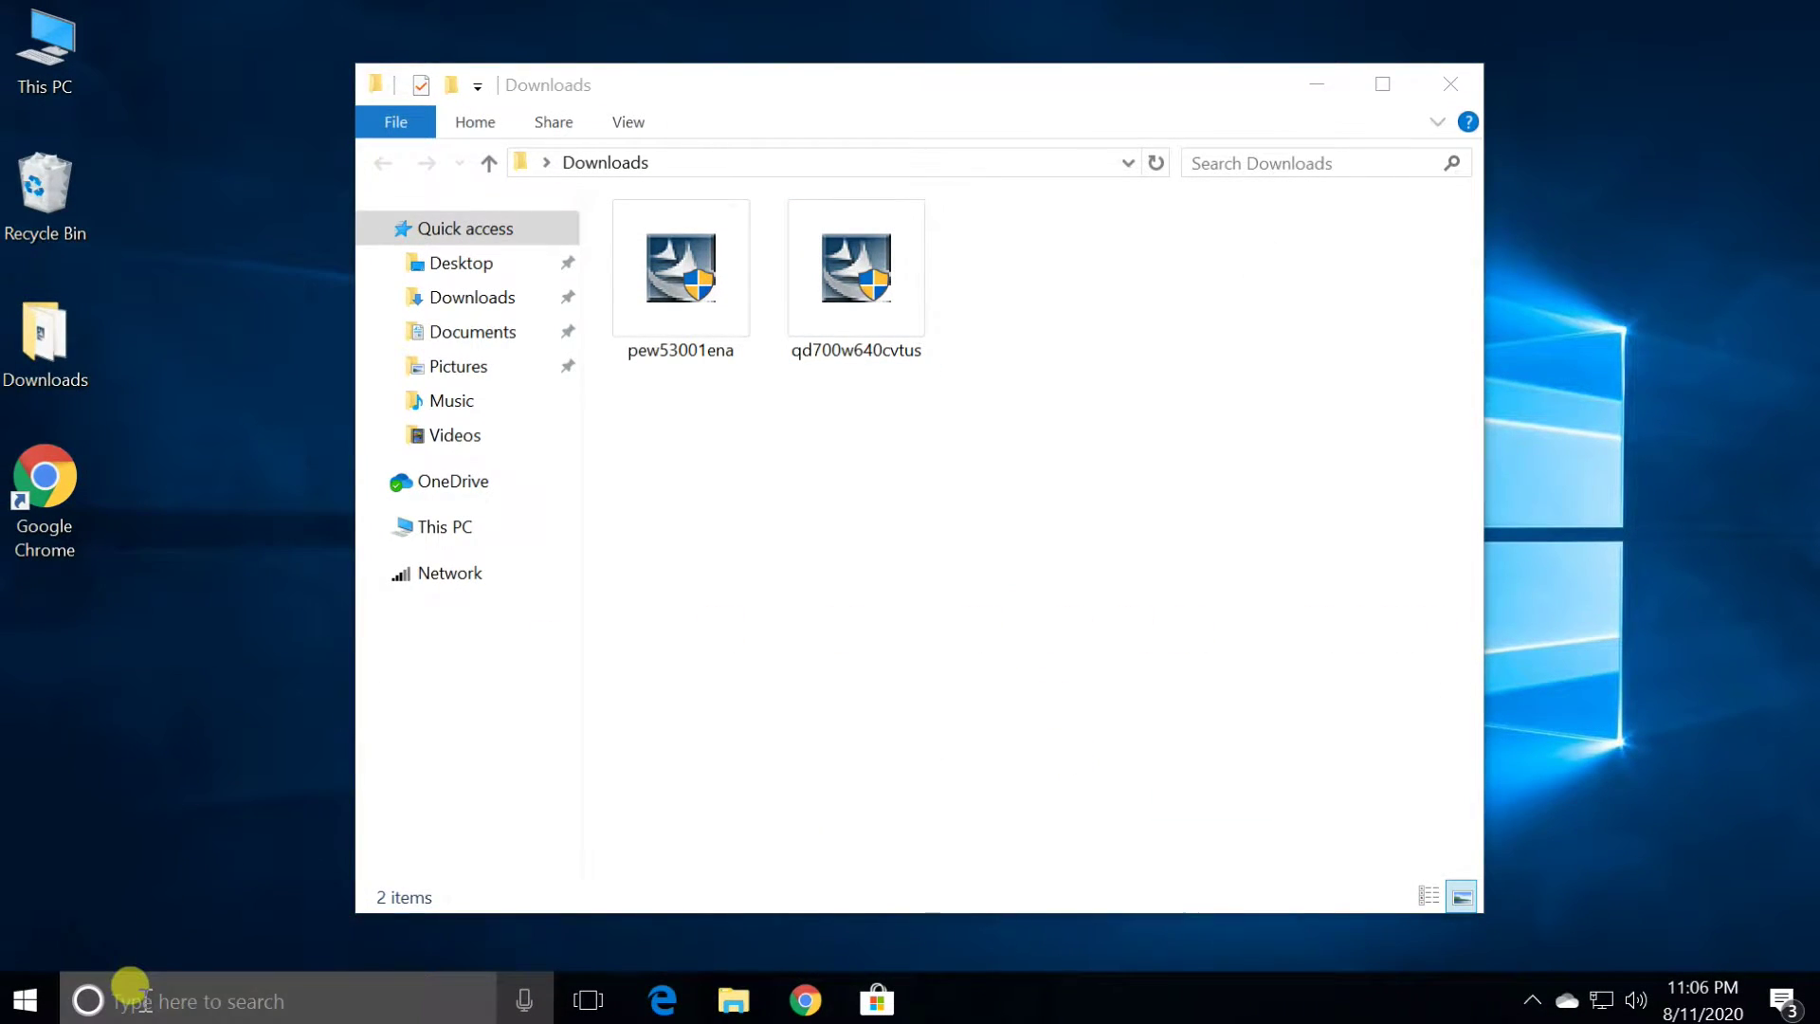
# Open Control Panel's Devices and Printers and select the Brother QL-700
pyautogui.click(143, 996)
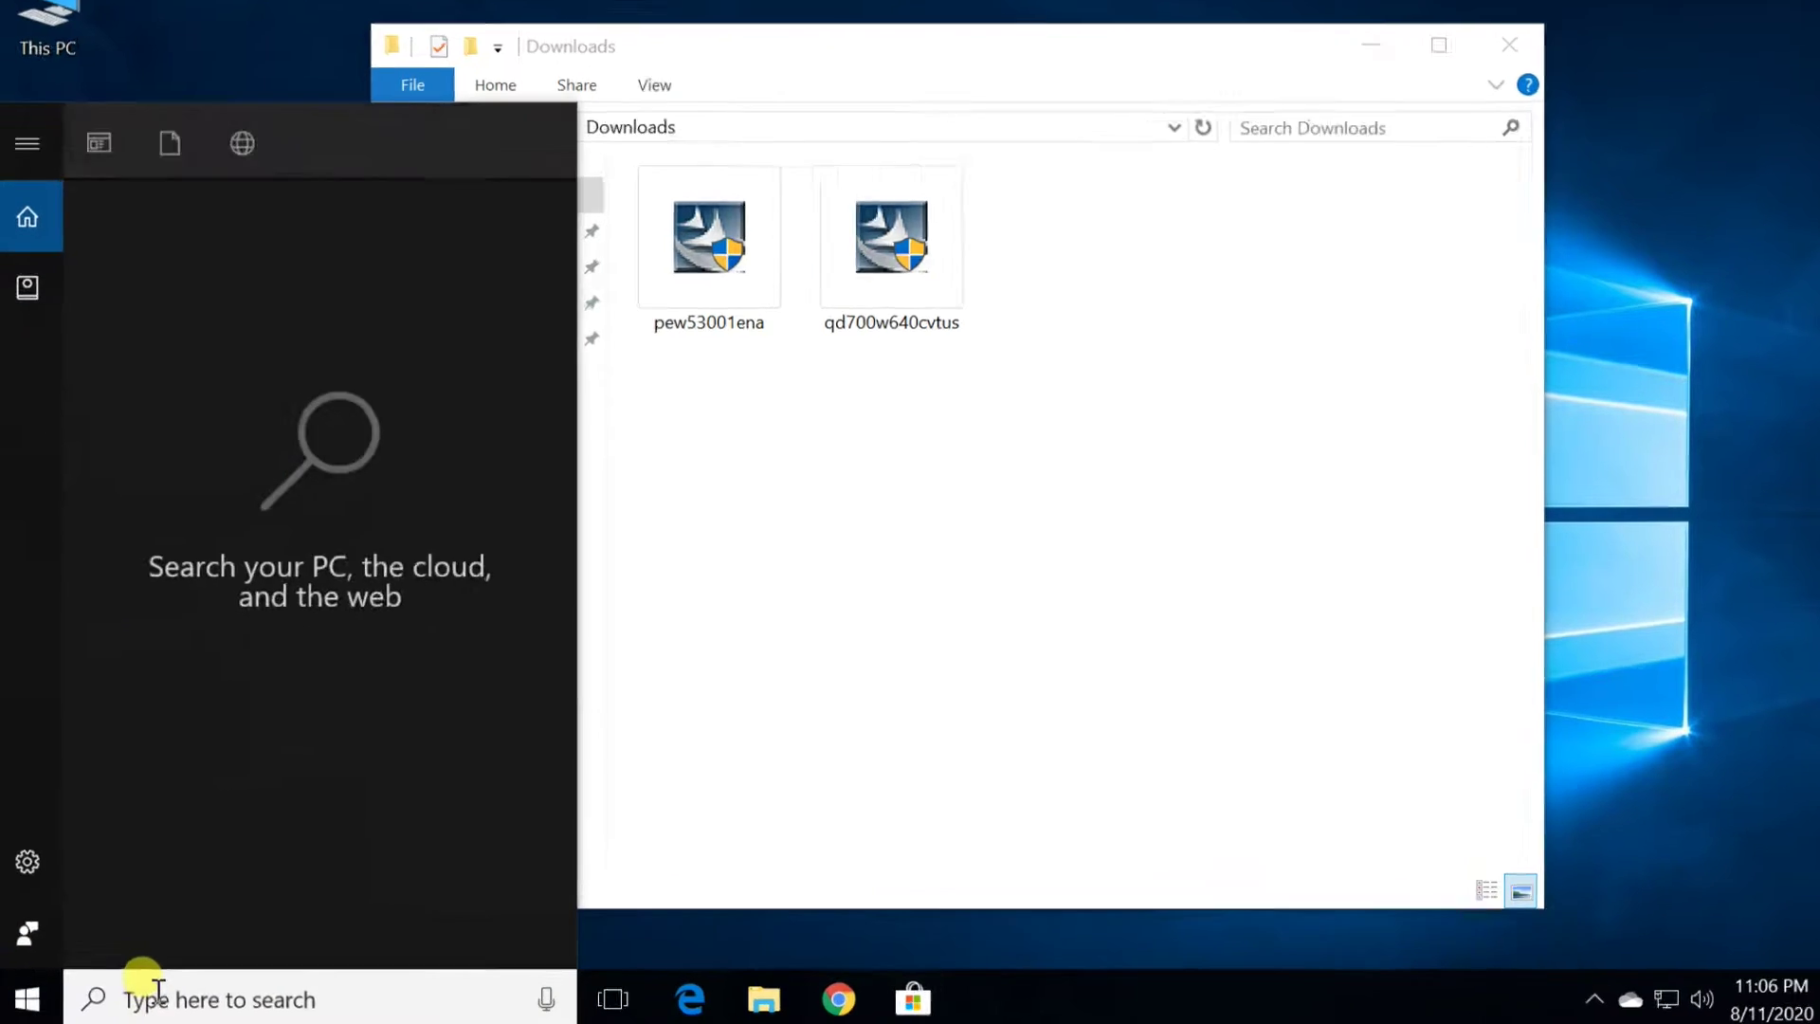
pyautogui.write('control')
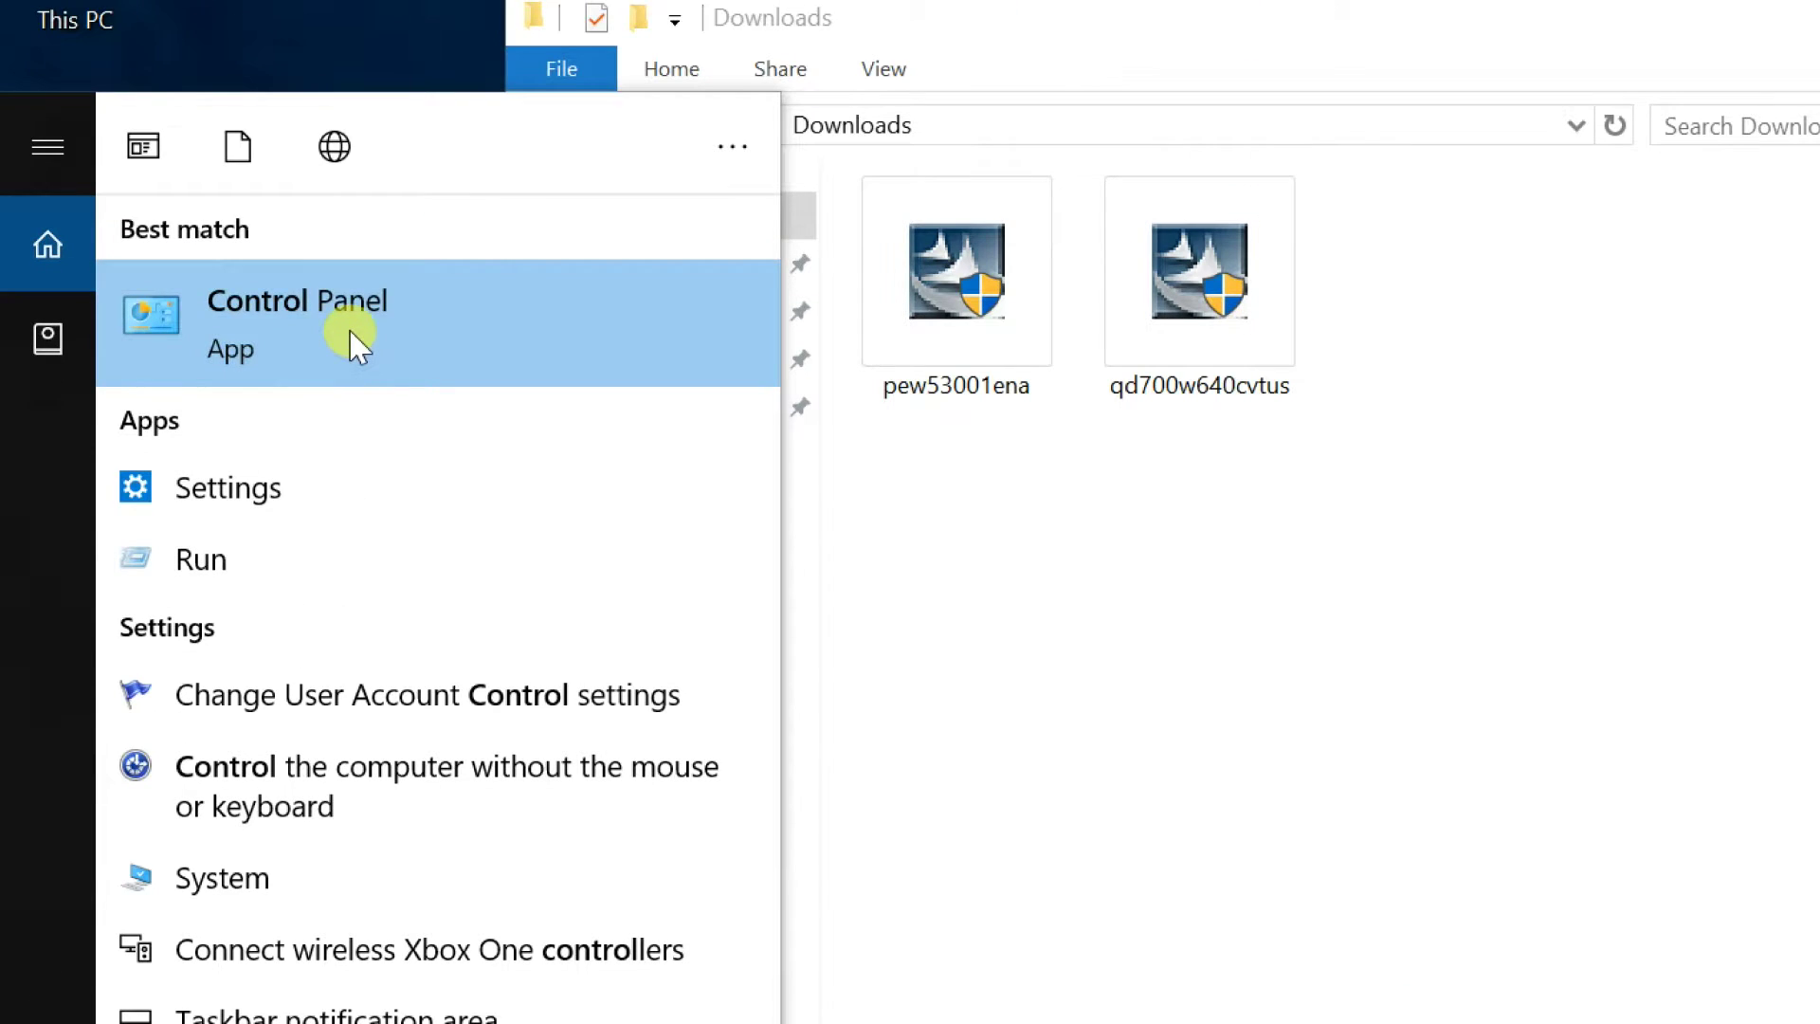
pyautogui.click(358, 346)
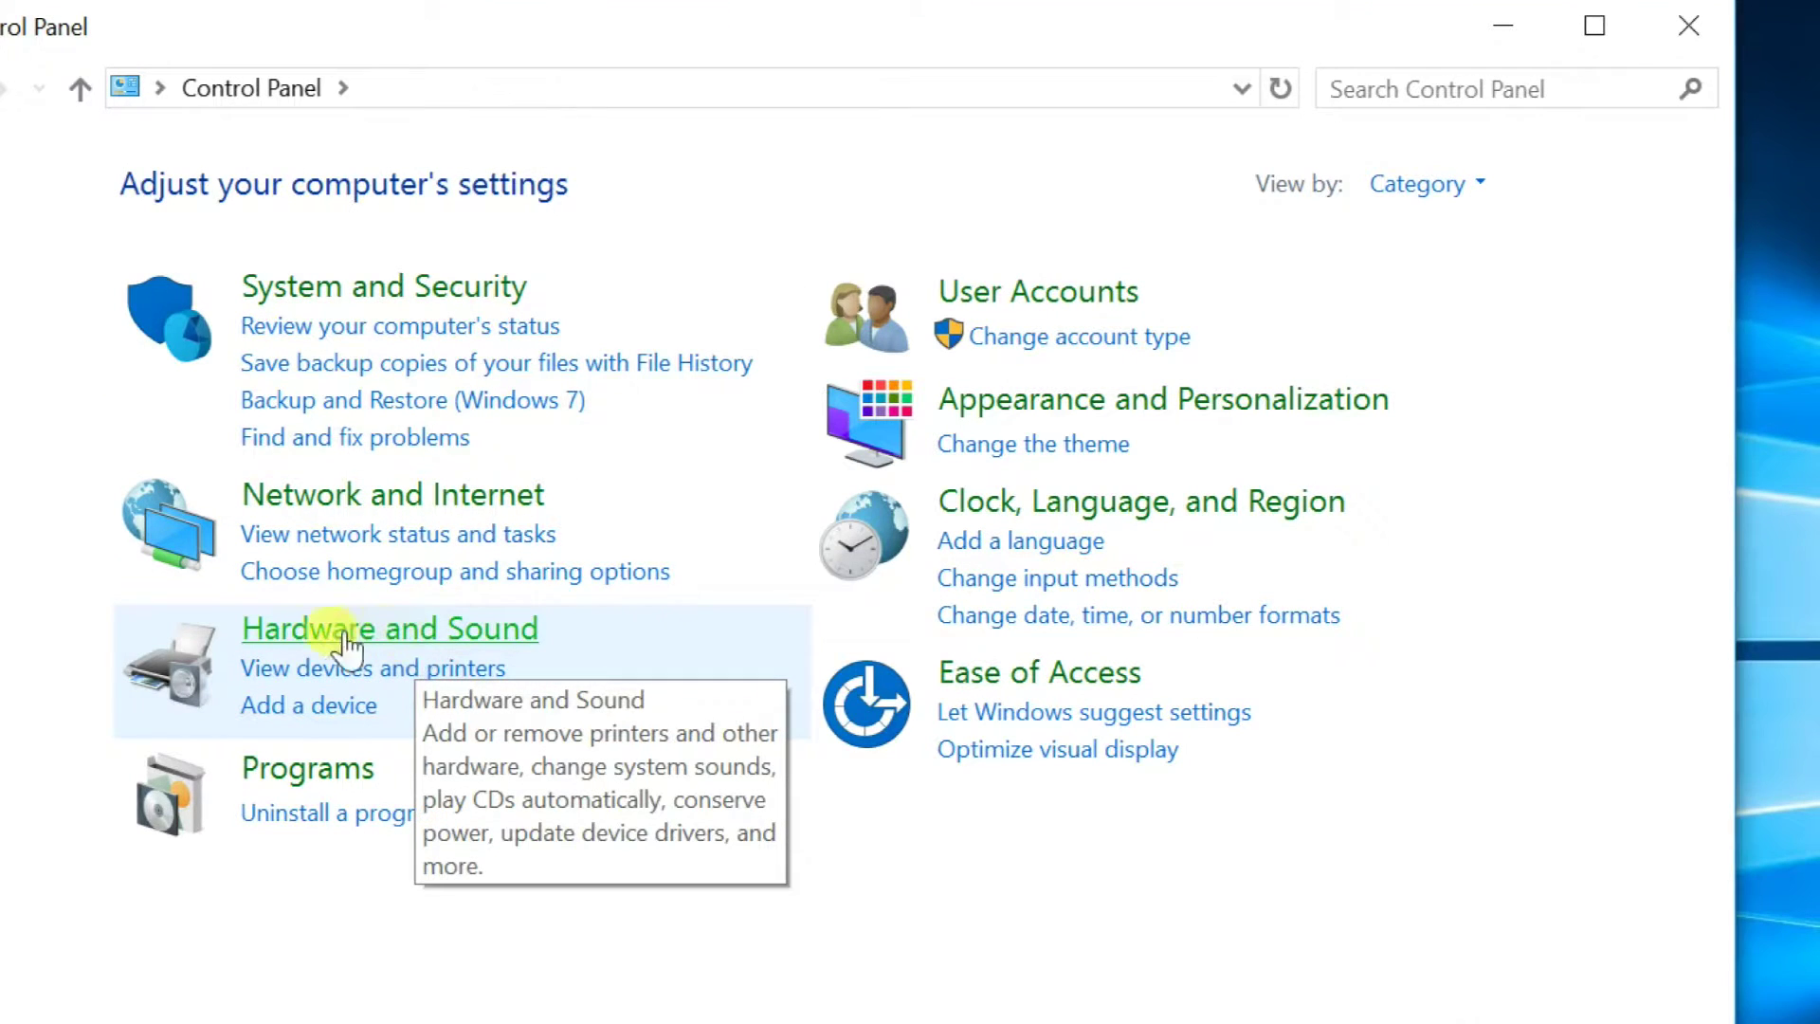
pyautogui.click(305, 642)
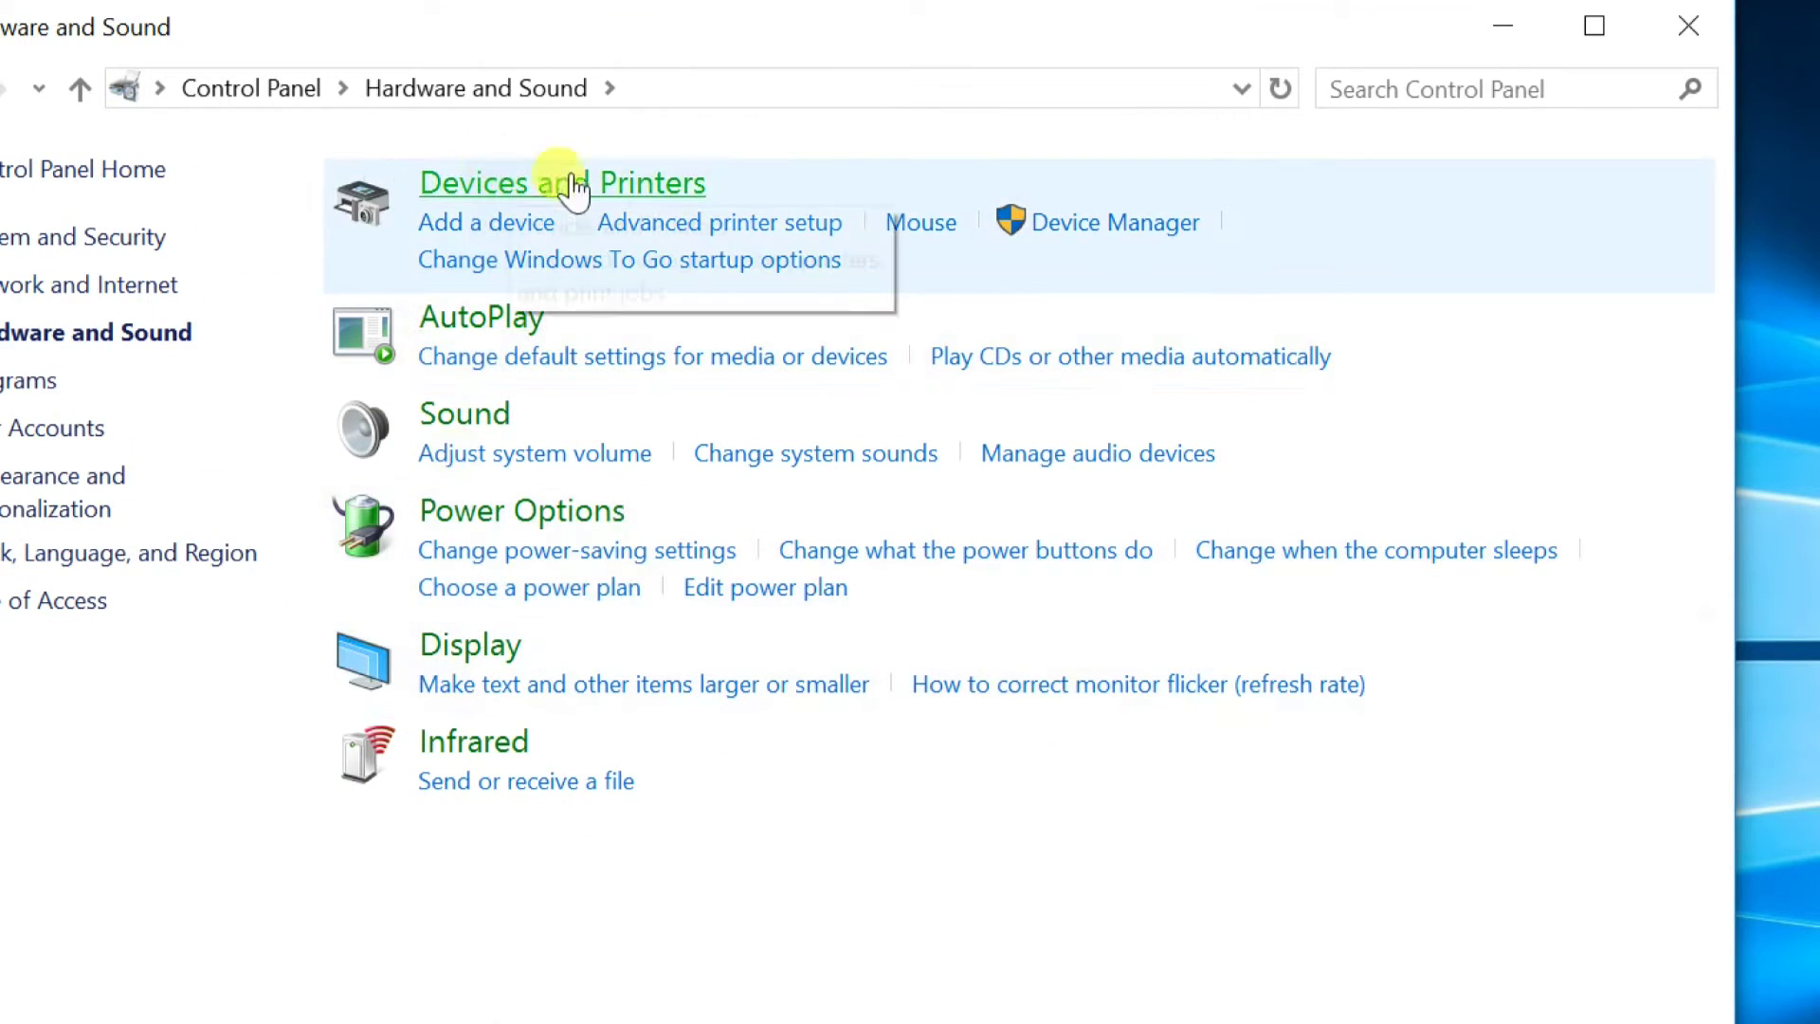
pyautogui.click(593, 185)
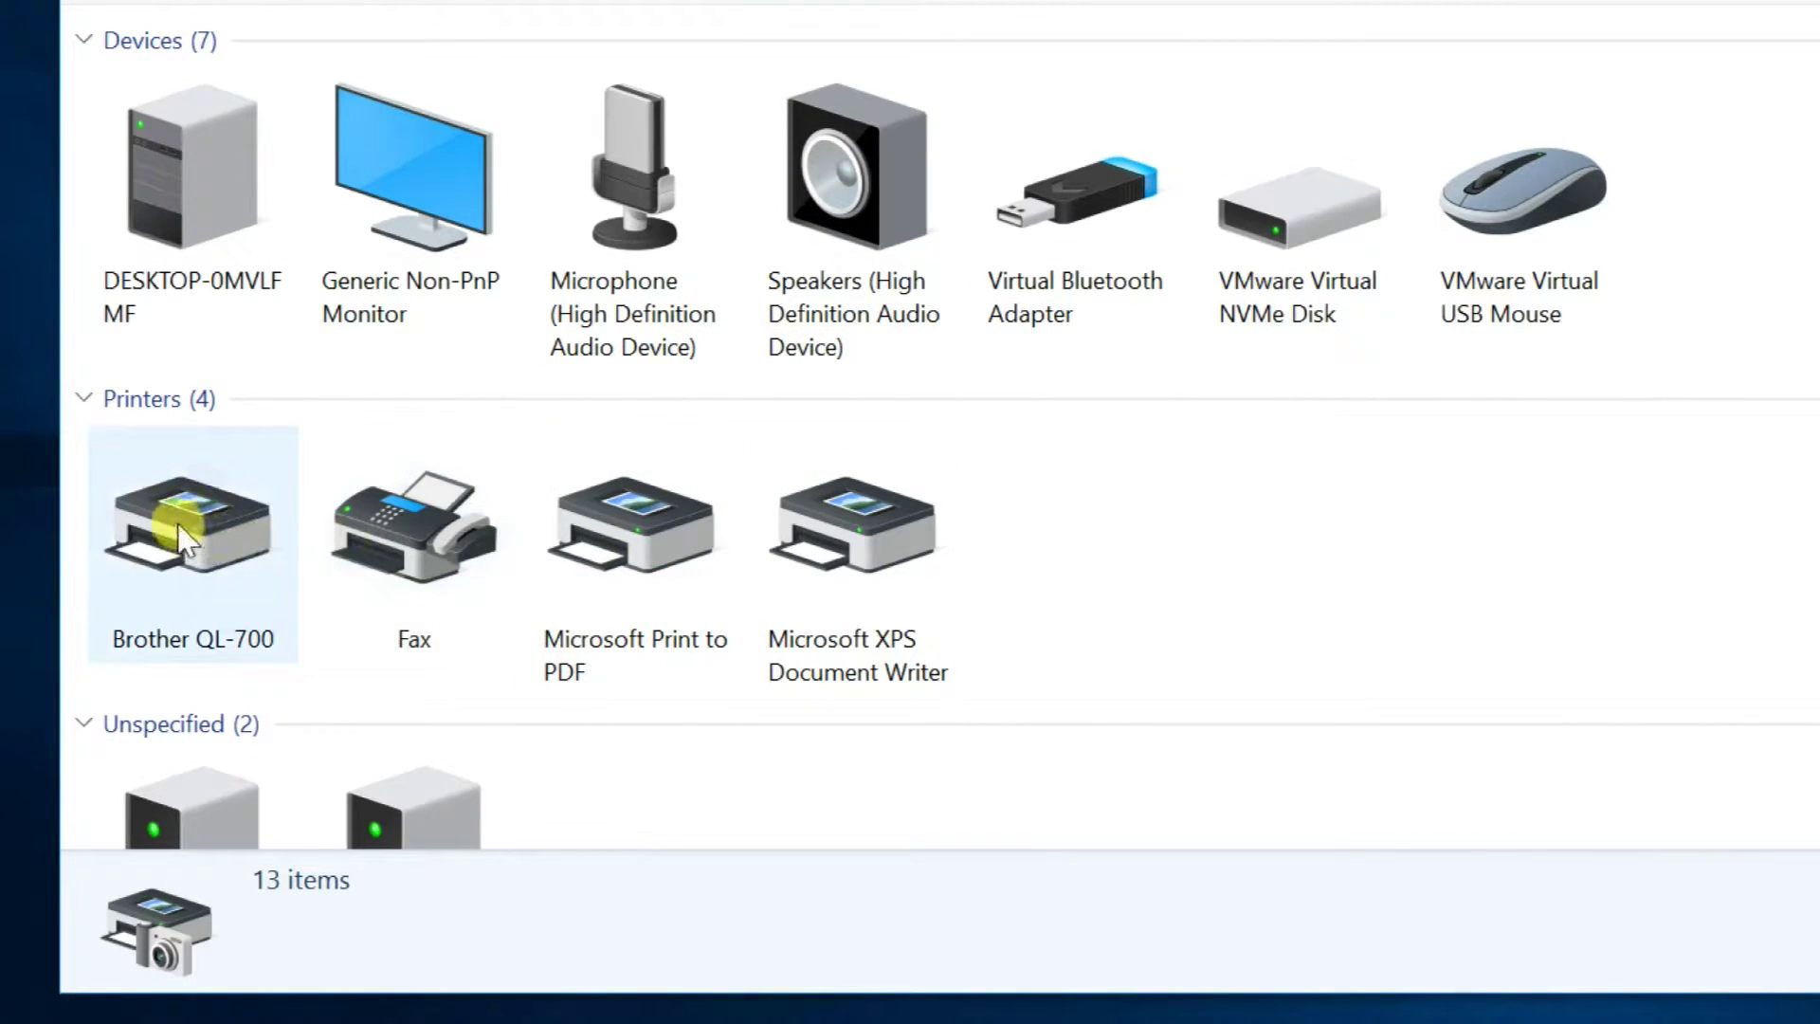
pyautogui.click(180, 540)
pyautogui.rightClick(183, 531)
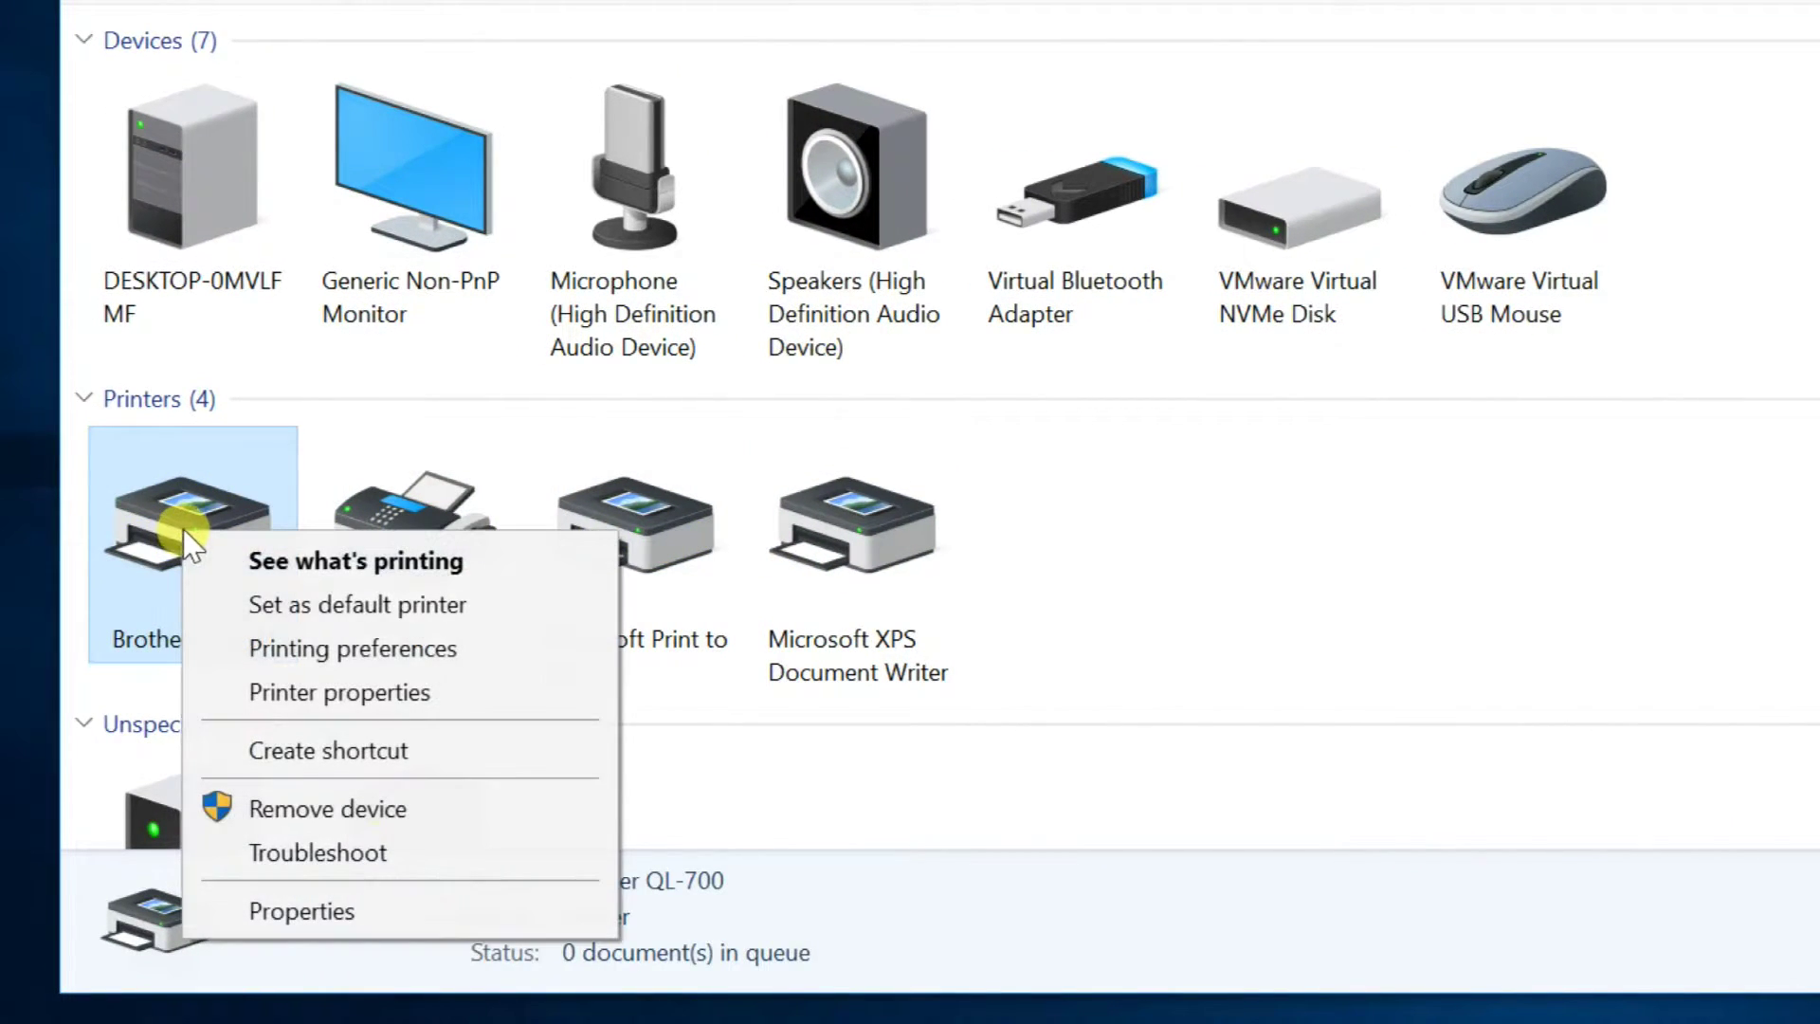
pyautogui.click(343, 648)
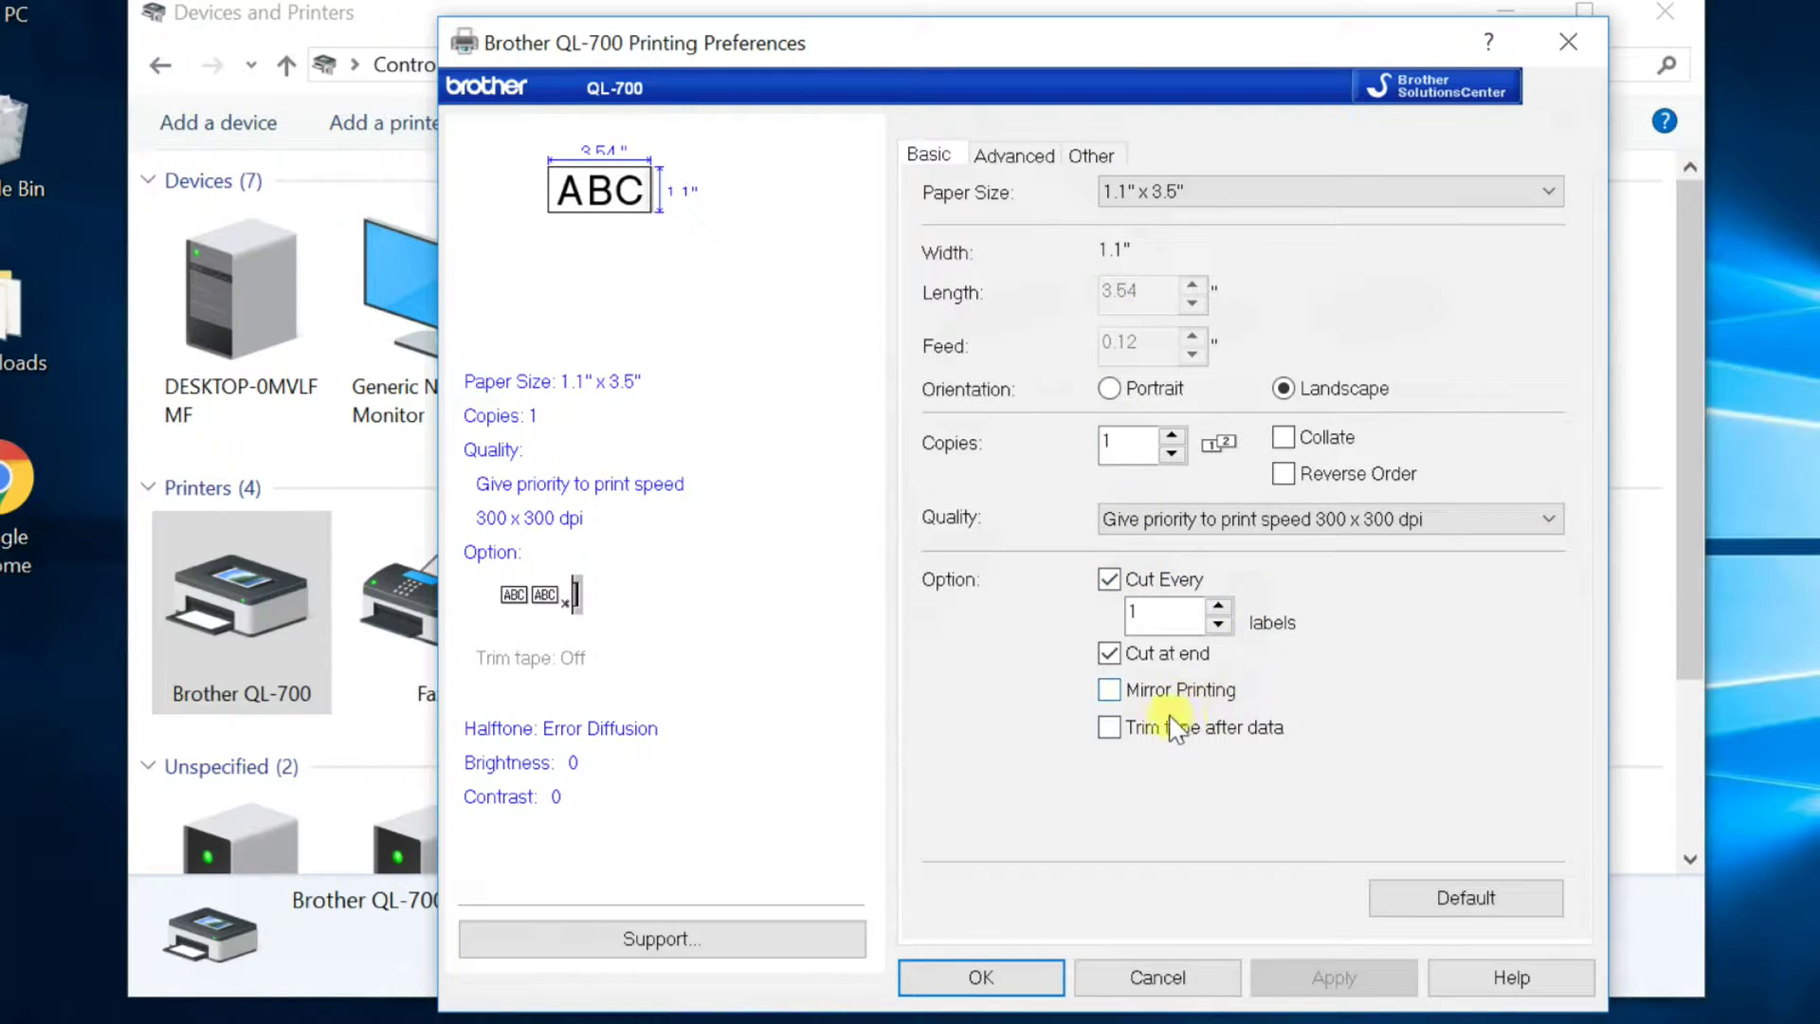
pyautogui.click(1014, 157)
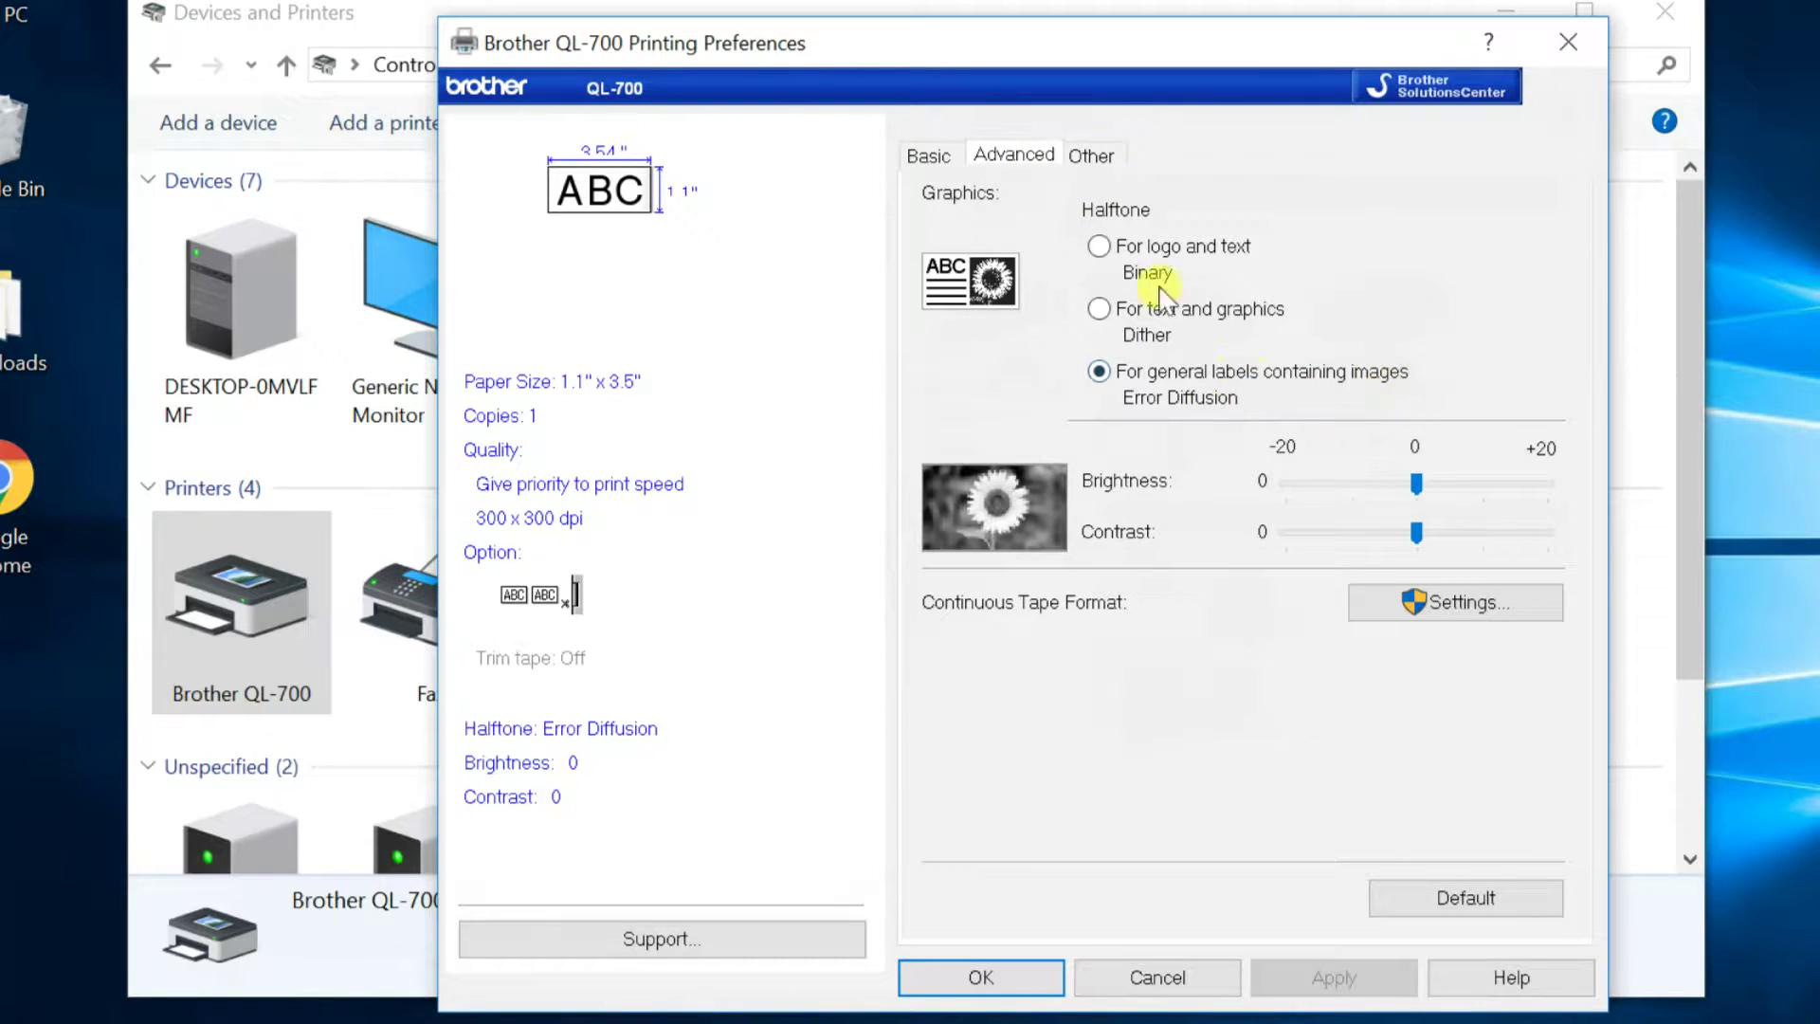
pyautogui.click(1090, 156)
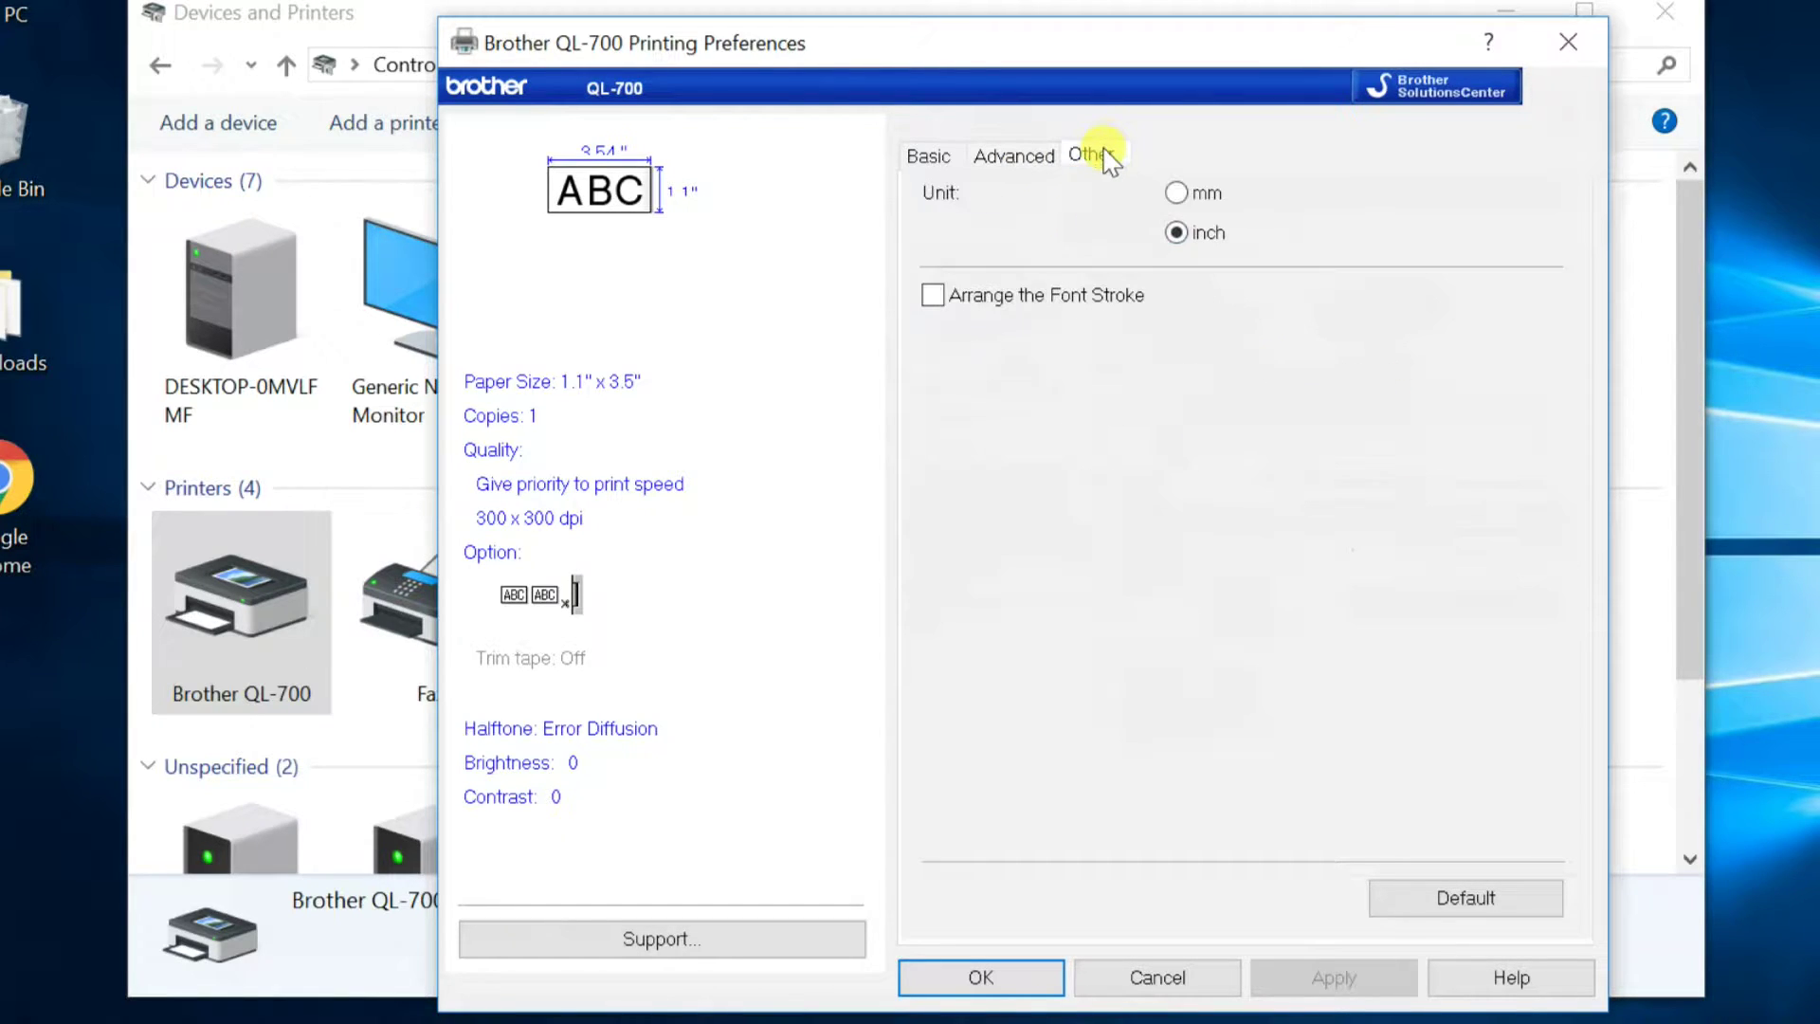
pyautogui.click(1176, 193)
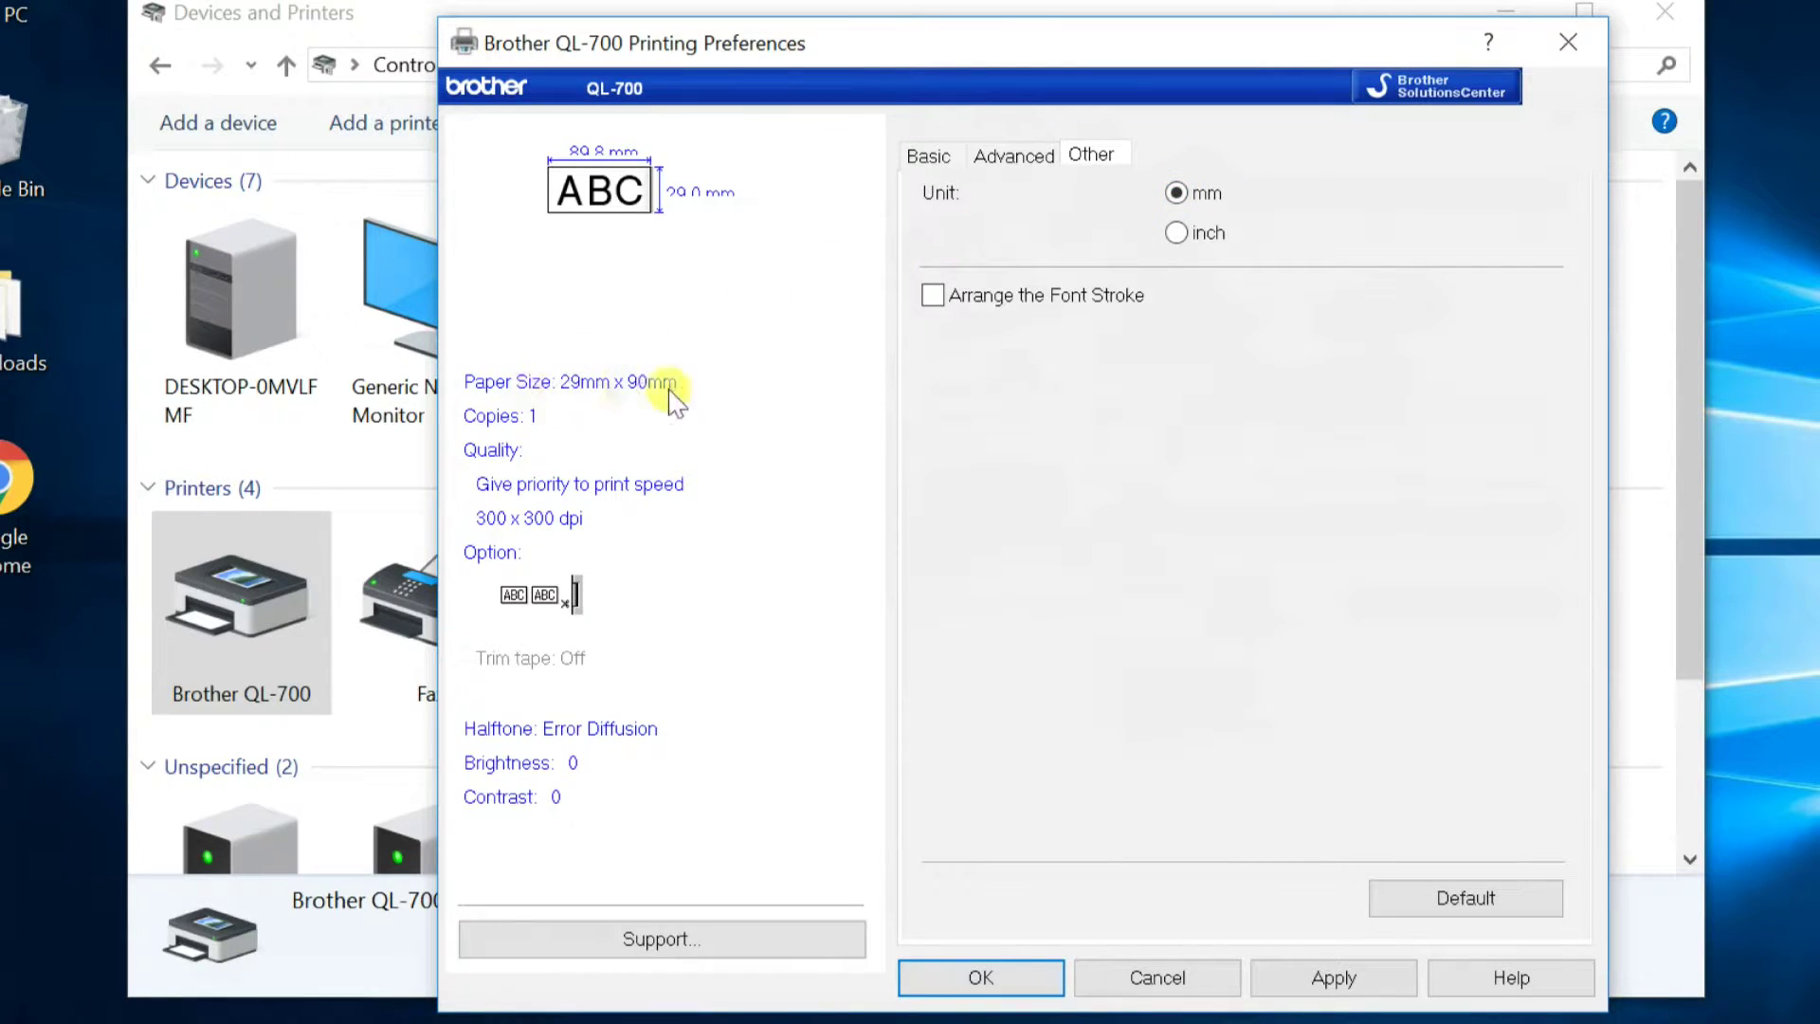
pyautogui.click(1177, 234)
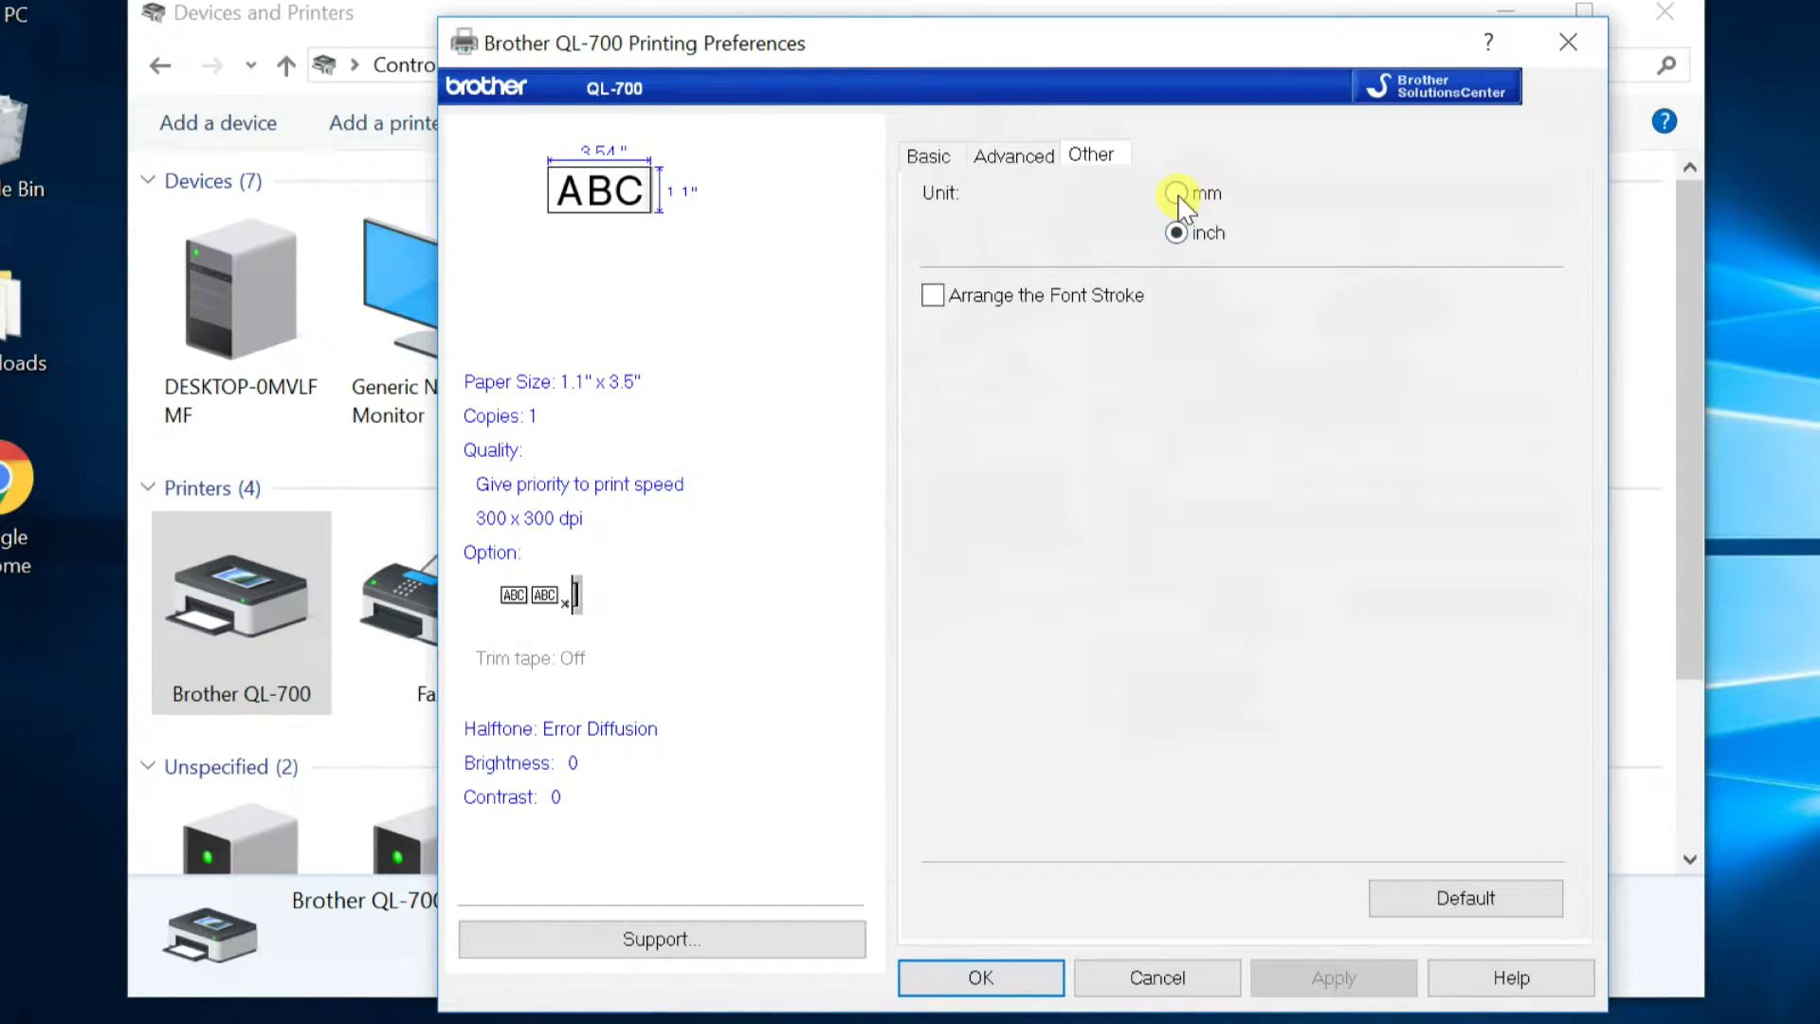
pyautogui.click(1177, 194)
pyautogui.click(1177, 234)
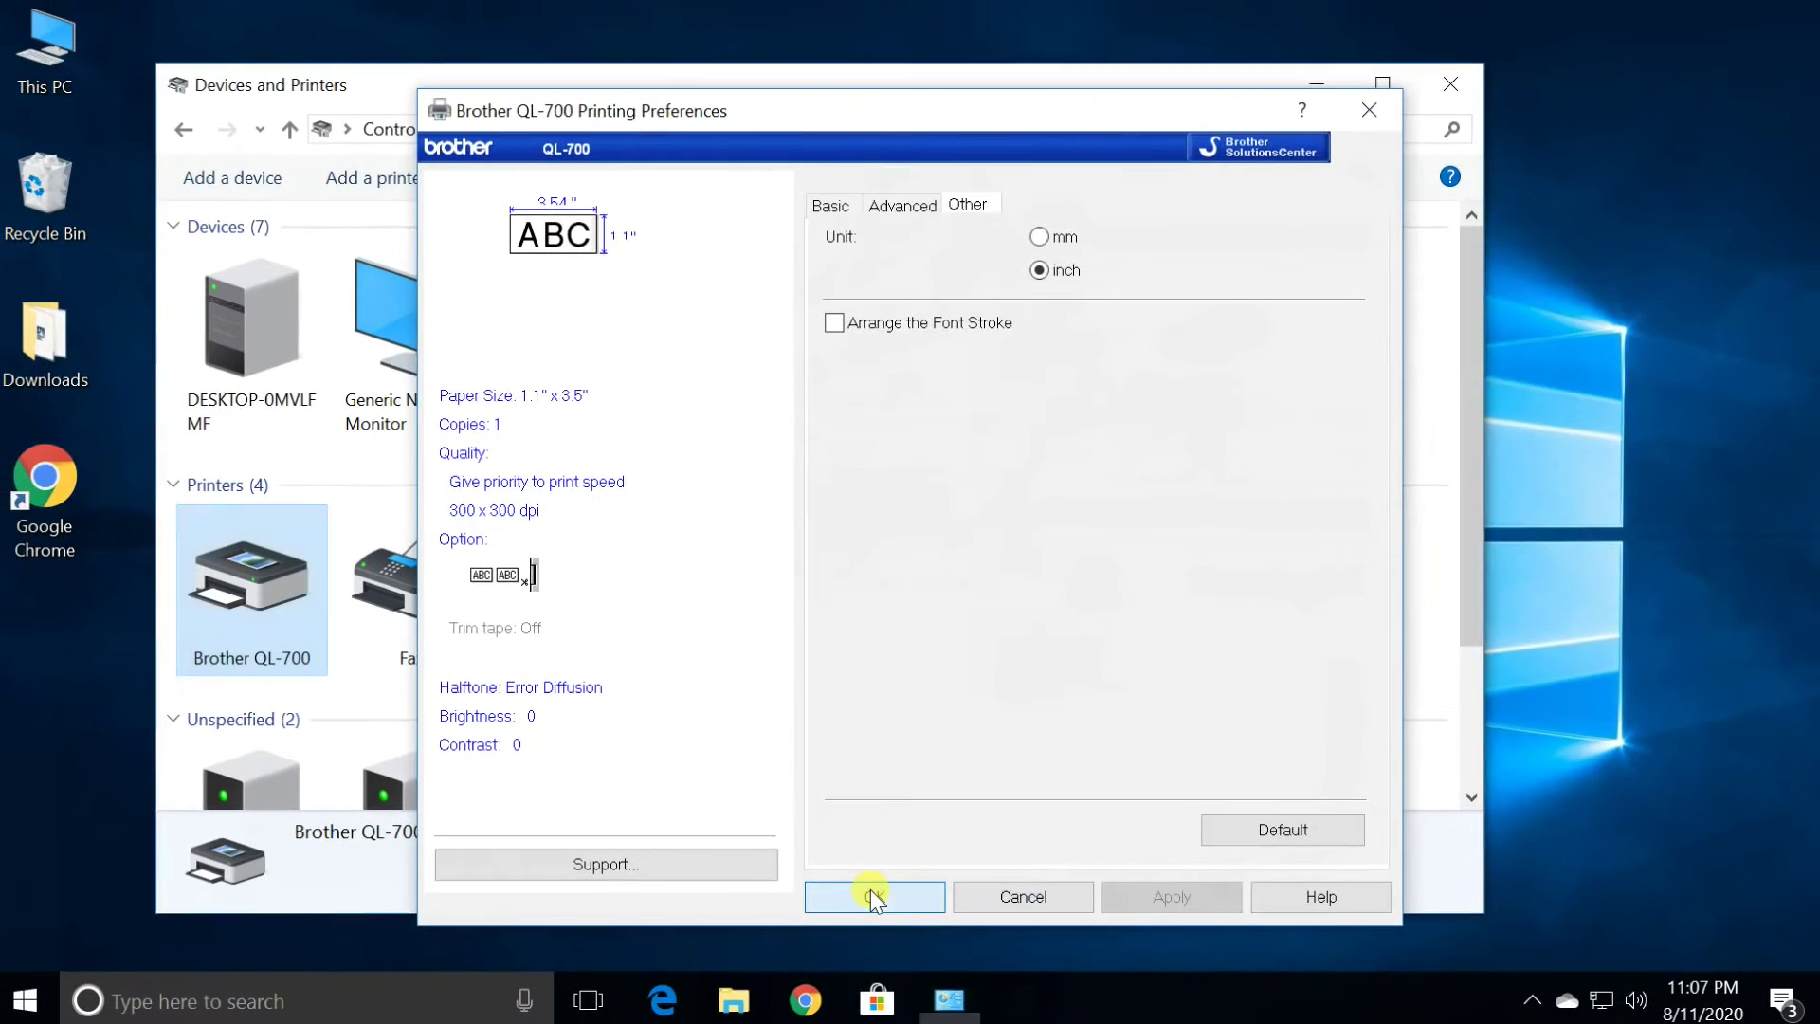
# Close the printer windows and install P-touch Editor 5.3 from pew53001ena, accepting the licence
pyautogui.click(972, 977)
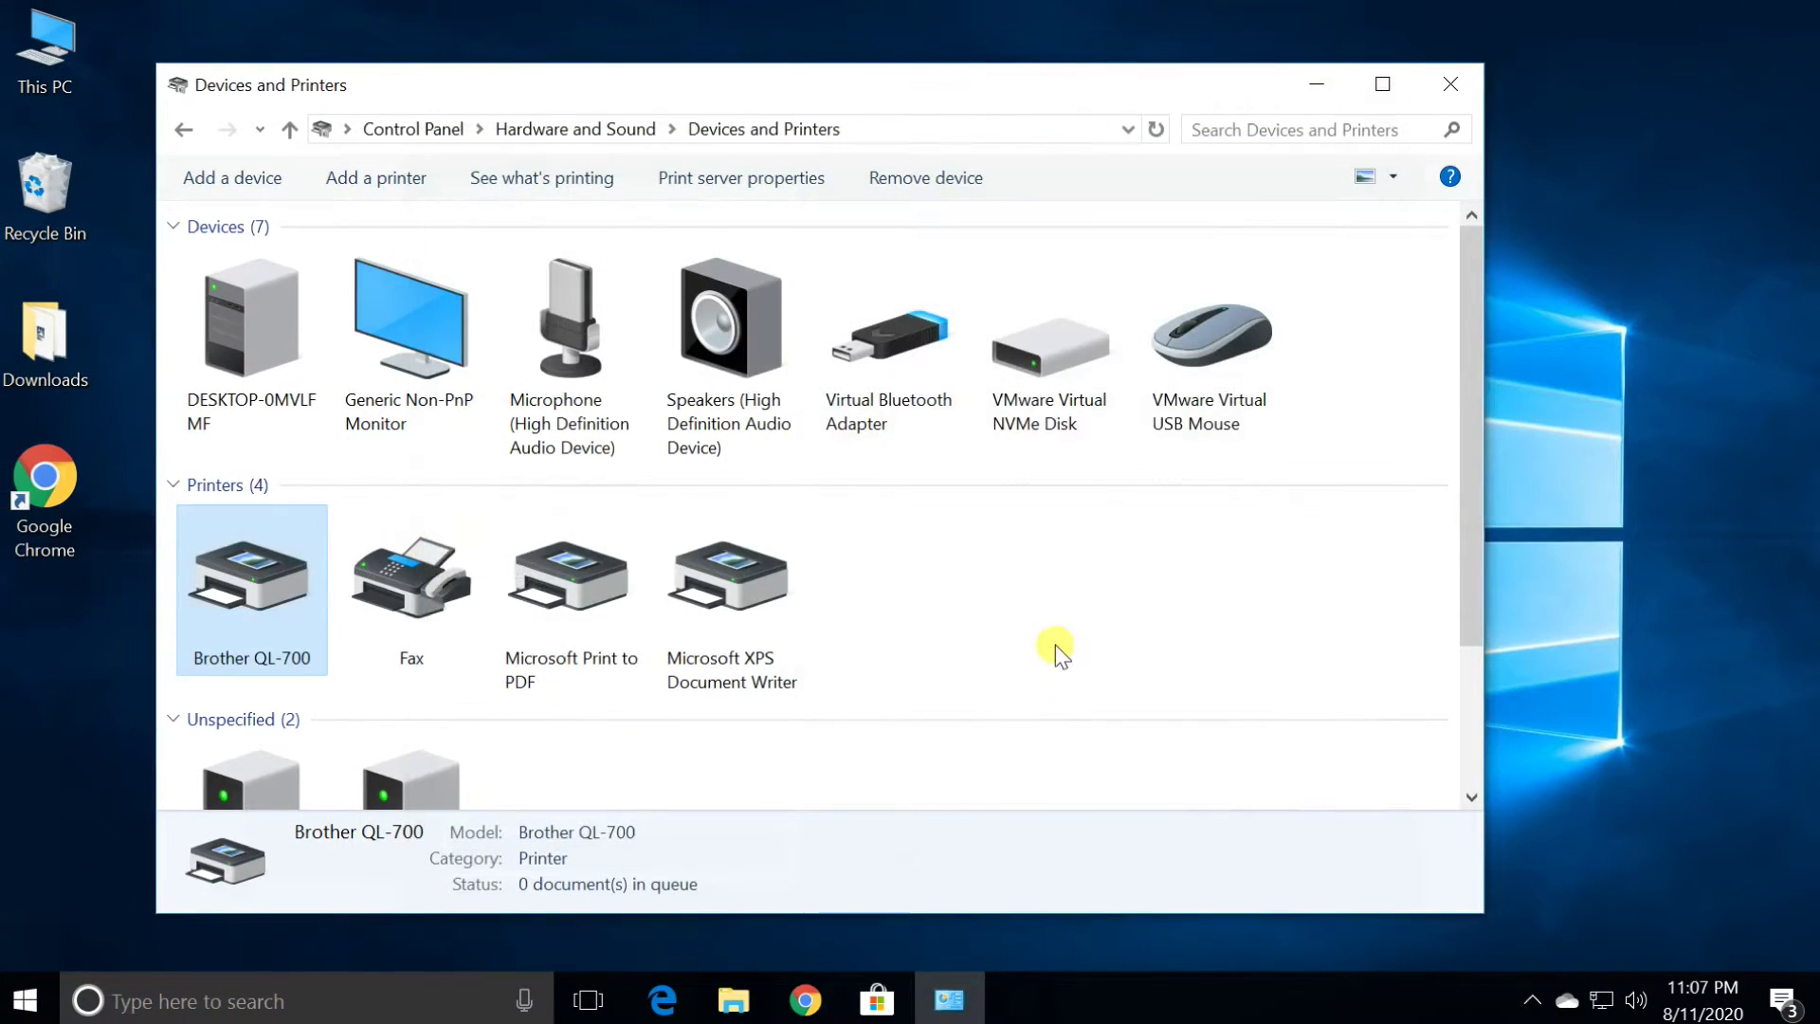
pyautogui.click(1465, 81)
pyautogui.click(650, 320)
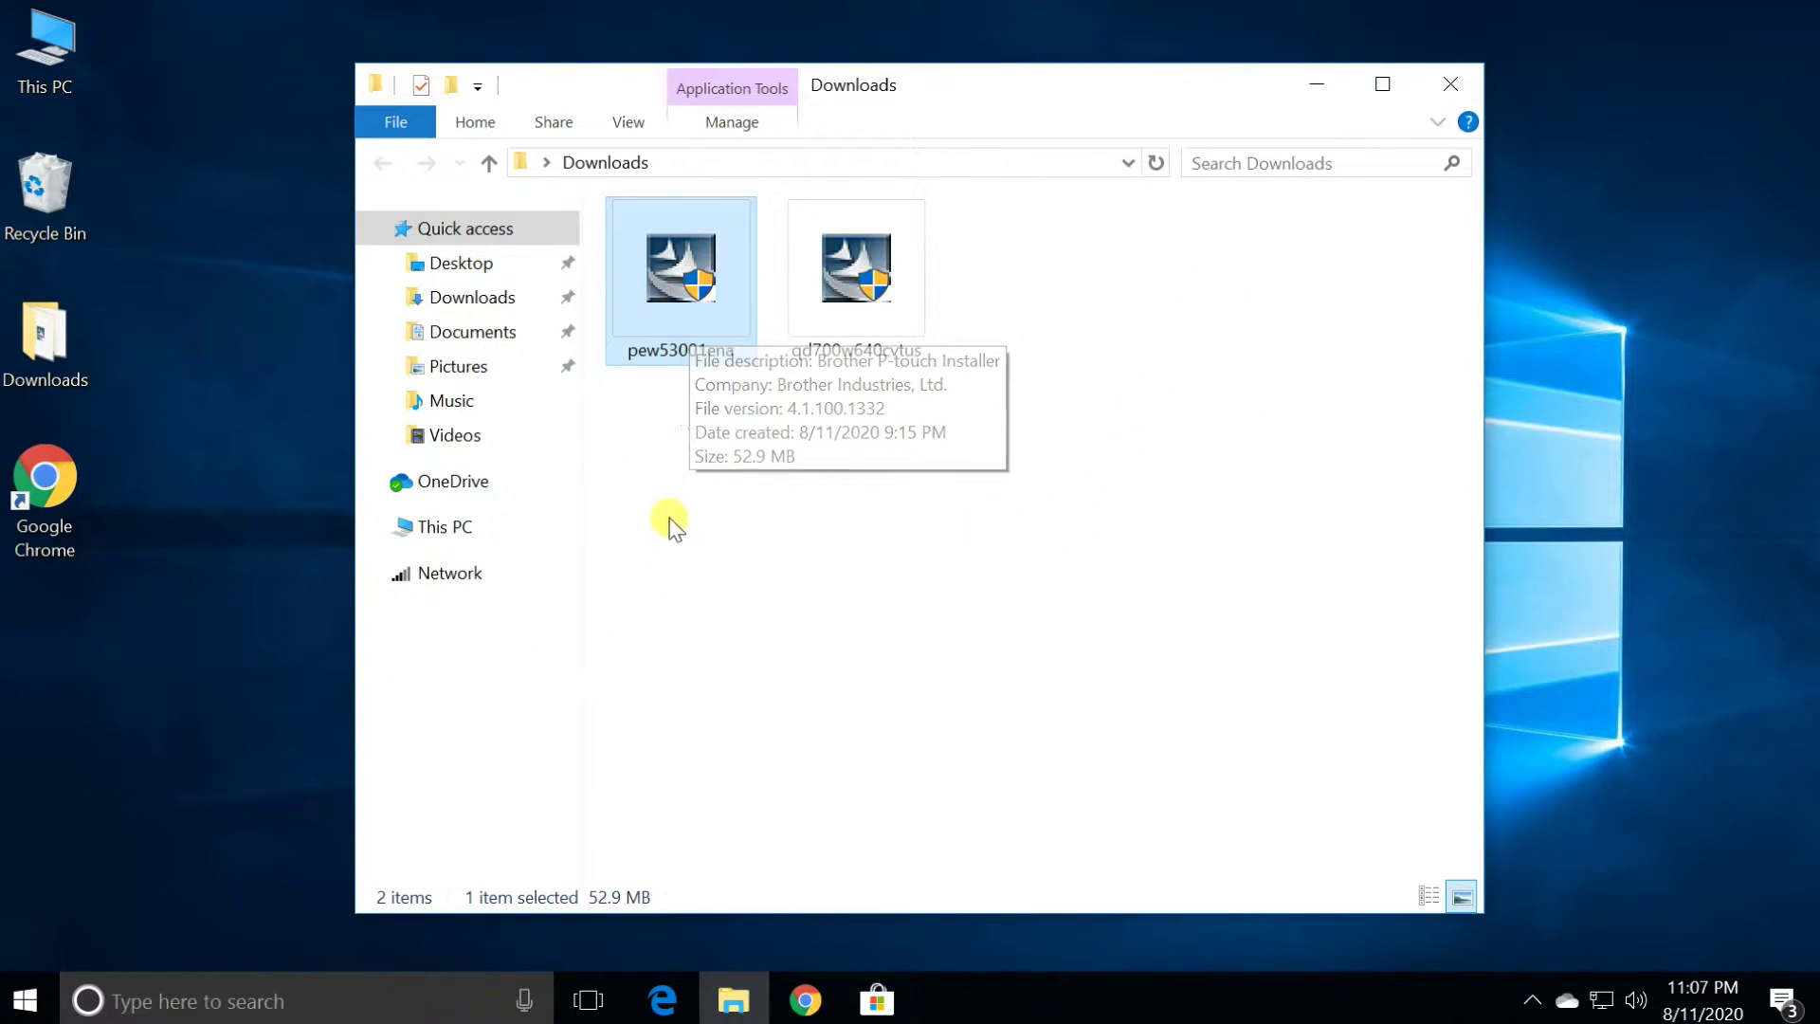
pyautogui.doubleClick(690, 347)
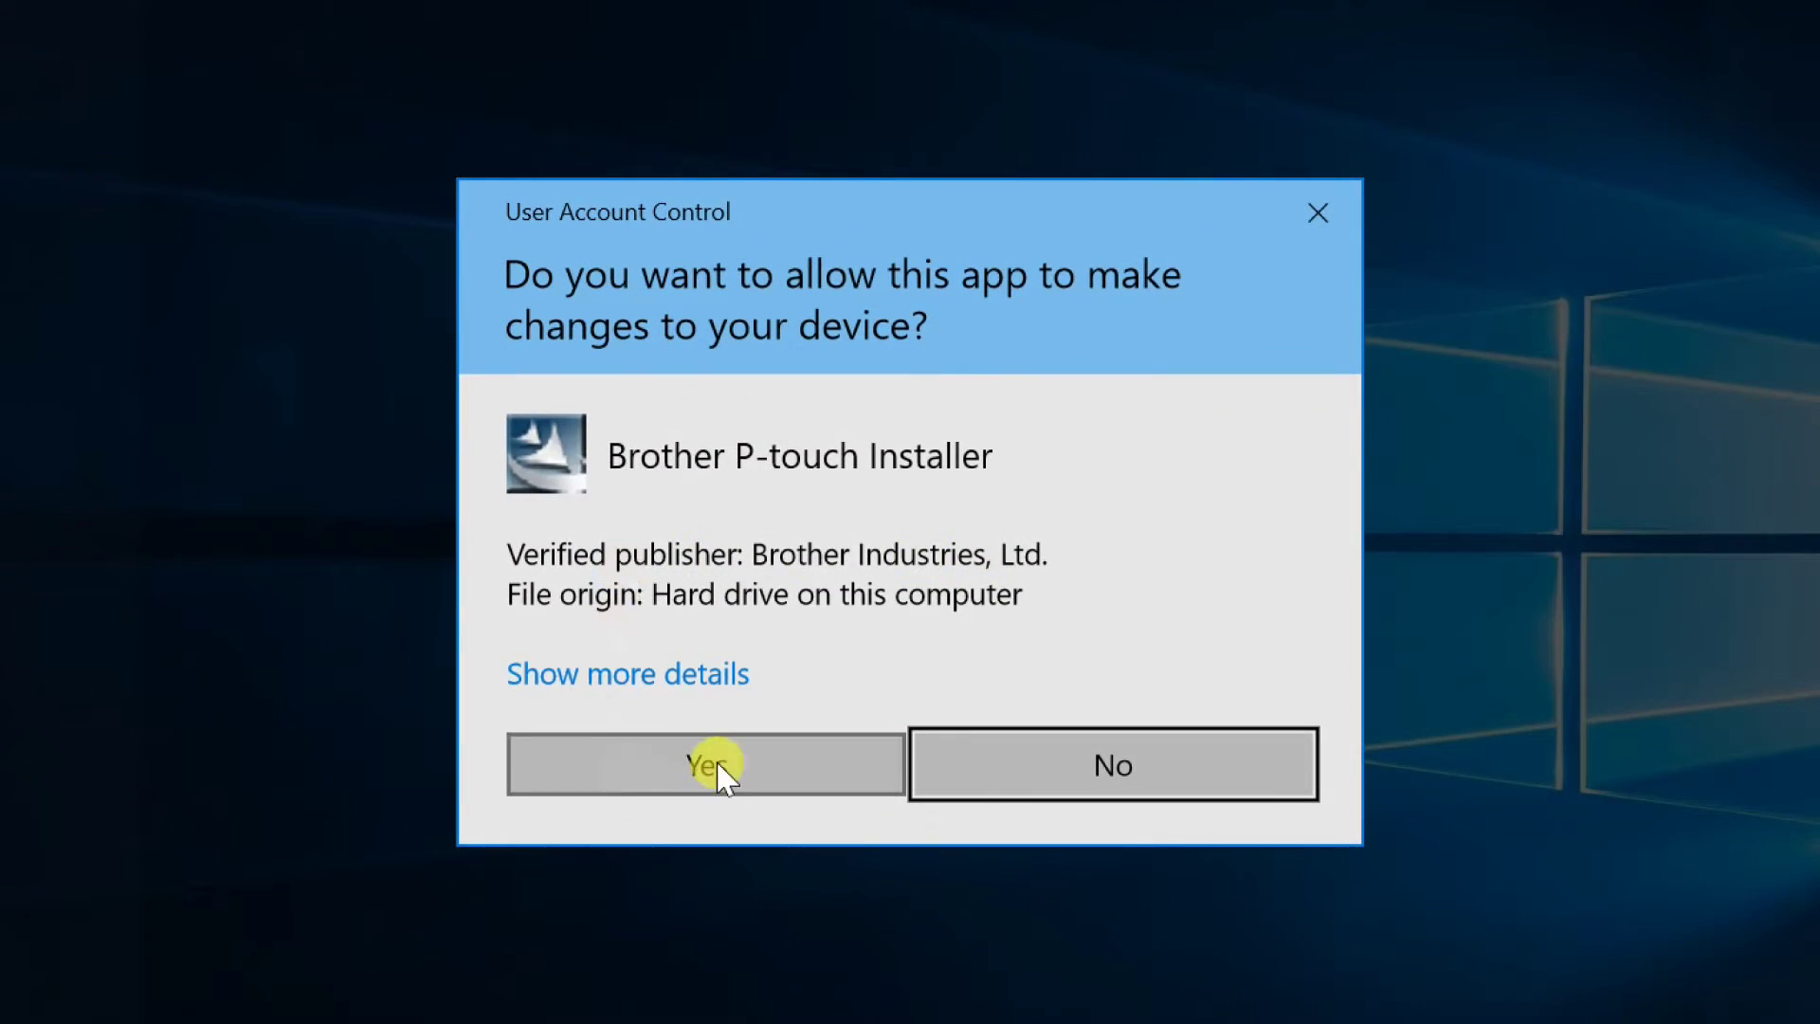
pyautogui.click(766, 698)
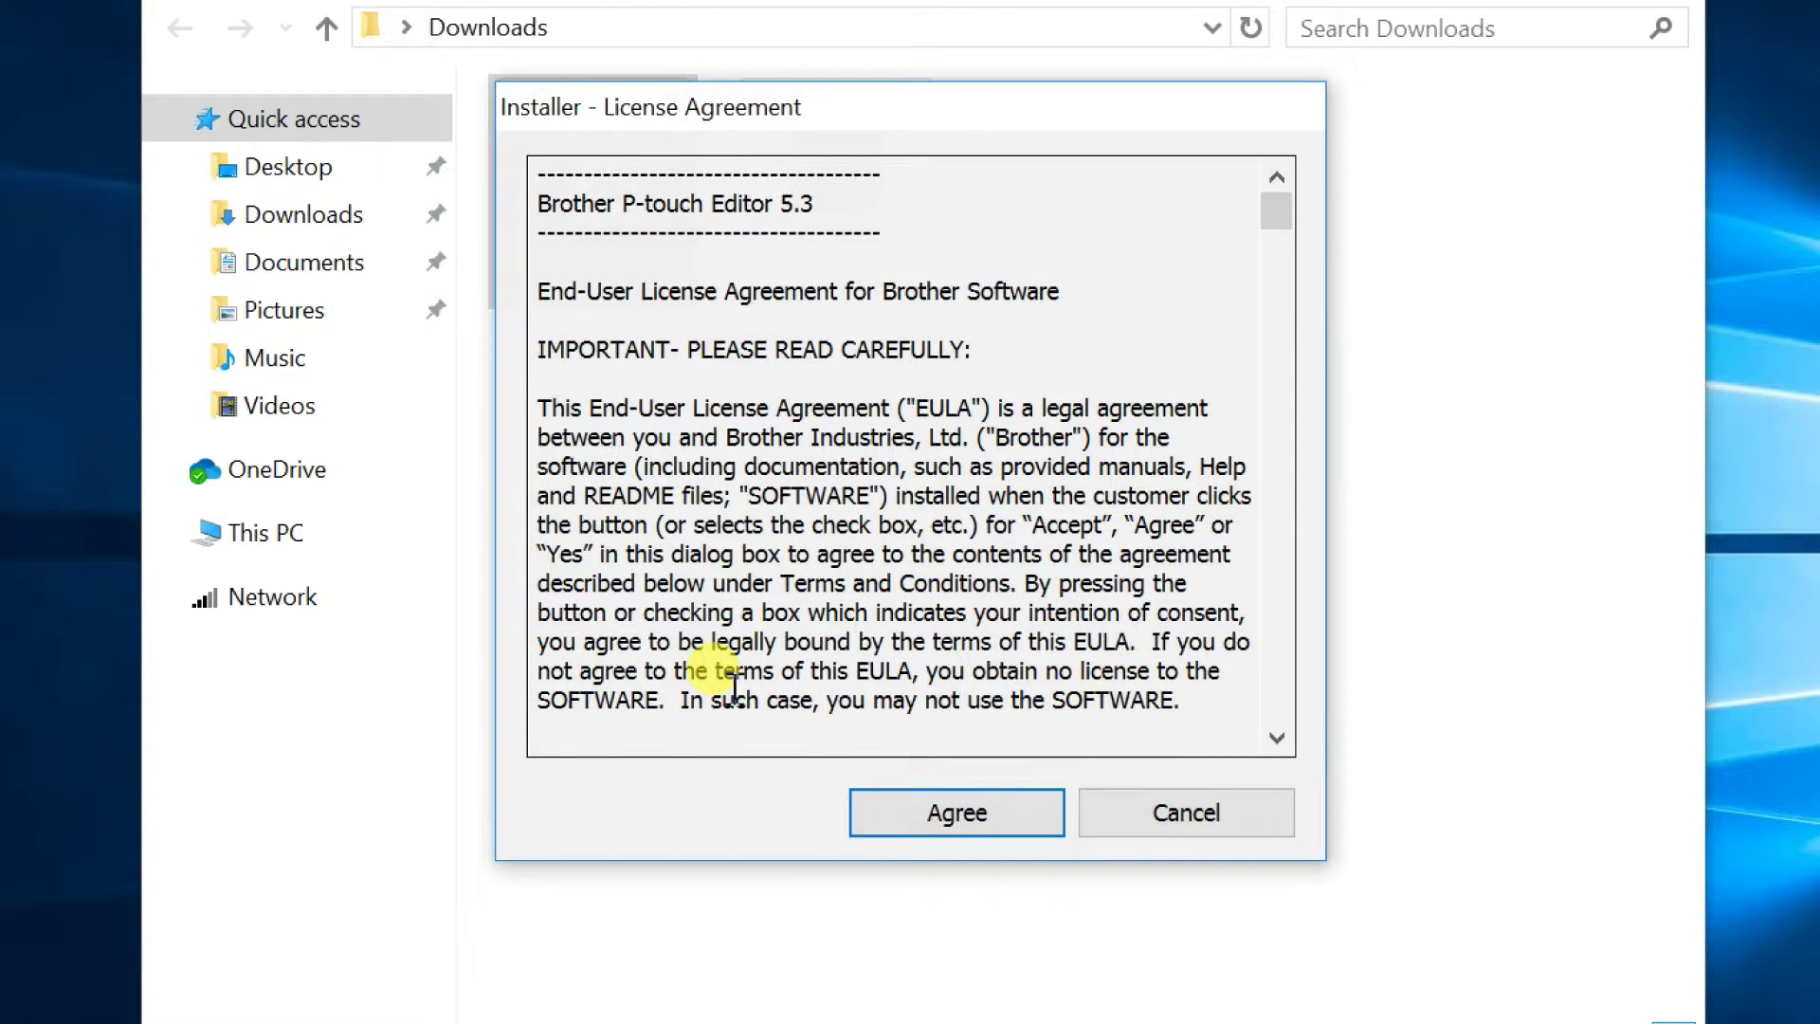
pyautogui.click(981, 811)
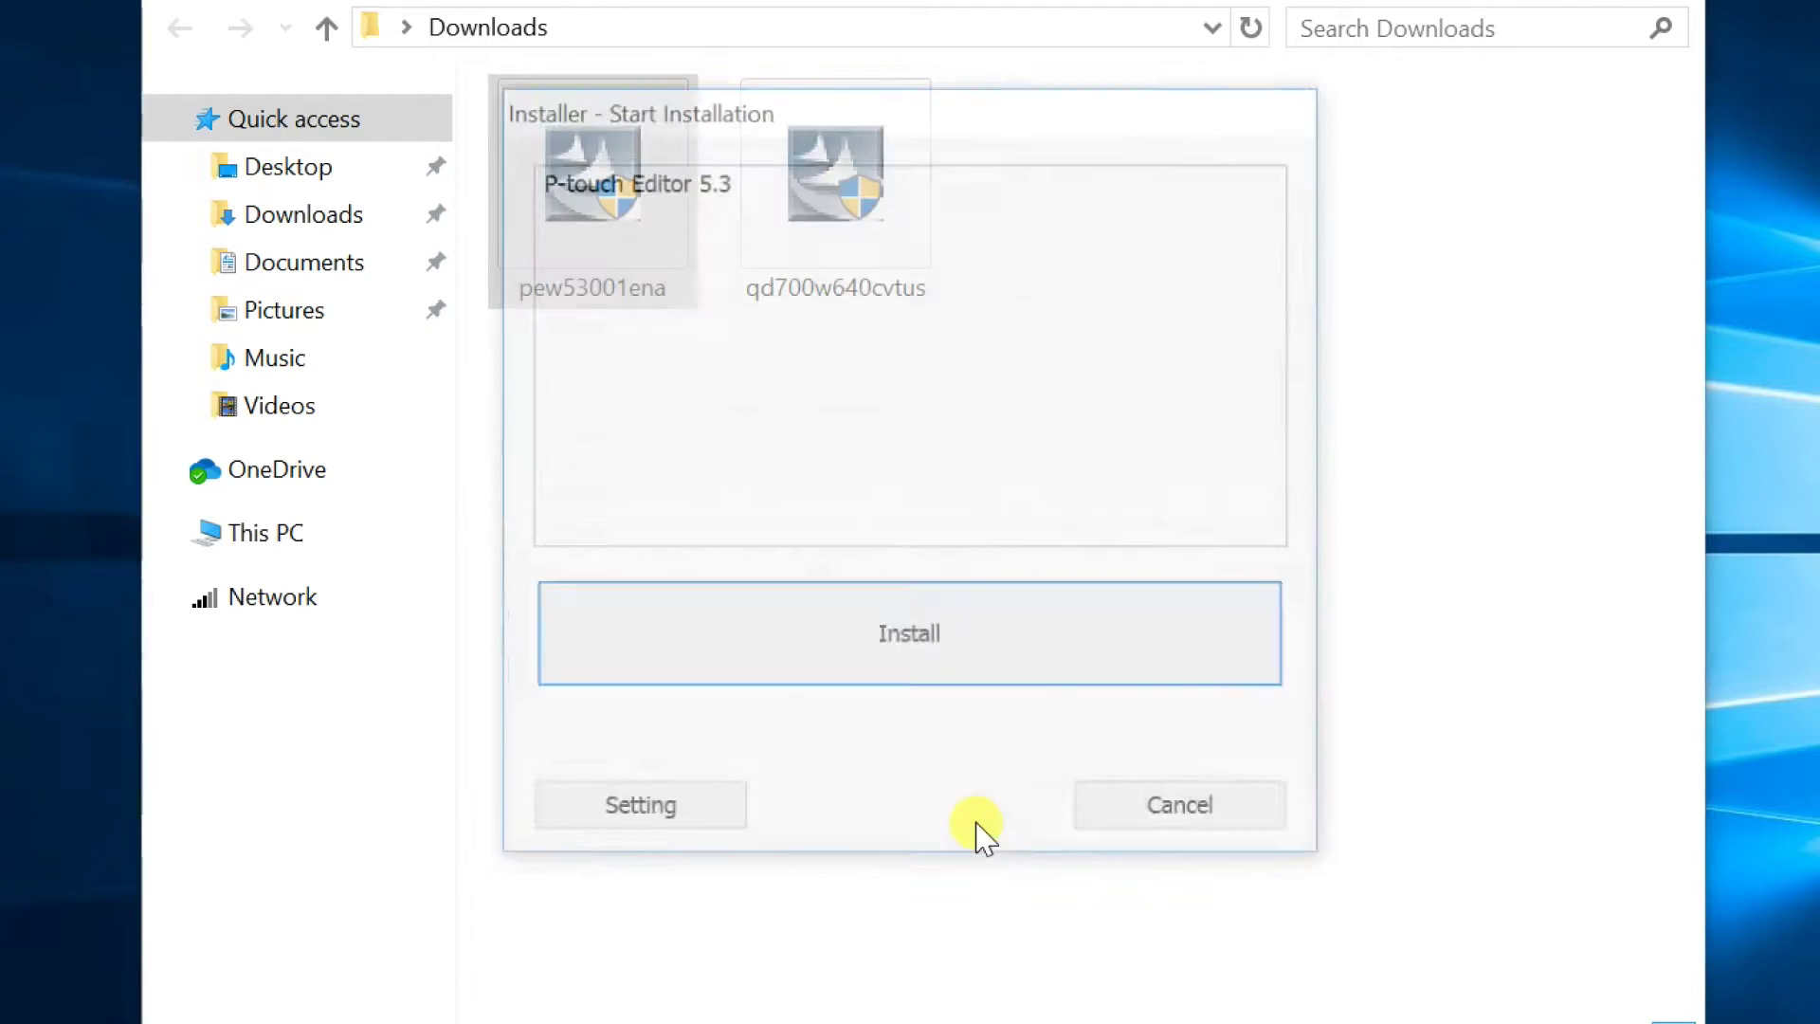
pyautogui.click(908, 656)
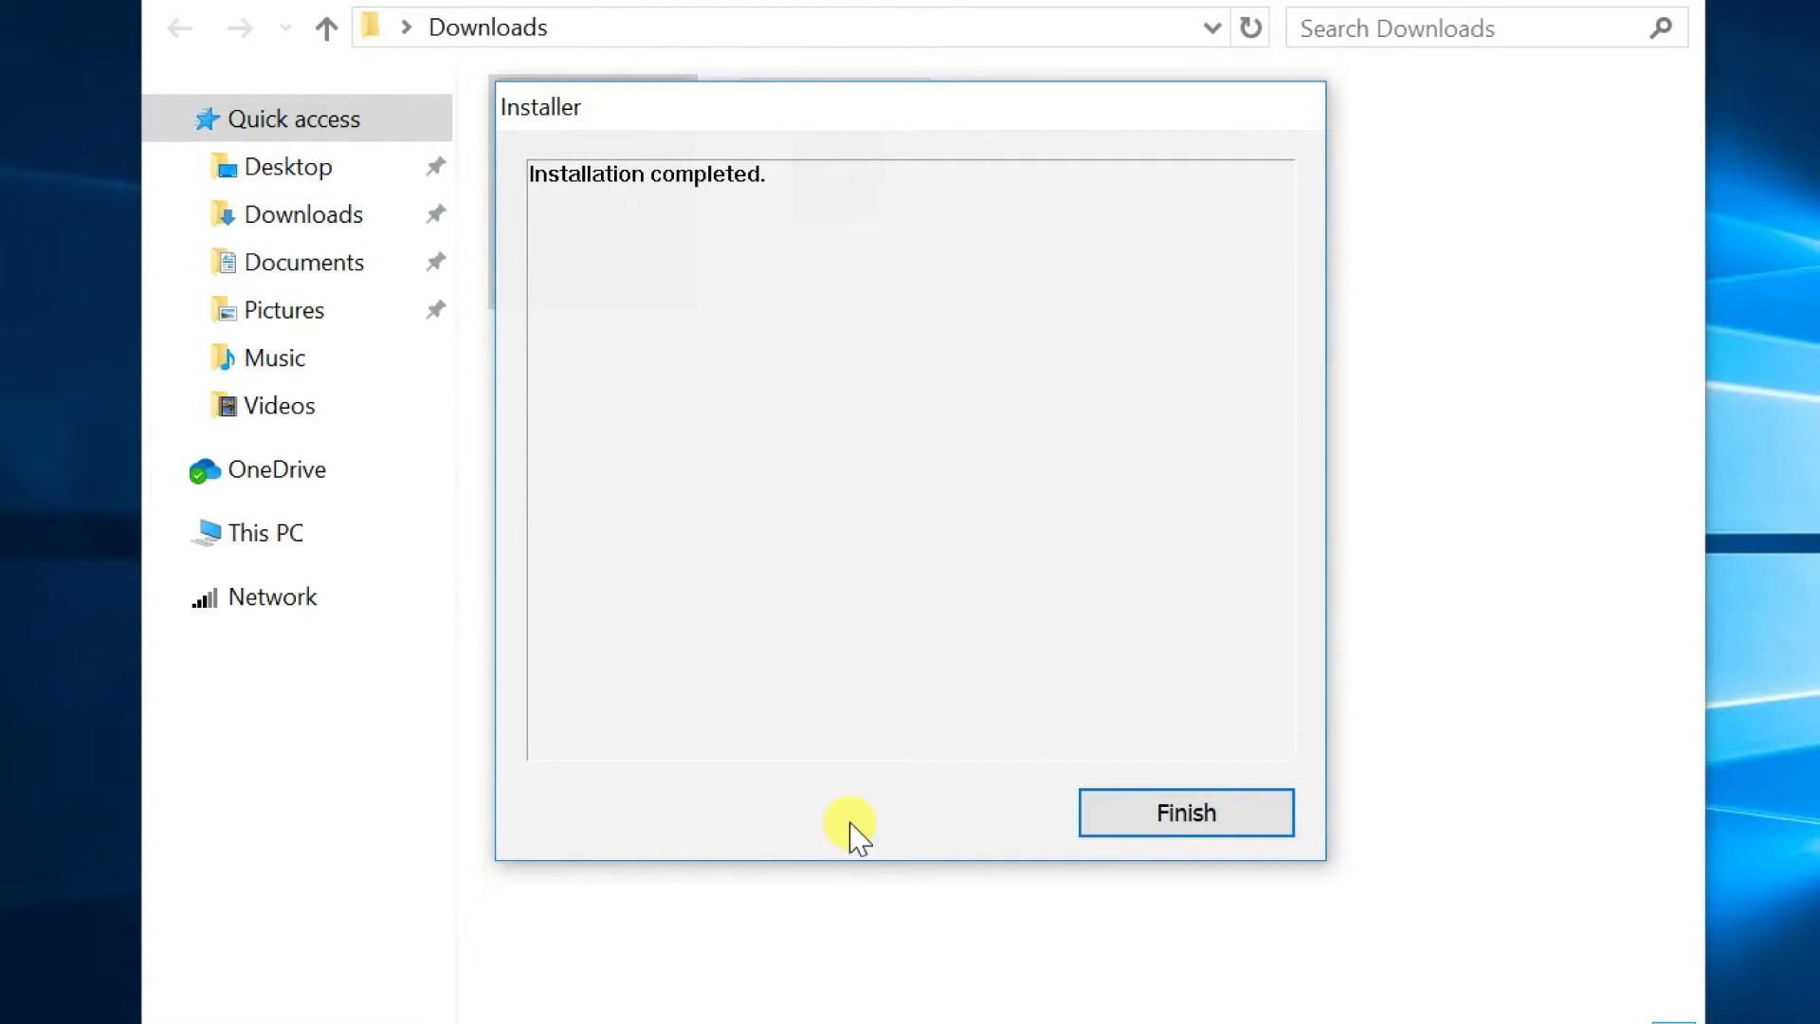
pyautogui.click(1191, 811)
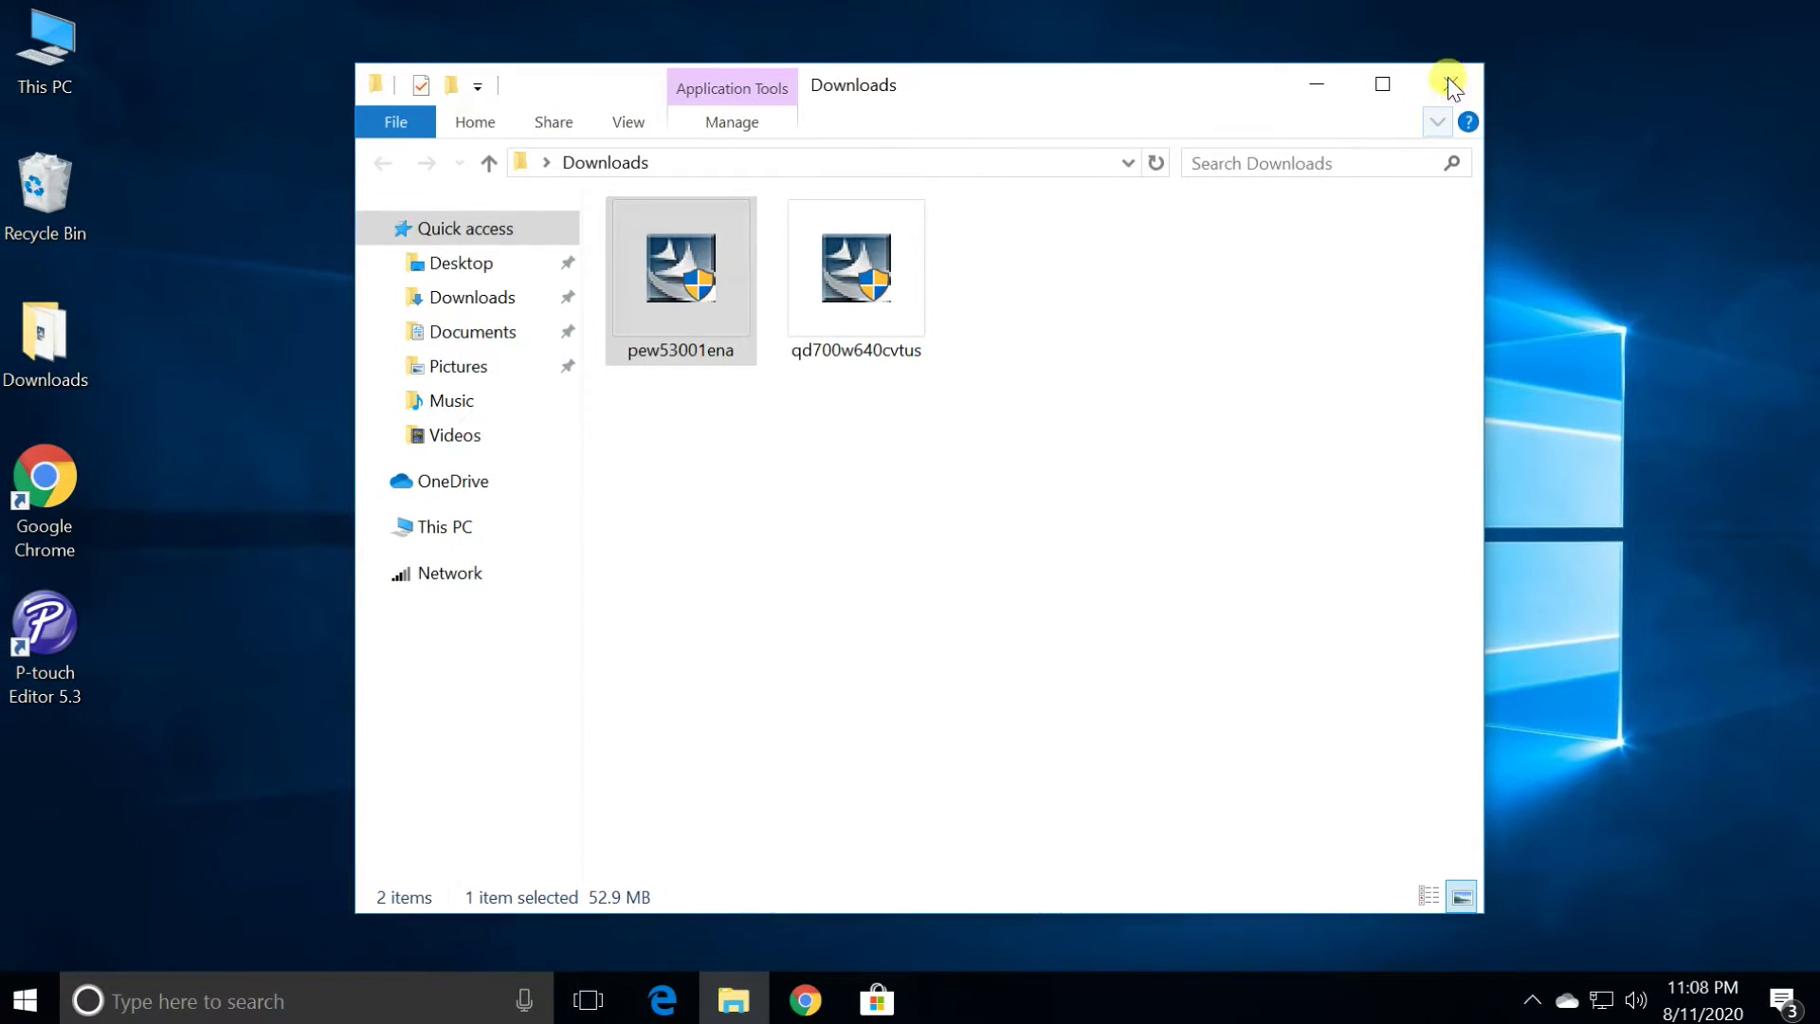
# Close Downloads, launch P-touch Editor 5.3 and start a blank 1.1" x 3.5" layout
pyautogui.click(1451, 86)
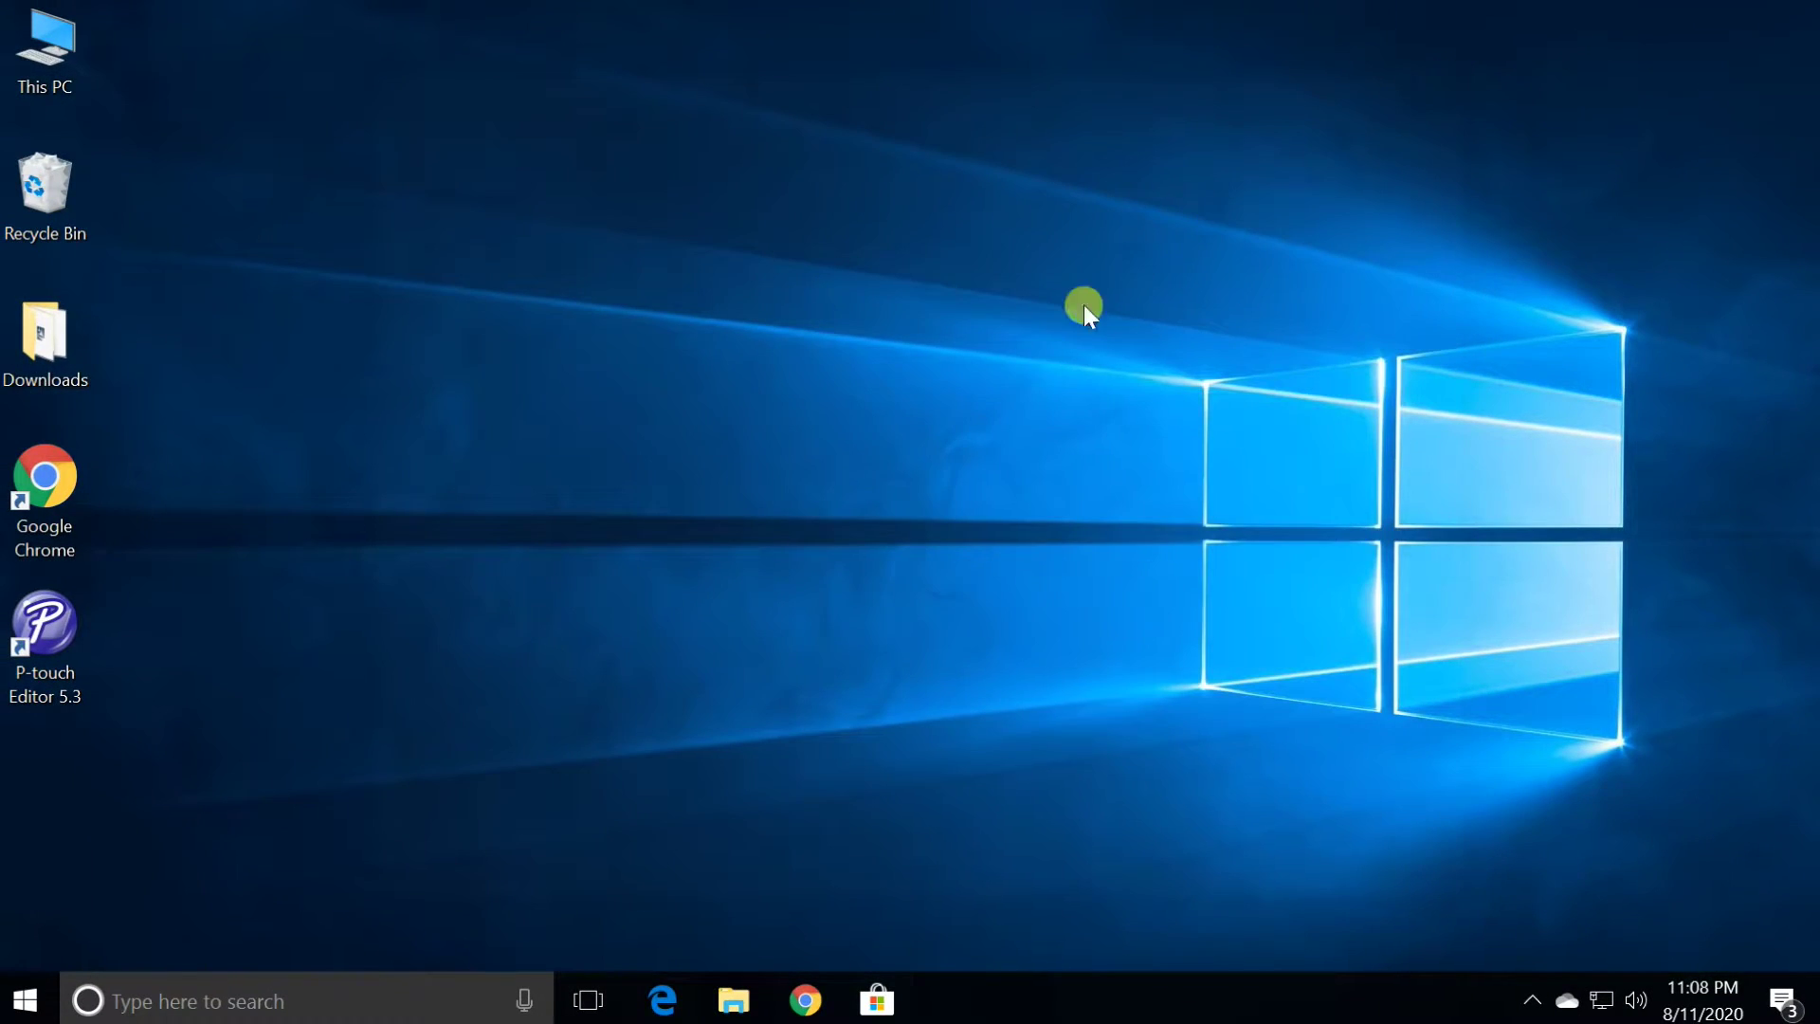
pyautogui.doubleClick(46, 640)
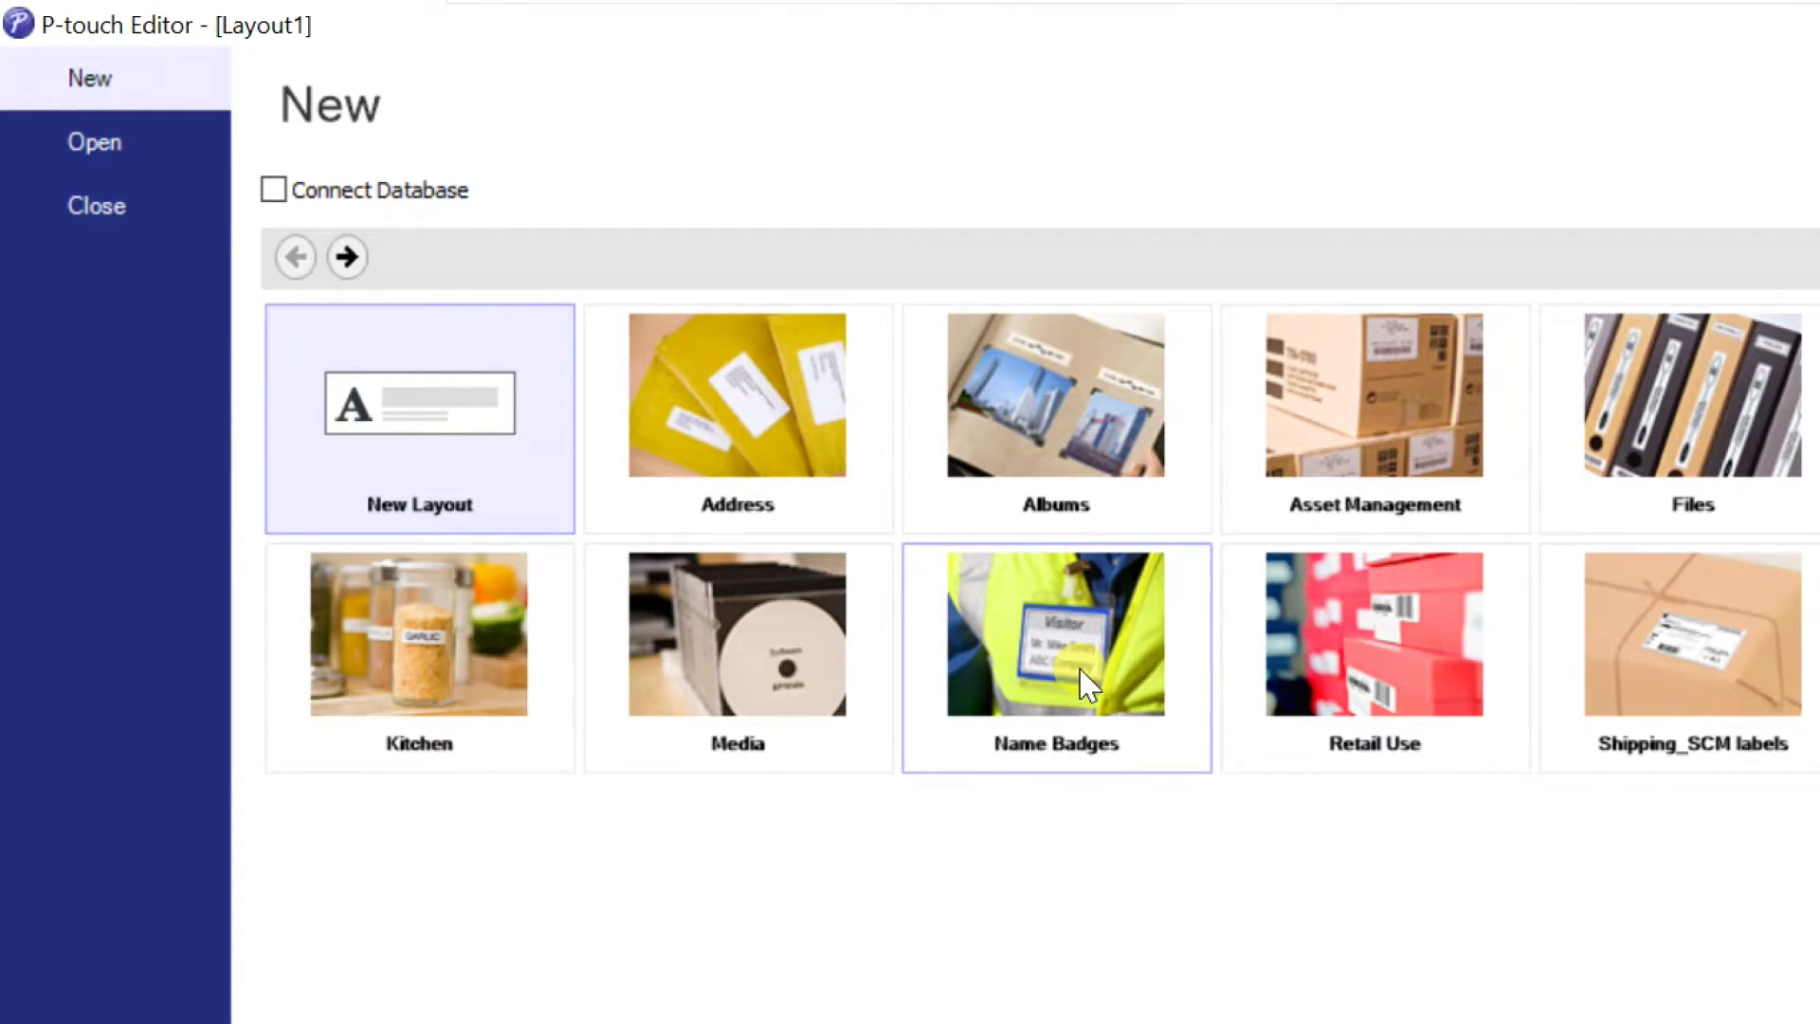
pyautogui.click(458, 436)
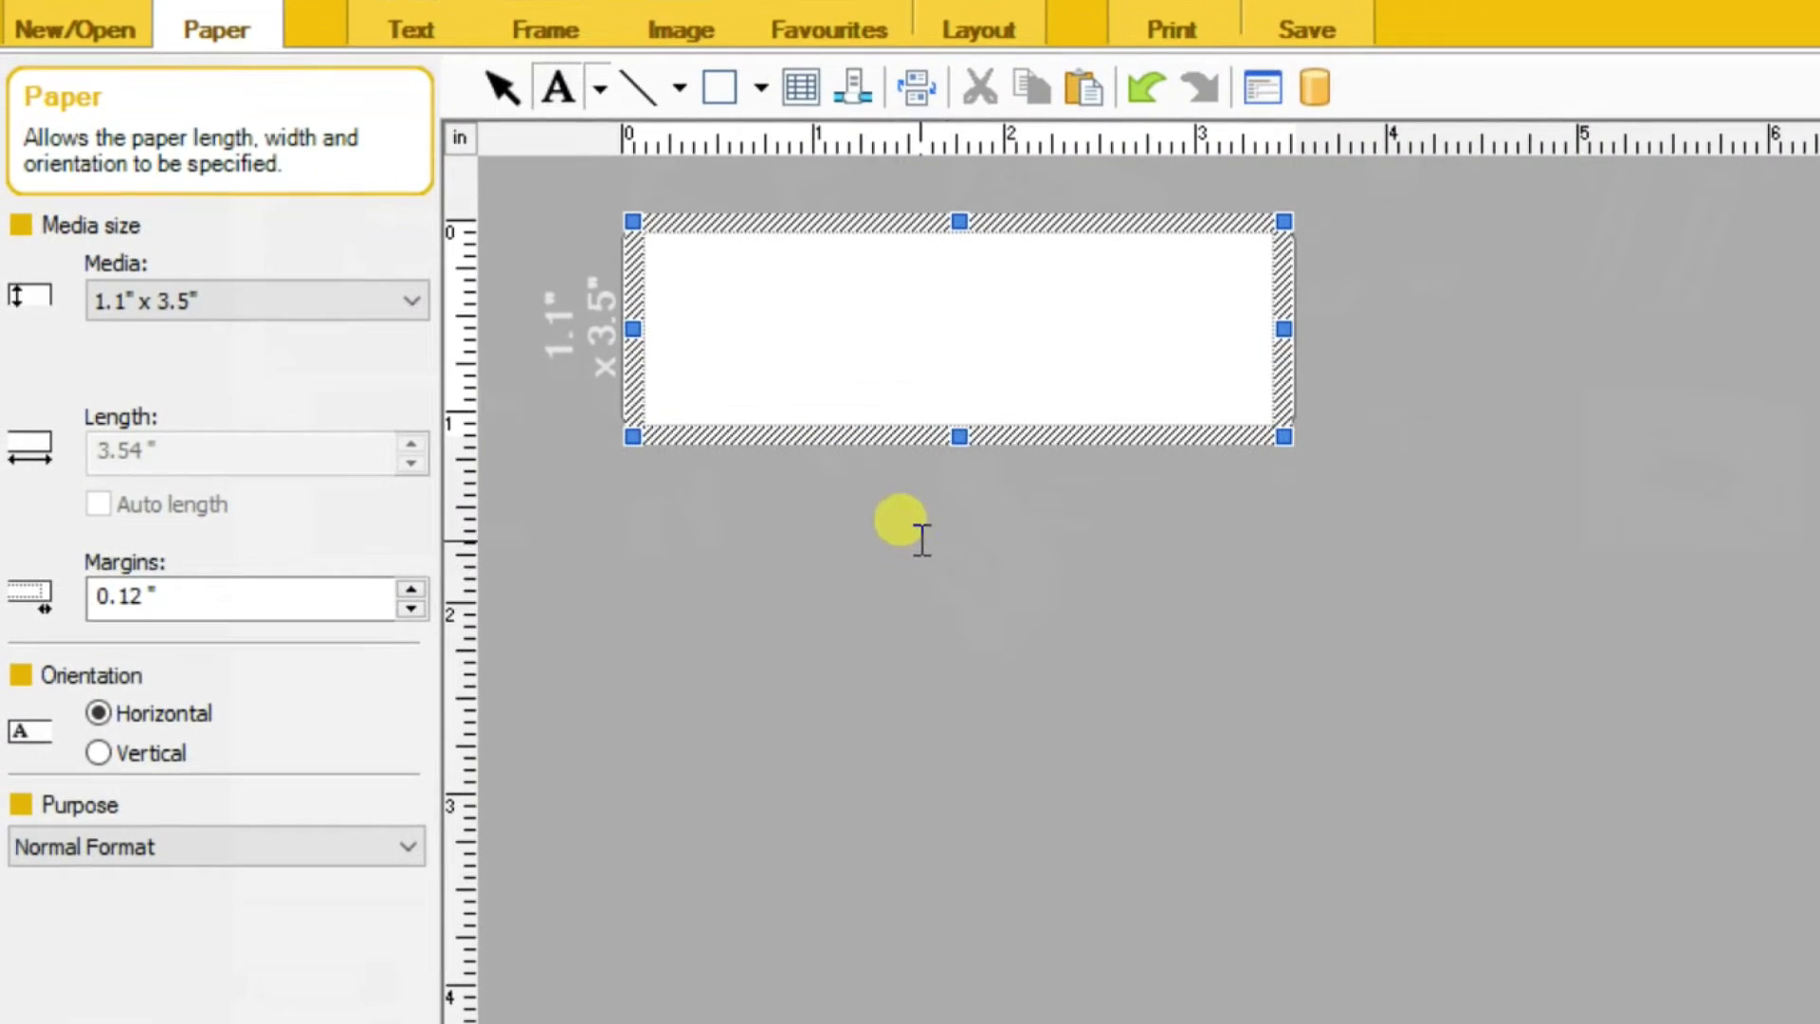
# Select 2.4" x 3.9" from the Media list in the Paper panel
pyautogui.click(143, 300)
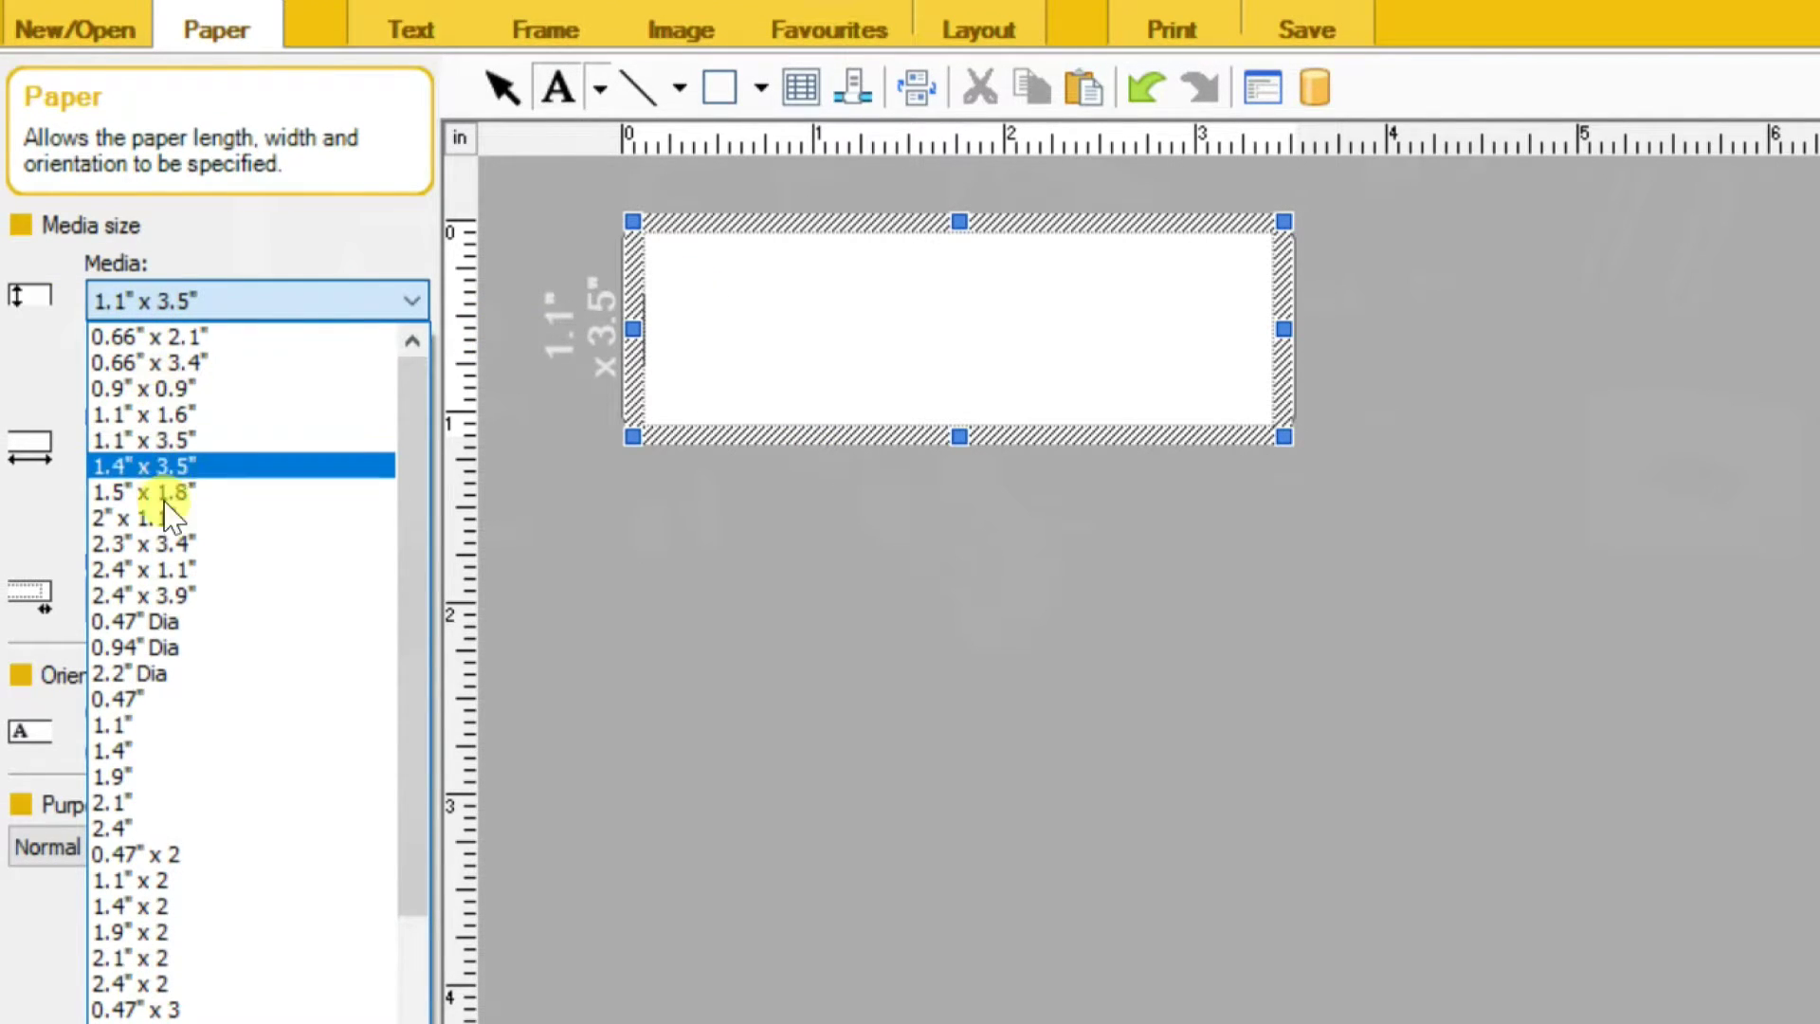
pyautogui.click(144, 597)
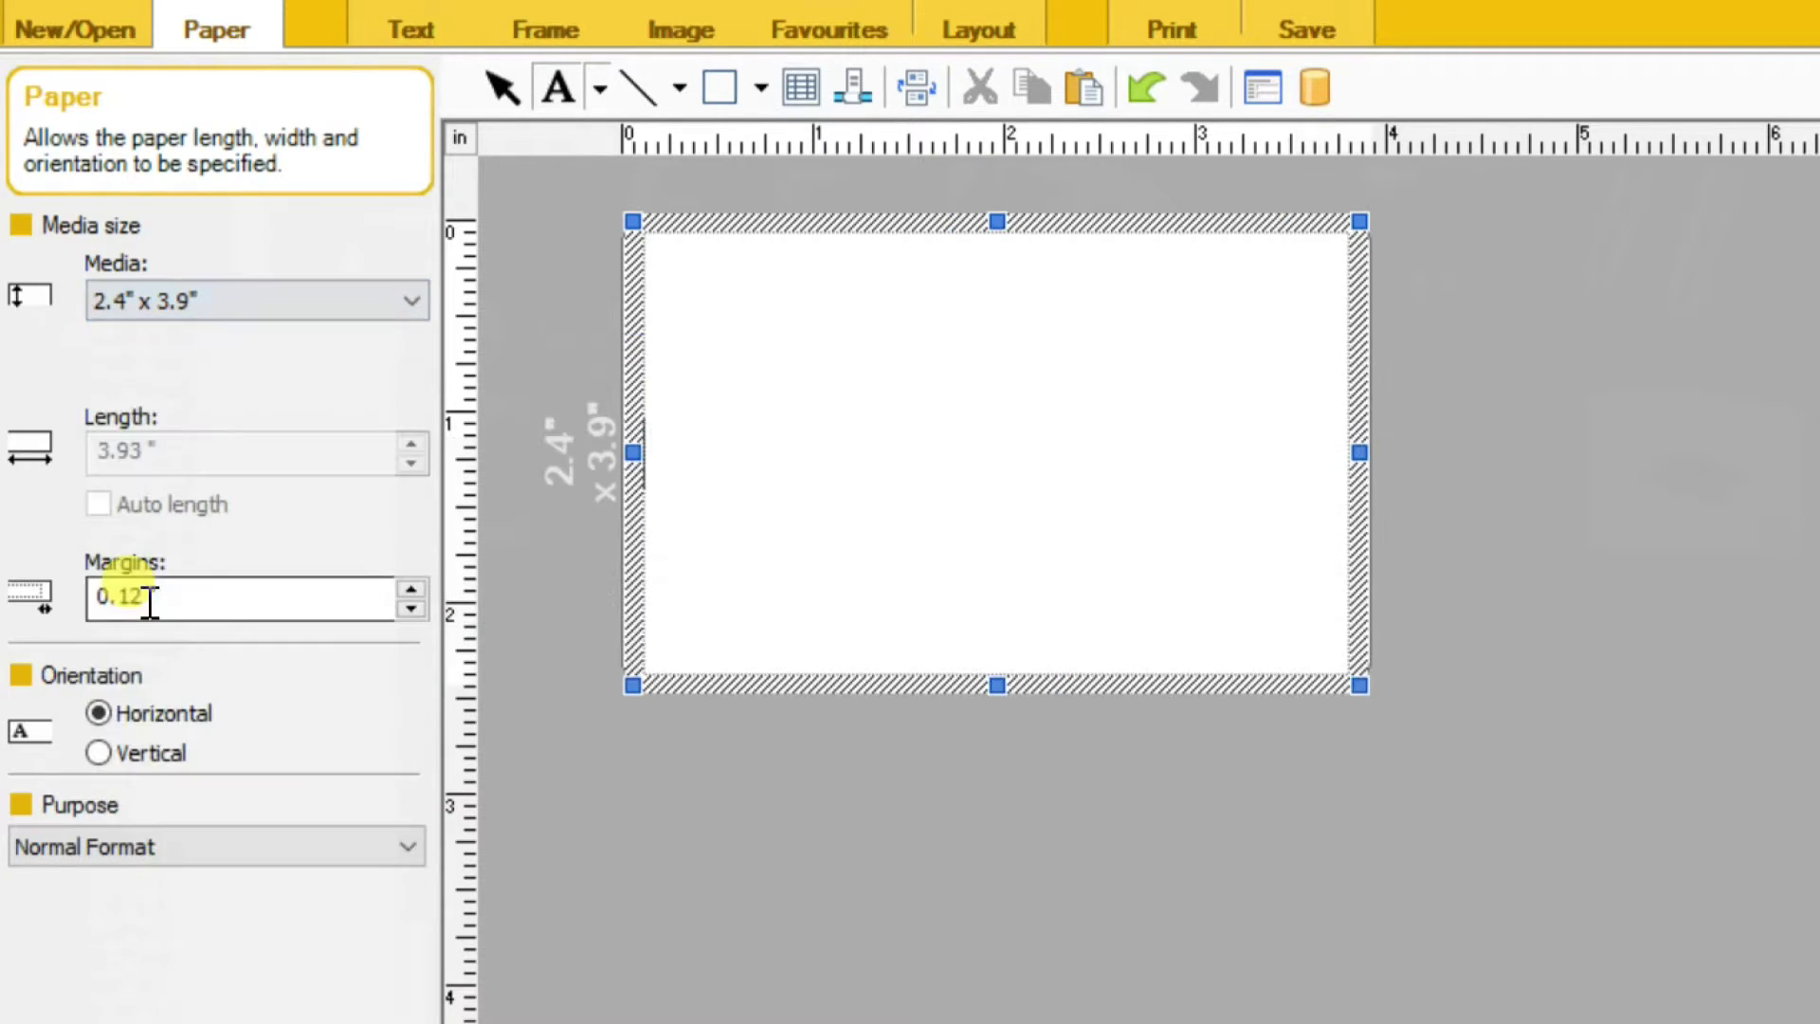
pyautogui.click(192, 310)
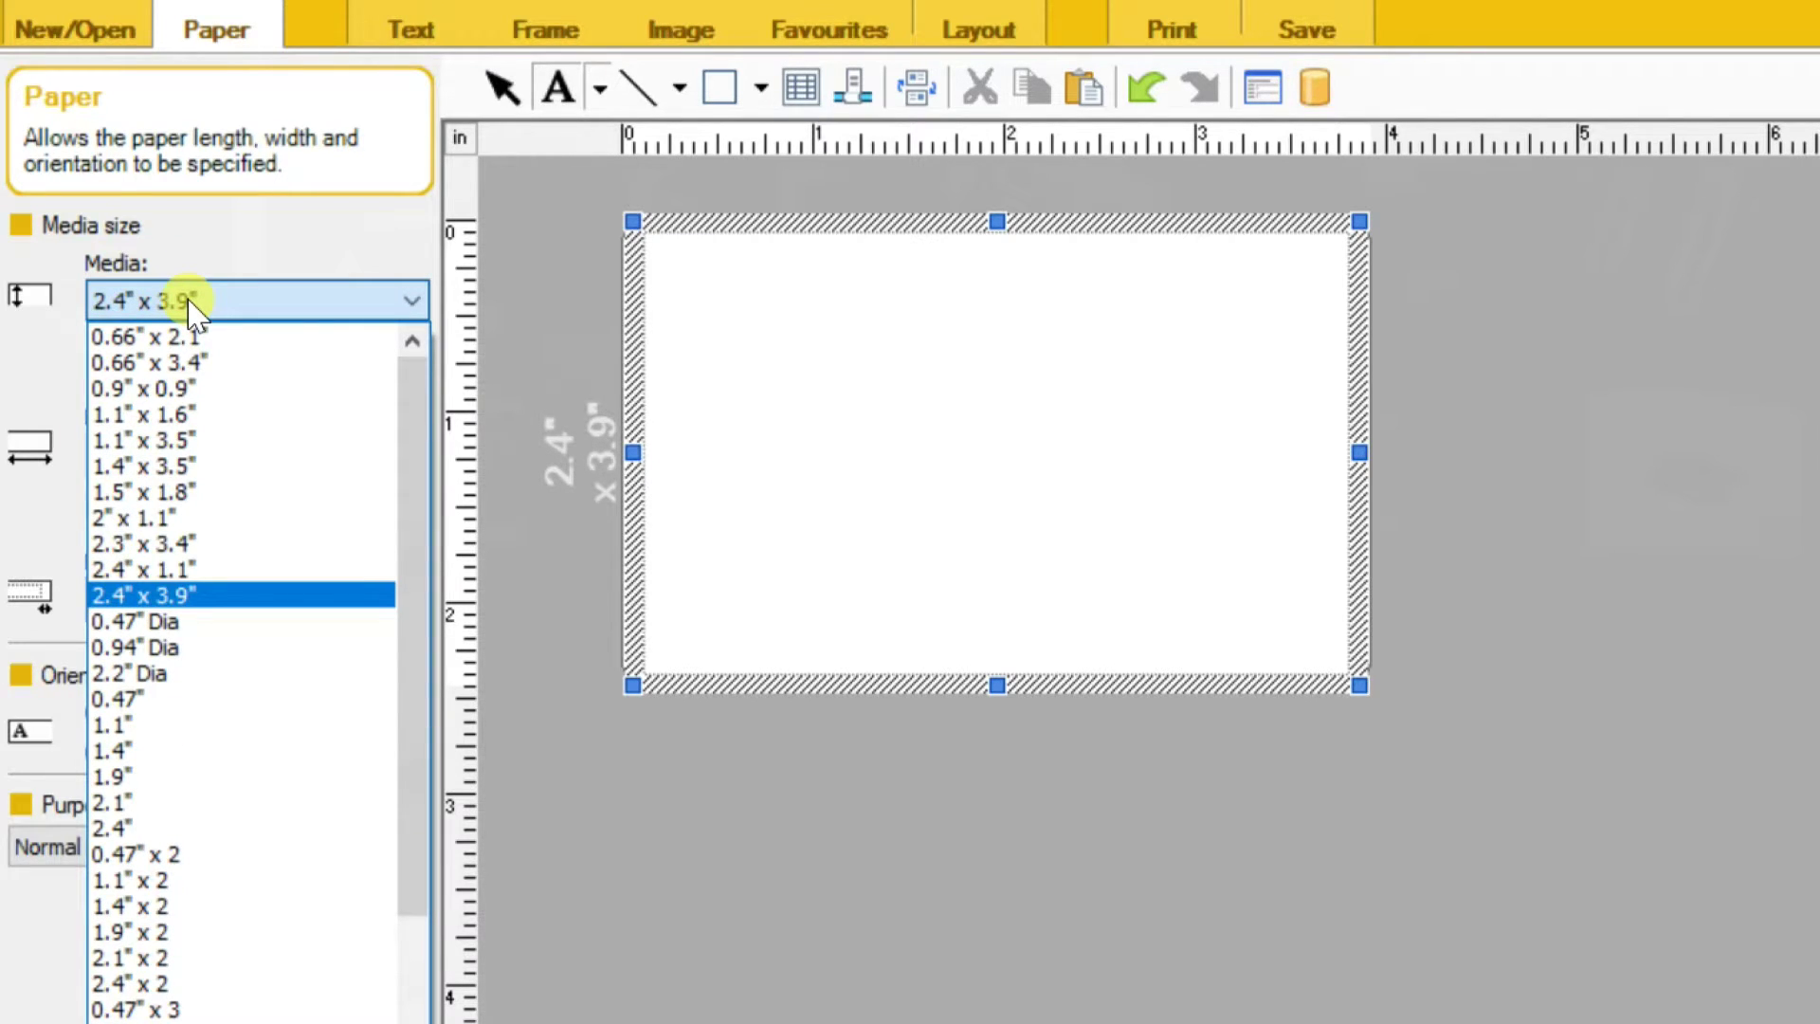
pyautogui.click(193, 303)
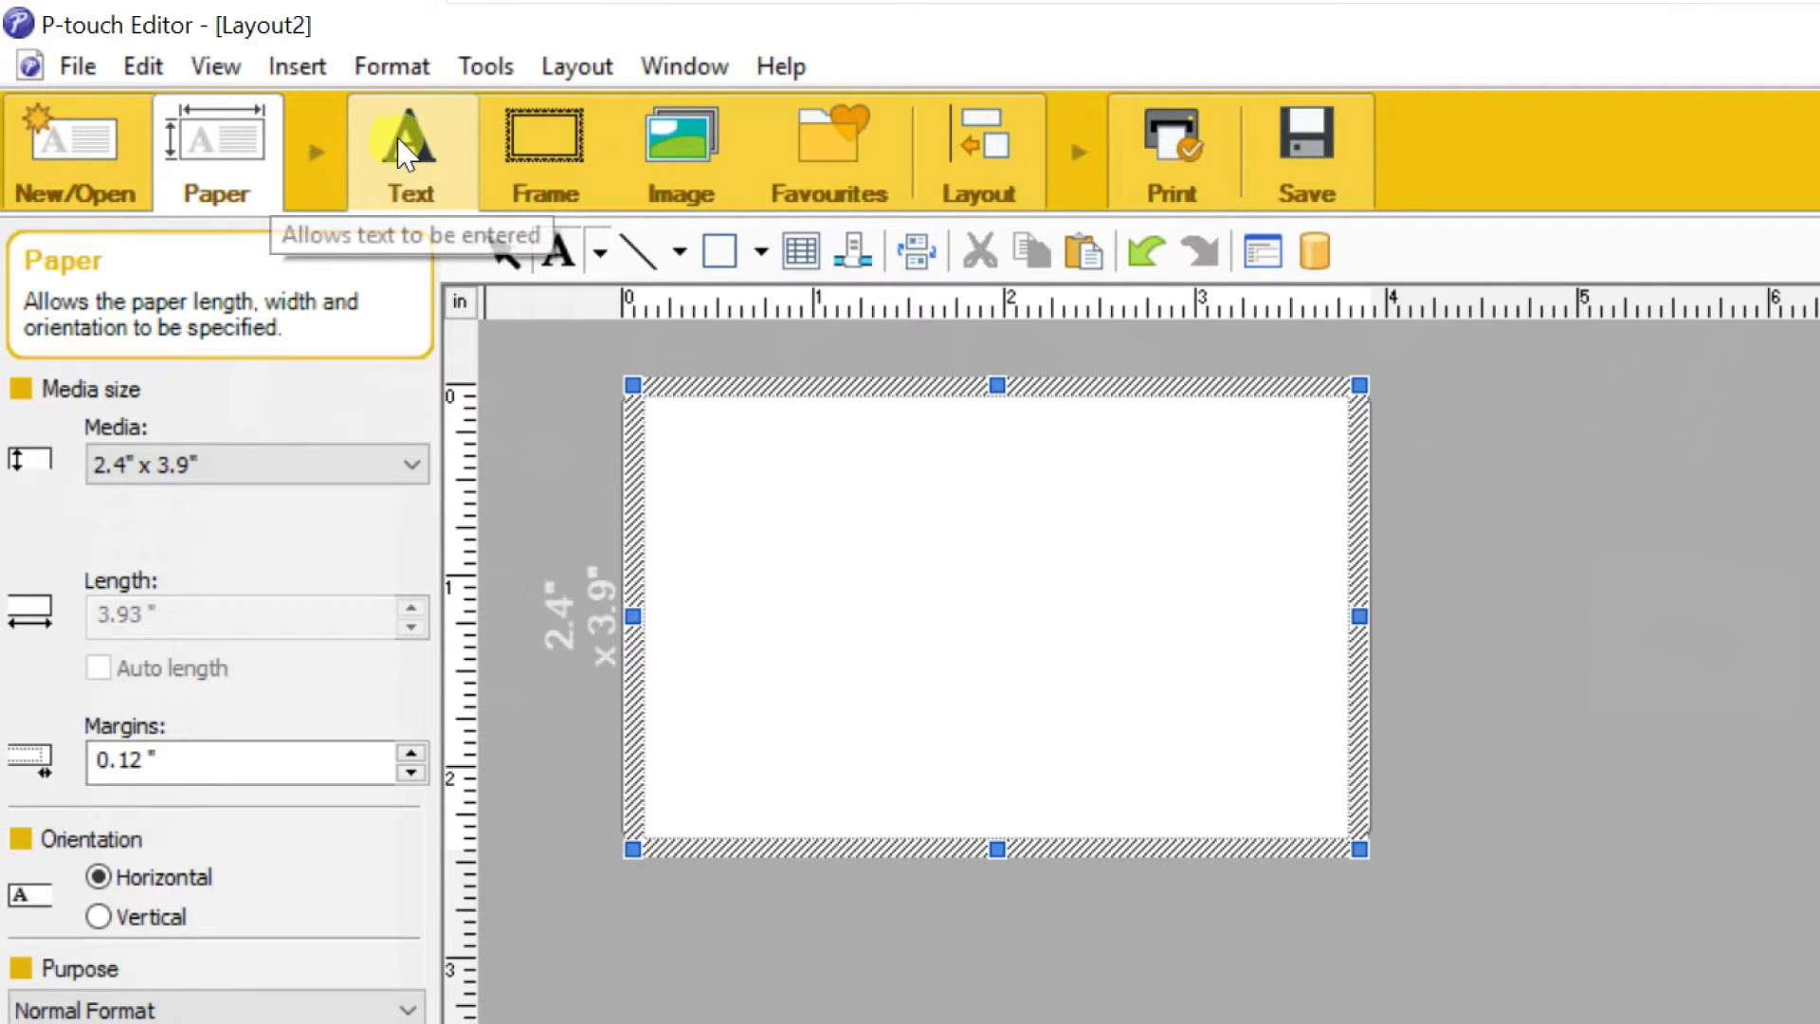
pyautogui.click(402, 151)
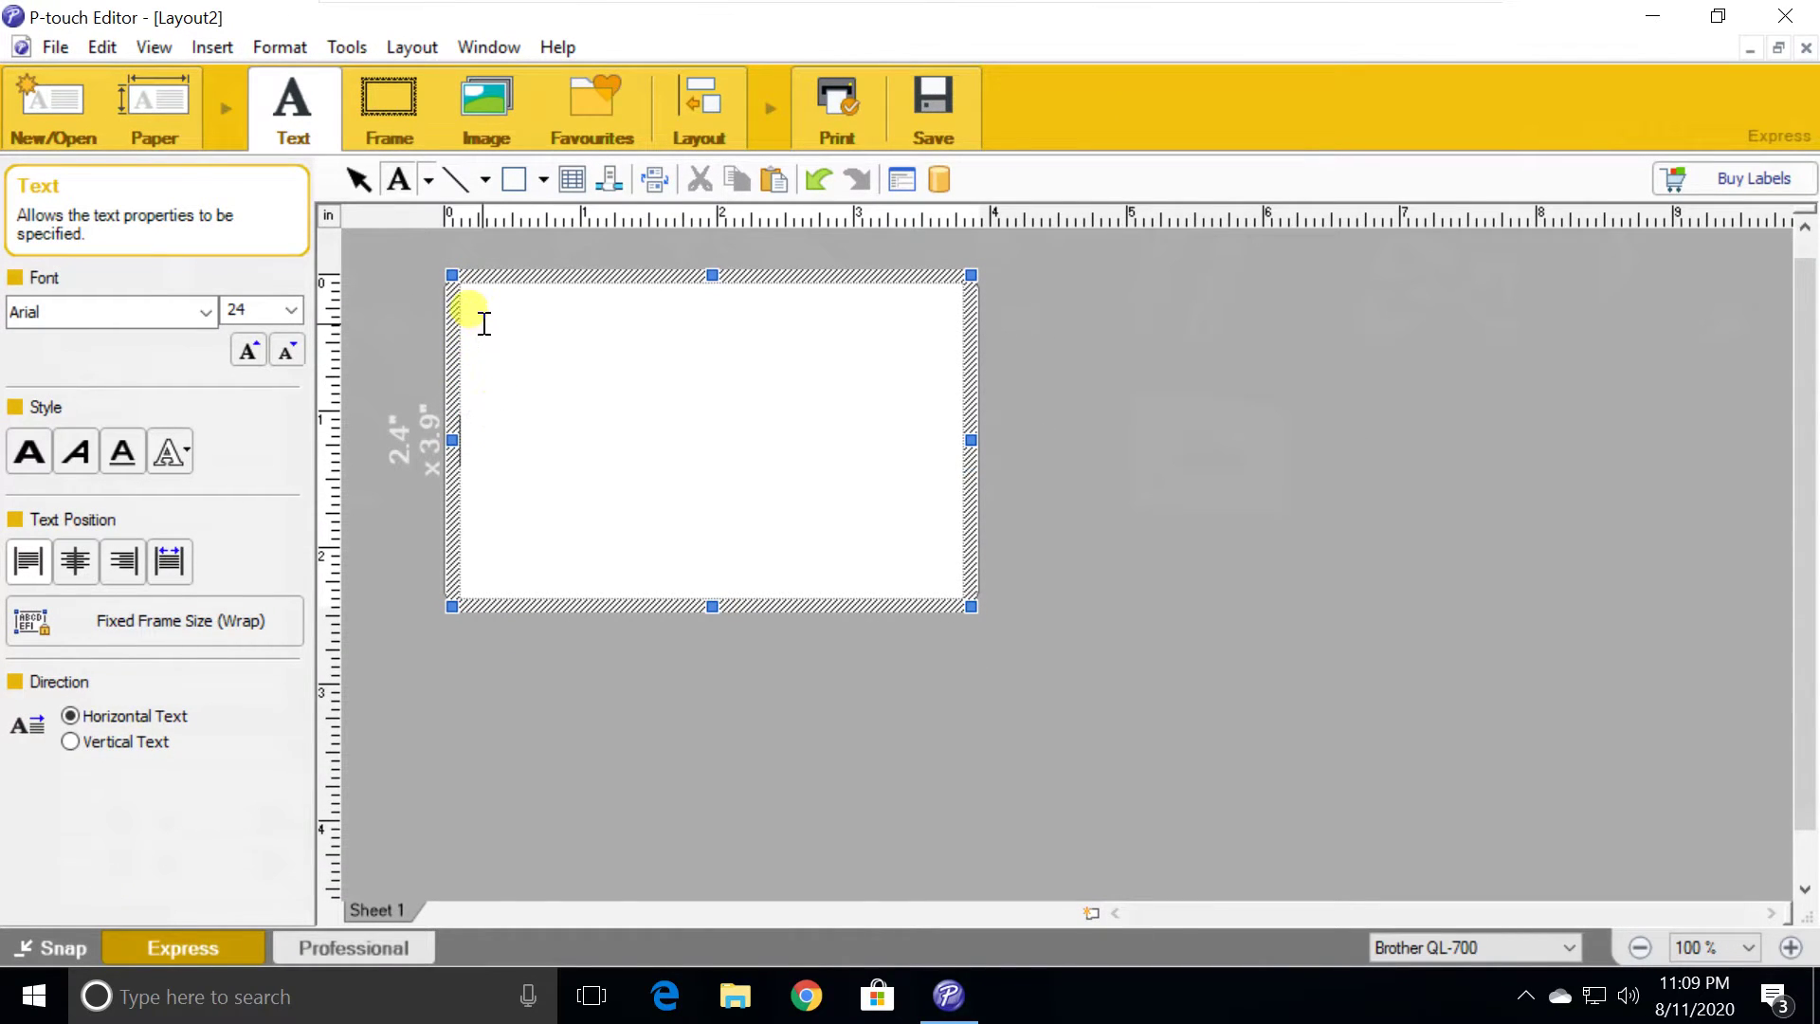
# Create an Arial 24 text box reading 'Brother' at the label's top-left, narrowed to fit the word
pyautogui.moveTo(480, 316); pyautogui.dragTo(756, 426)
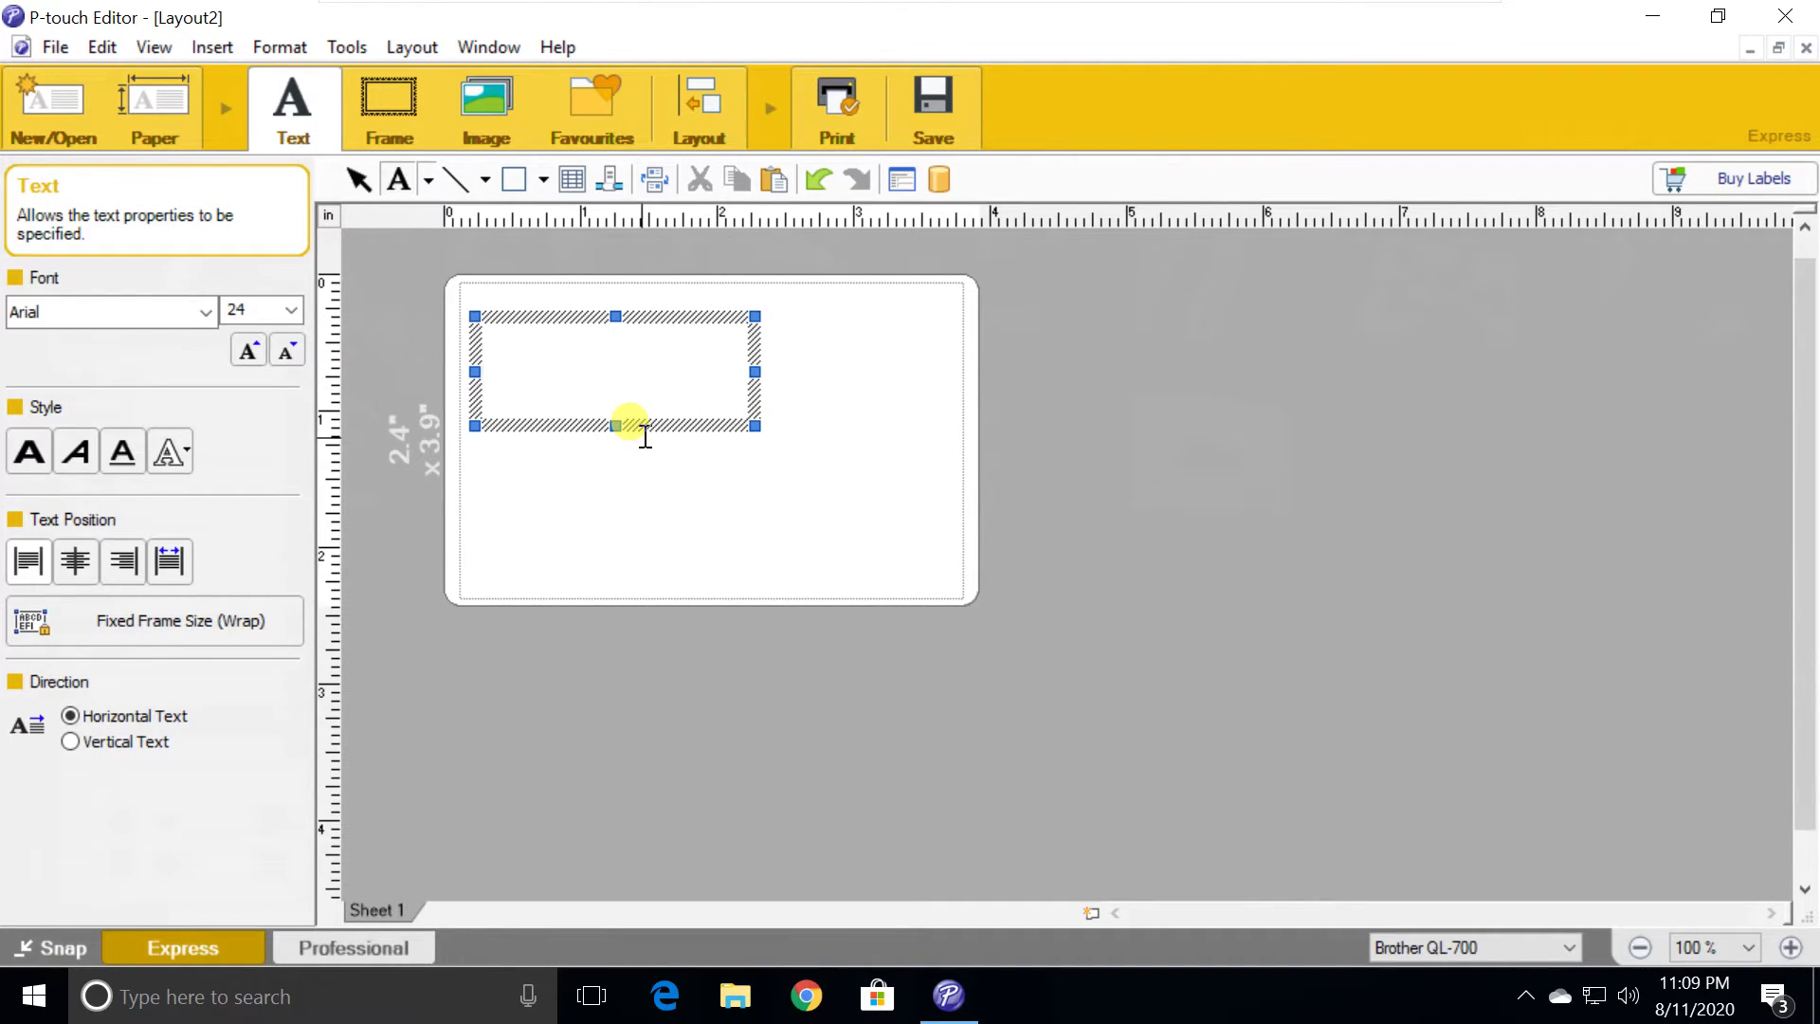
pyautogui.write('Brother')
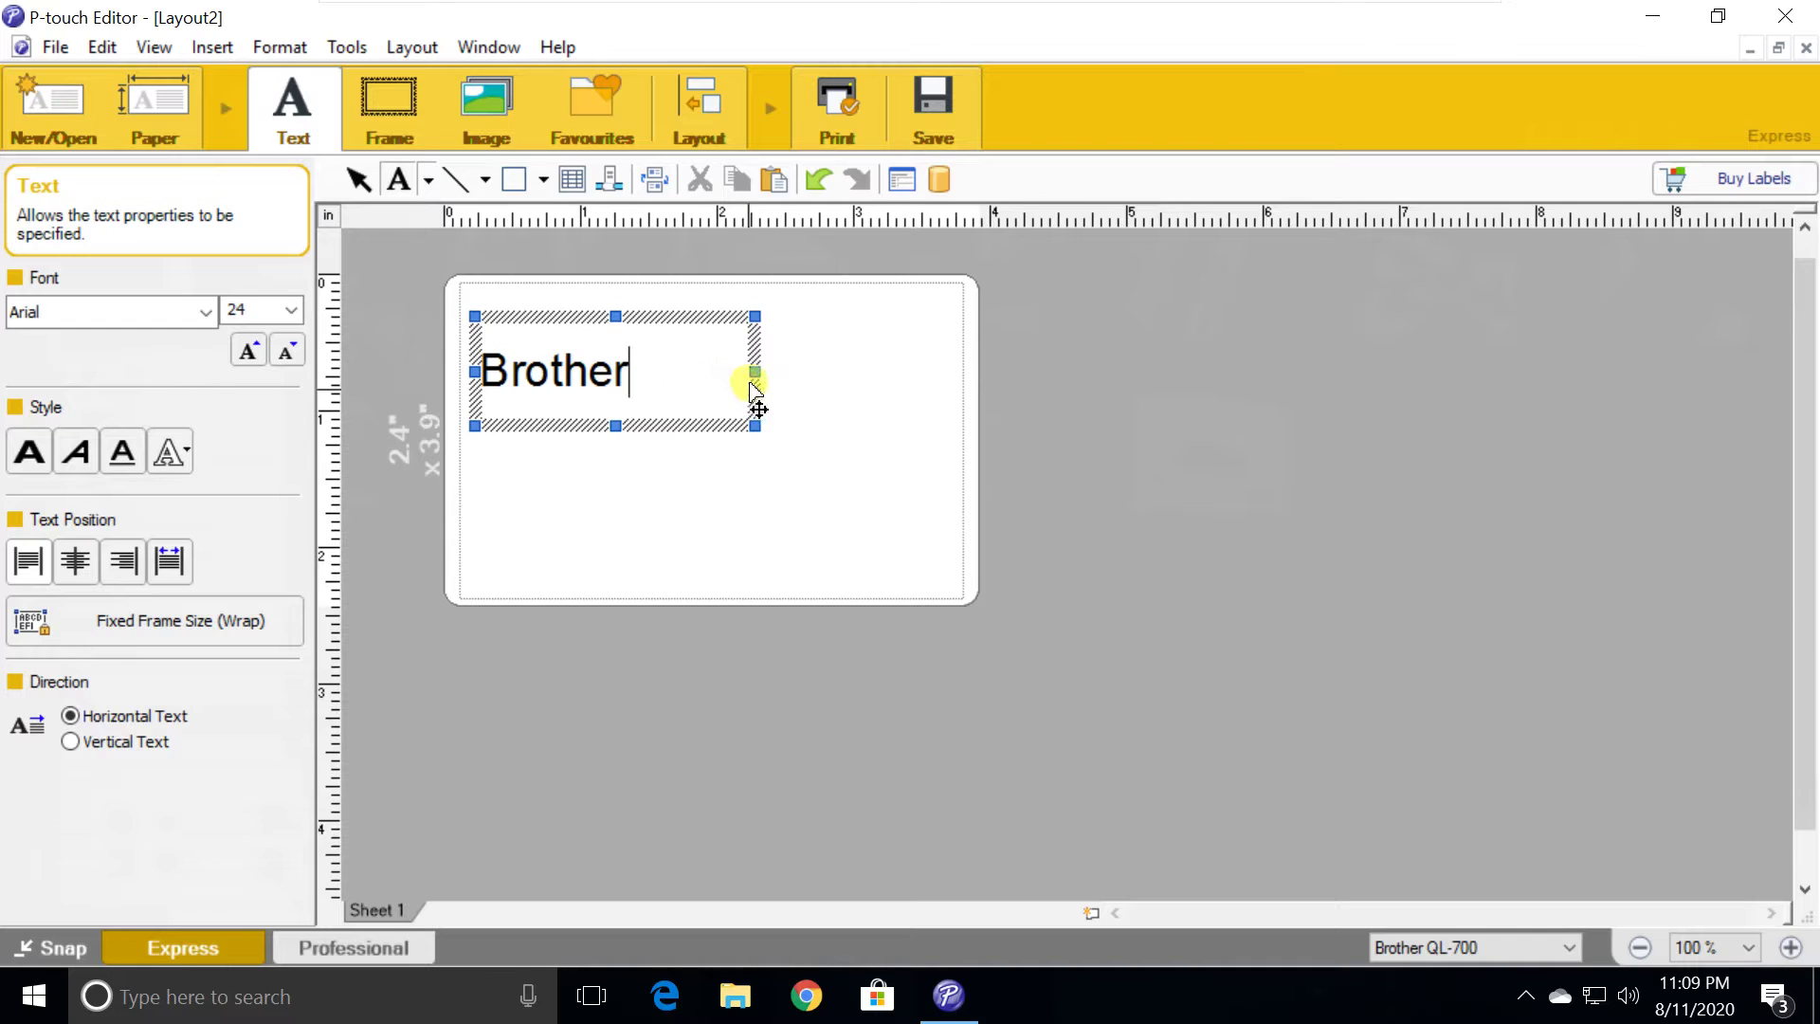
pyautogui.moveTo(753, 370); pyautogui.dragTo(651, 371)
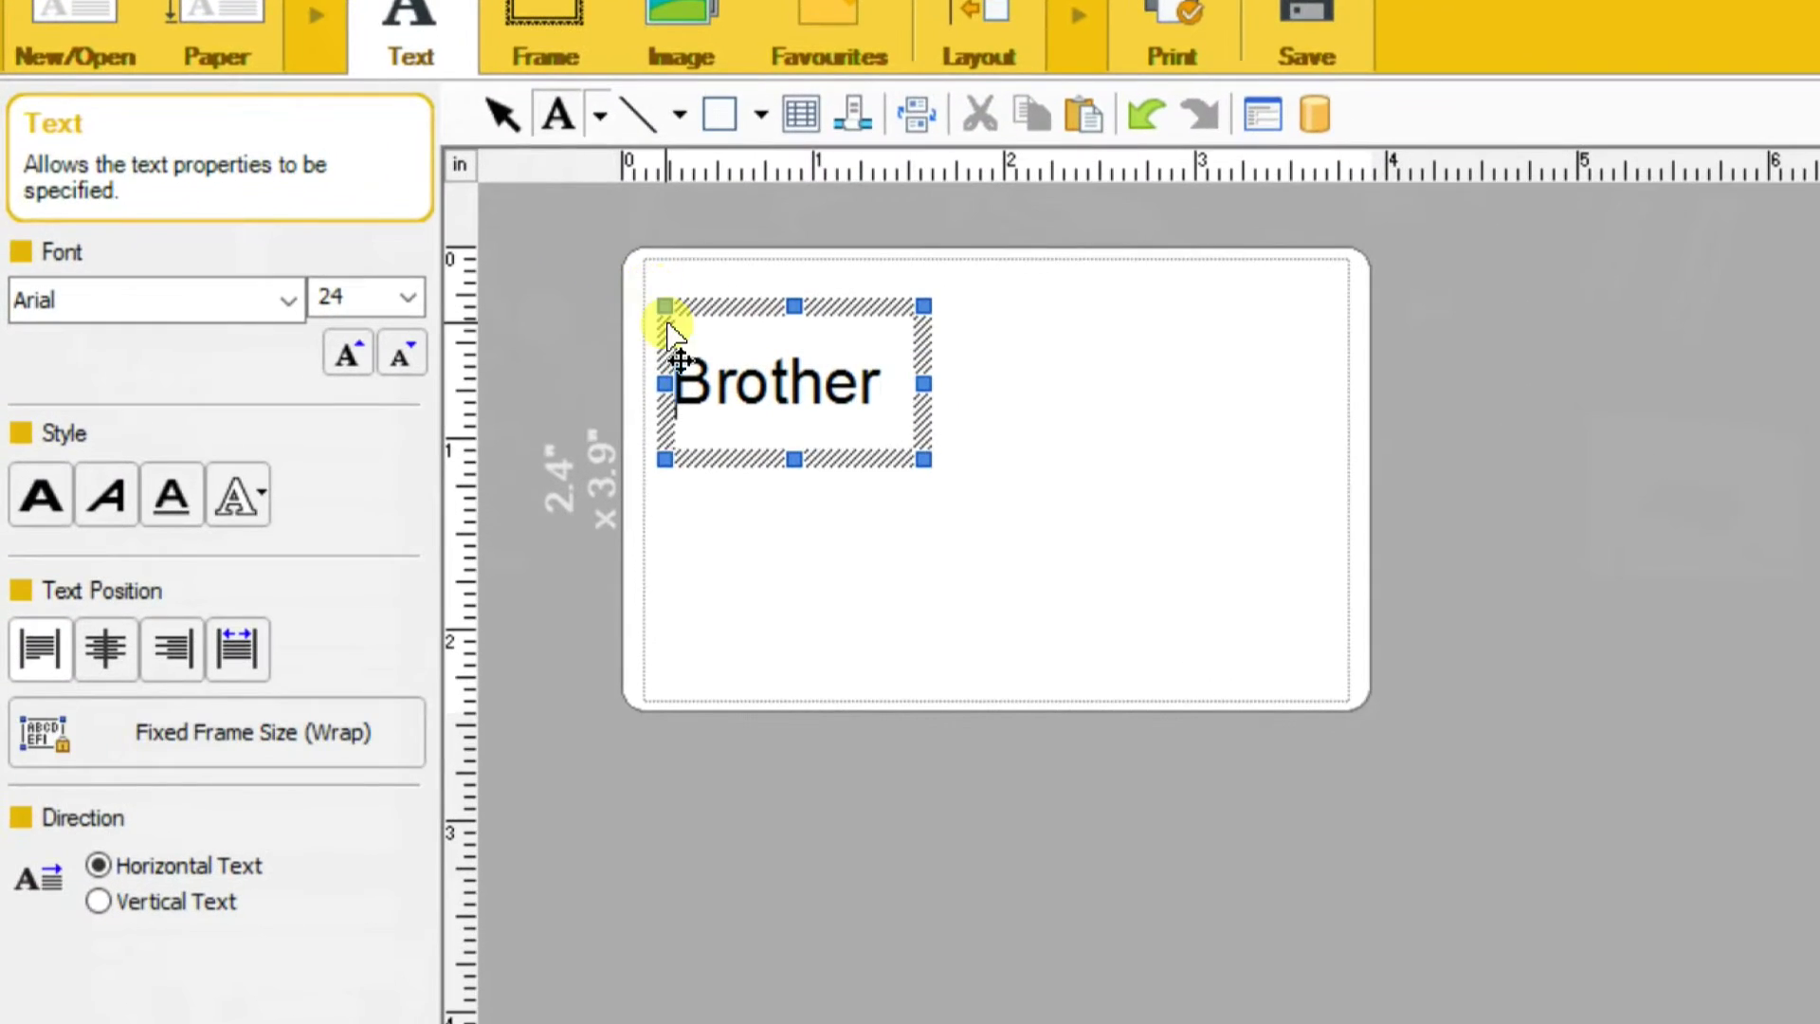
pyautogui.moveTo(642, 376); pyautogui.dragTo(882, 381)
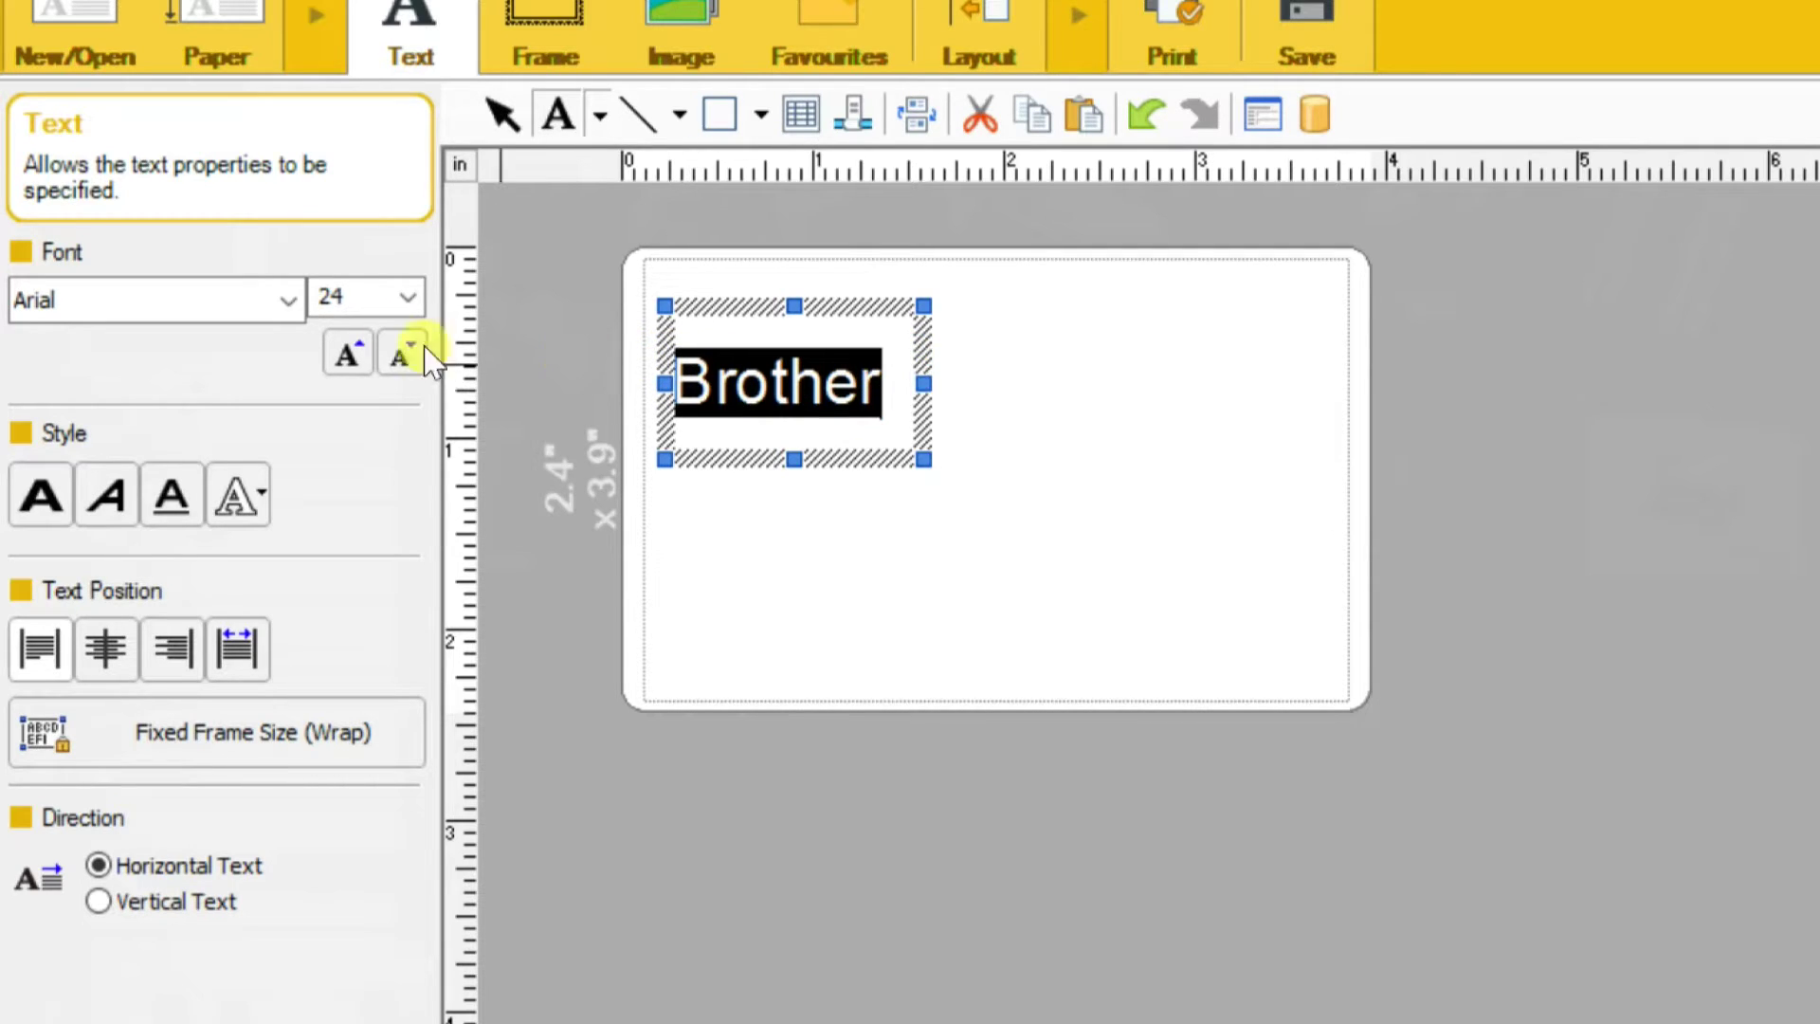
# Try Arial Black and CopperplateTMed on Brother, then settle on the ImpactURW font
pyautogui.click(289, 299)
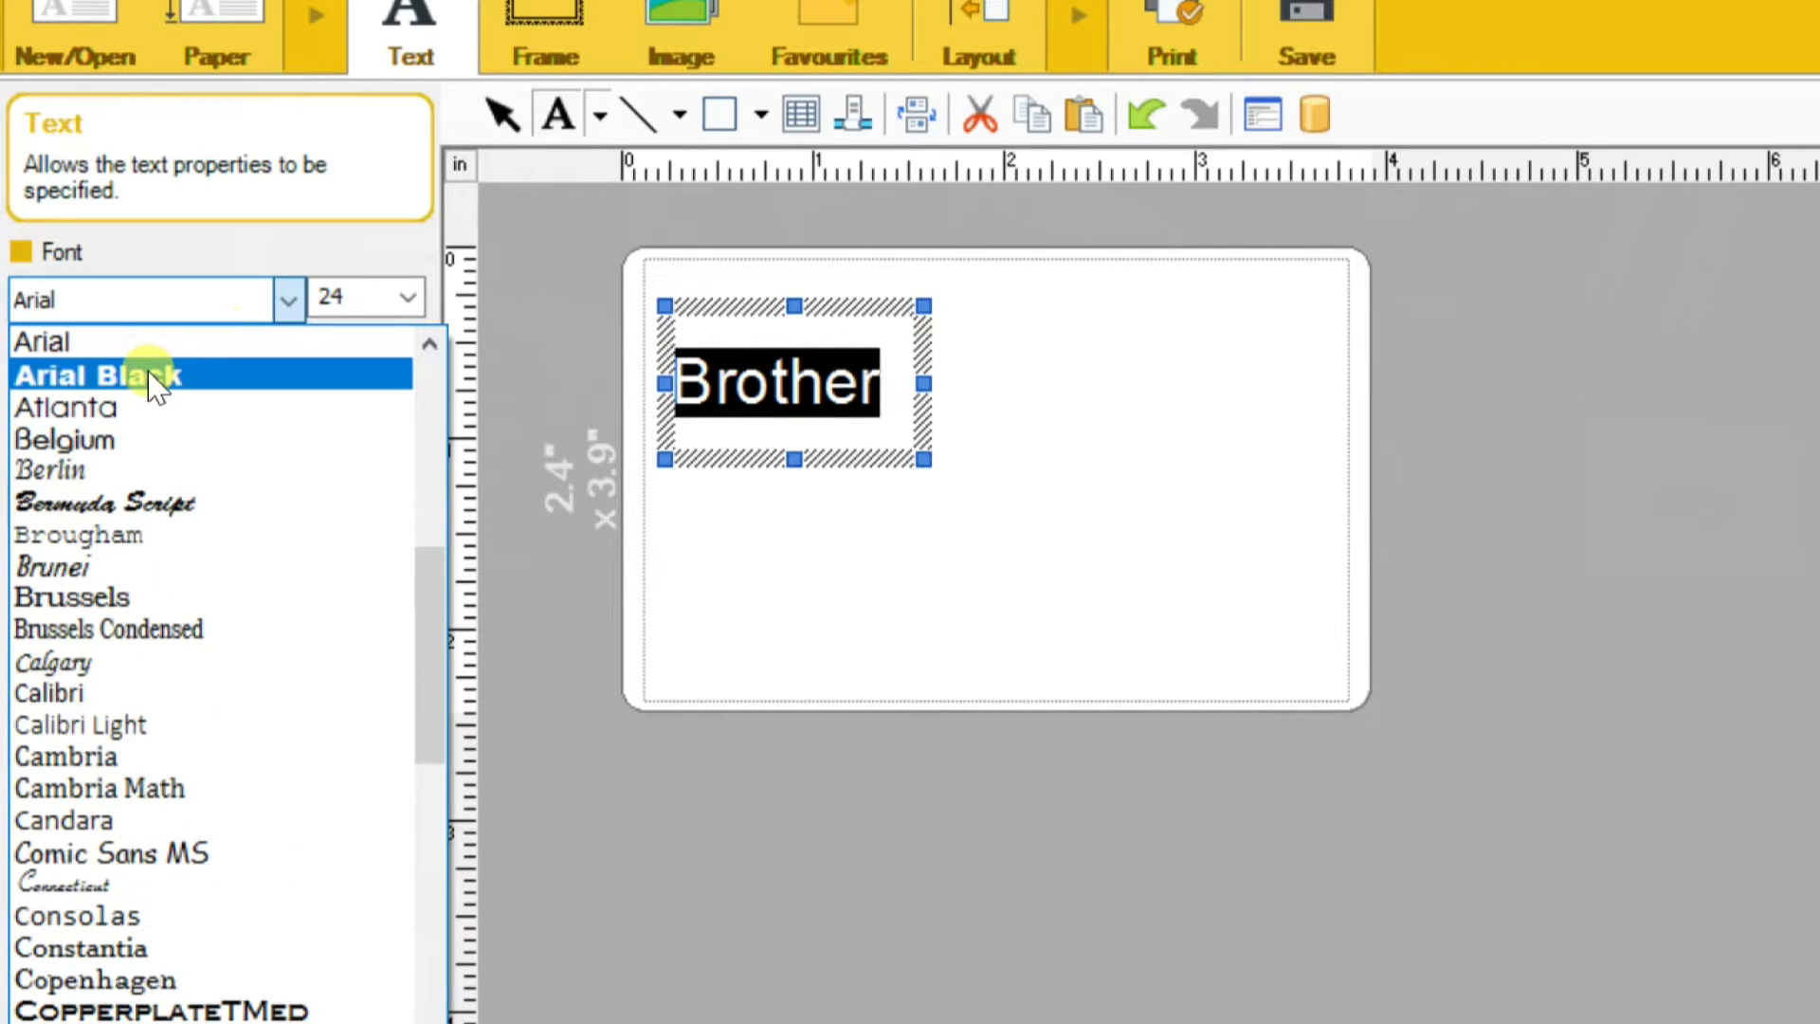
pyautogui.click(156, 376)
pyautogui.click(287, 299)
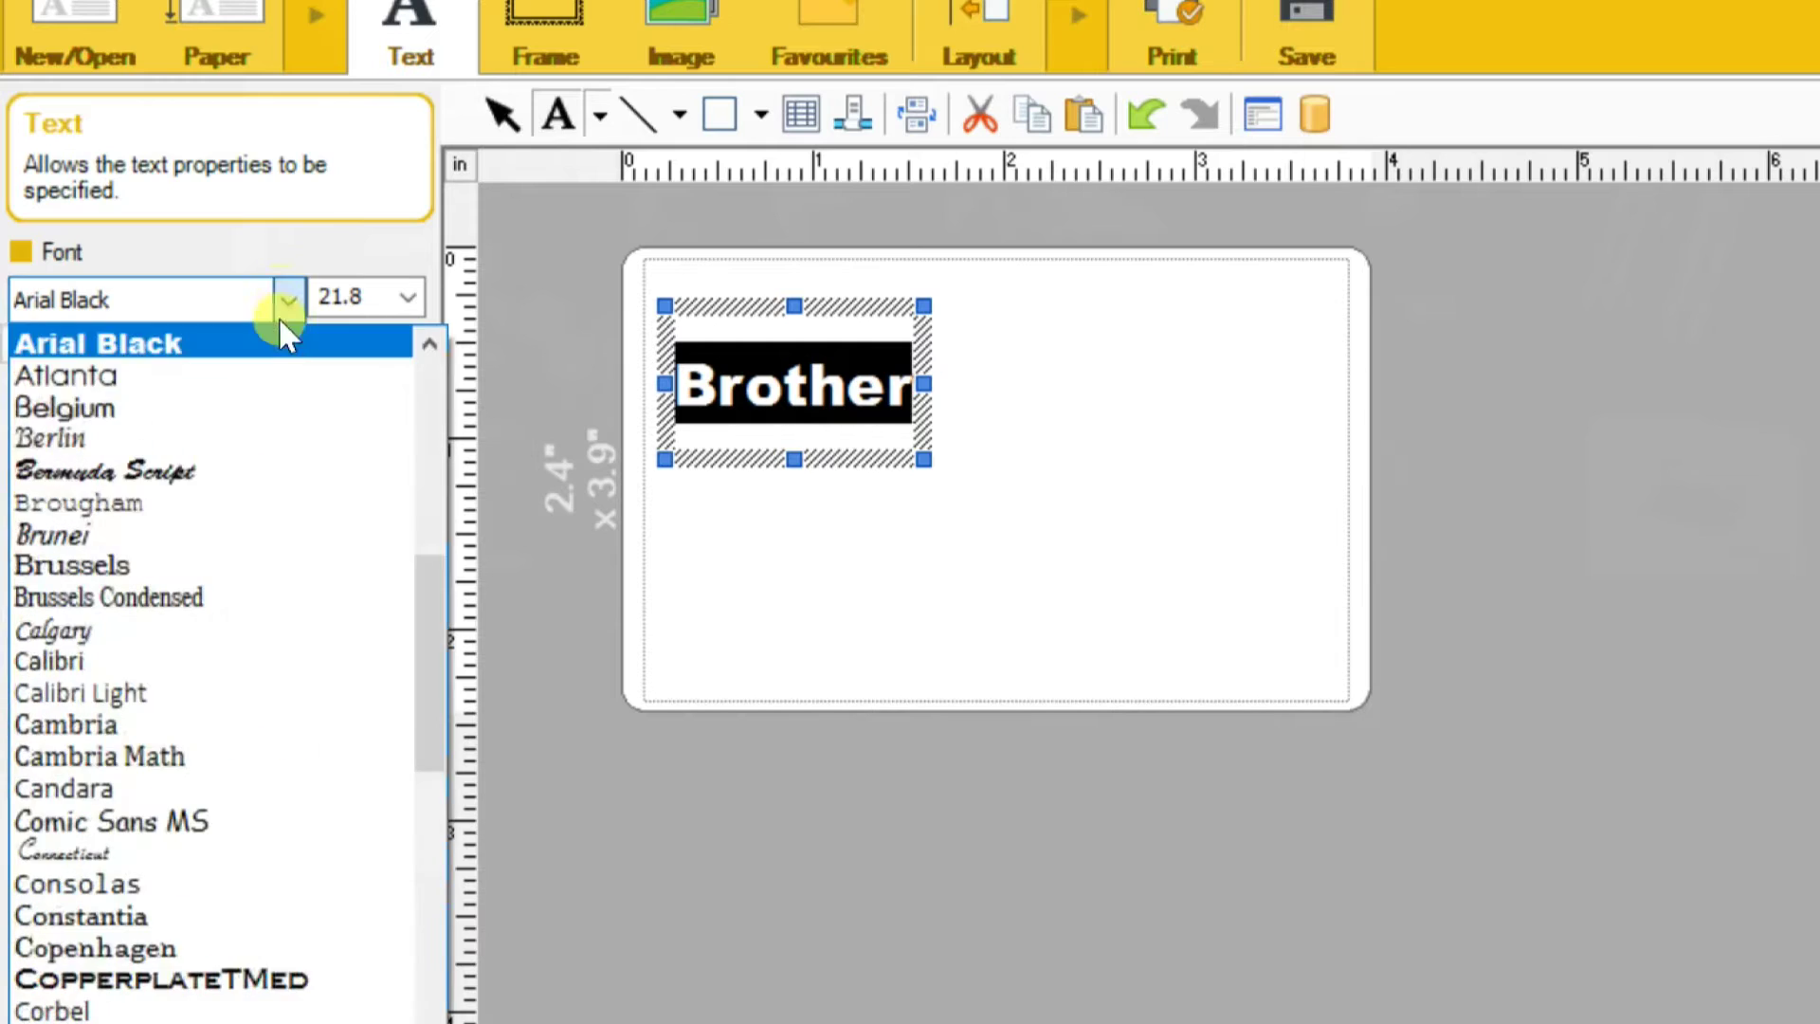
pyautogui.click(130, 976)
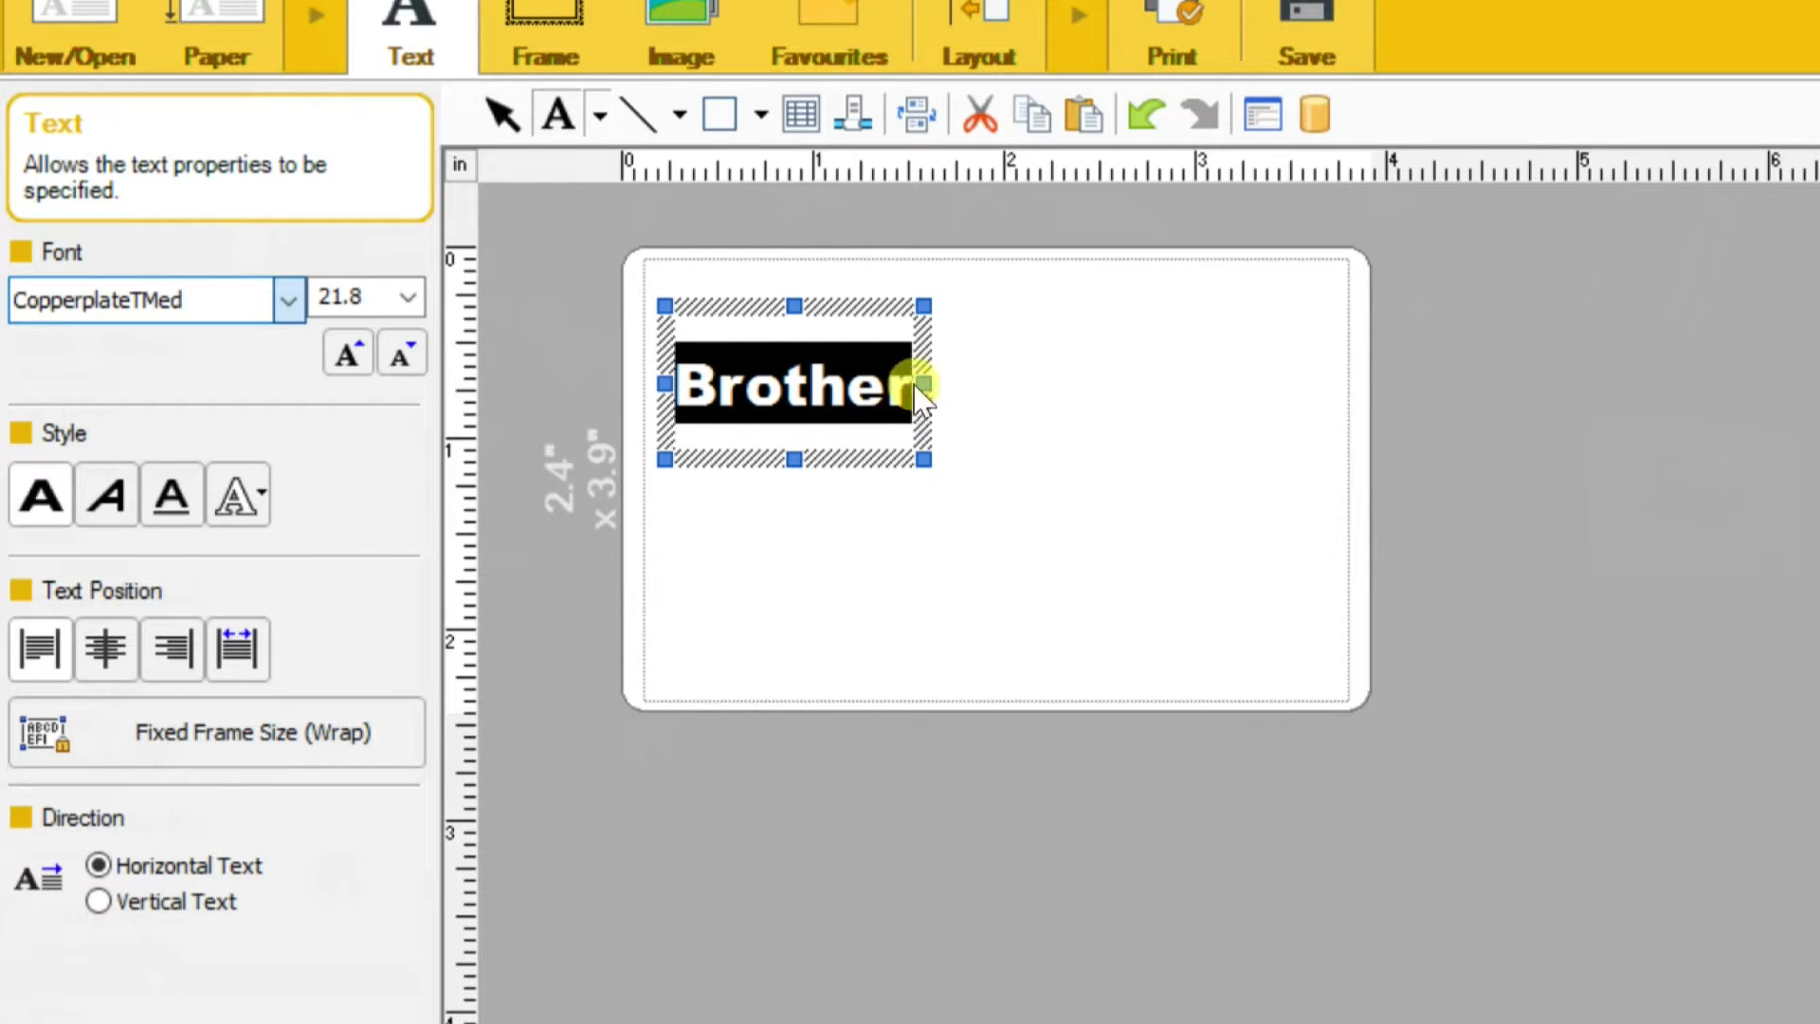
pyautogui.click(289, 301)
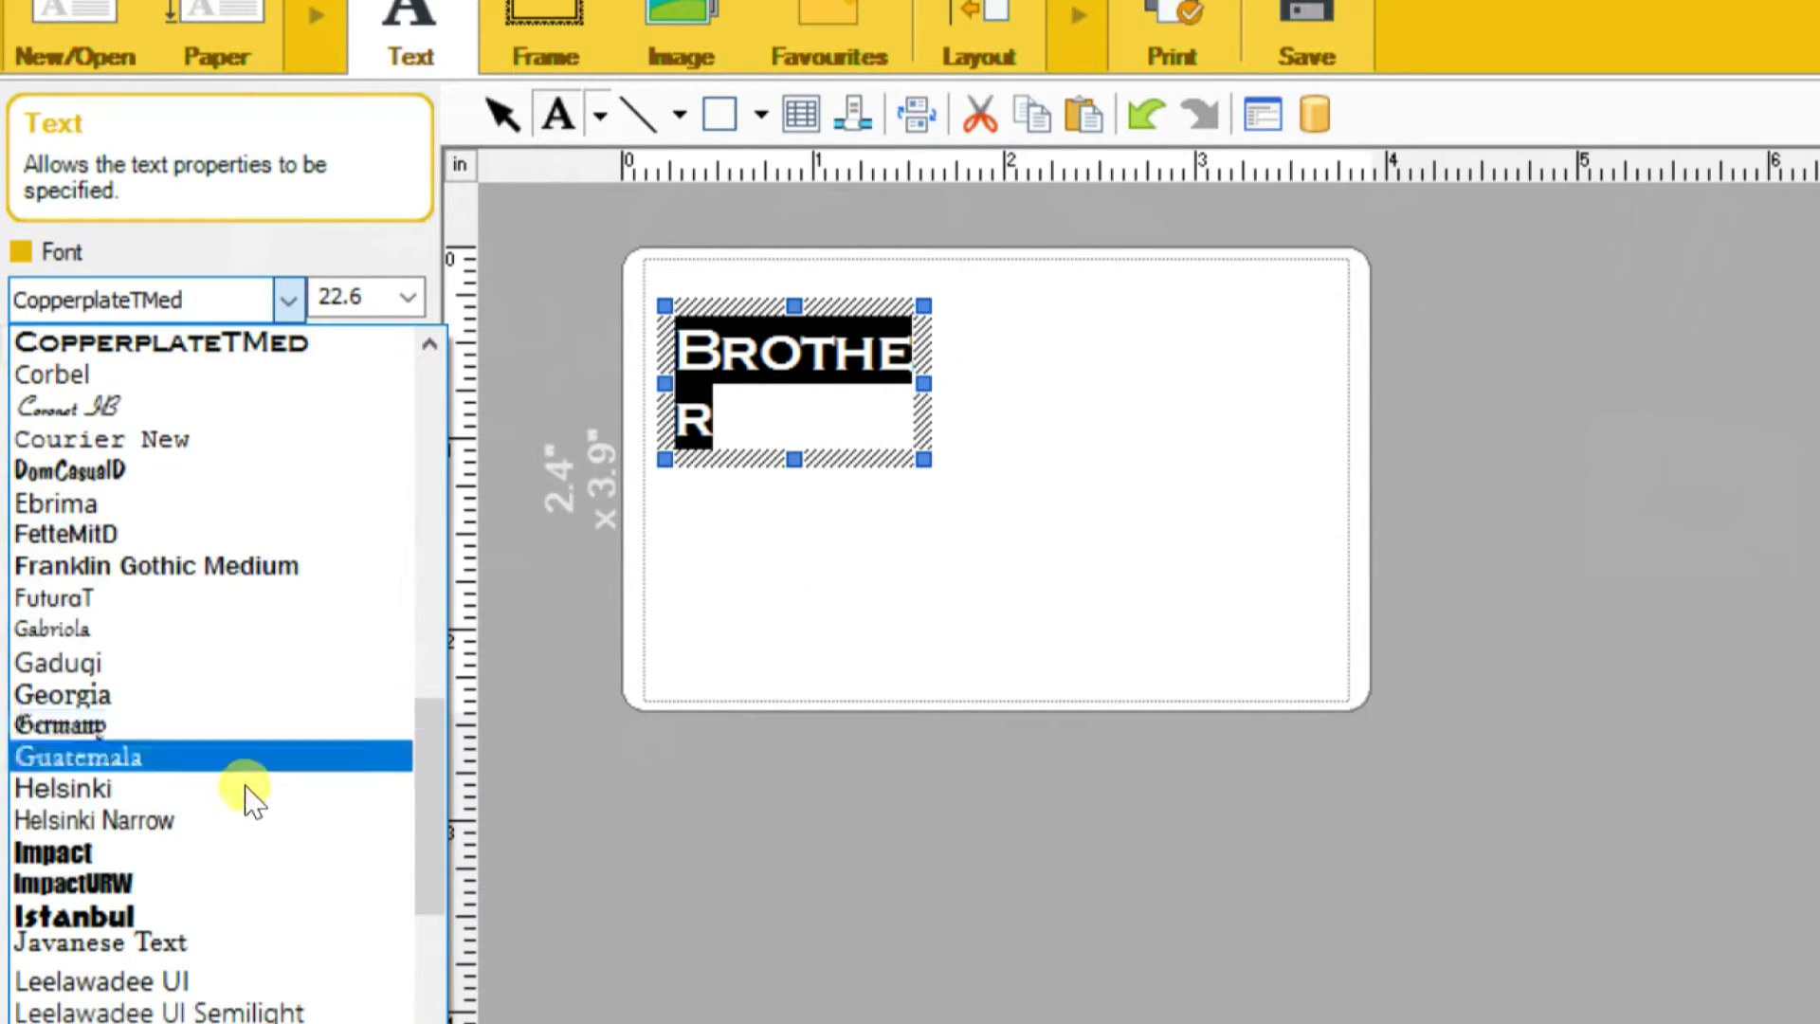
pyautogui.click(250, 878)
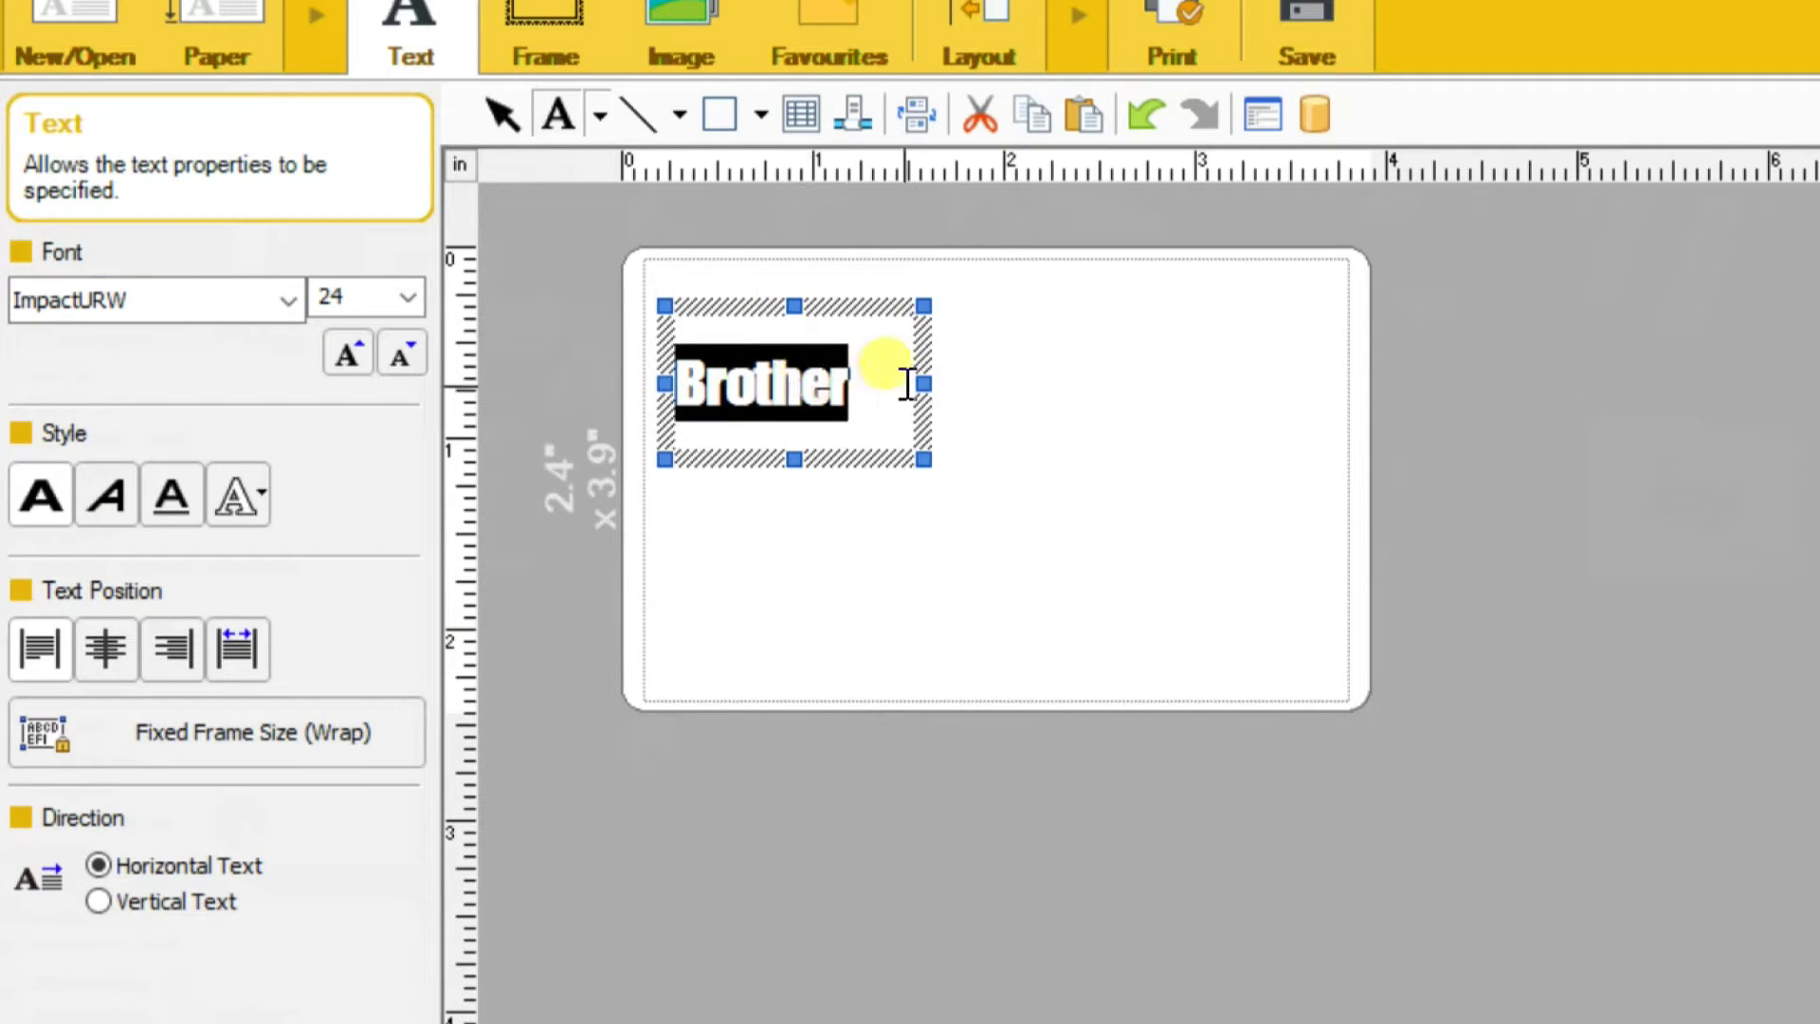
# Enlarge the Brother text frame and set the text to size 56
pyautogui.moveTo(915, 381); pyautogui.dragTo(945, 381)
pyautogui.moveTo(805, 453); pyautogui.dragTo(804, 475)
pyautogui.click(682, 386)
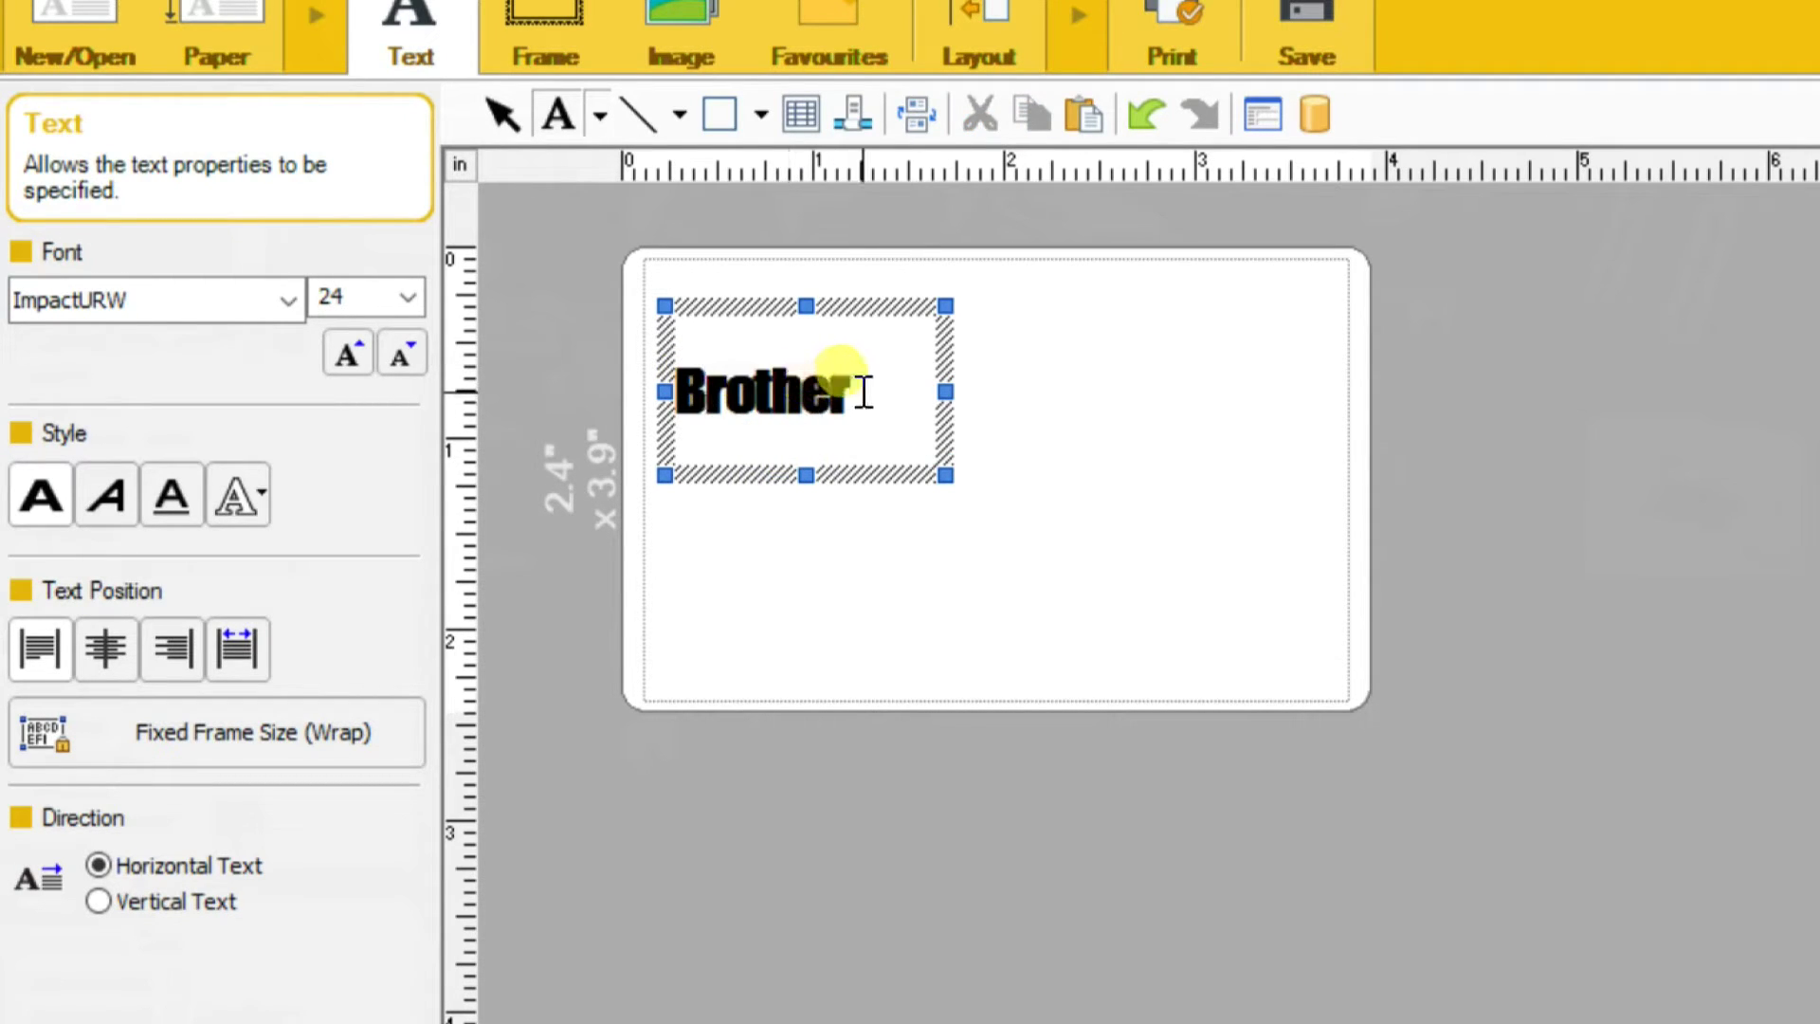
pyautogui.moveTo(861, 390); pyautogui.dragTo(589, 345)
pyautogui.click(408, 297)
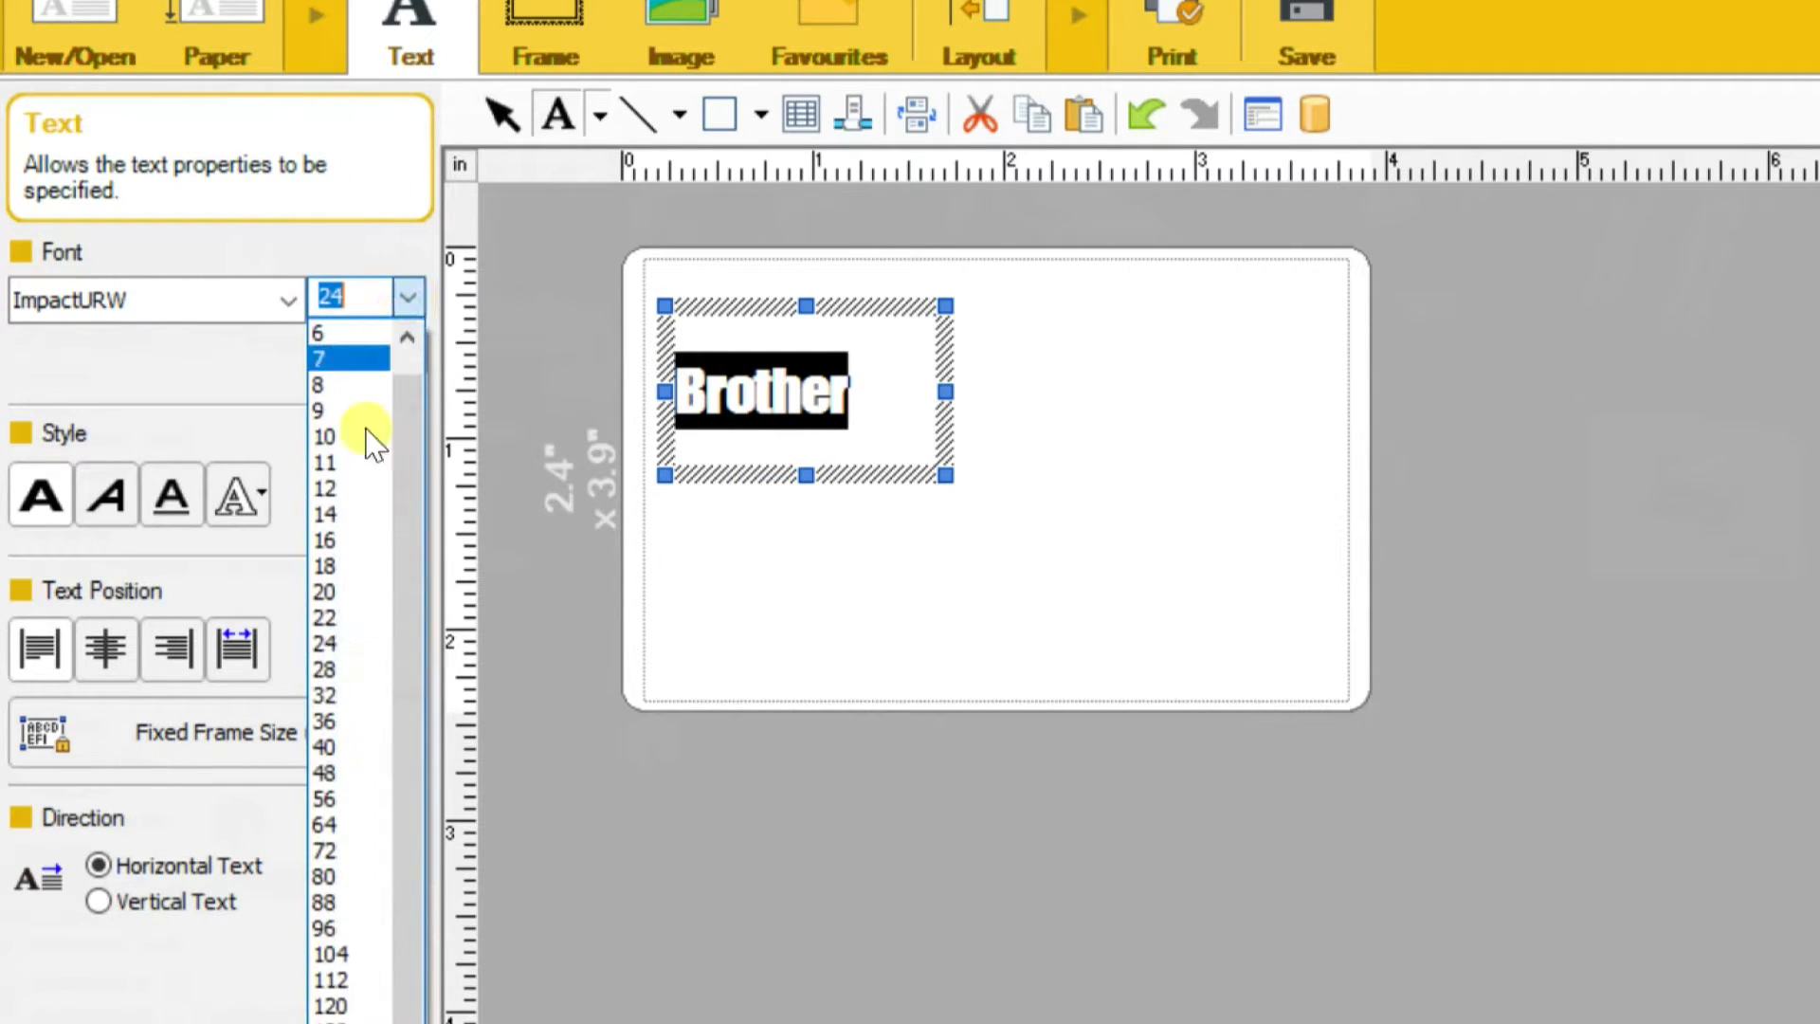
pyautogui.click(327, 701)
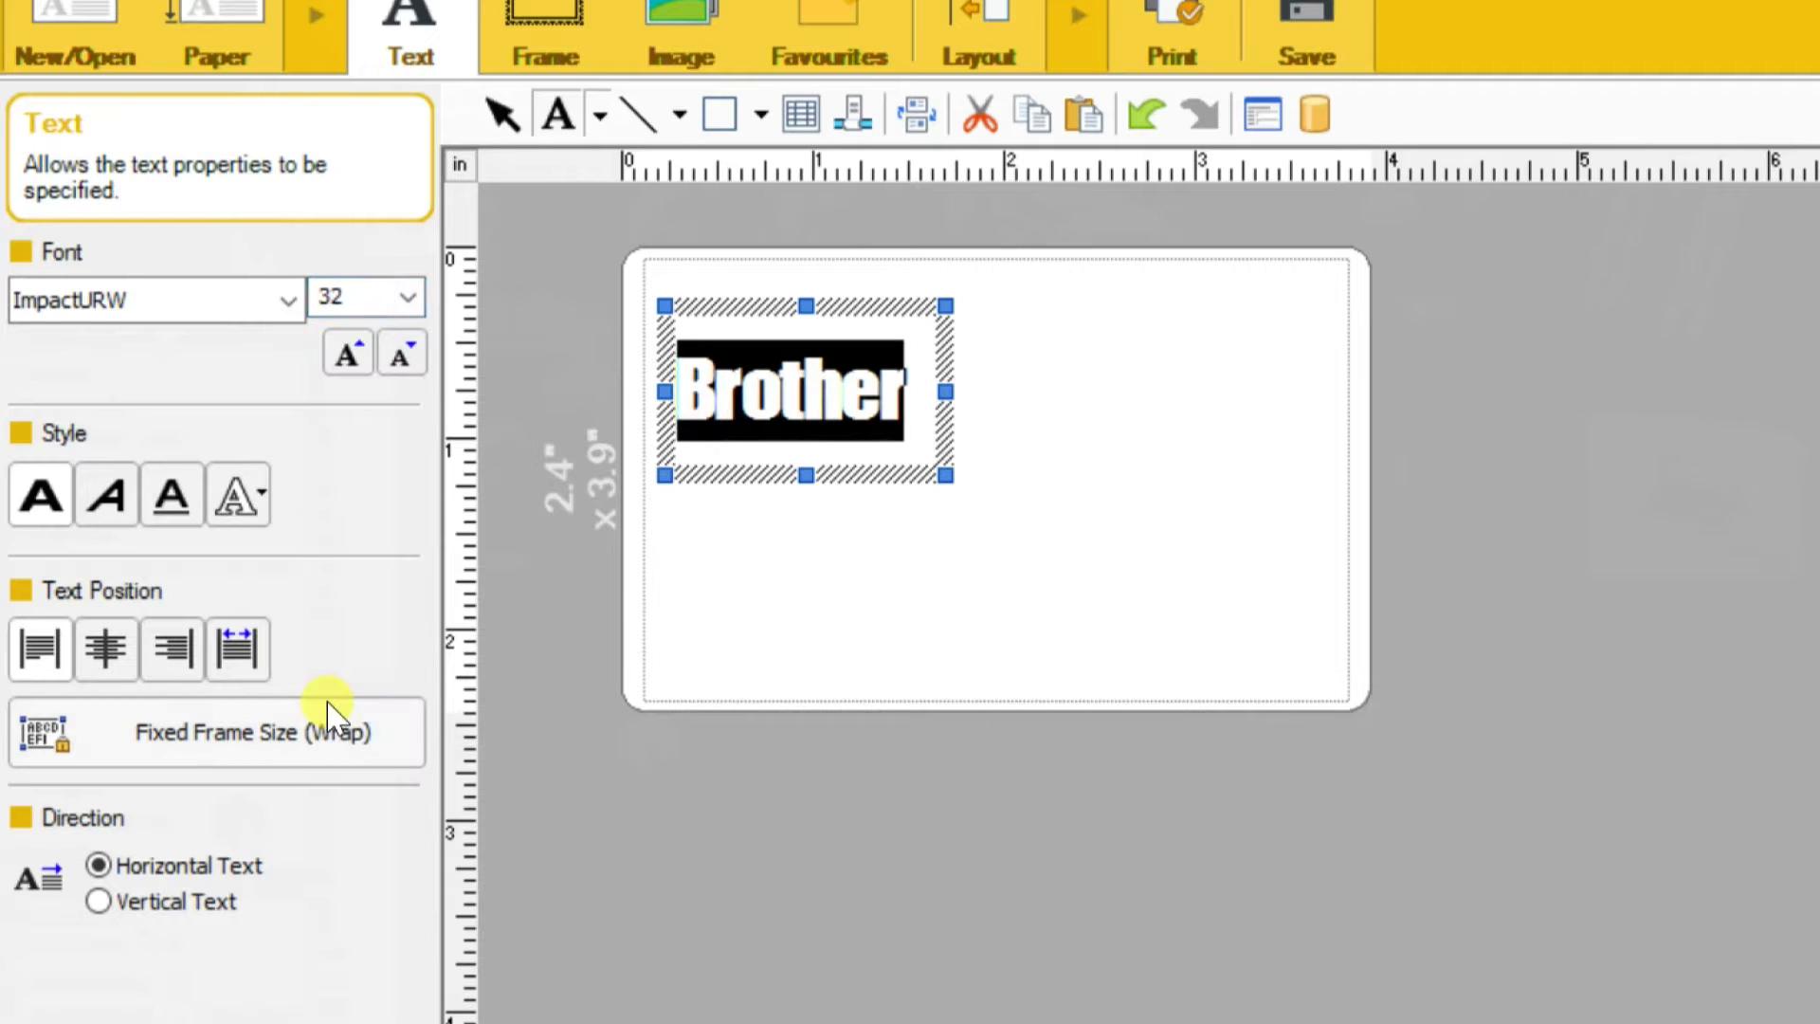
pyautogui.click(407, 297)
pyautogui.click(325, 798)
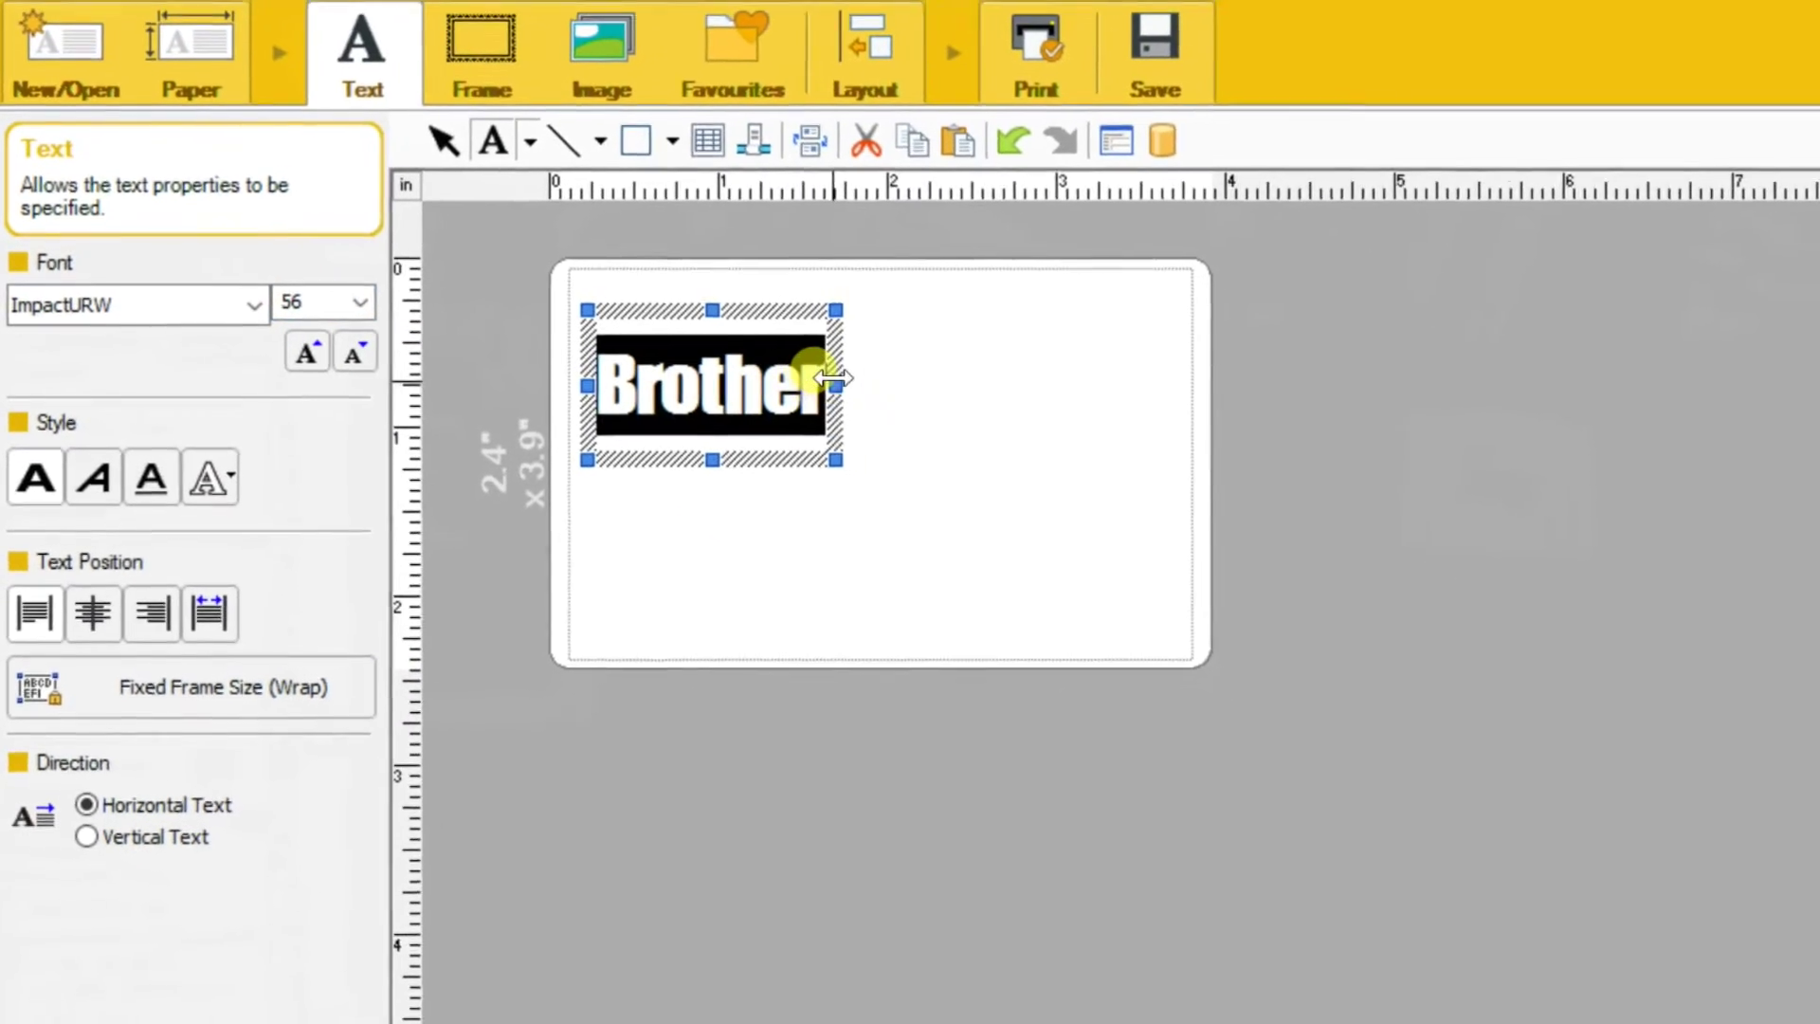
pyautogui.click(903, 373)
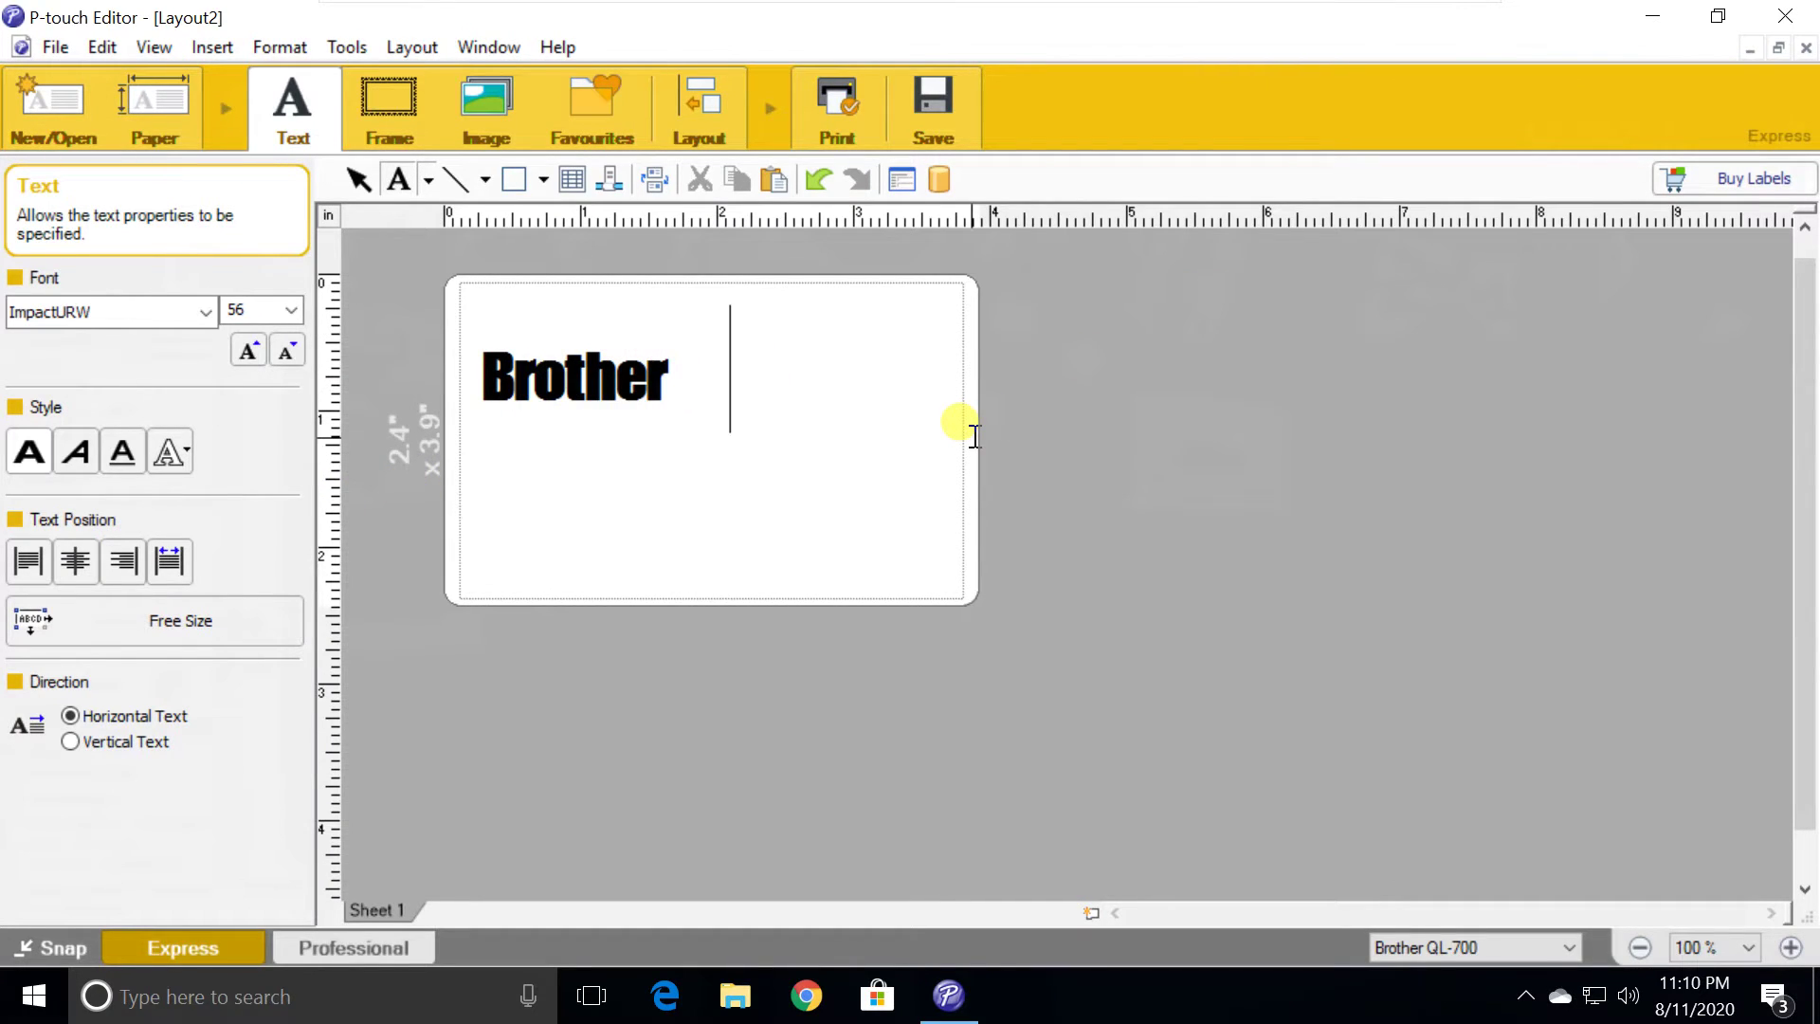
# Add a 'QL-700' text line and move it up directly under Brother
pyautogui.click(492, 498)
pyautogui.write('QL')
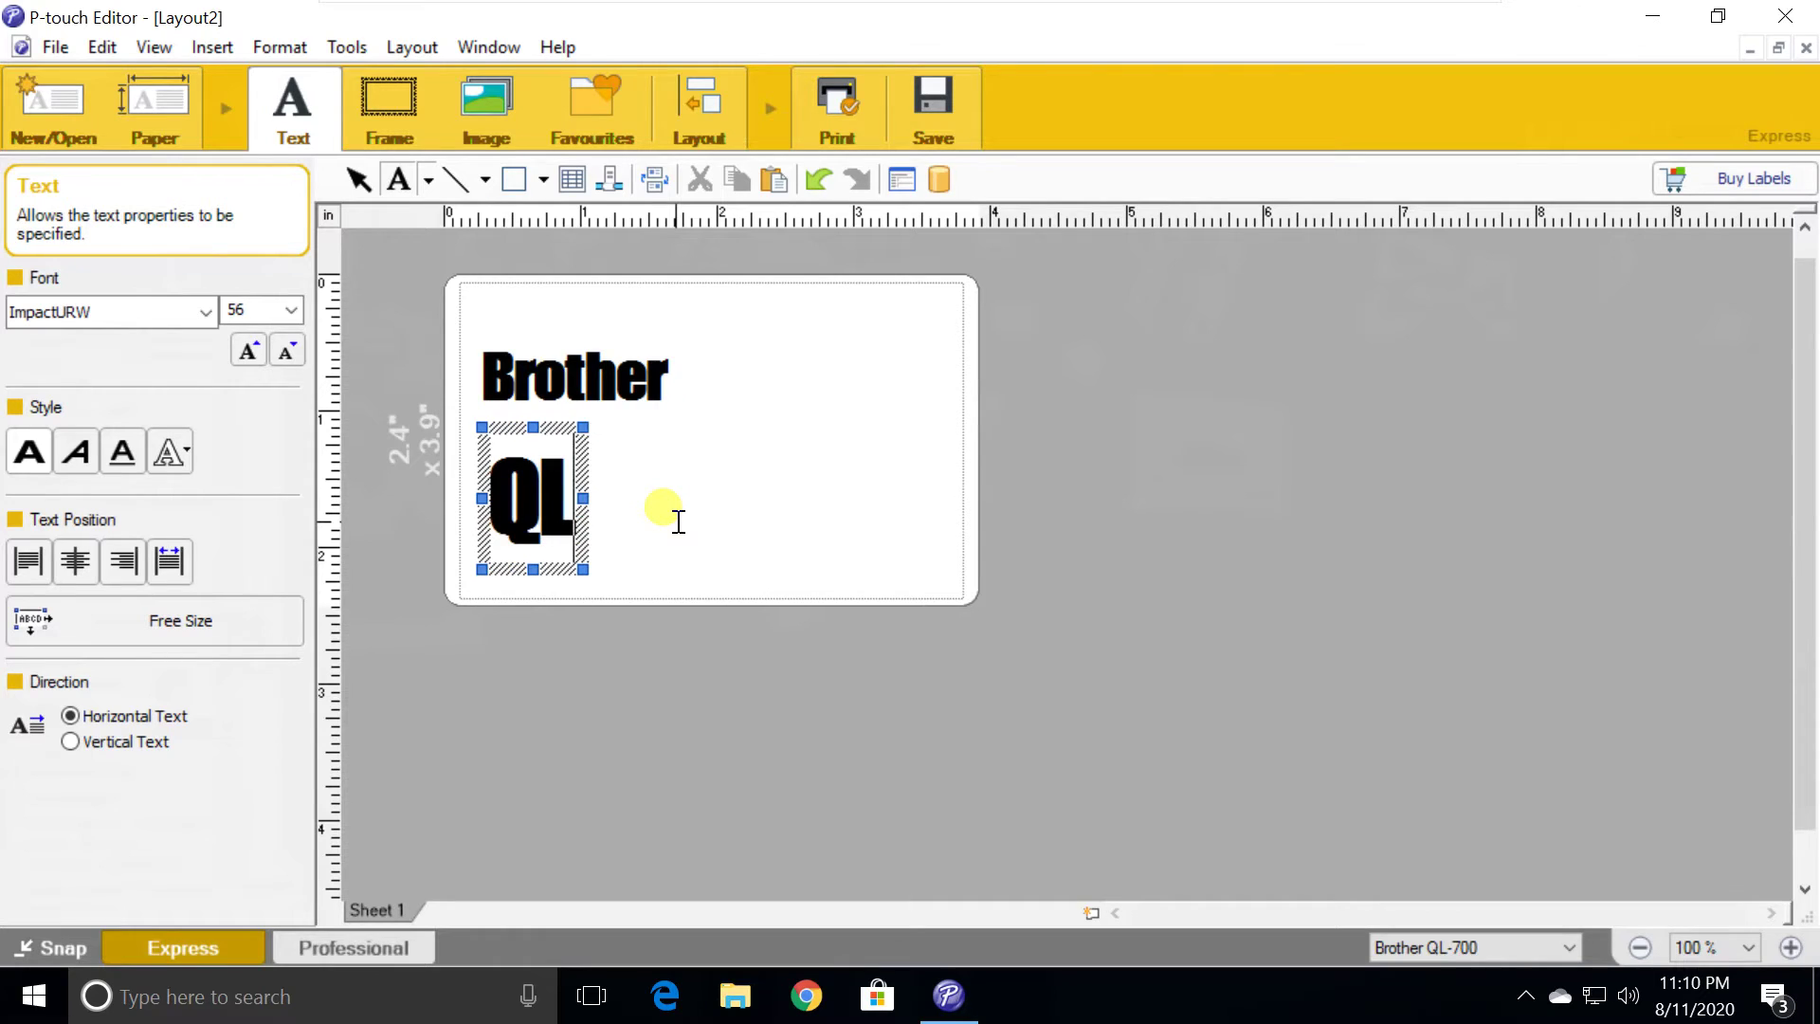
pyautogui.write('-700')
pyautogui.moveTo(693, 454); pyautogui.dragTo(686, 453)
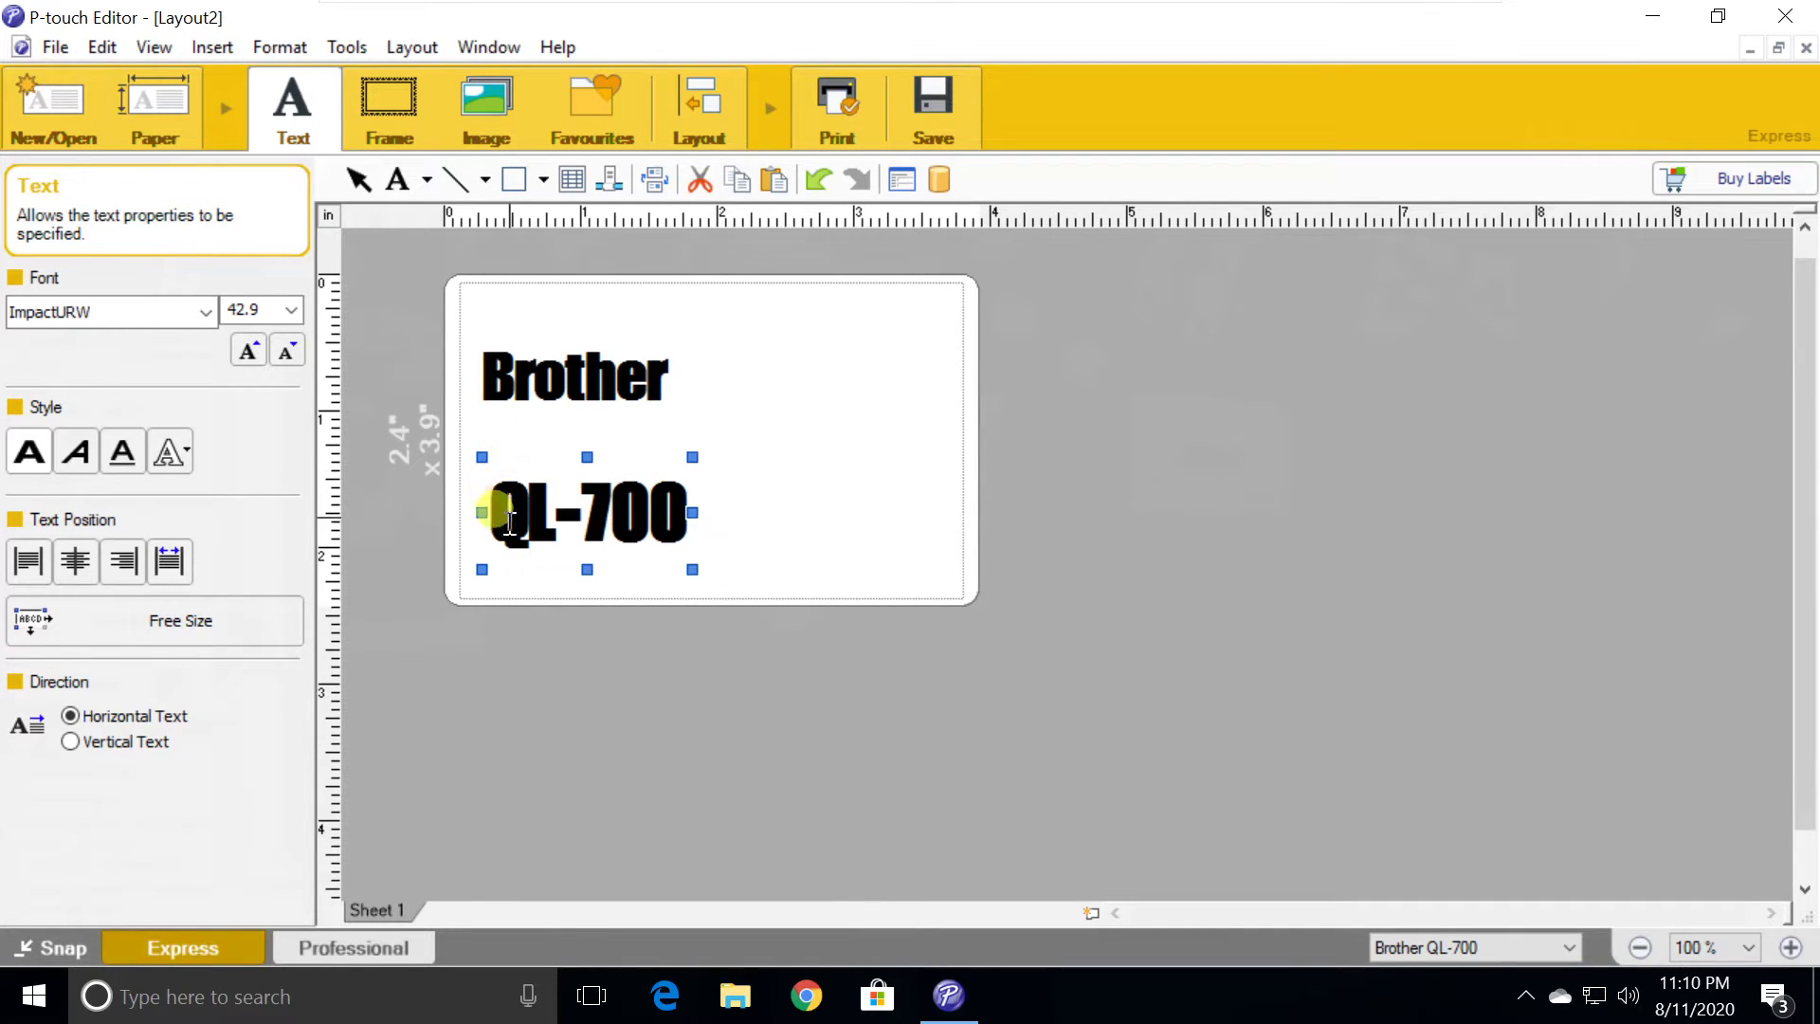
pyautogui.click(508, 471)
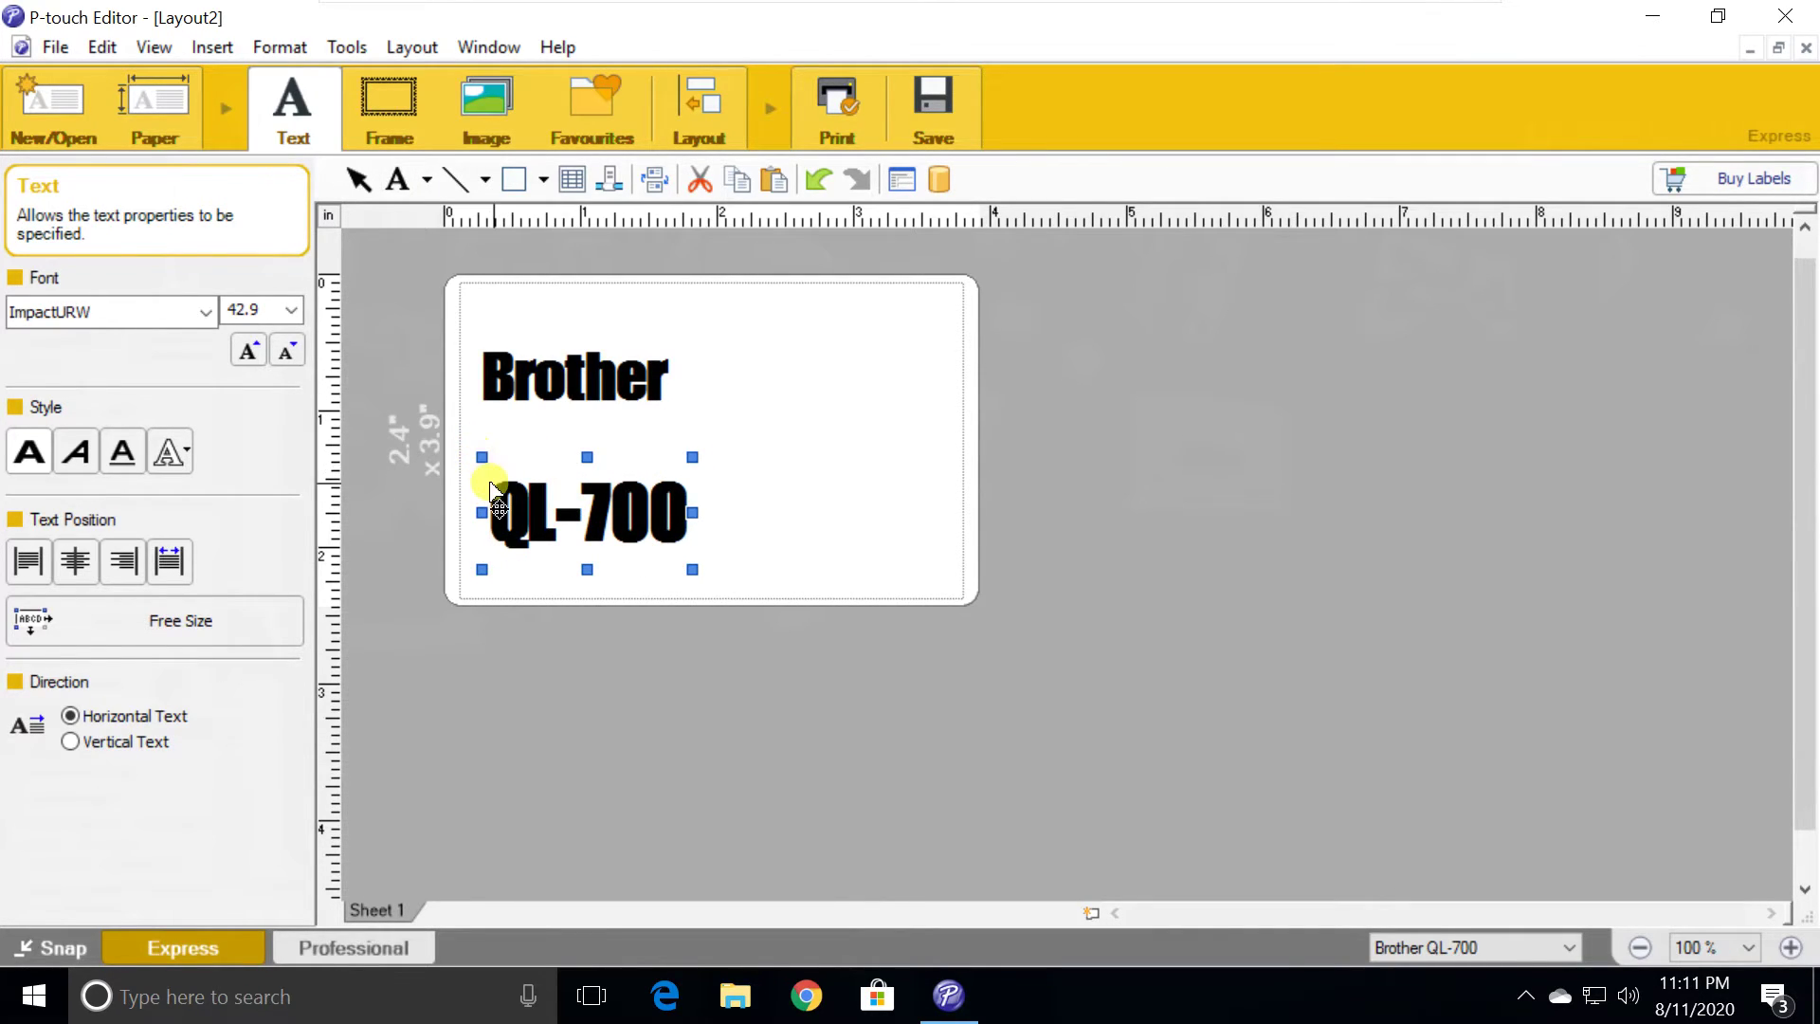
pyautogui.moveTo(489, 478); pyautogui.dragTo(478, 430)
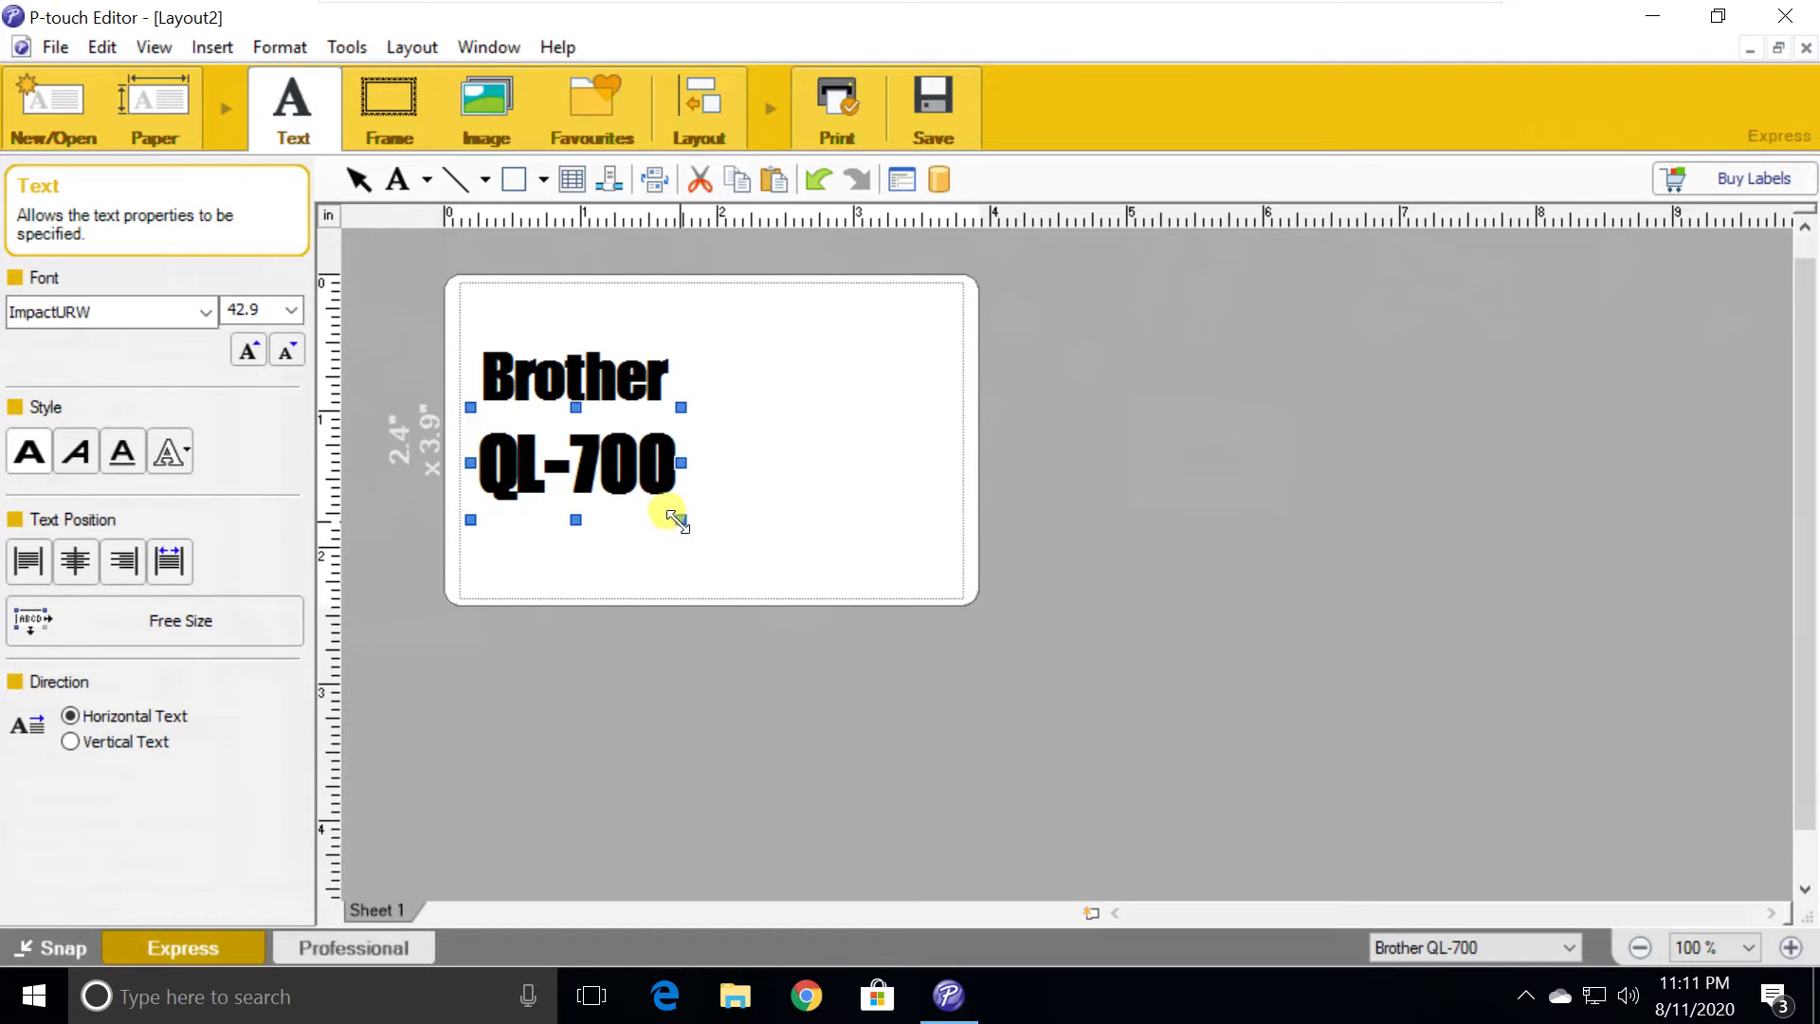
# Resize the QL-700 text larger by dragging its handles
pyautogui.moveTo(680, 520); pyautogui.dragTo(689, 523)
pyautogui.moveTo(695, 402); pyautogui.dragTo(654, 396)
pyautogui.moveTo(698, 459); pyautogui.dragTo(681, 463)
pyautogui.click(531, 374)
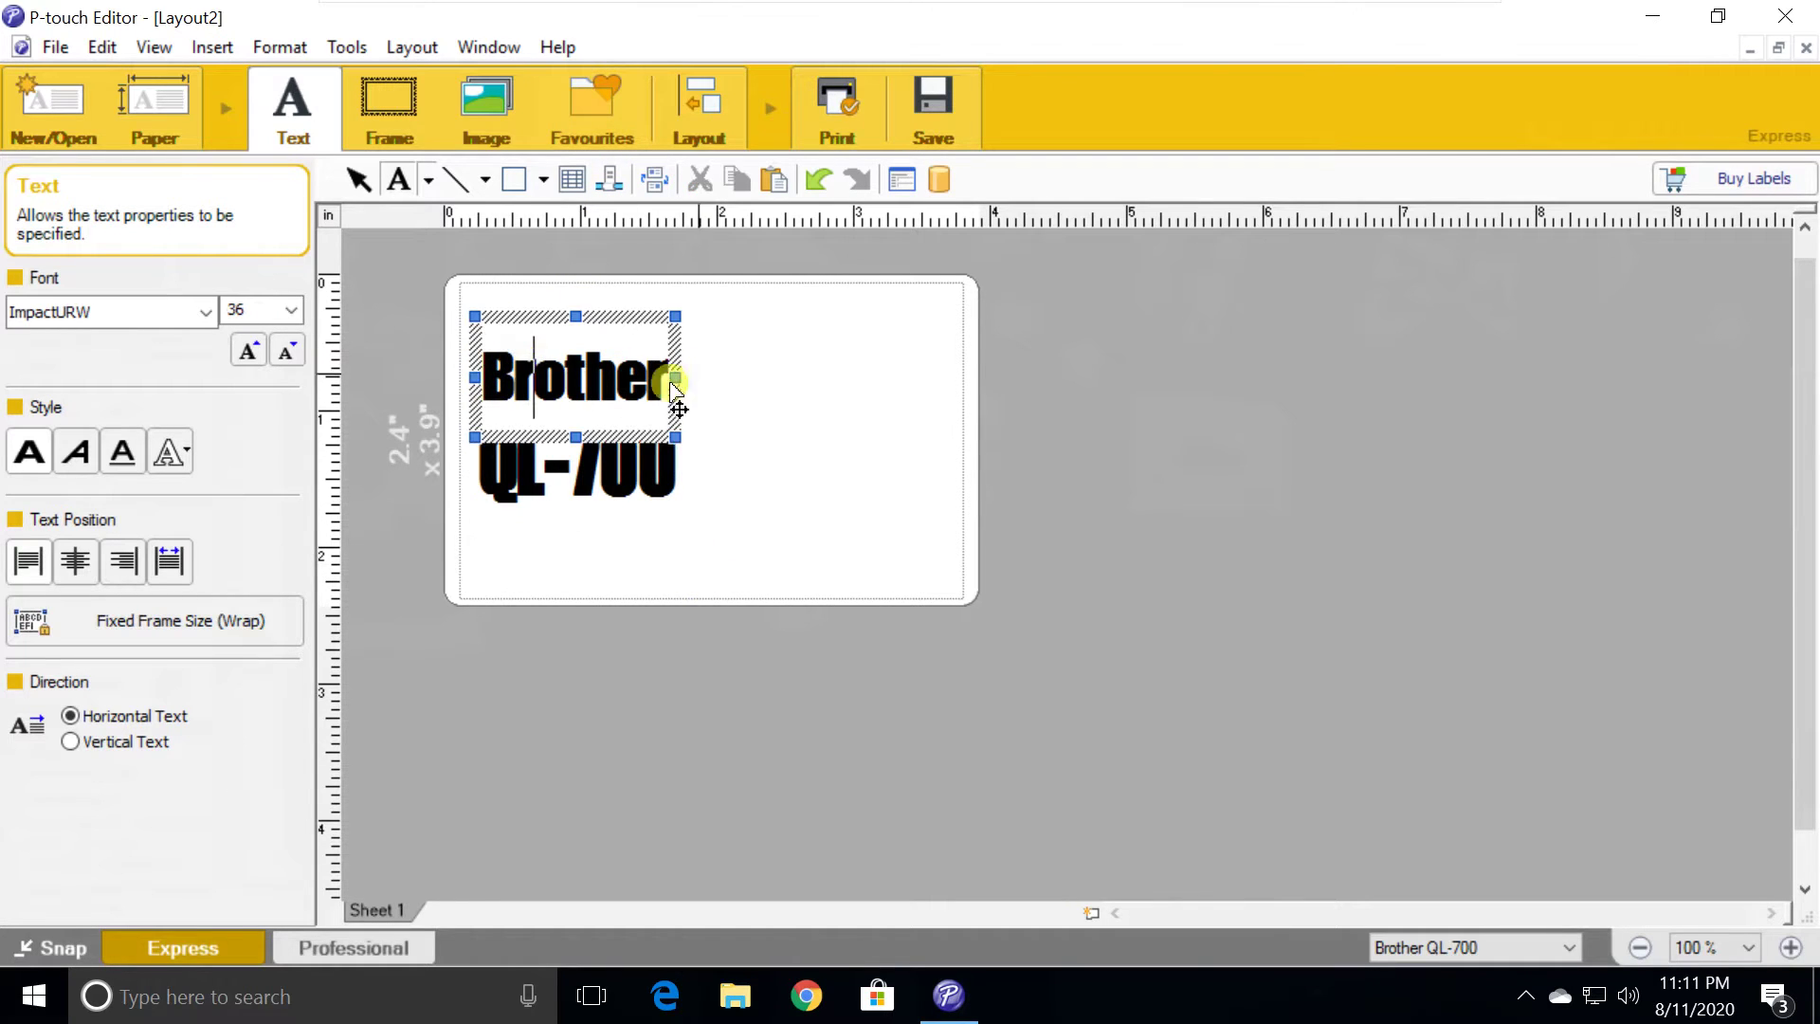
pyautogui.click(732, 370)
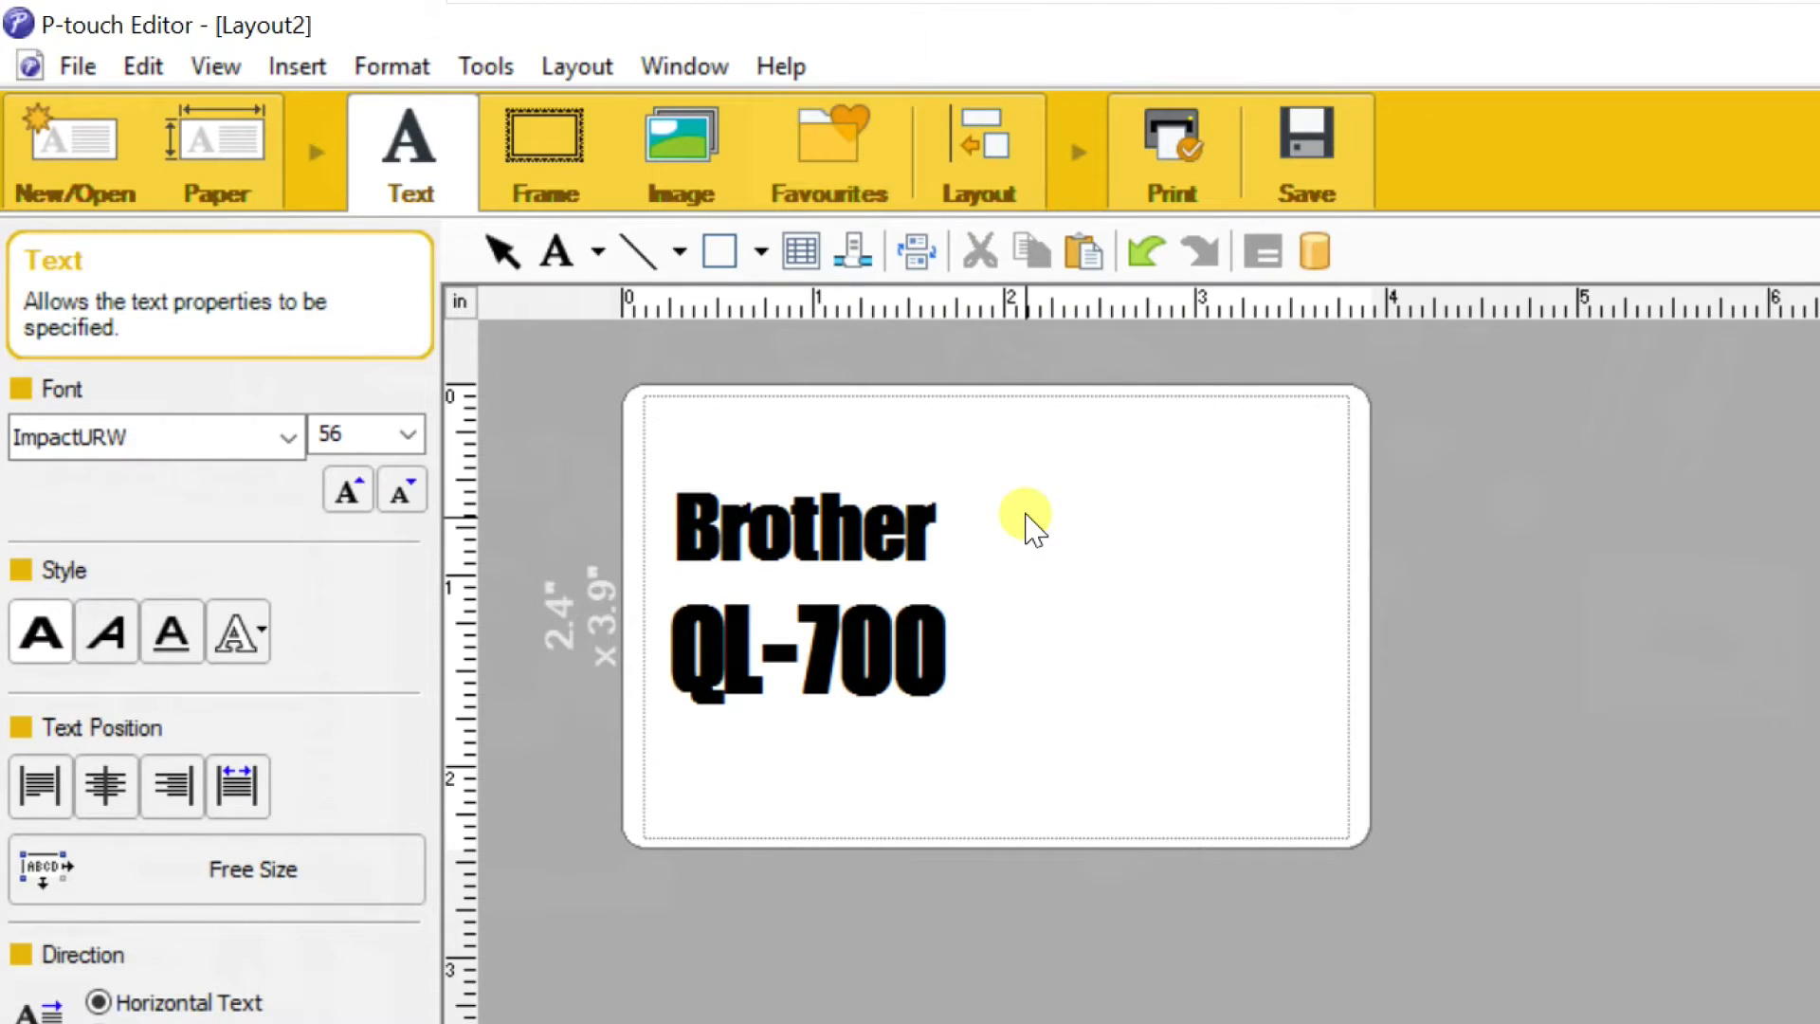
pyautogui.click(294, 68)
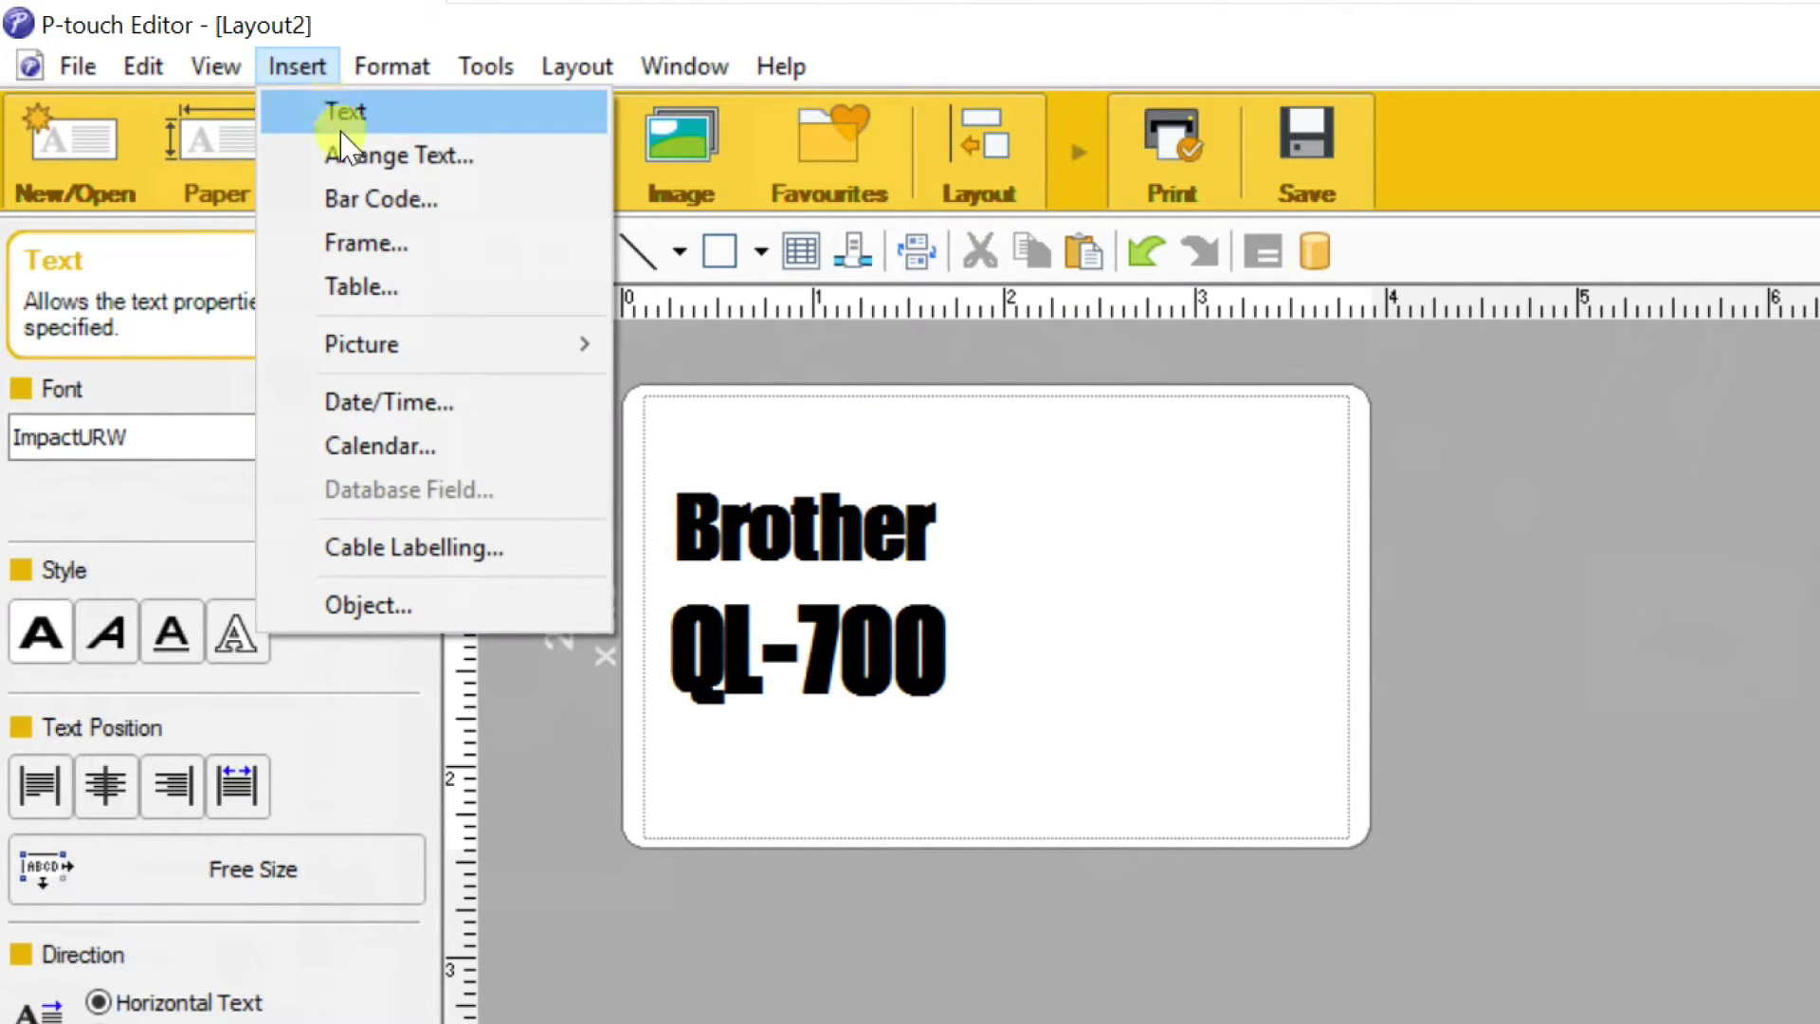
pyautogui.click(379, 200)
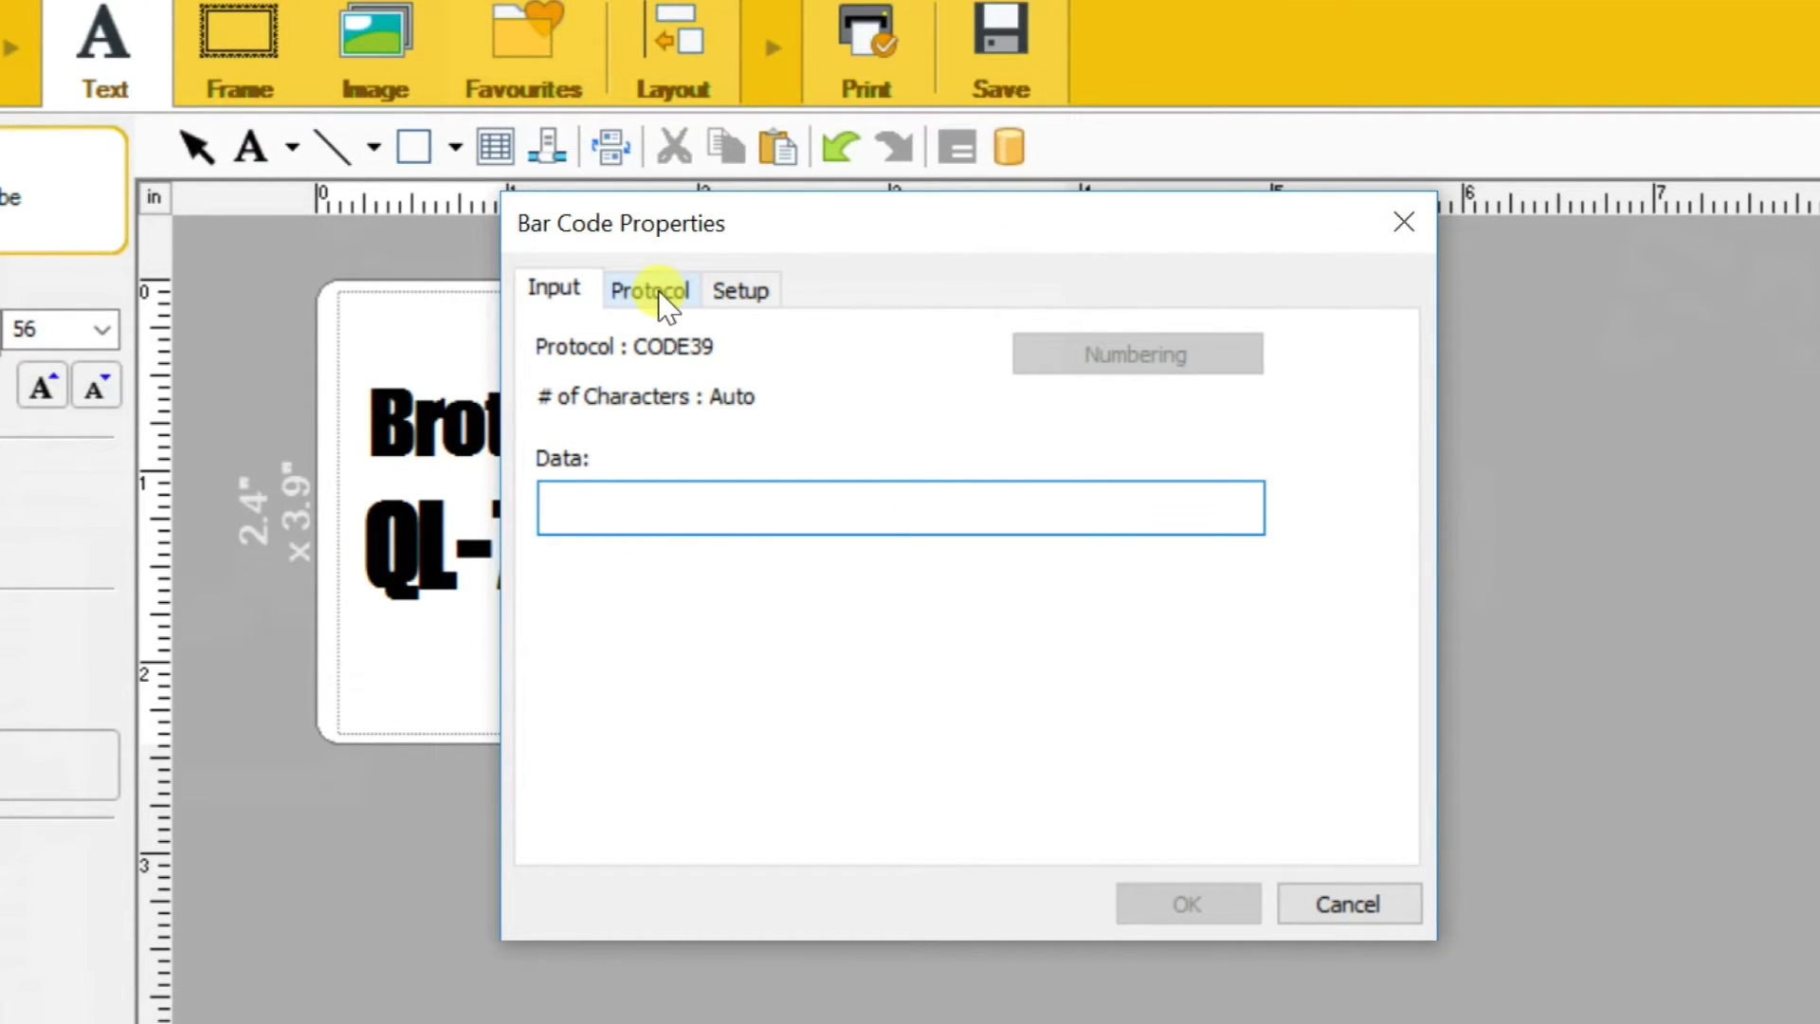
pyautogui.click(654, 291)
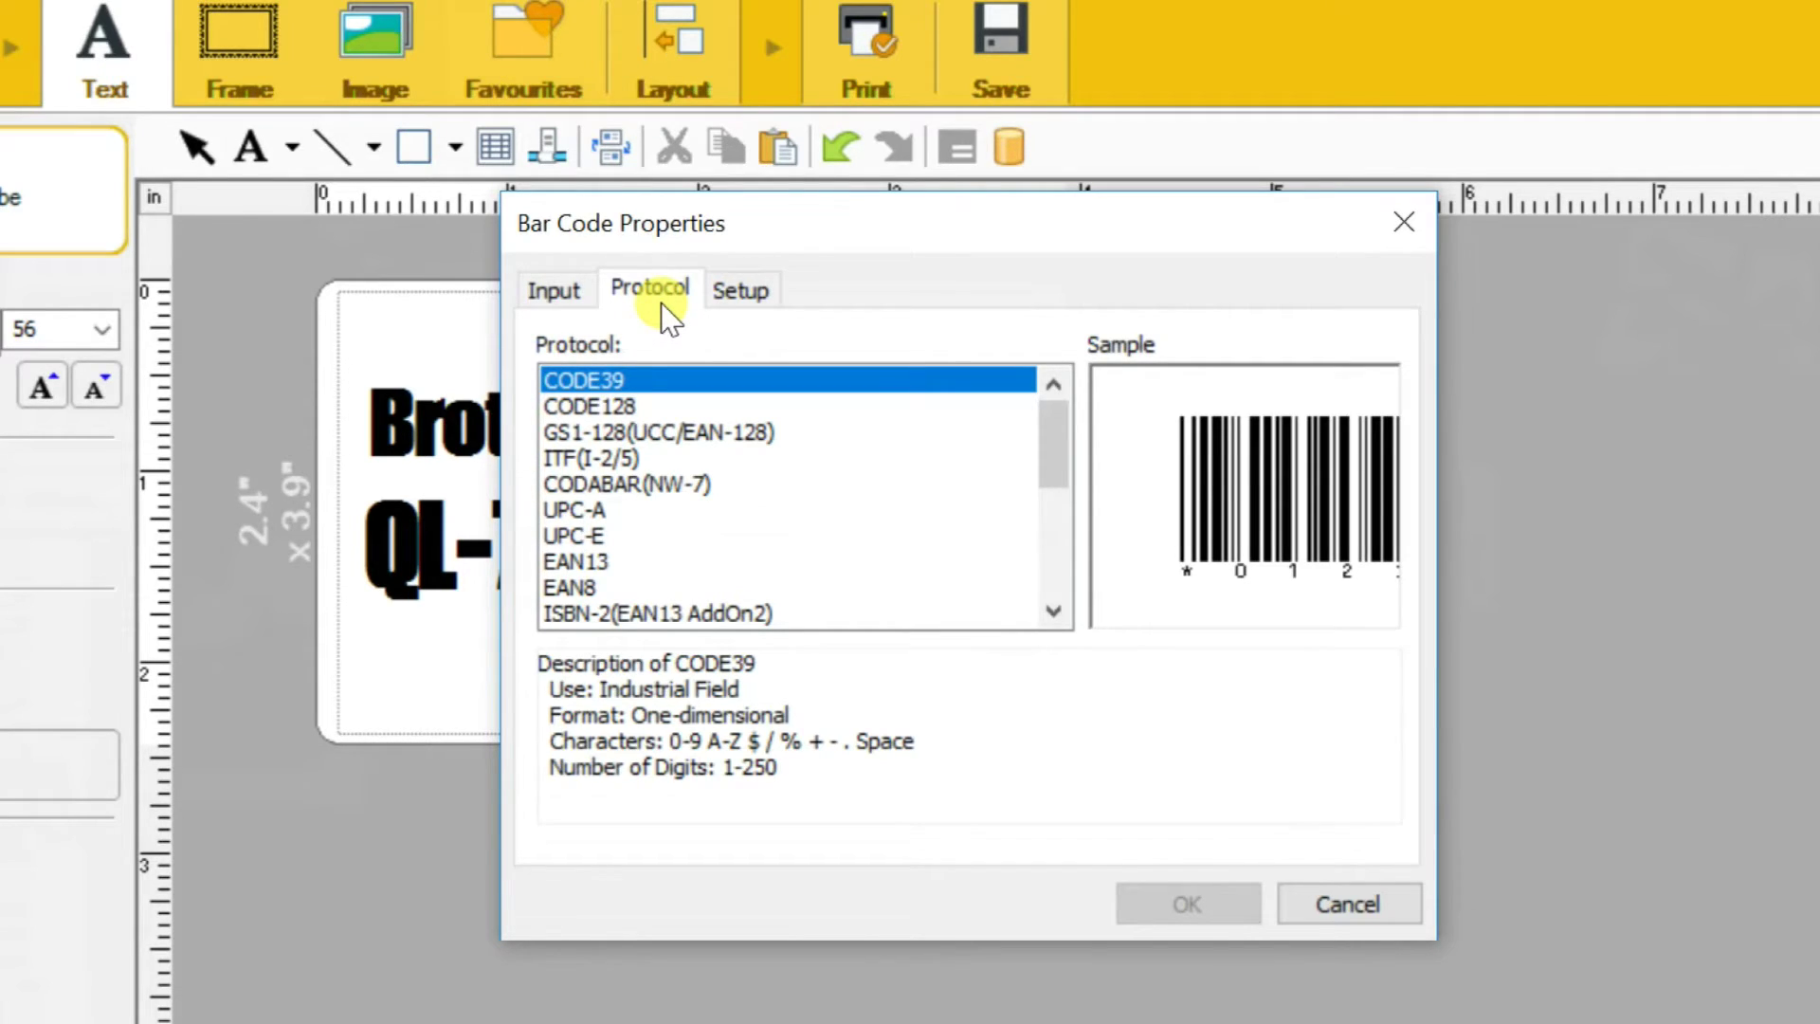
pyautogui.click(577, 564)
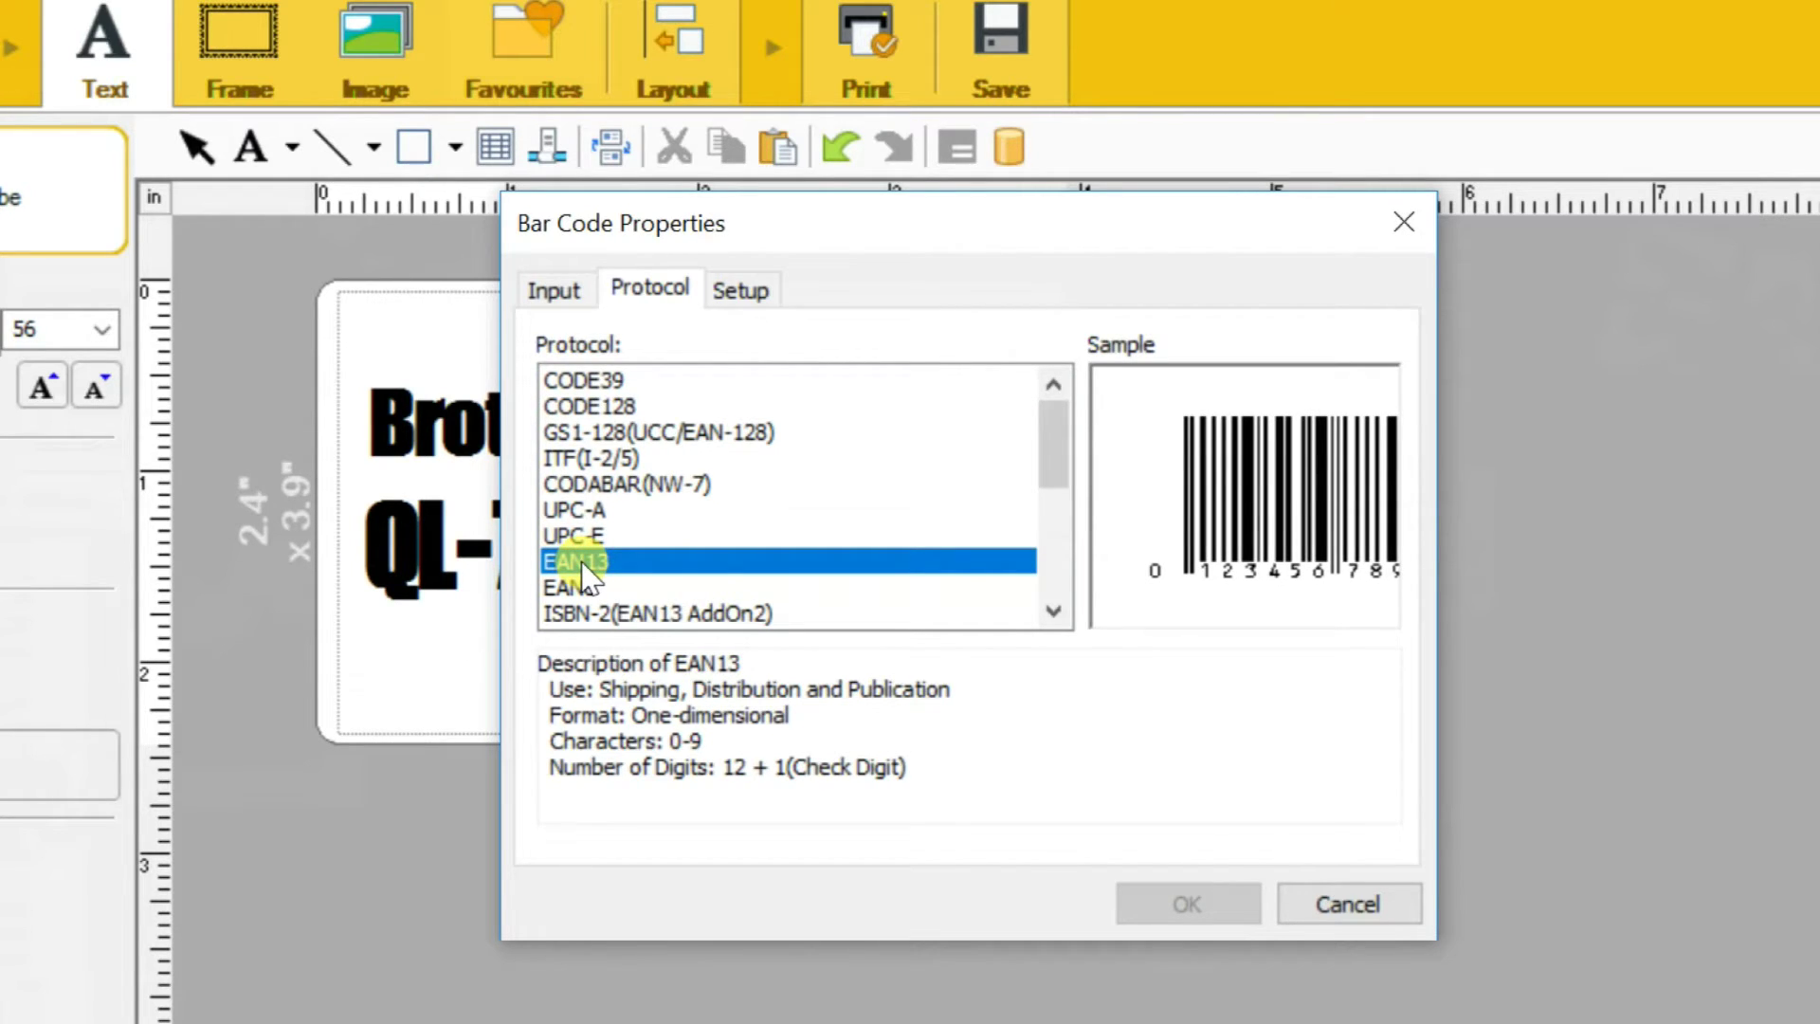
pyautogui.click(564, 294)
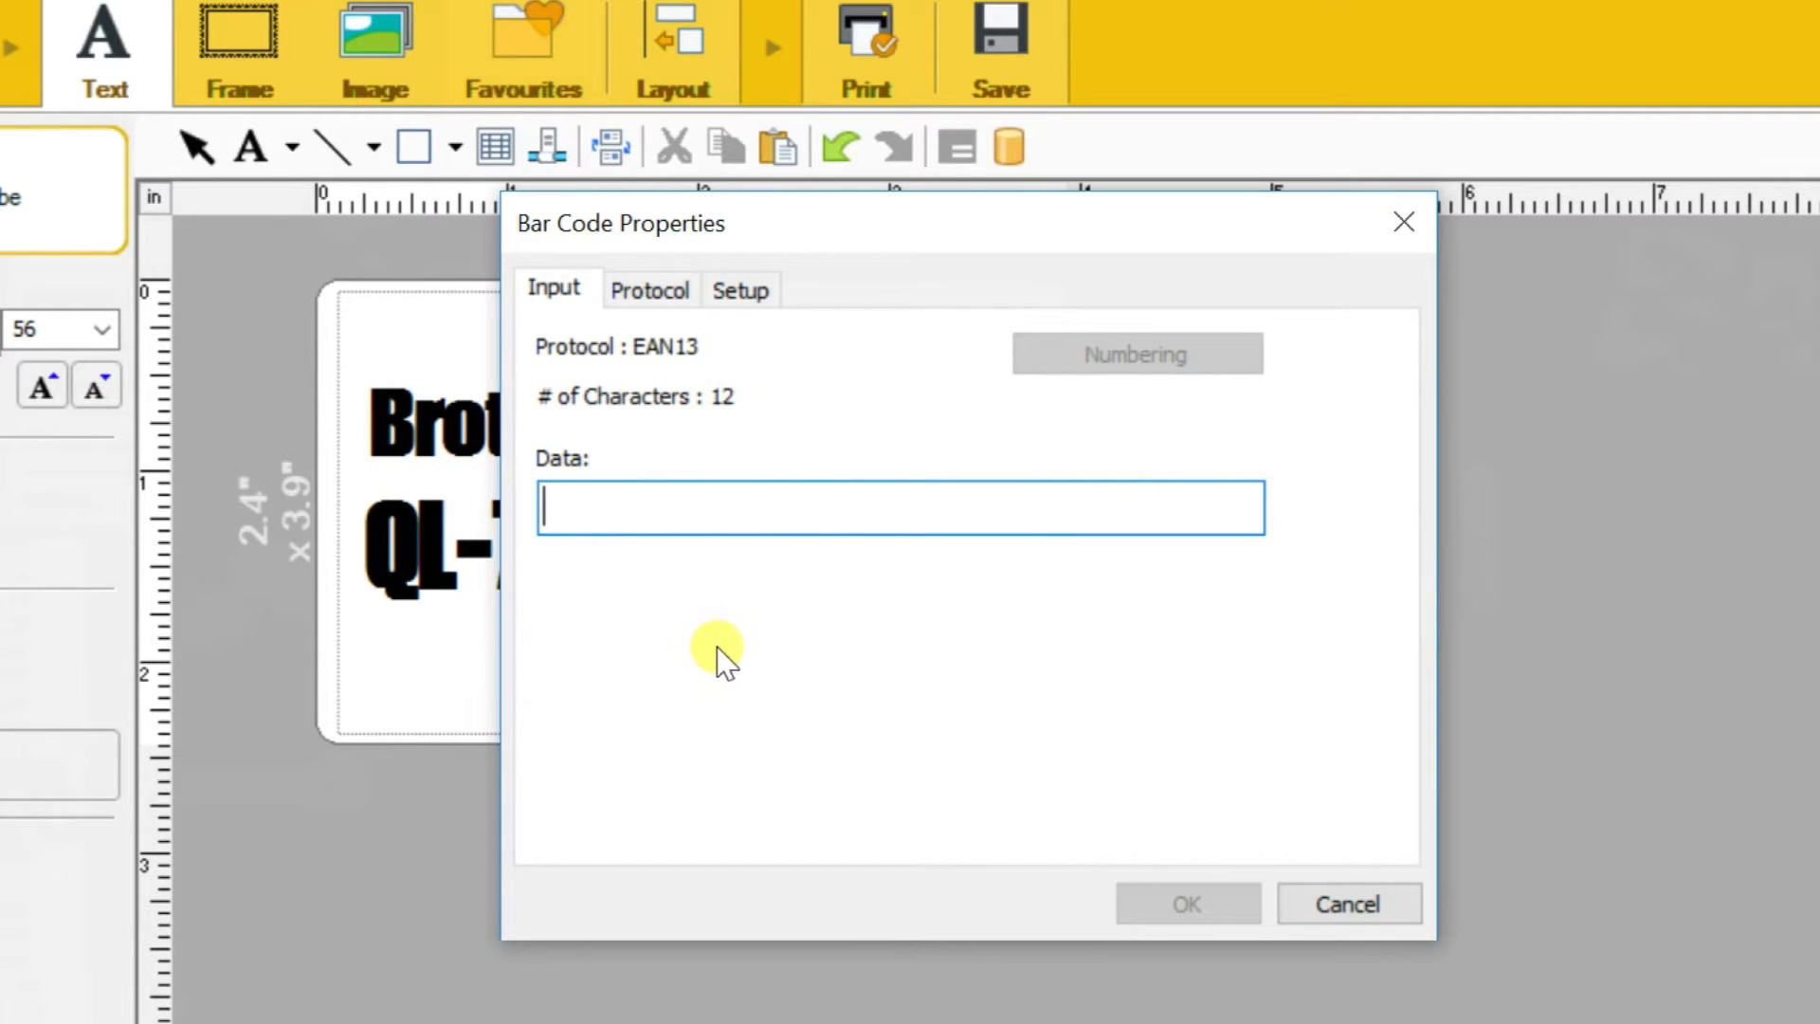
pyautogui.write('98650432')
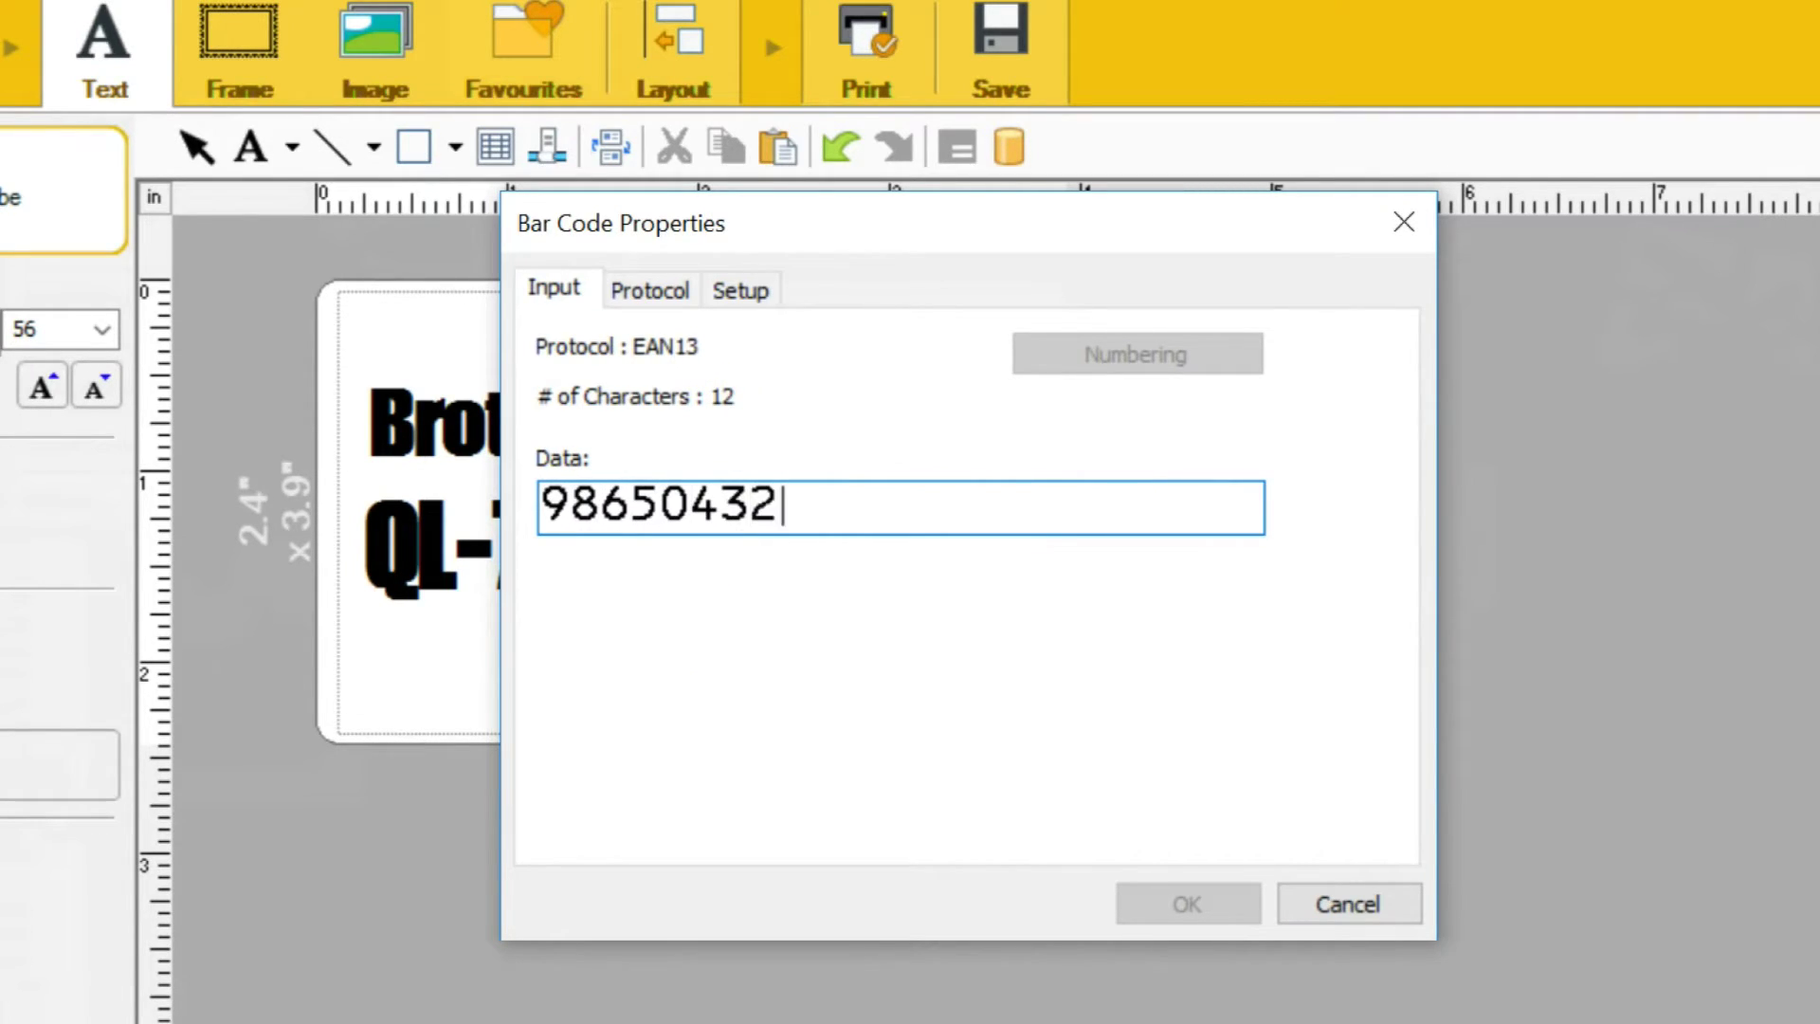
pyautogui.write('2134')
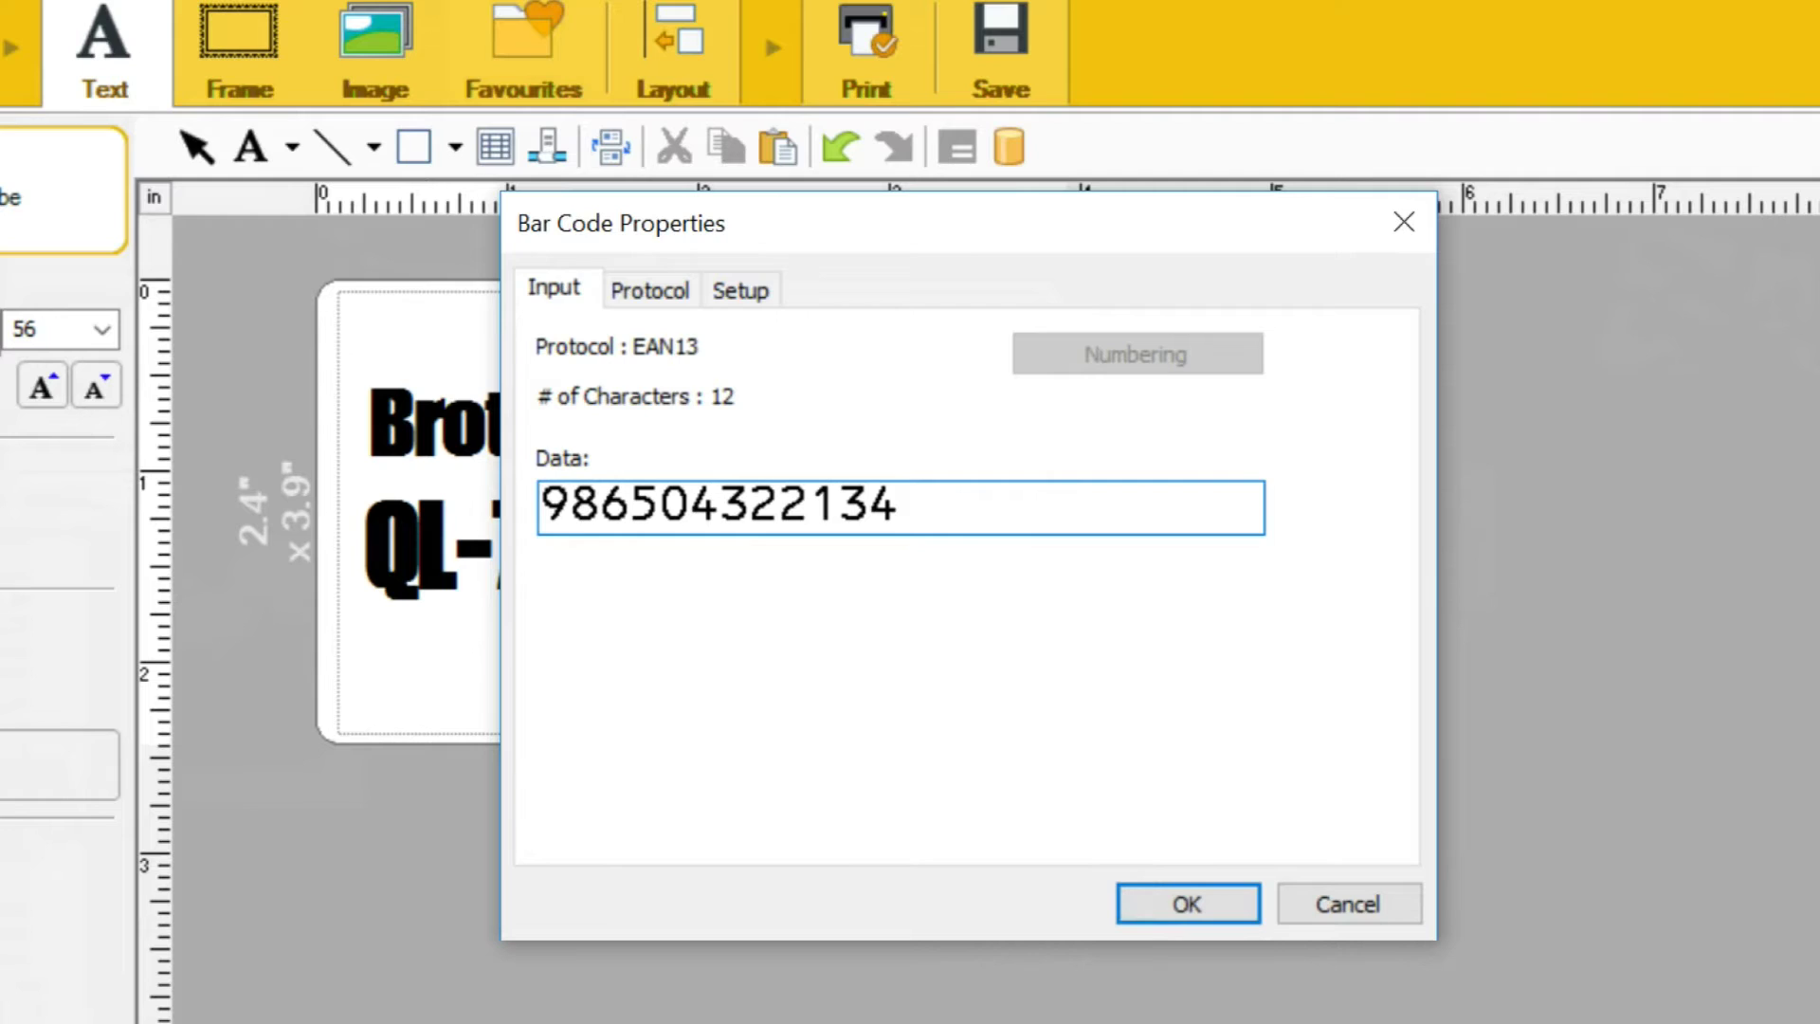
pyautogui.click(1189, 906)
# Move the barcode to the label's upper right and stretch it taller
pyautogui.moveTo(487, 642); pyautogui.dragTo(853, 422)
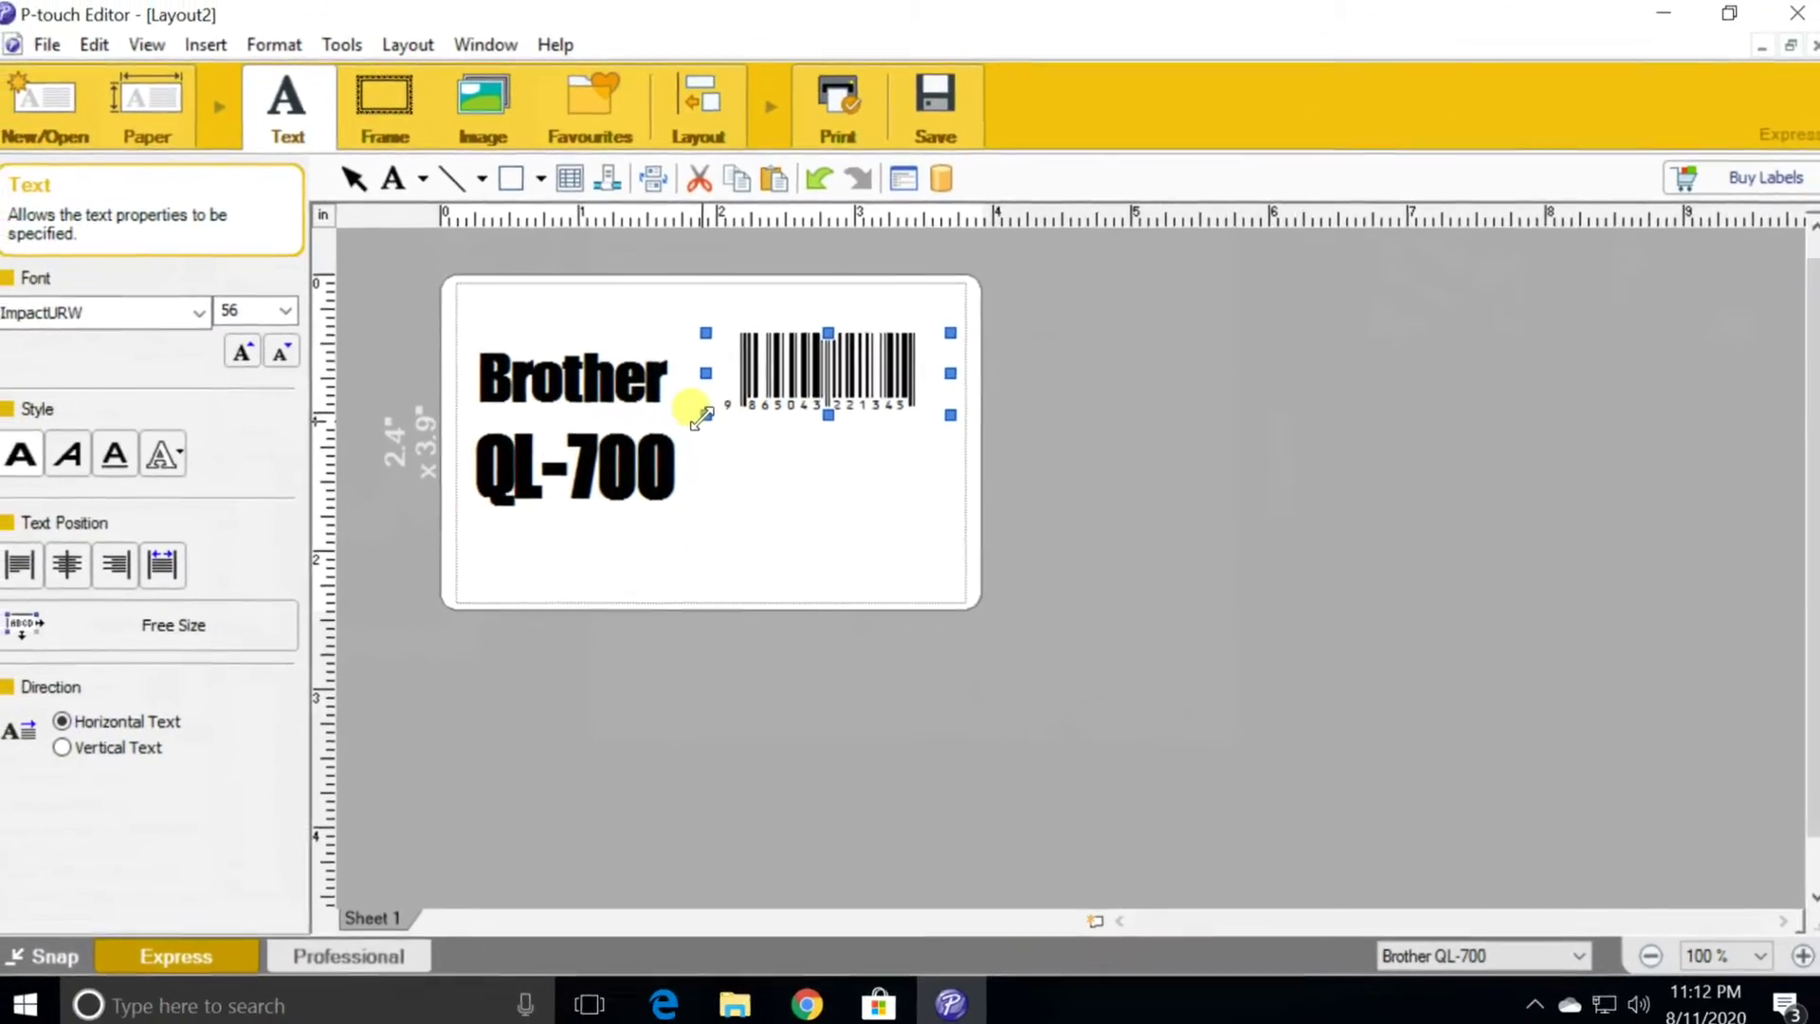
pyautogui.moveTo(701, 417); pyautogui.dragTo(666, 437)
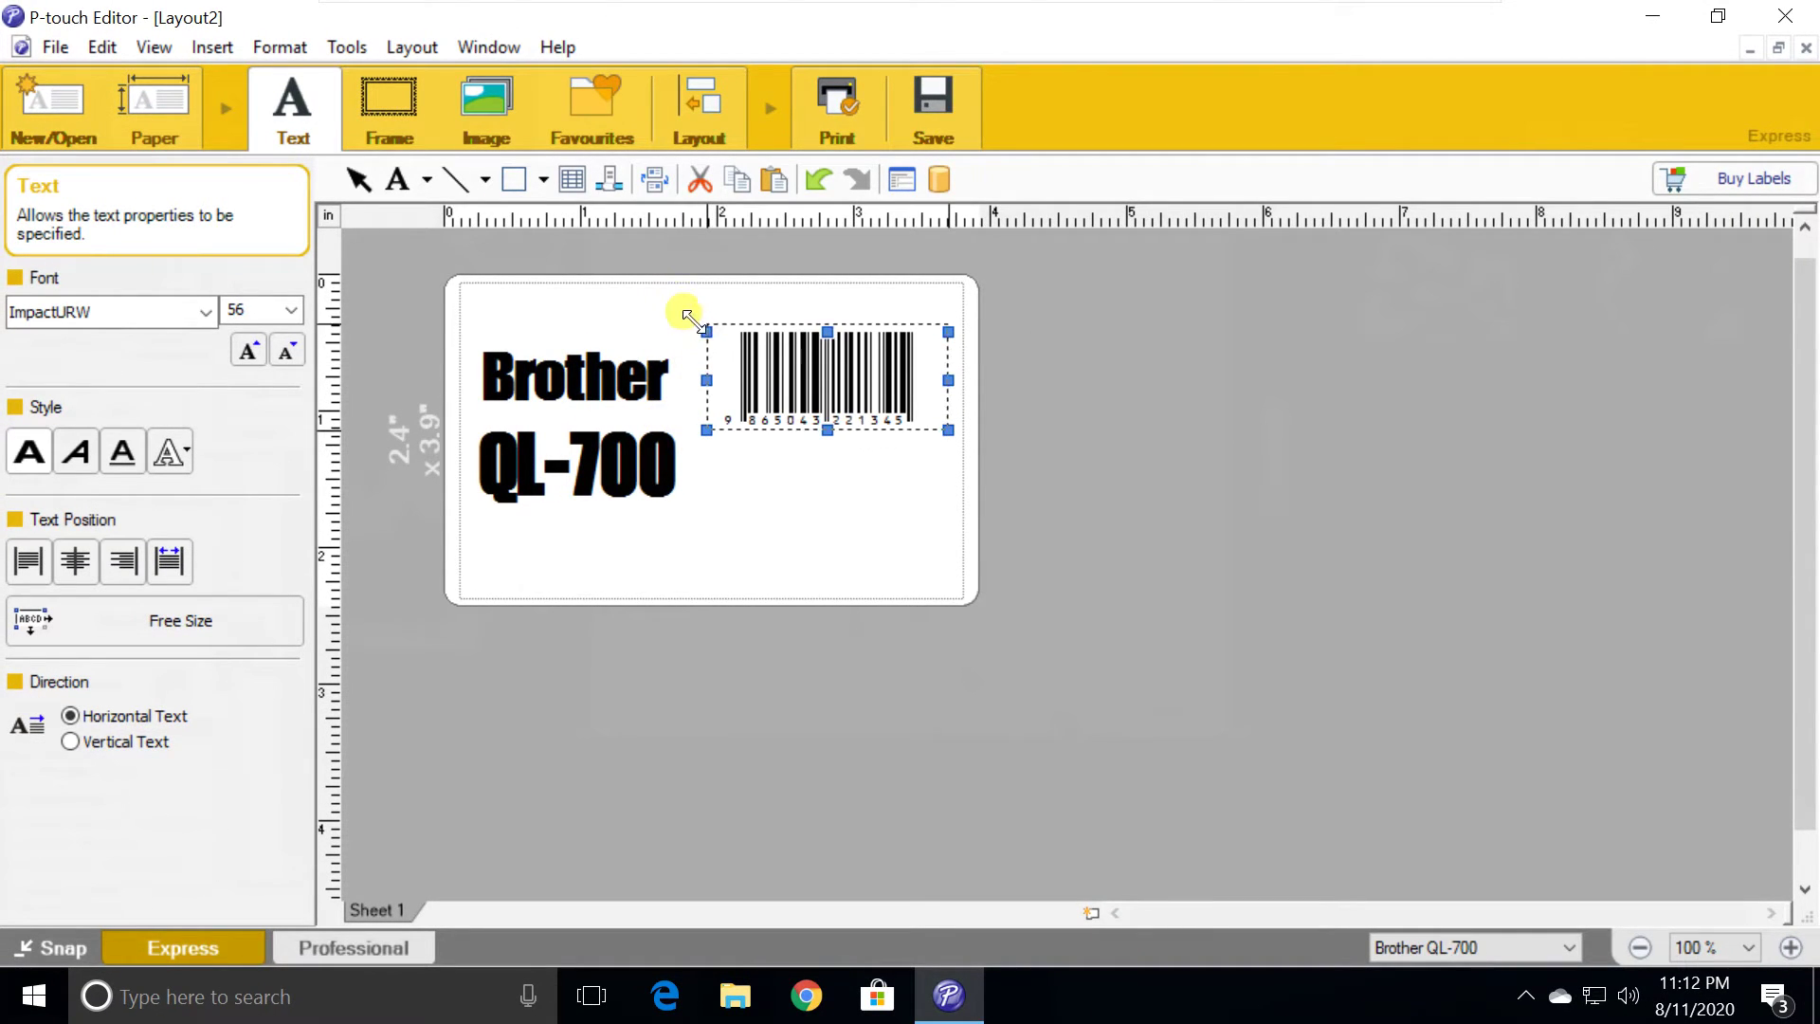
pyautogui.moveTo(688, 316); pyautogui.dragTo(683, 296)
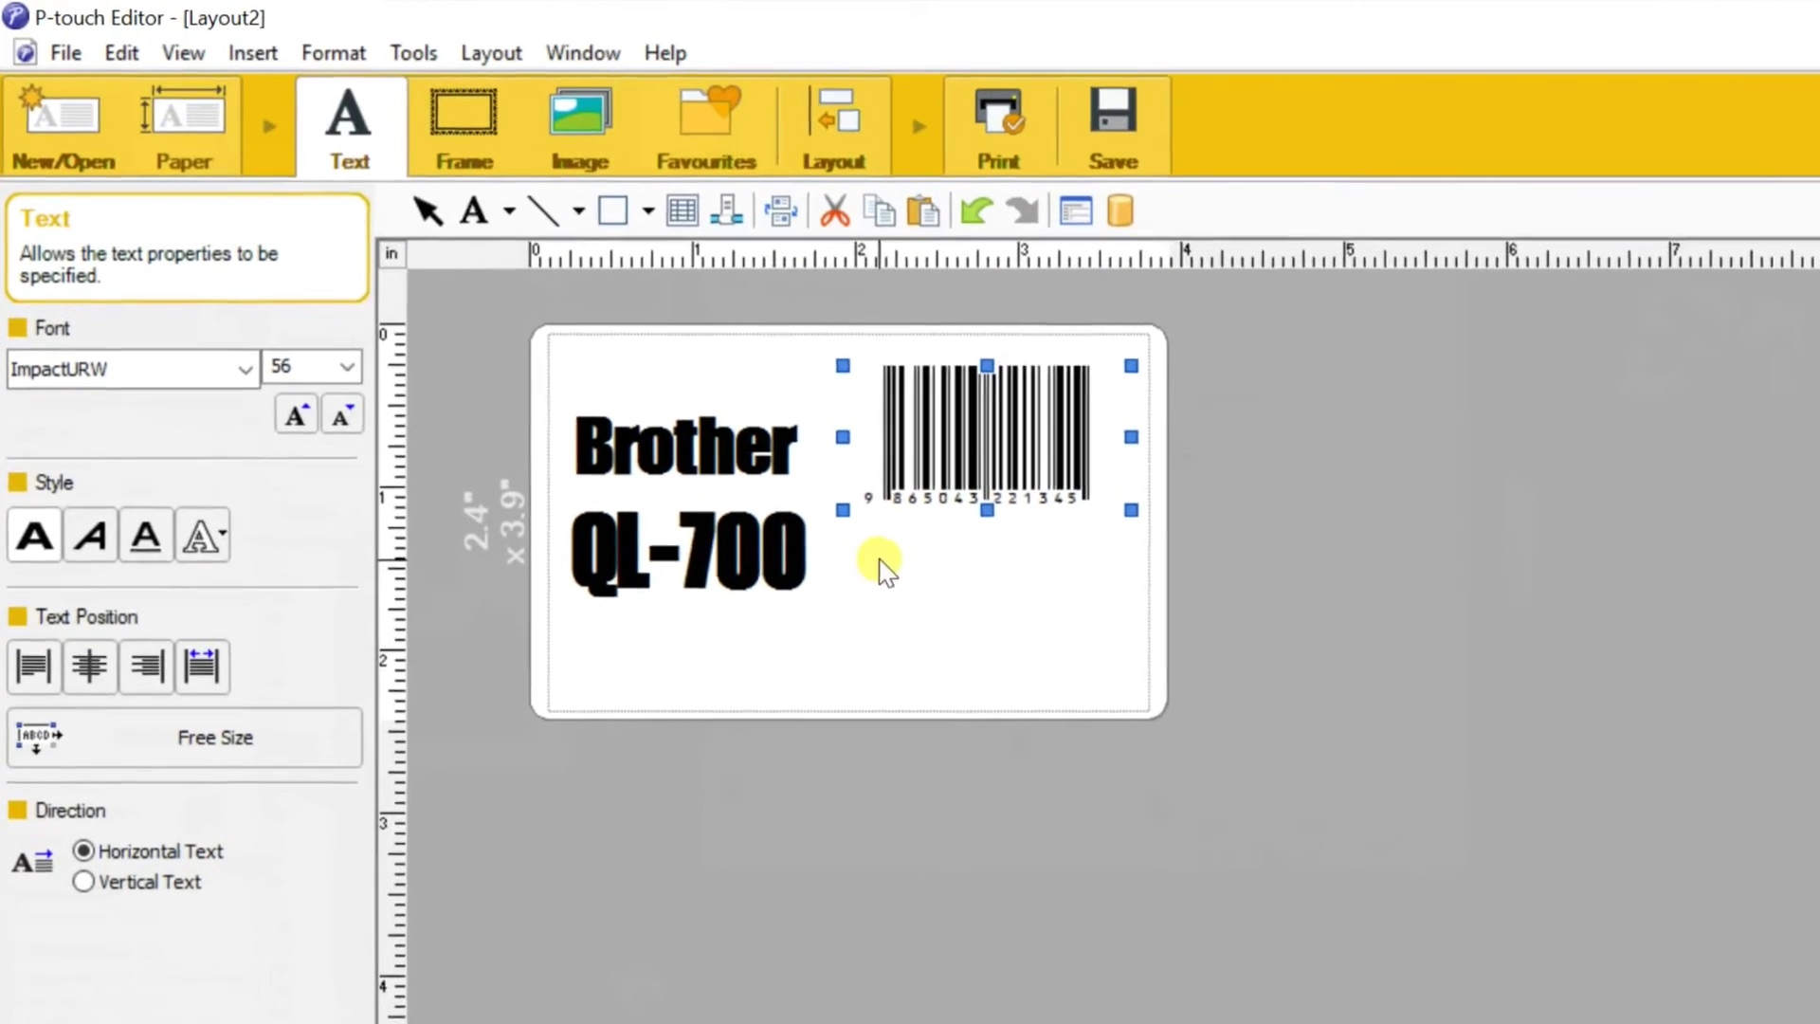
pyautogui.click(872, 597)
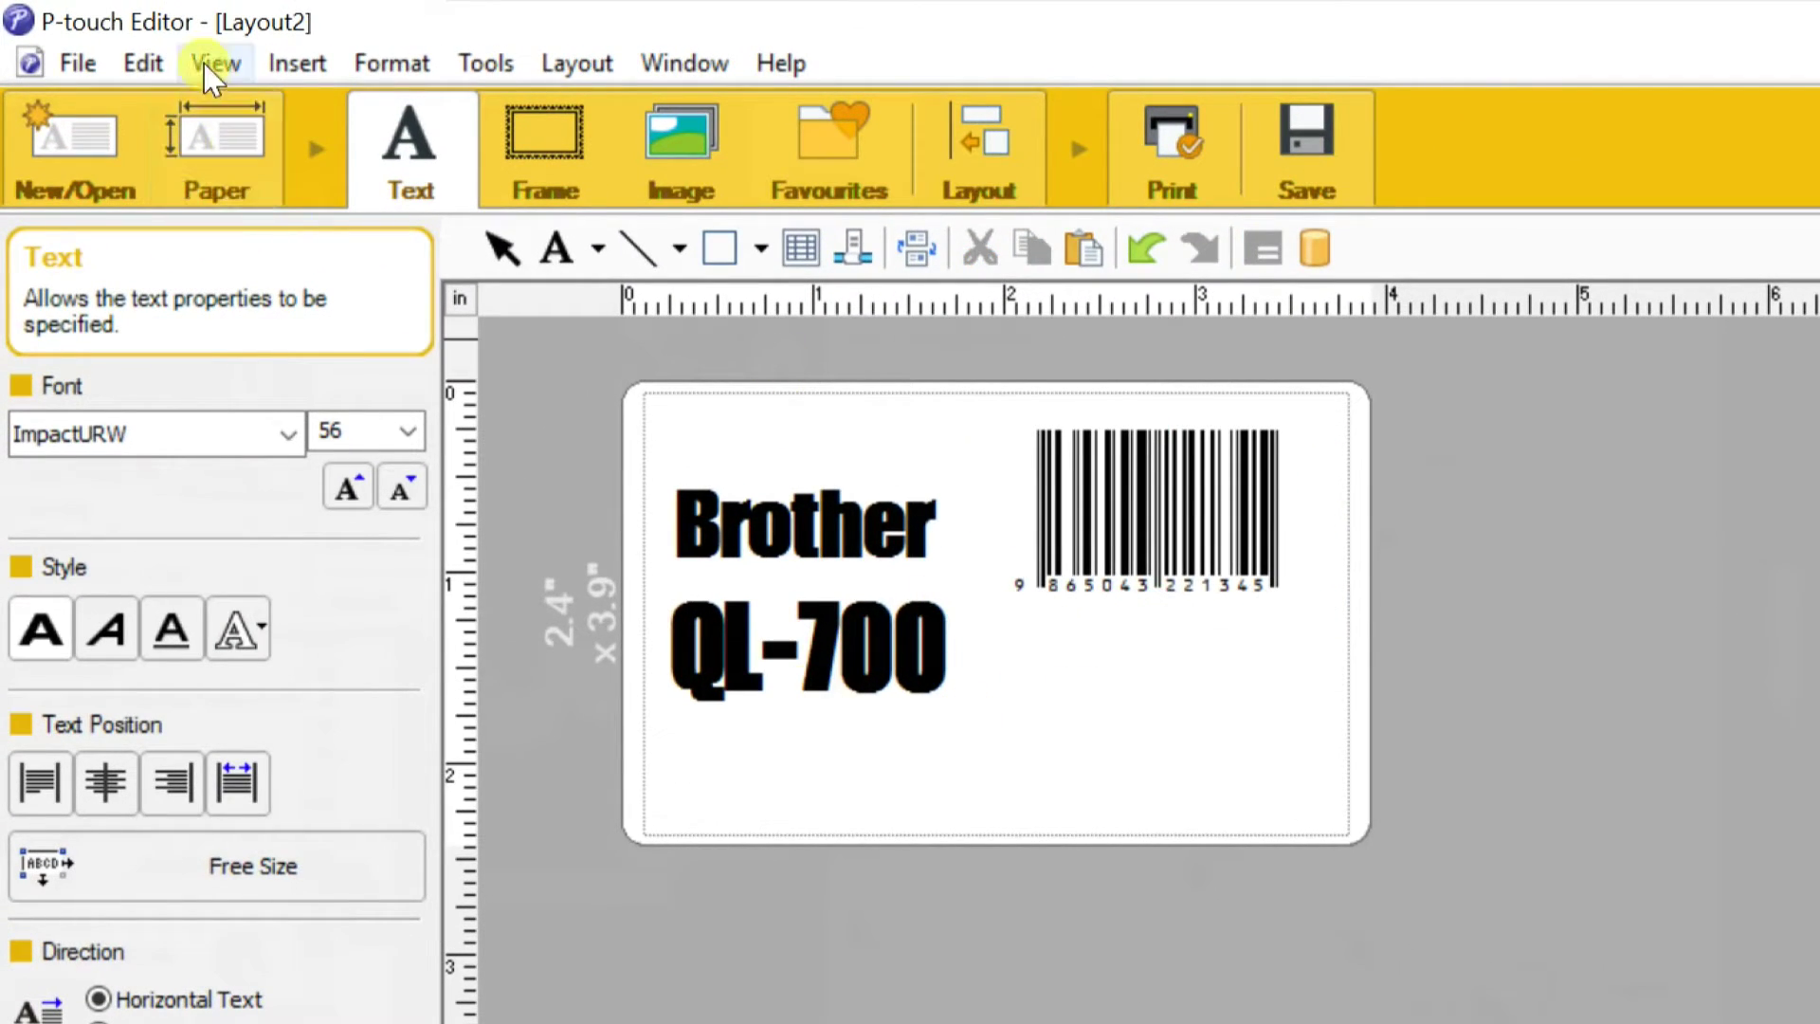
# Insert the smiling-face emoji clip art and place it at the lower left below QL-700
pyautogui.click(286, 69)
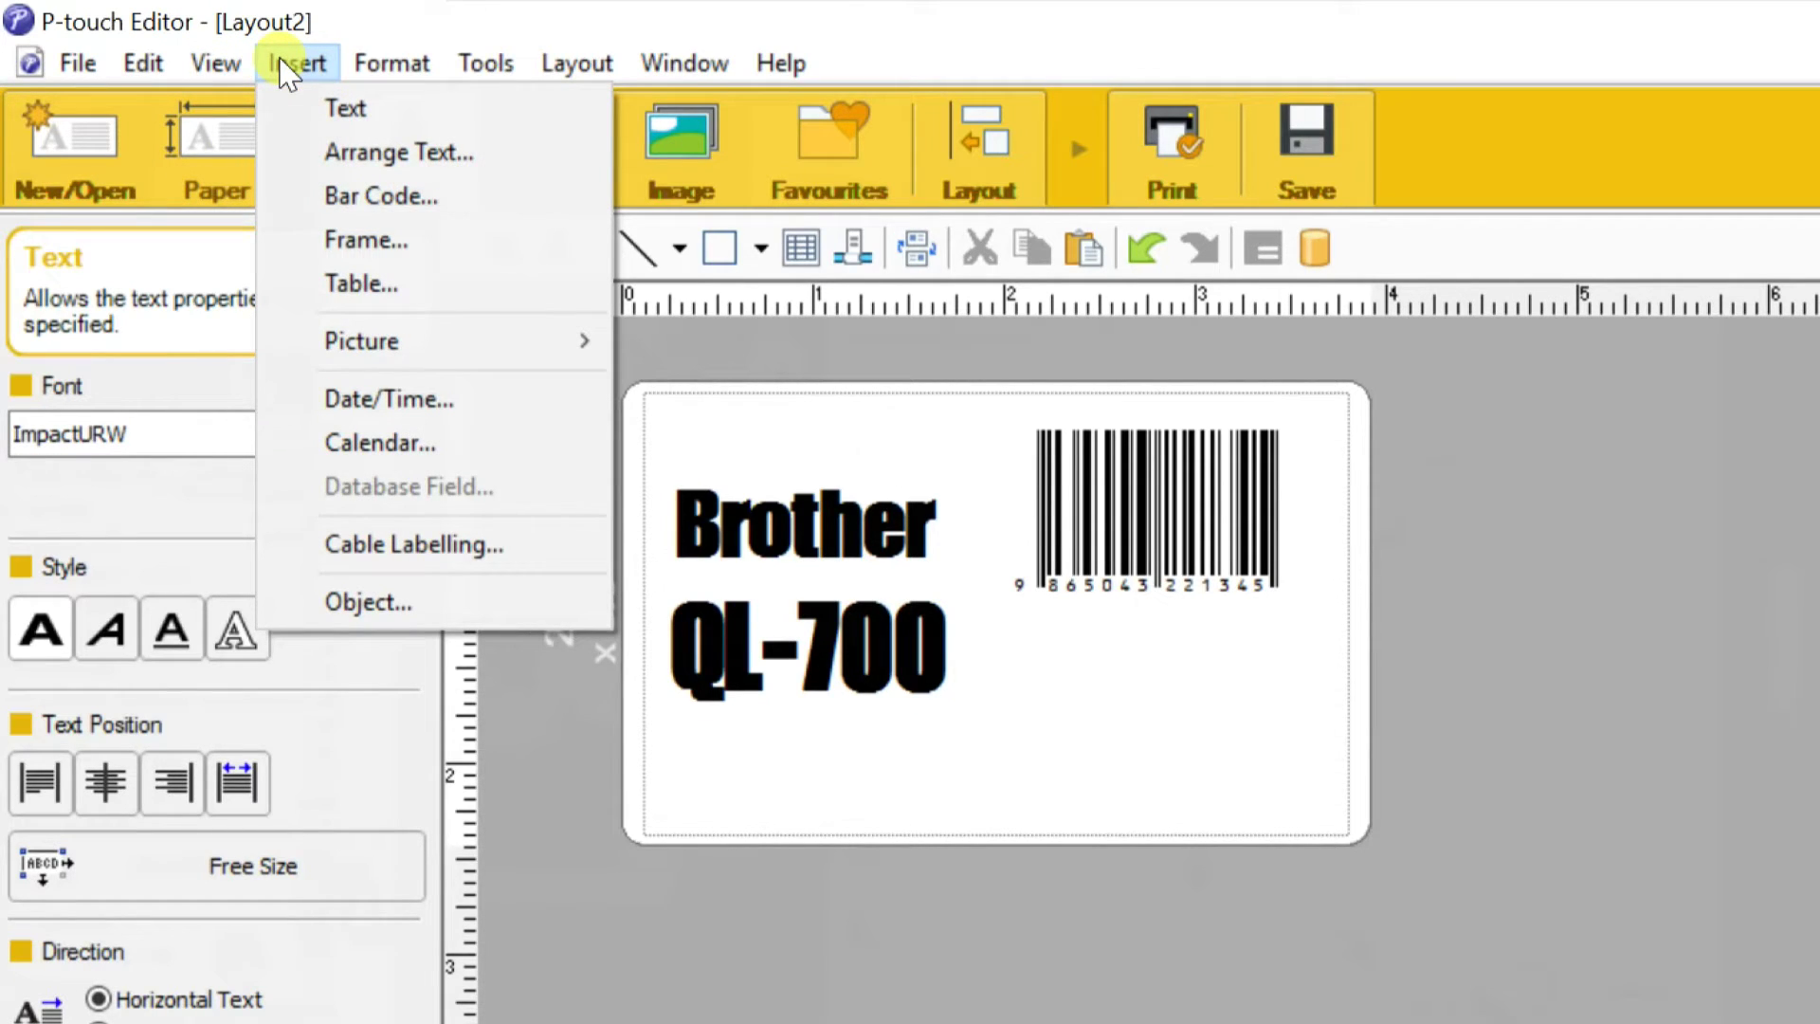
pyautogui.moveTo(394, 351)
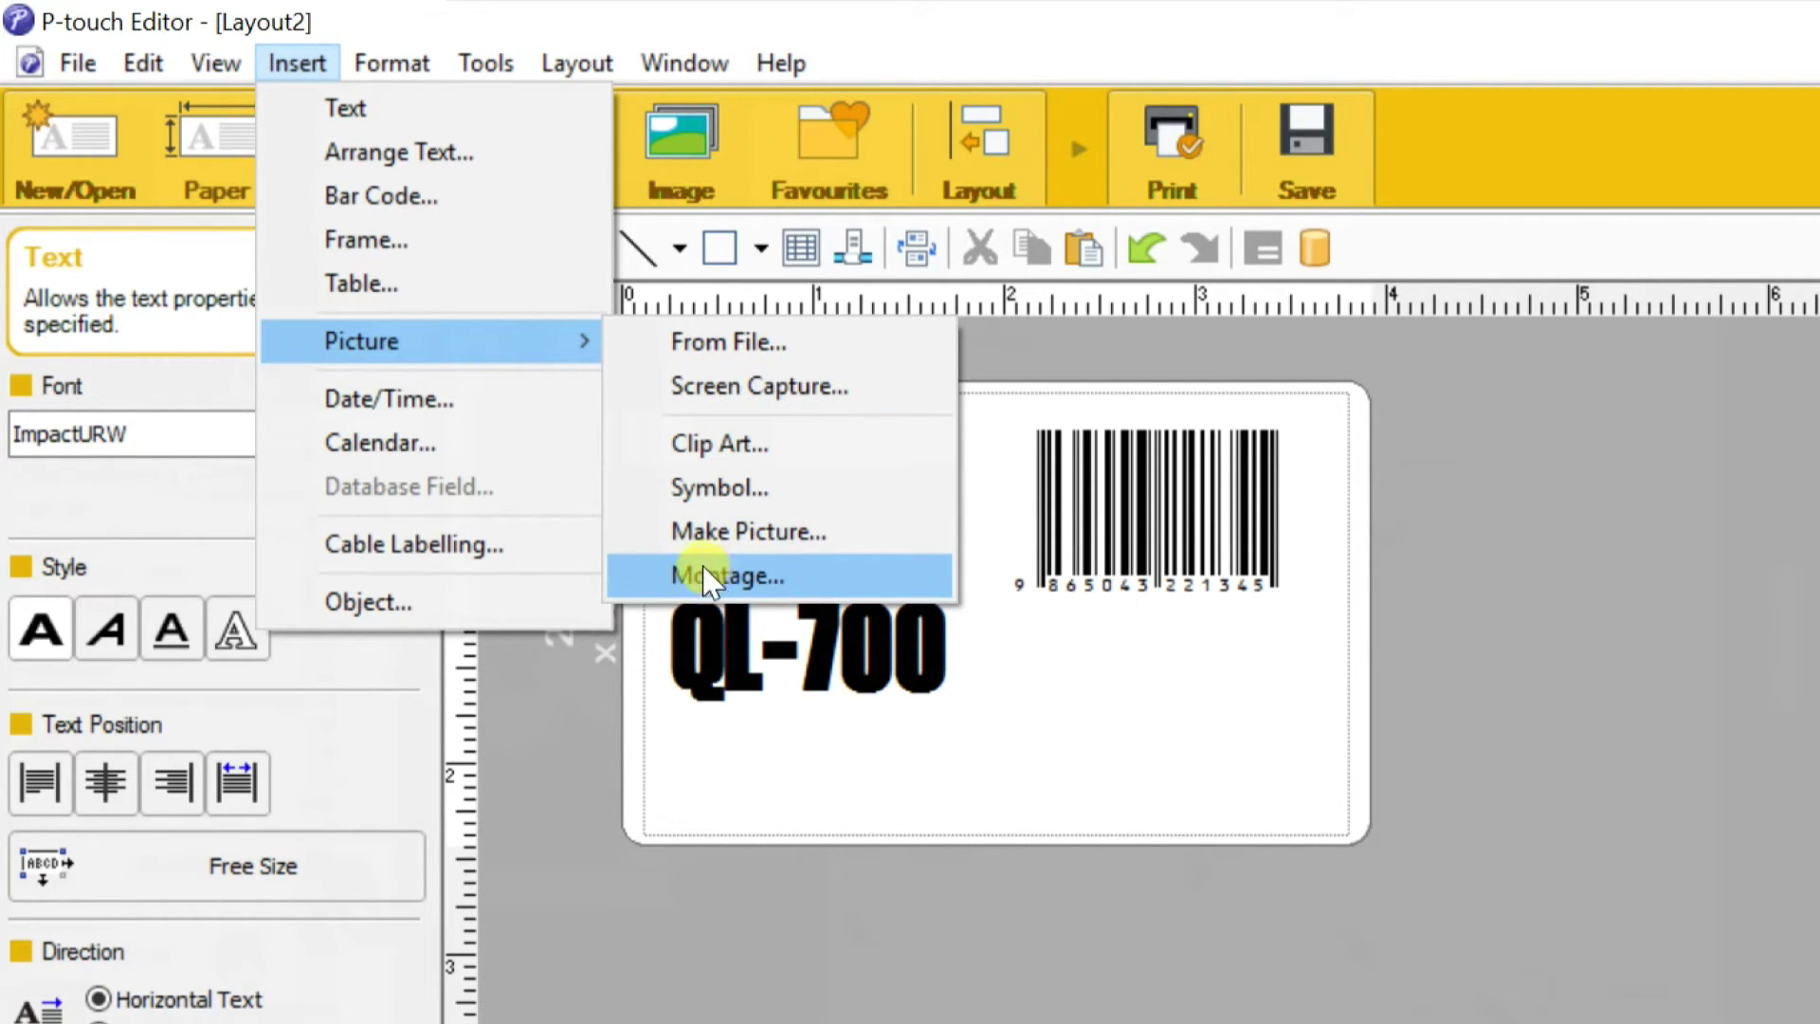
pyautogui.click(713, 446)
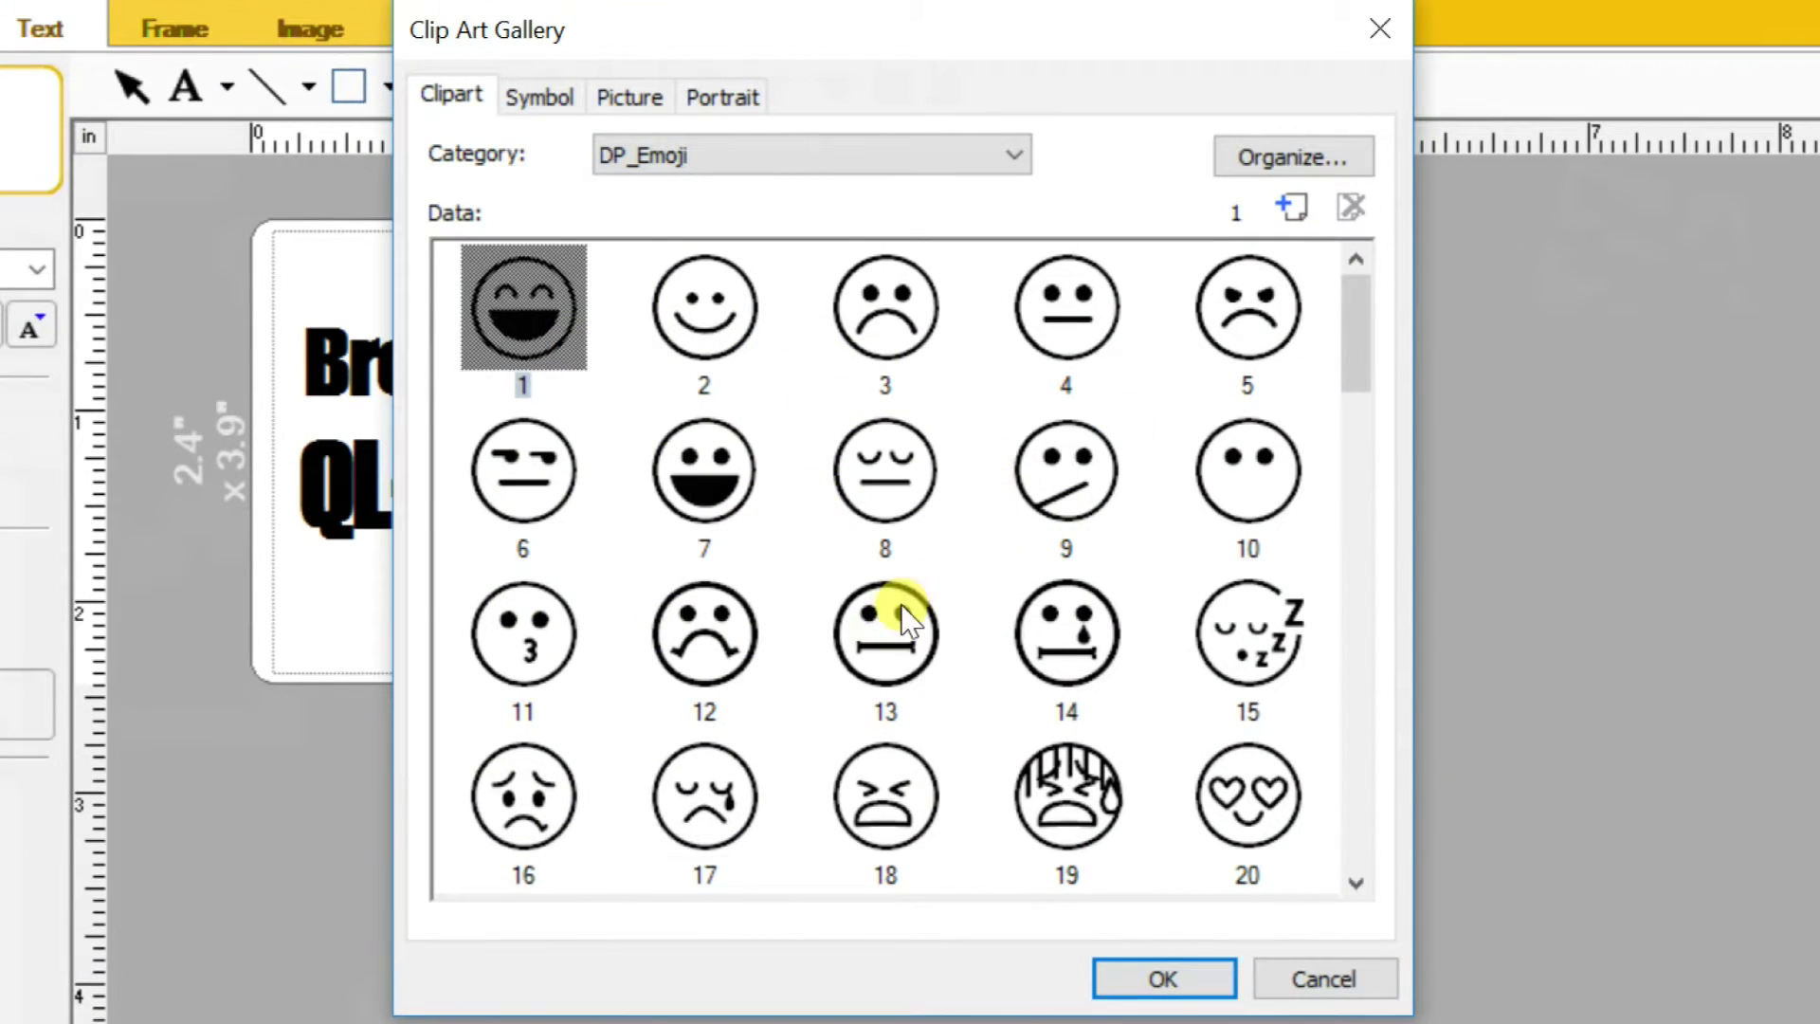
pyautogui.click(709, 305)
pyautogui.click(1143, 976)
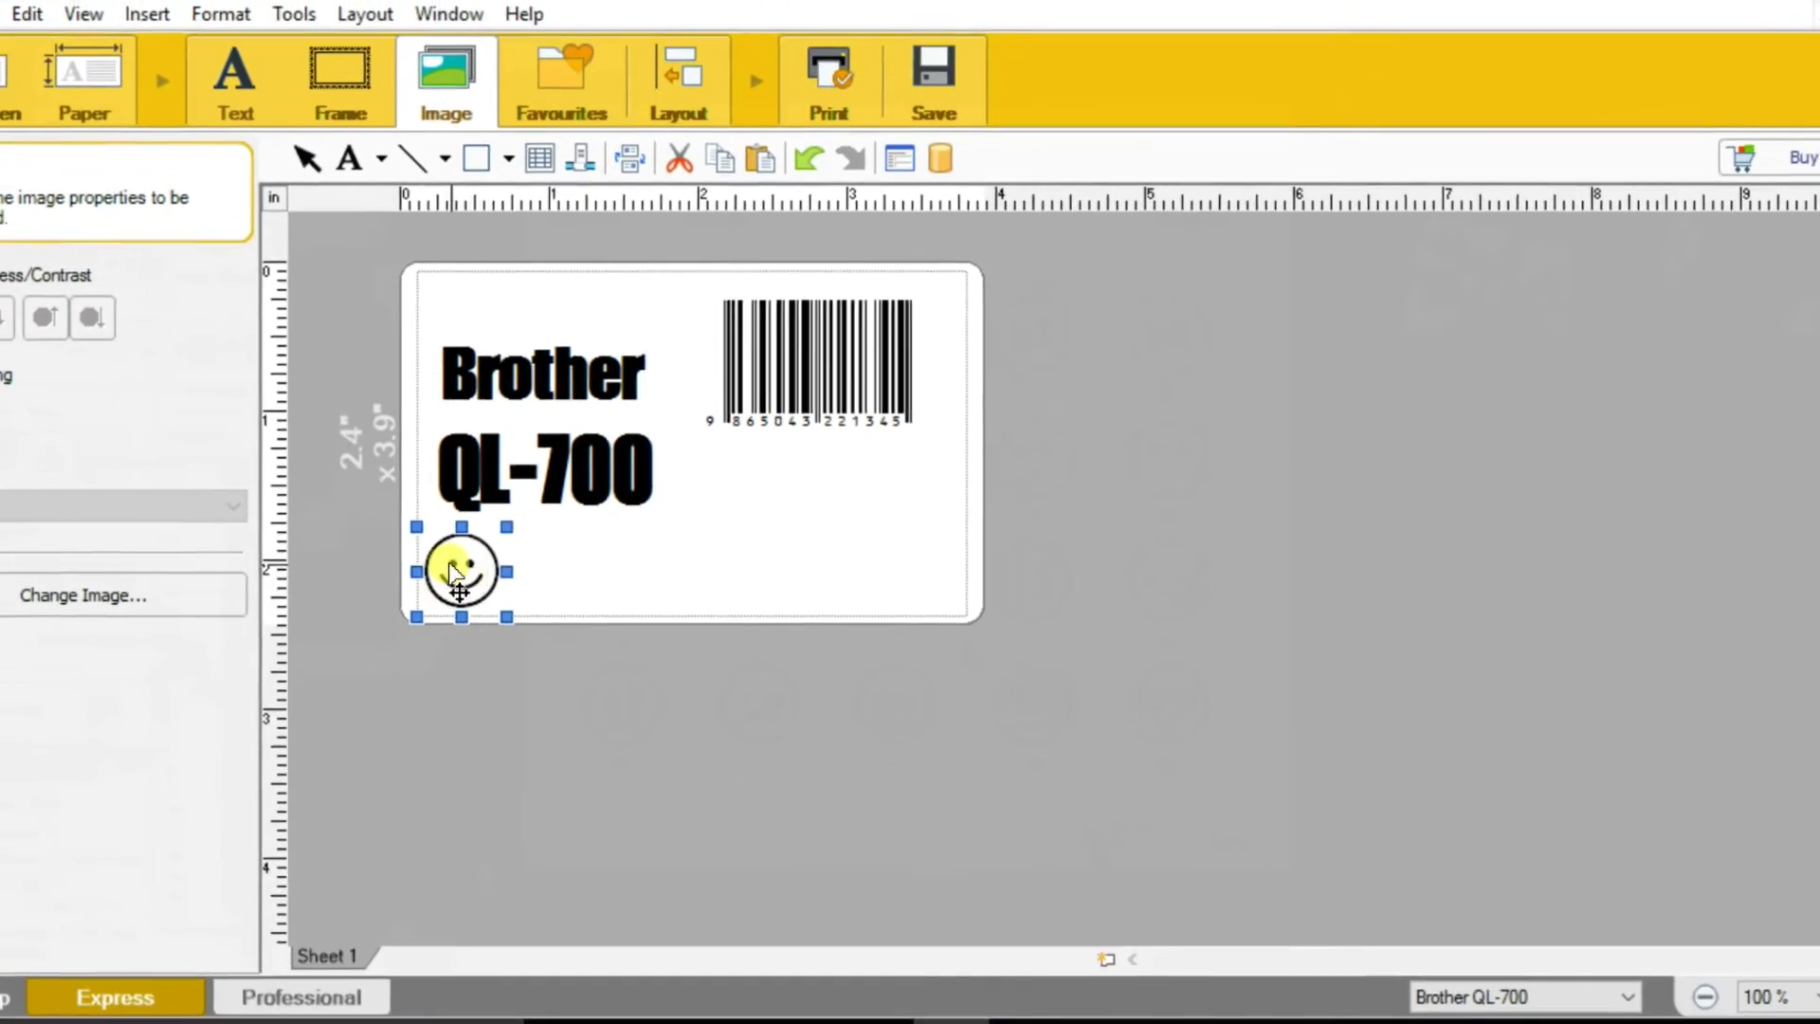
pyautogui.moveTo(329, 618); pyautogui.dragTo(569, 548)
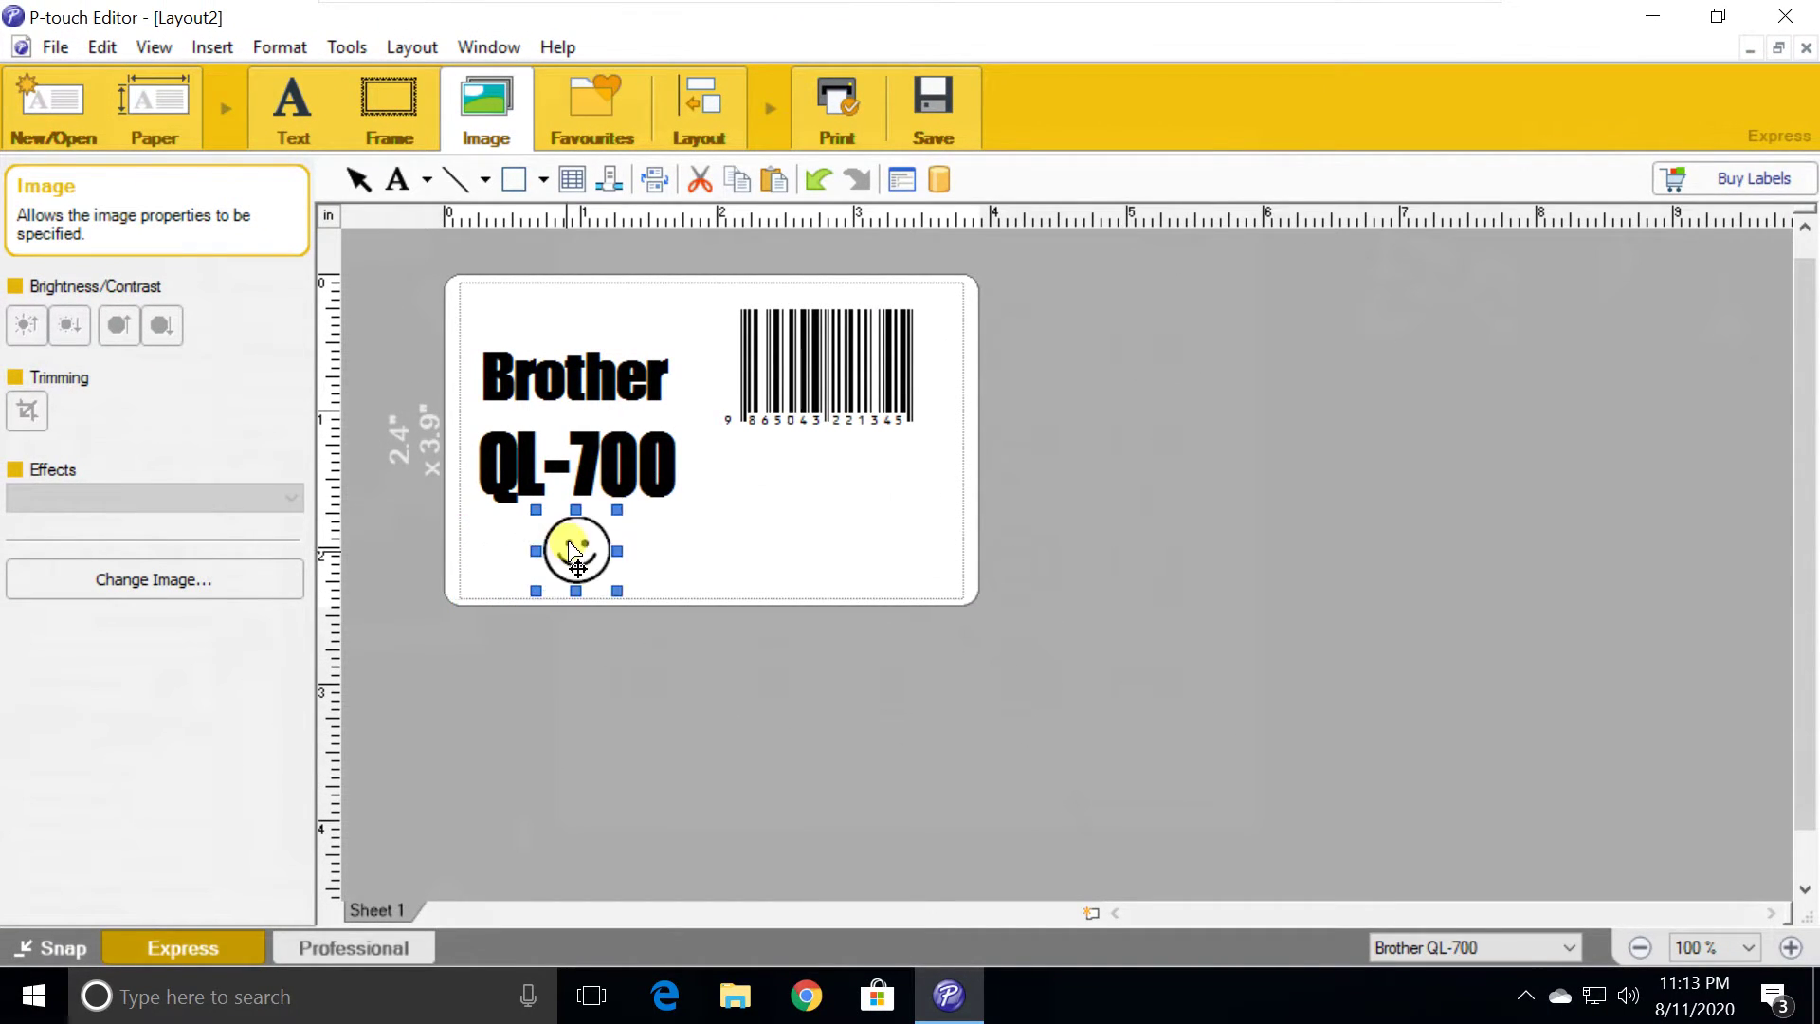
pyautogui.click(640, 545)
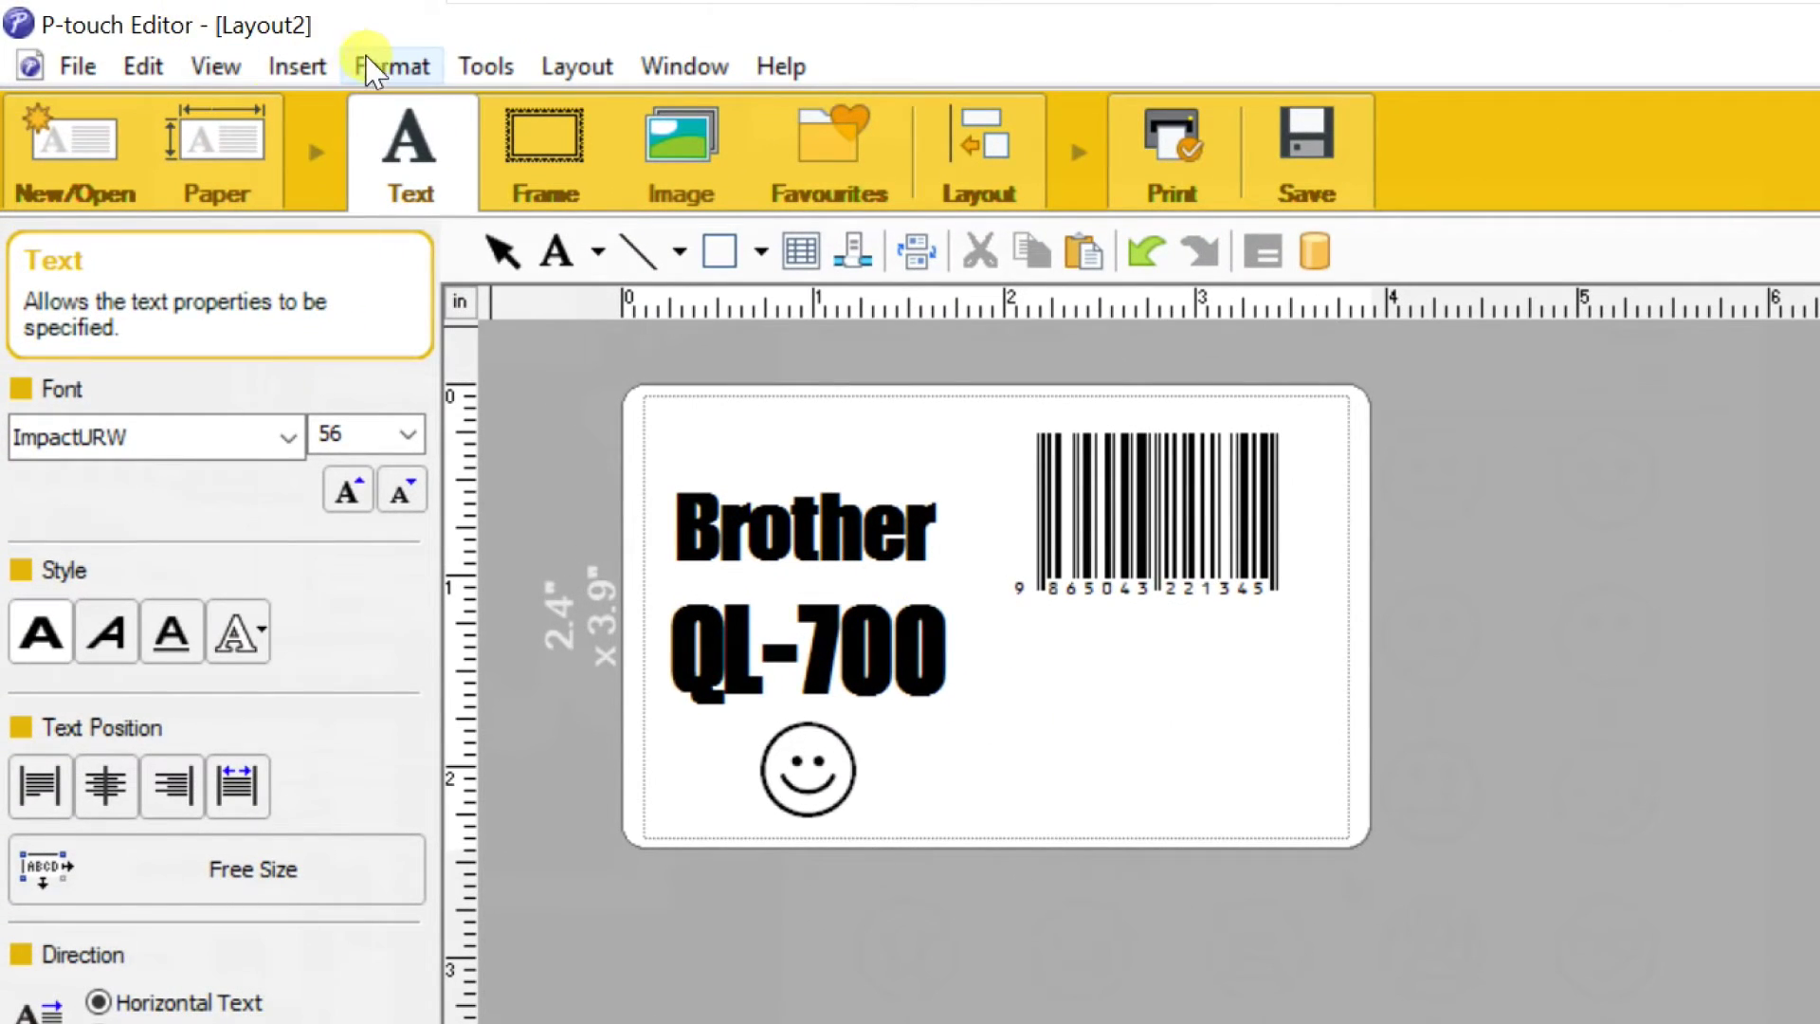
pyautogui.click(297, 71)
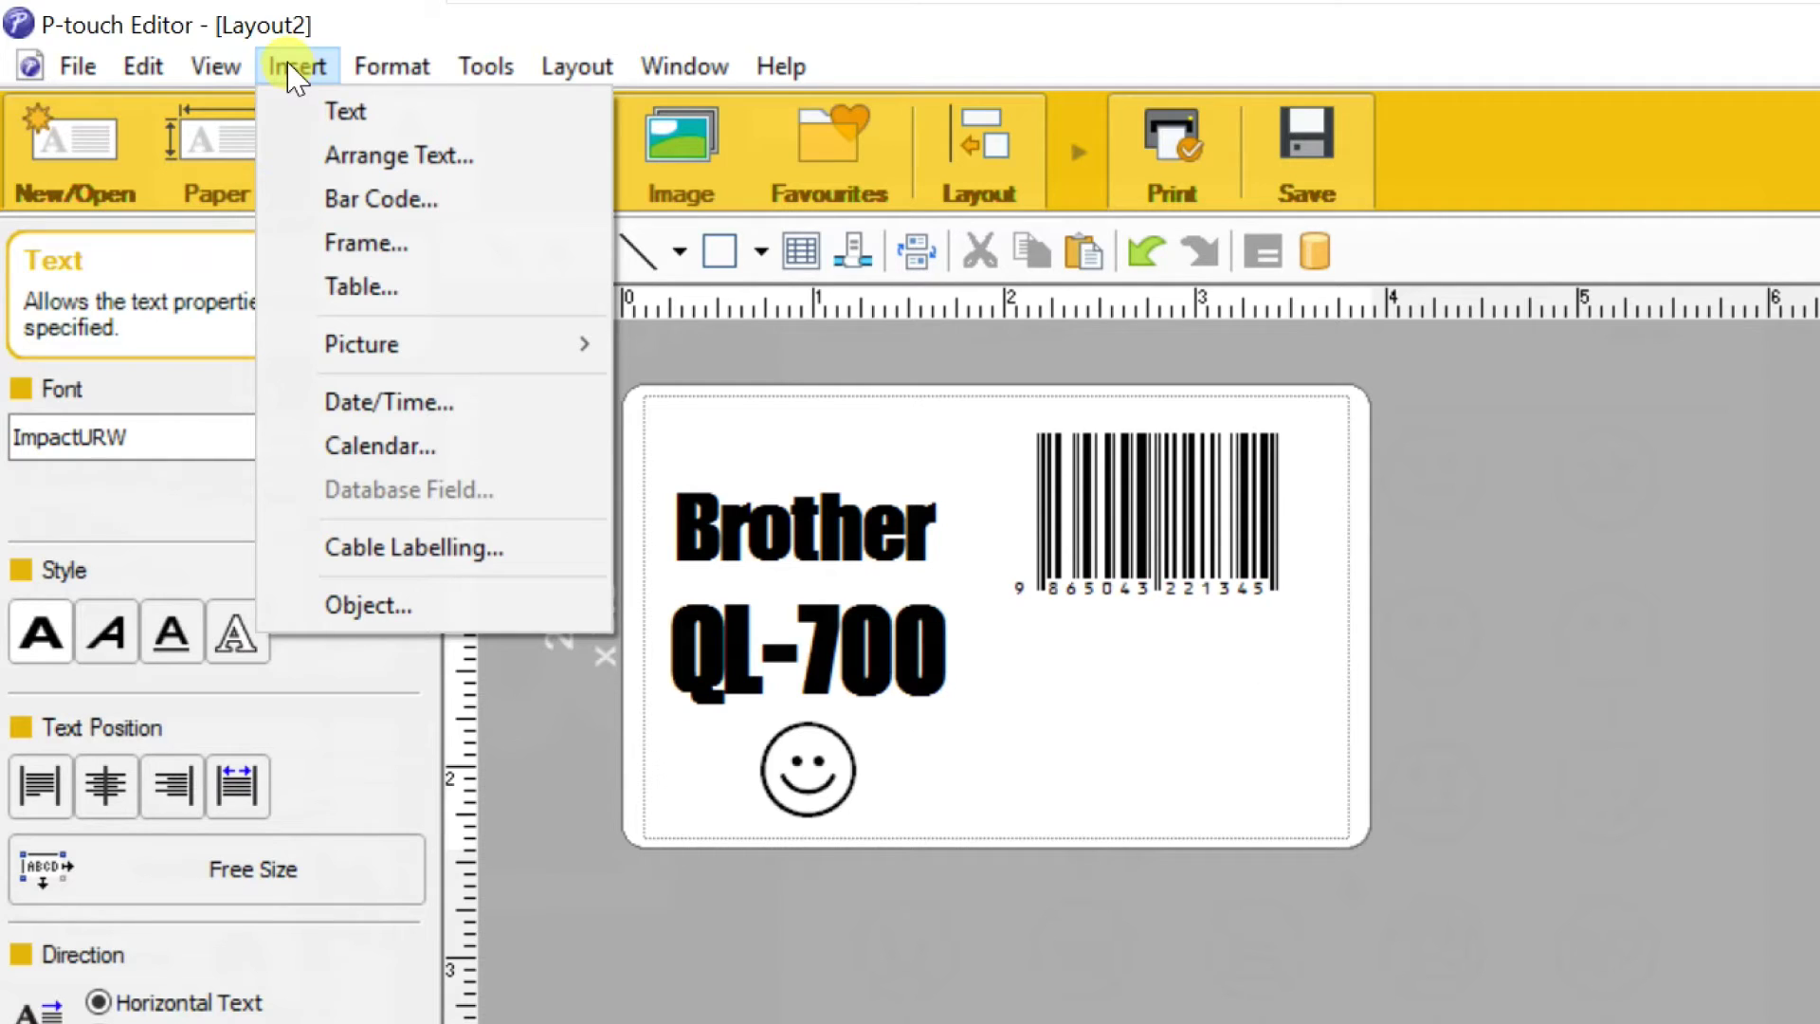
pyautogui.click(361, 210)
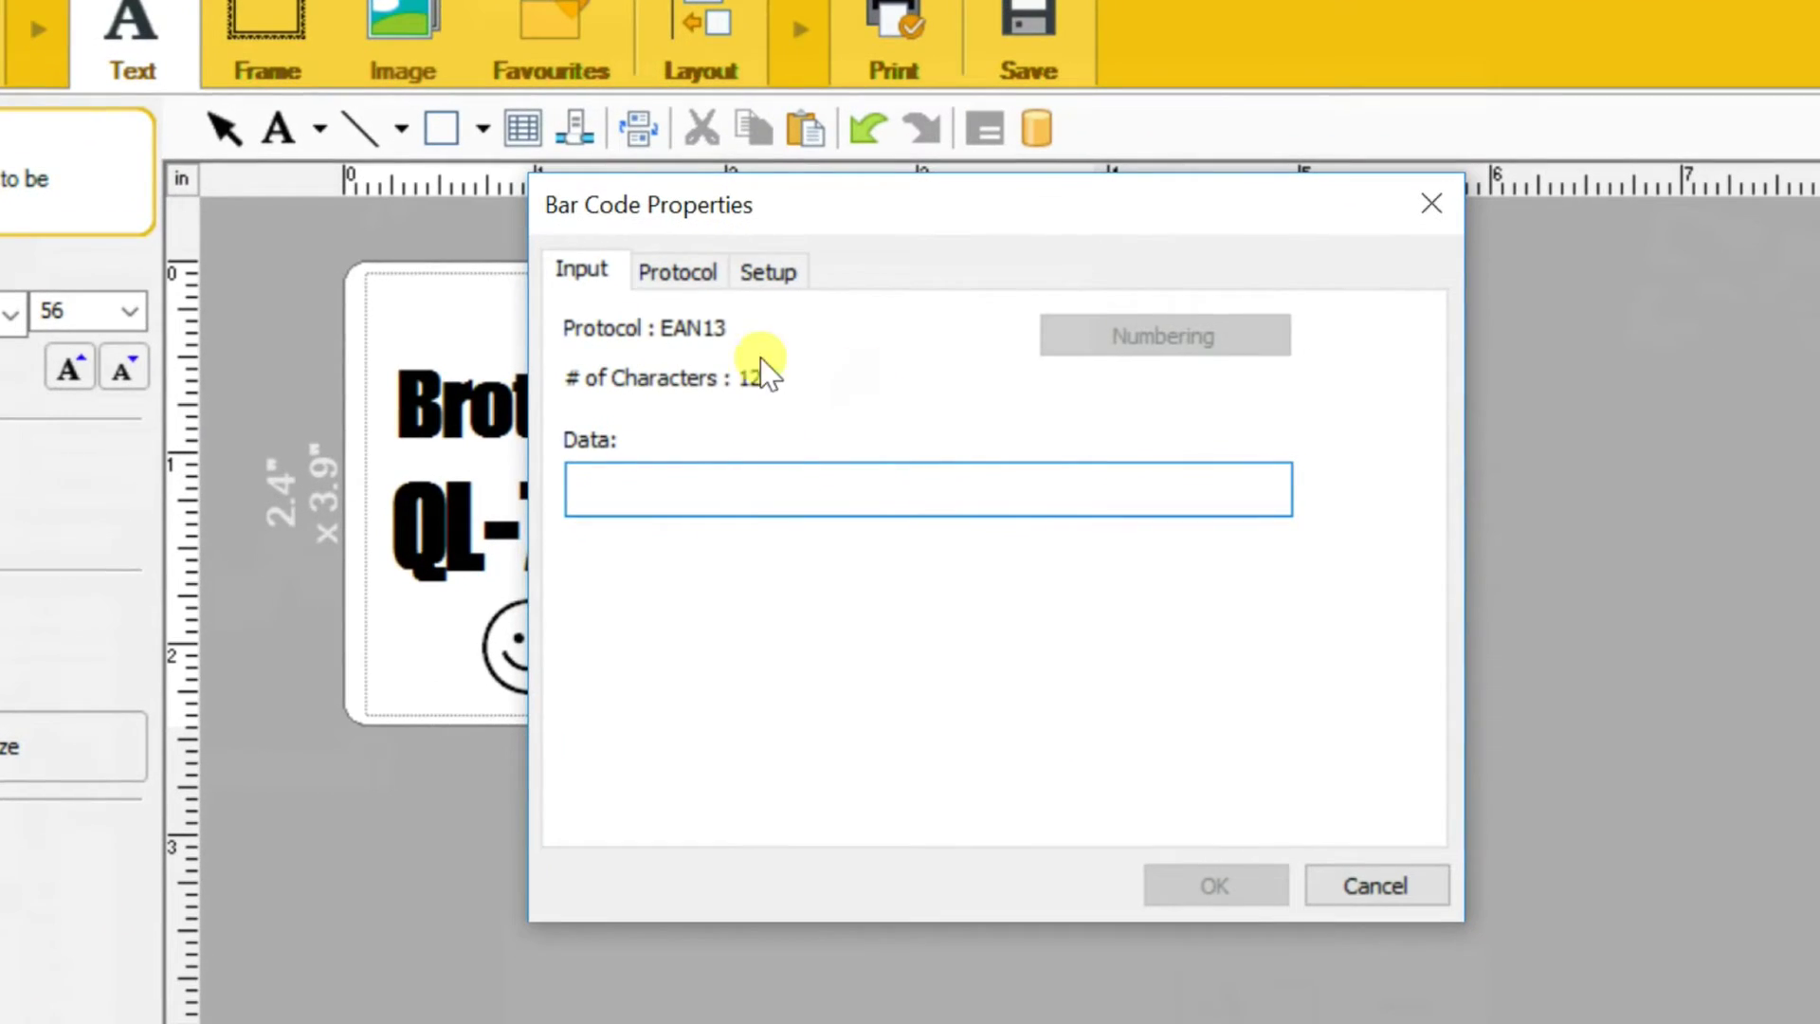
pyautogui.click(957, 394)
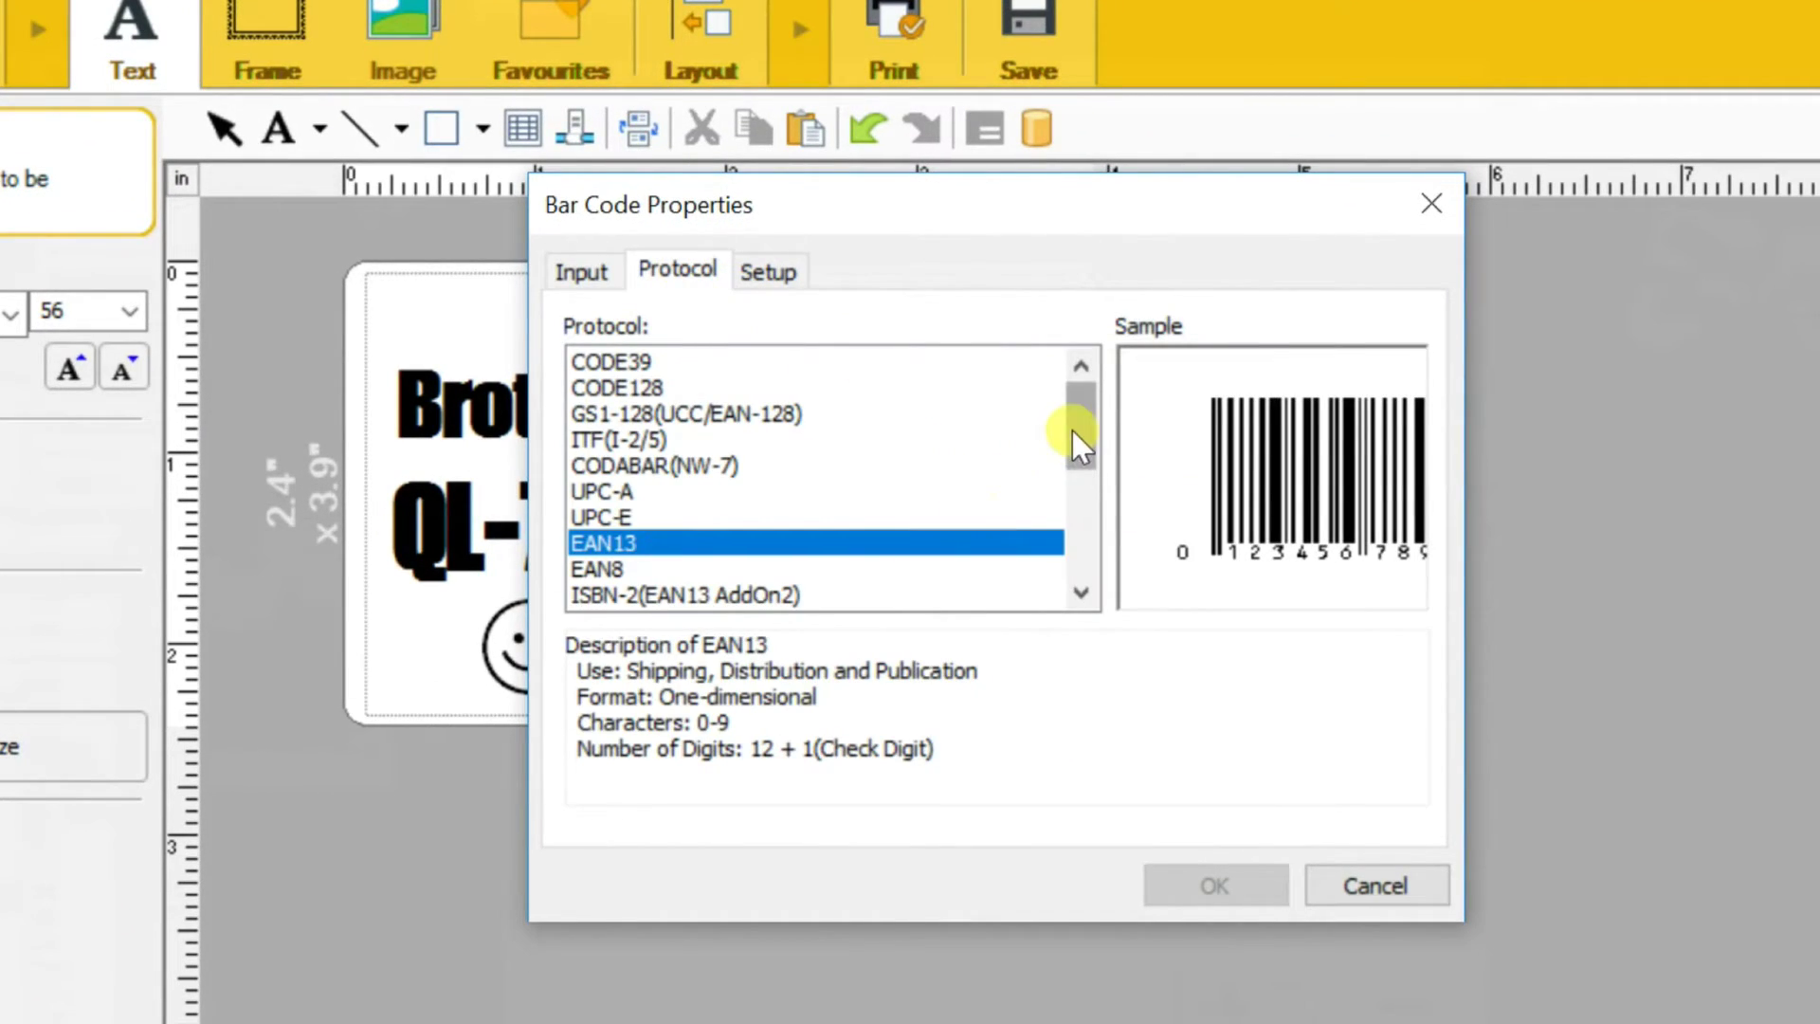
pyautogui.moveTo(1072, 430); pyautogui.dragTo(1056, 593)
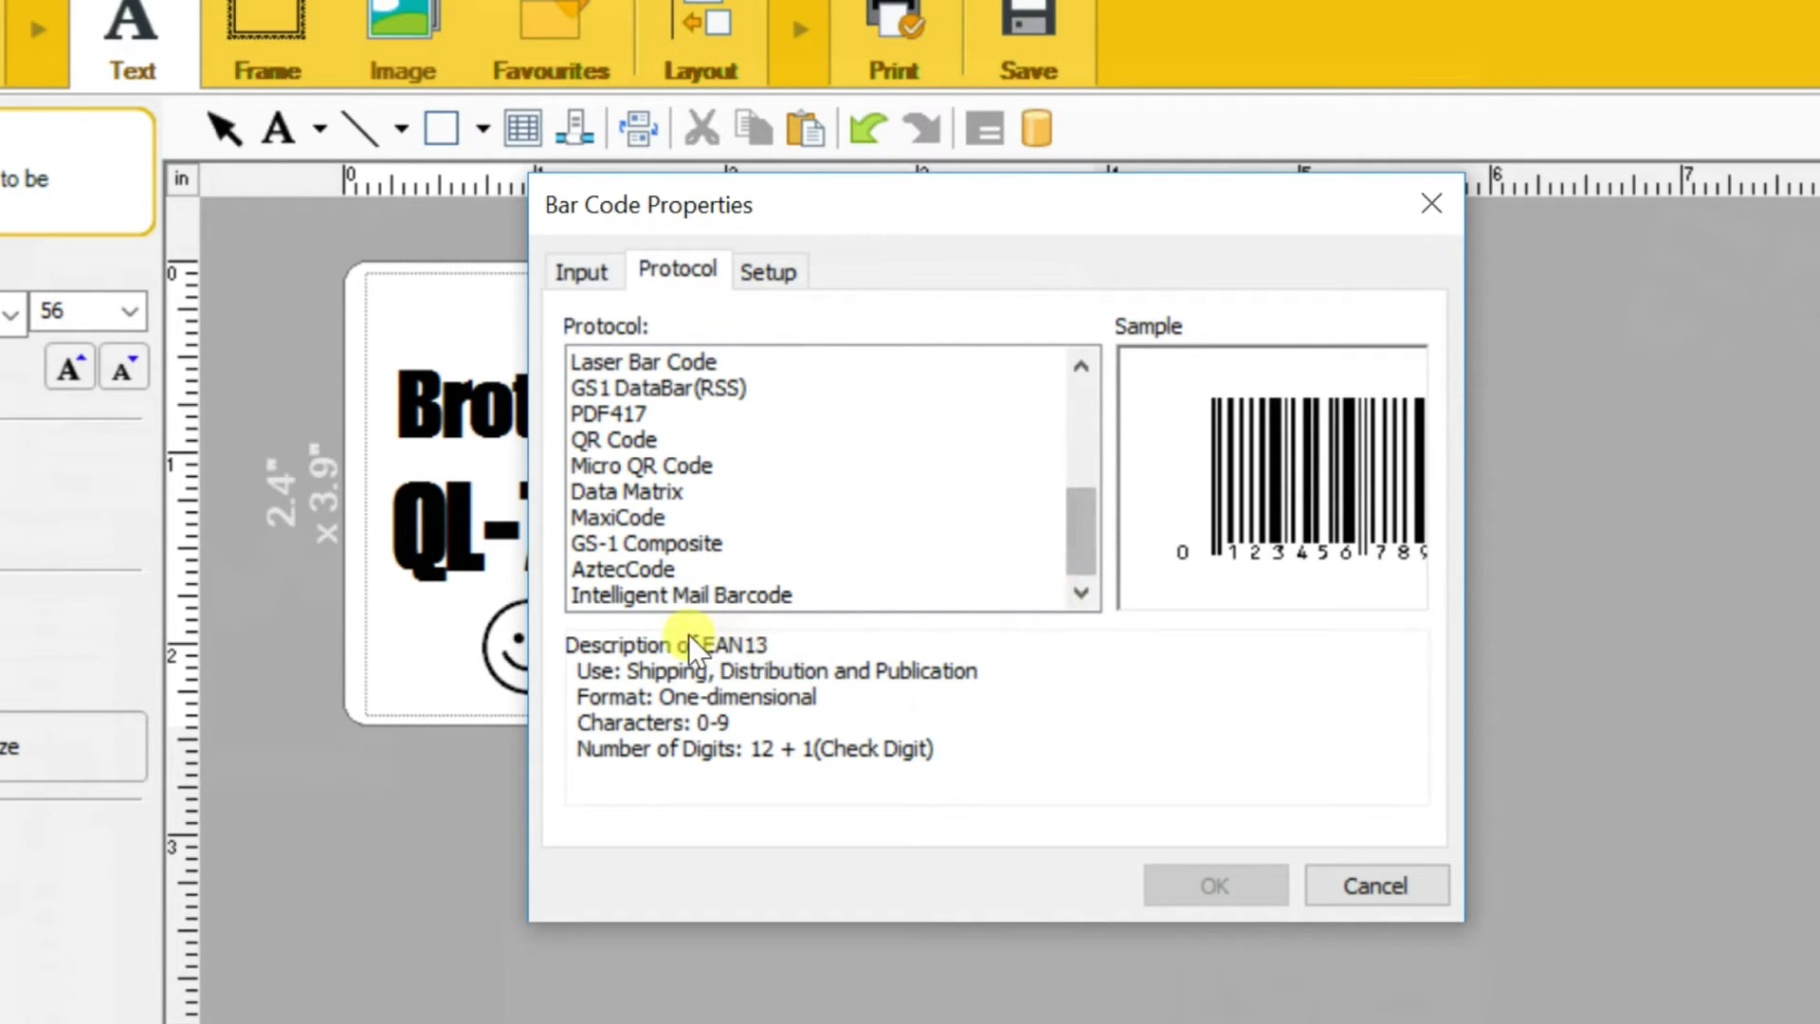
pyautogui.click(618, 440)
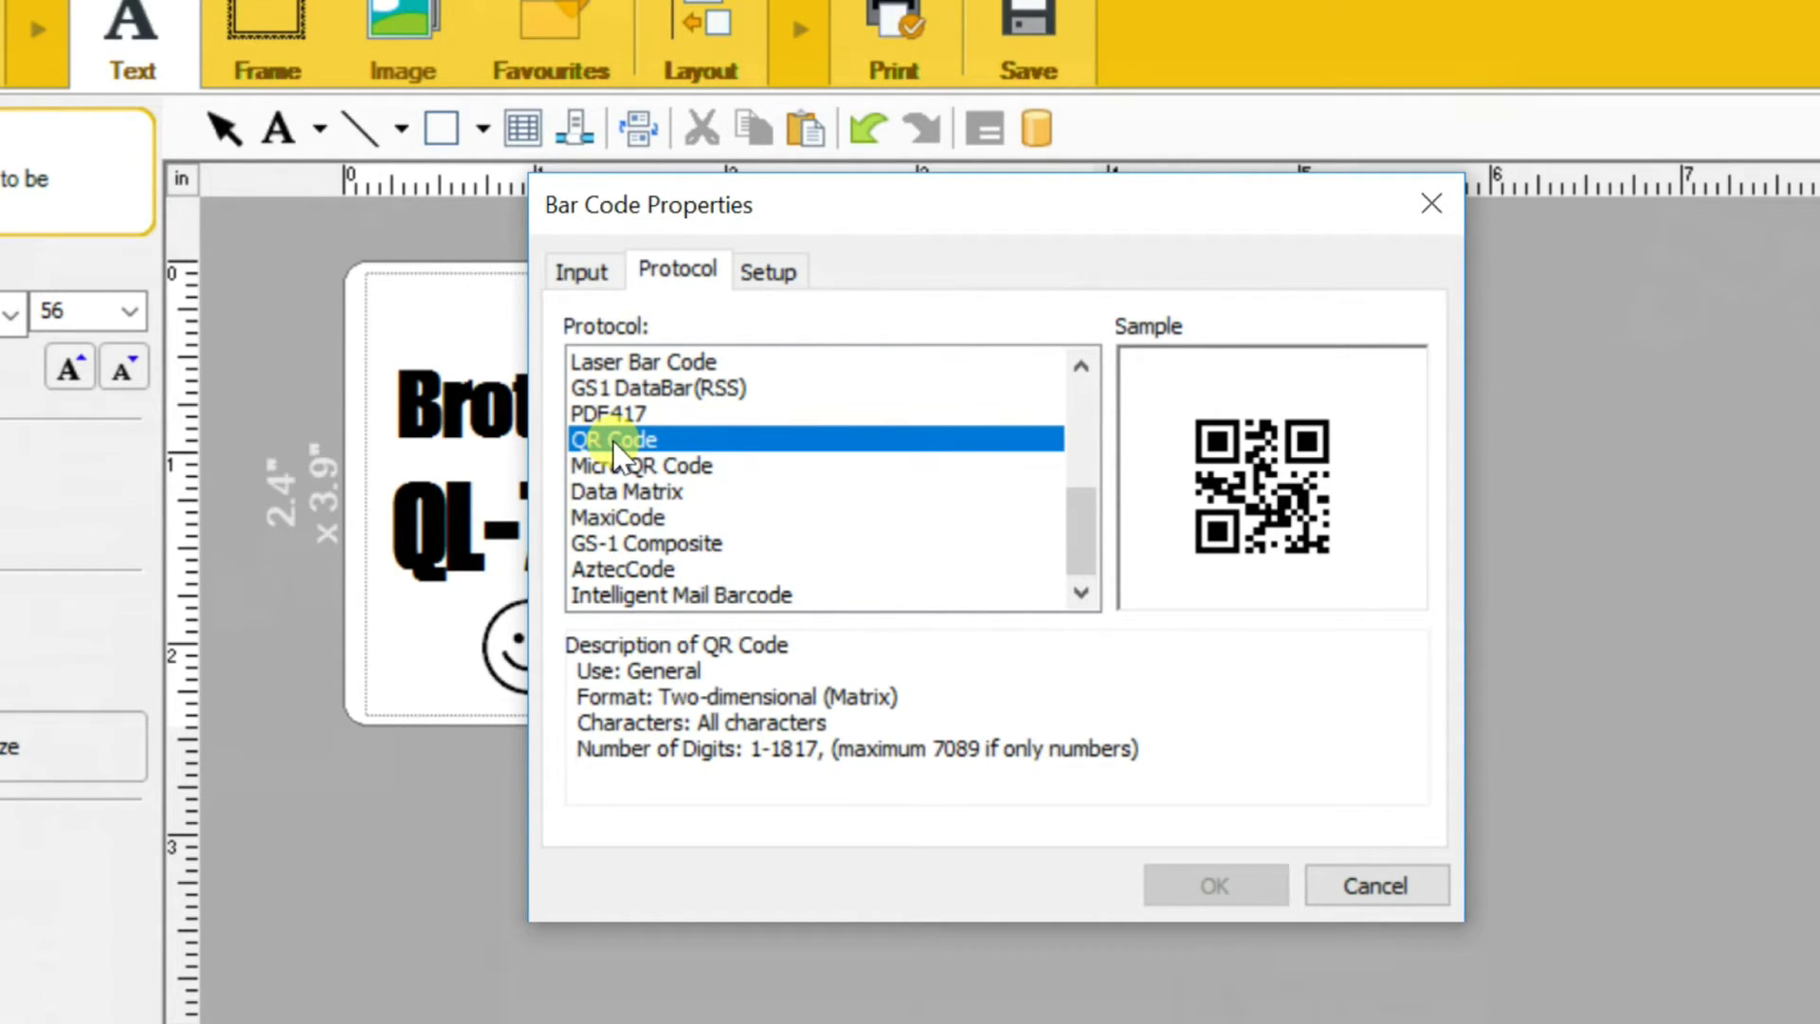
pyautogui.click(582, 271)
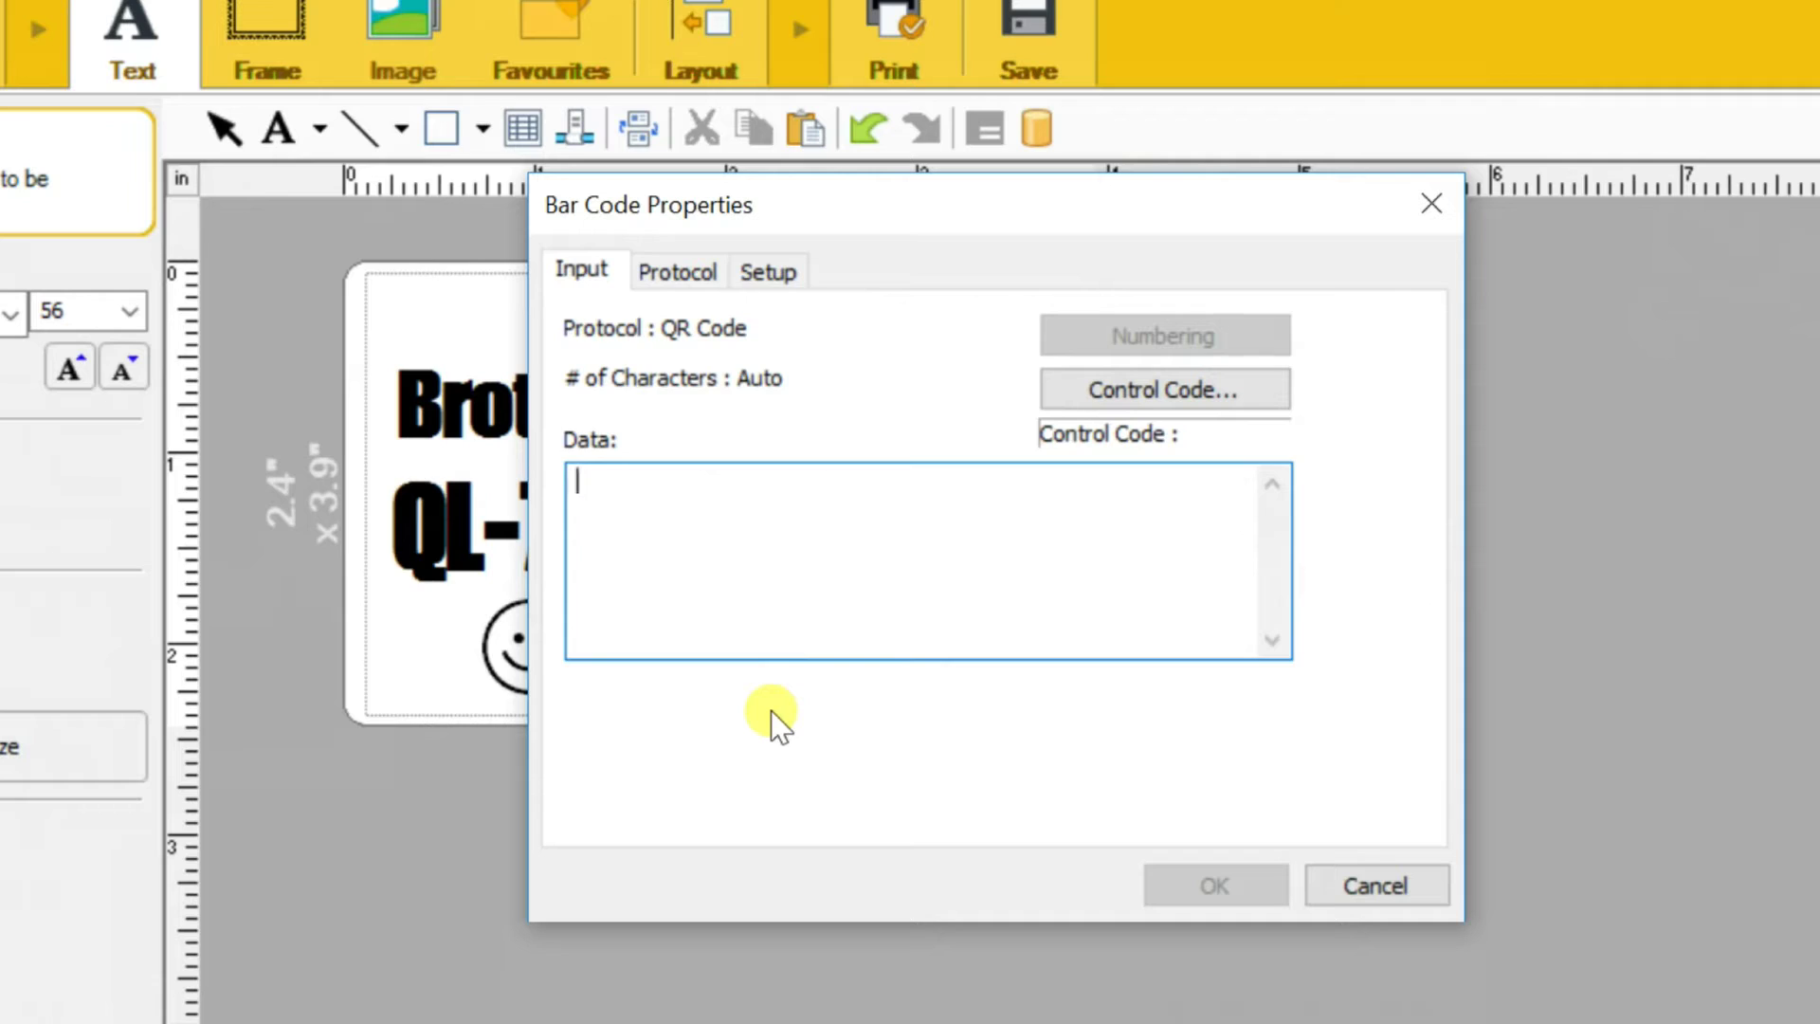
pyautogui.write('http://www.brother.com')
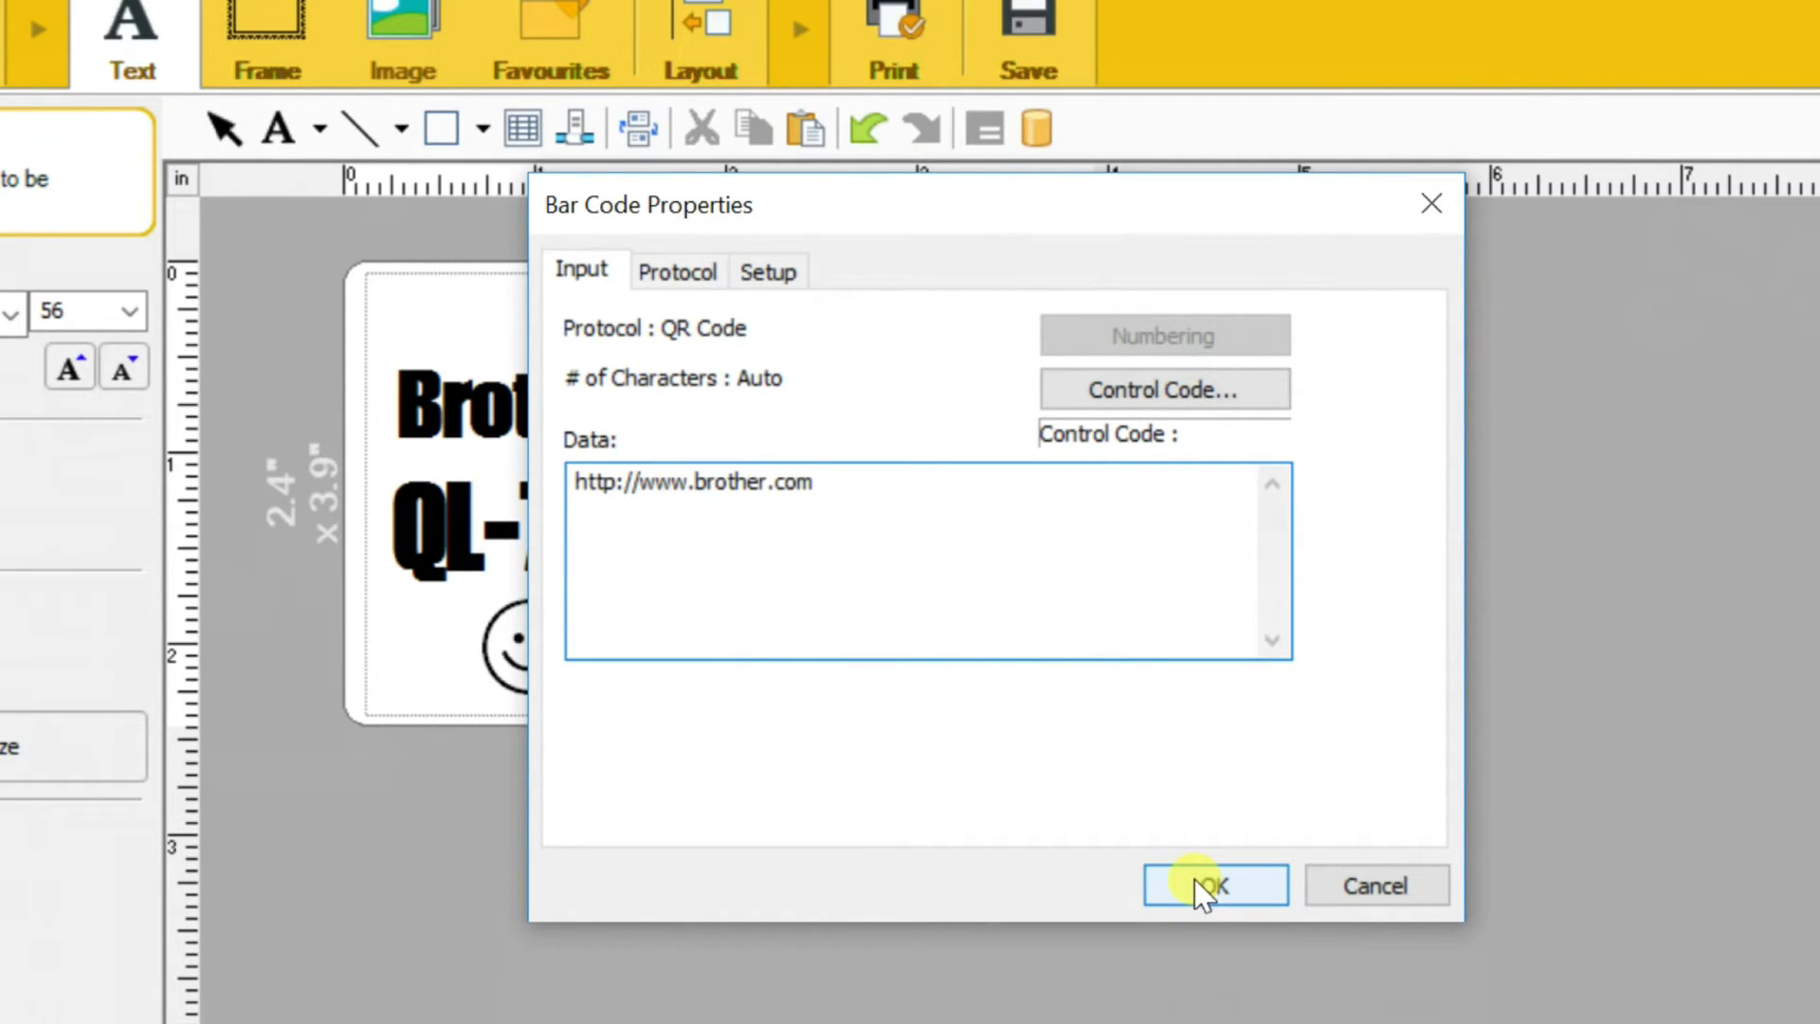
pyautogui.click(1194, 879)
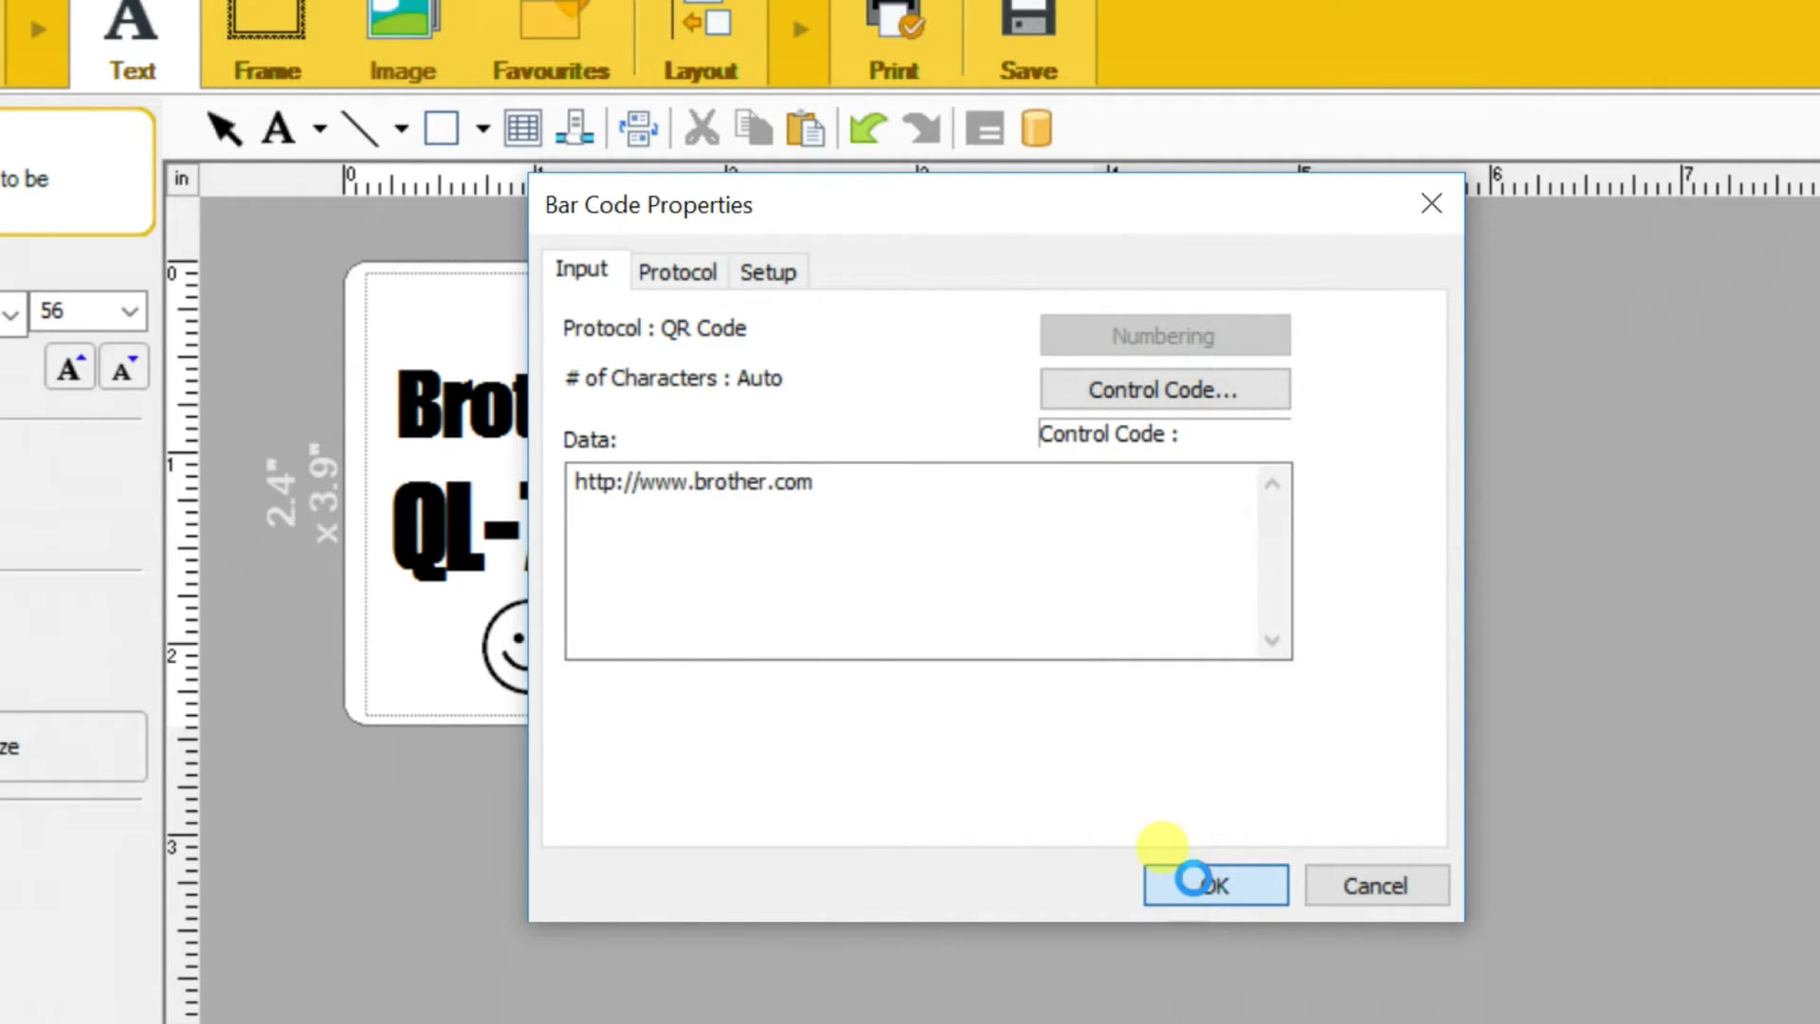
# Move the QR code under the barcode at the lower right and enlarge it slightly
pyautogui.moveTo(455, 322); pyautogui.dragTo(891, 576)
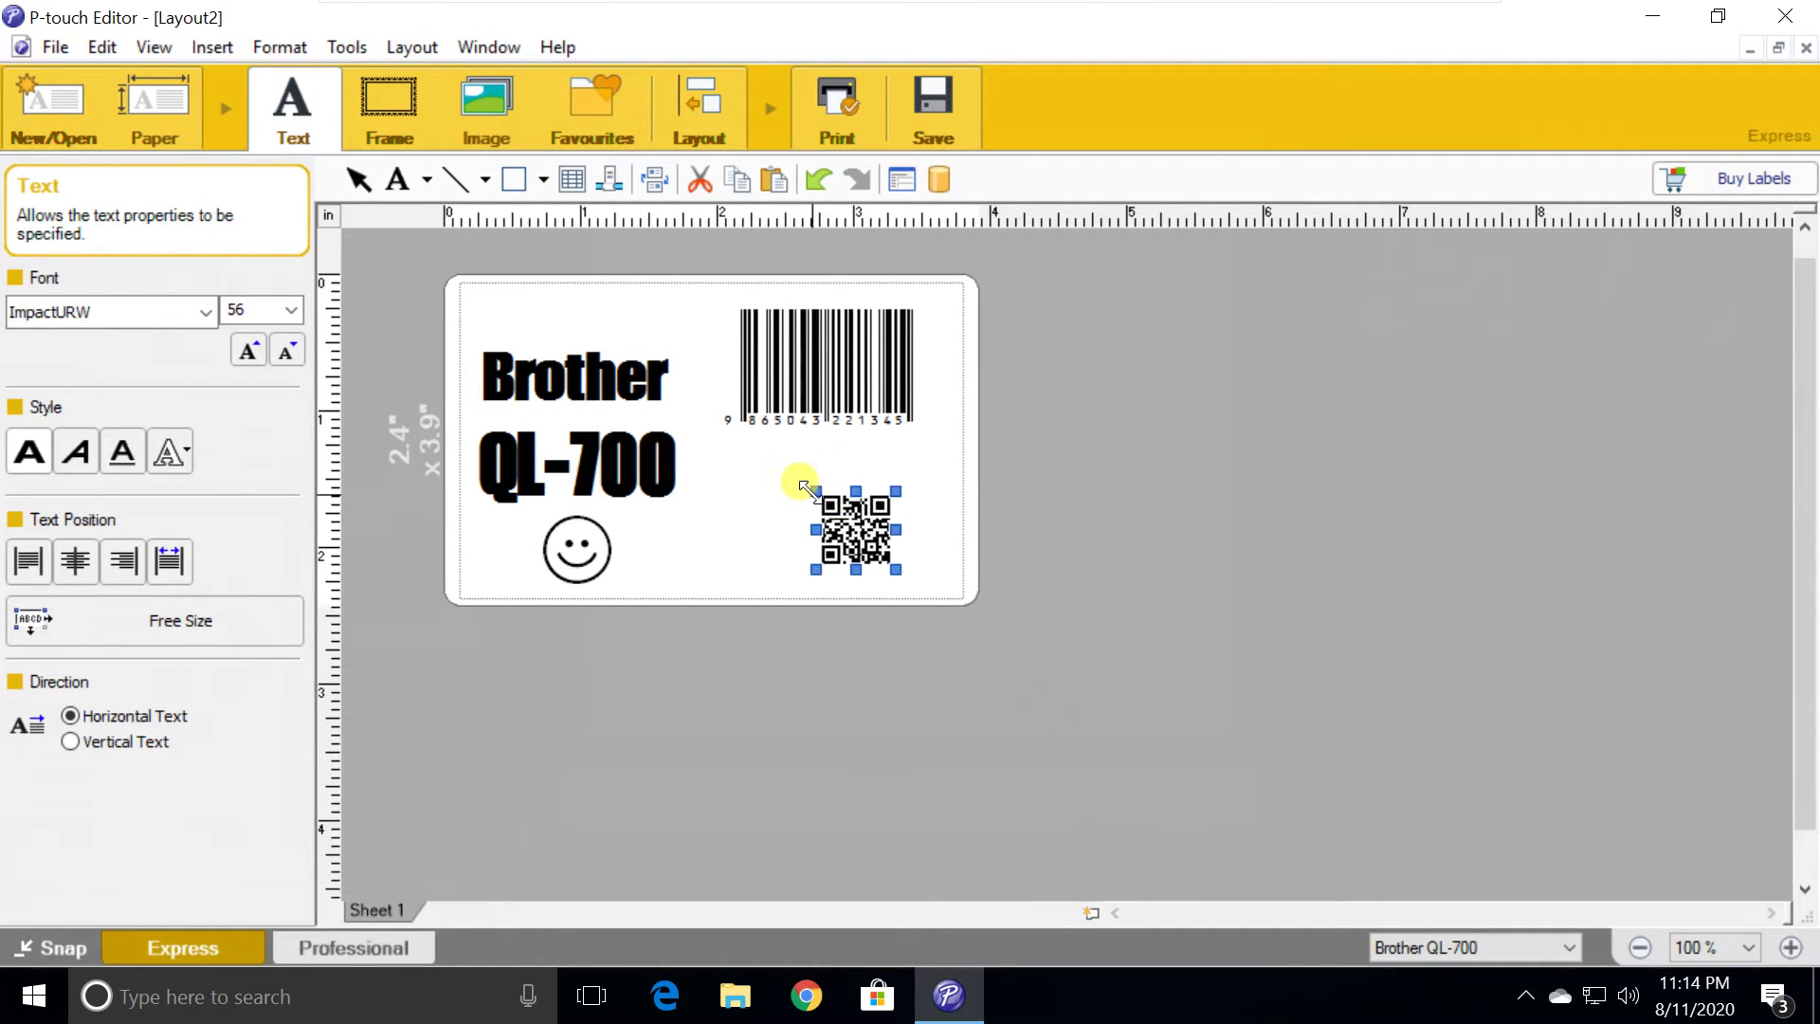
pyautogui.moveTo(806, 488); pyautogui.dragTo(763, 460)
pyautogui.click(719, 465)
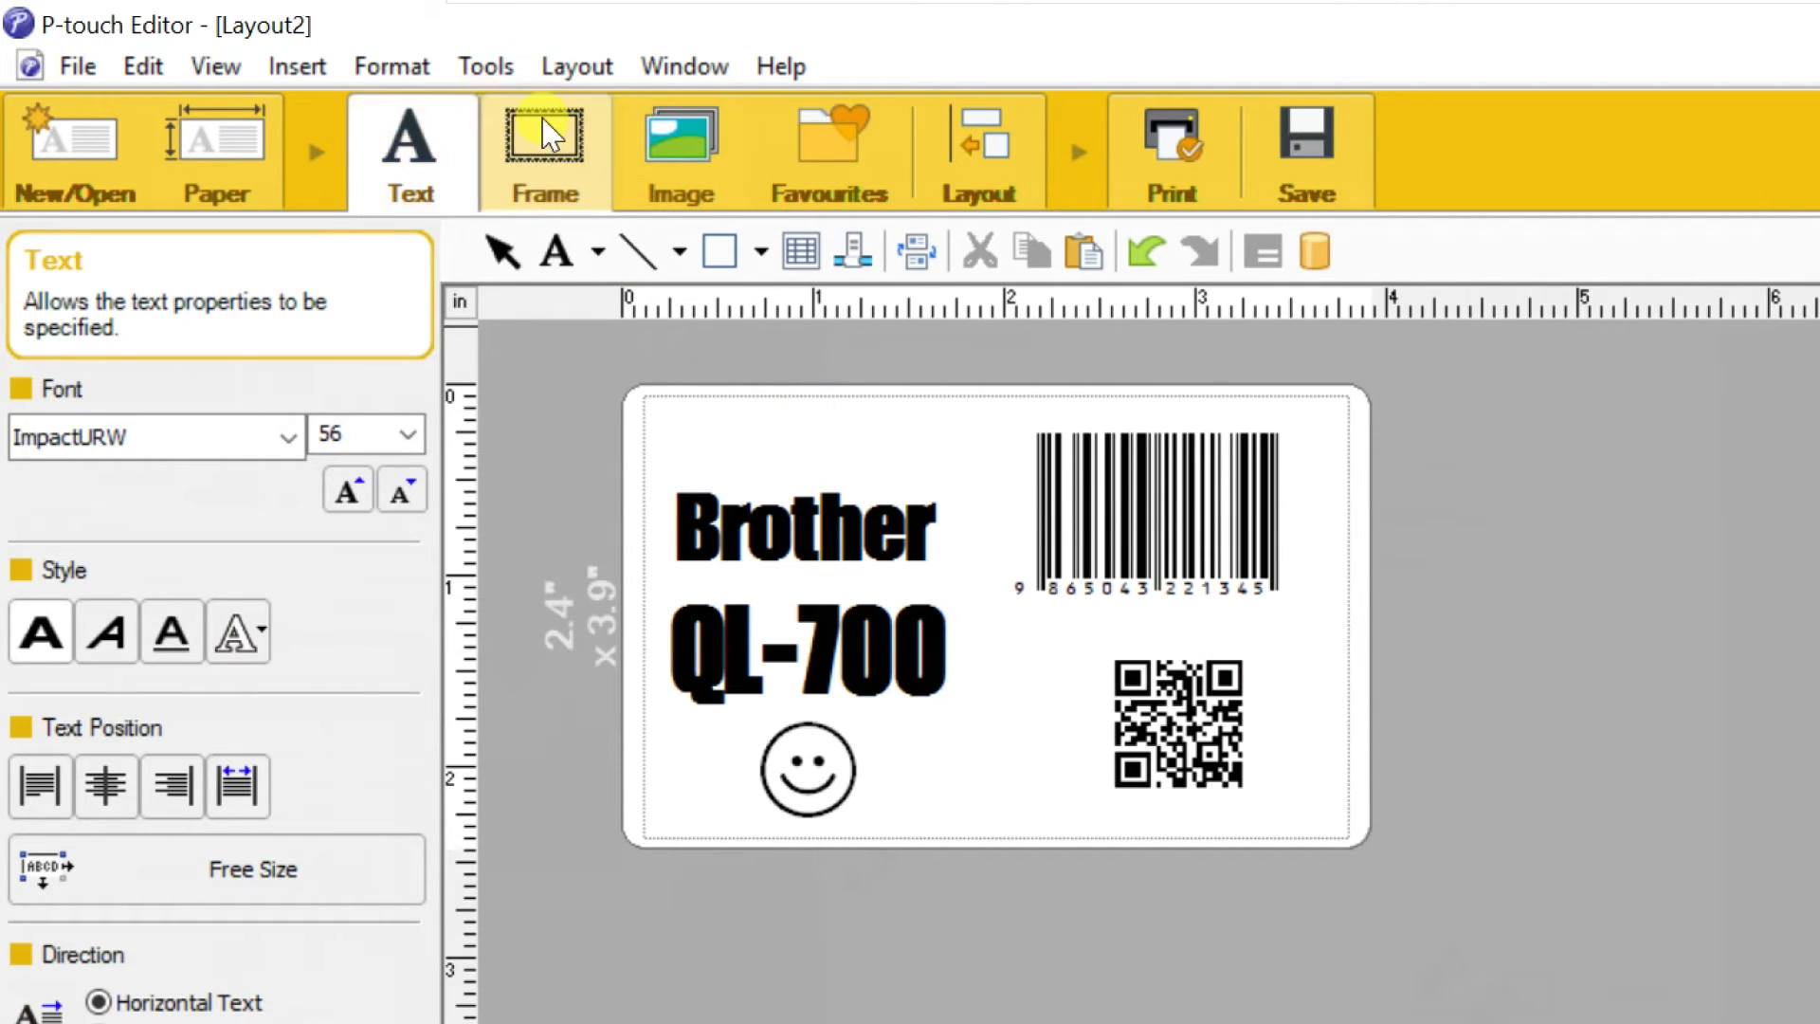
pyautogui.click(543, 142)
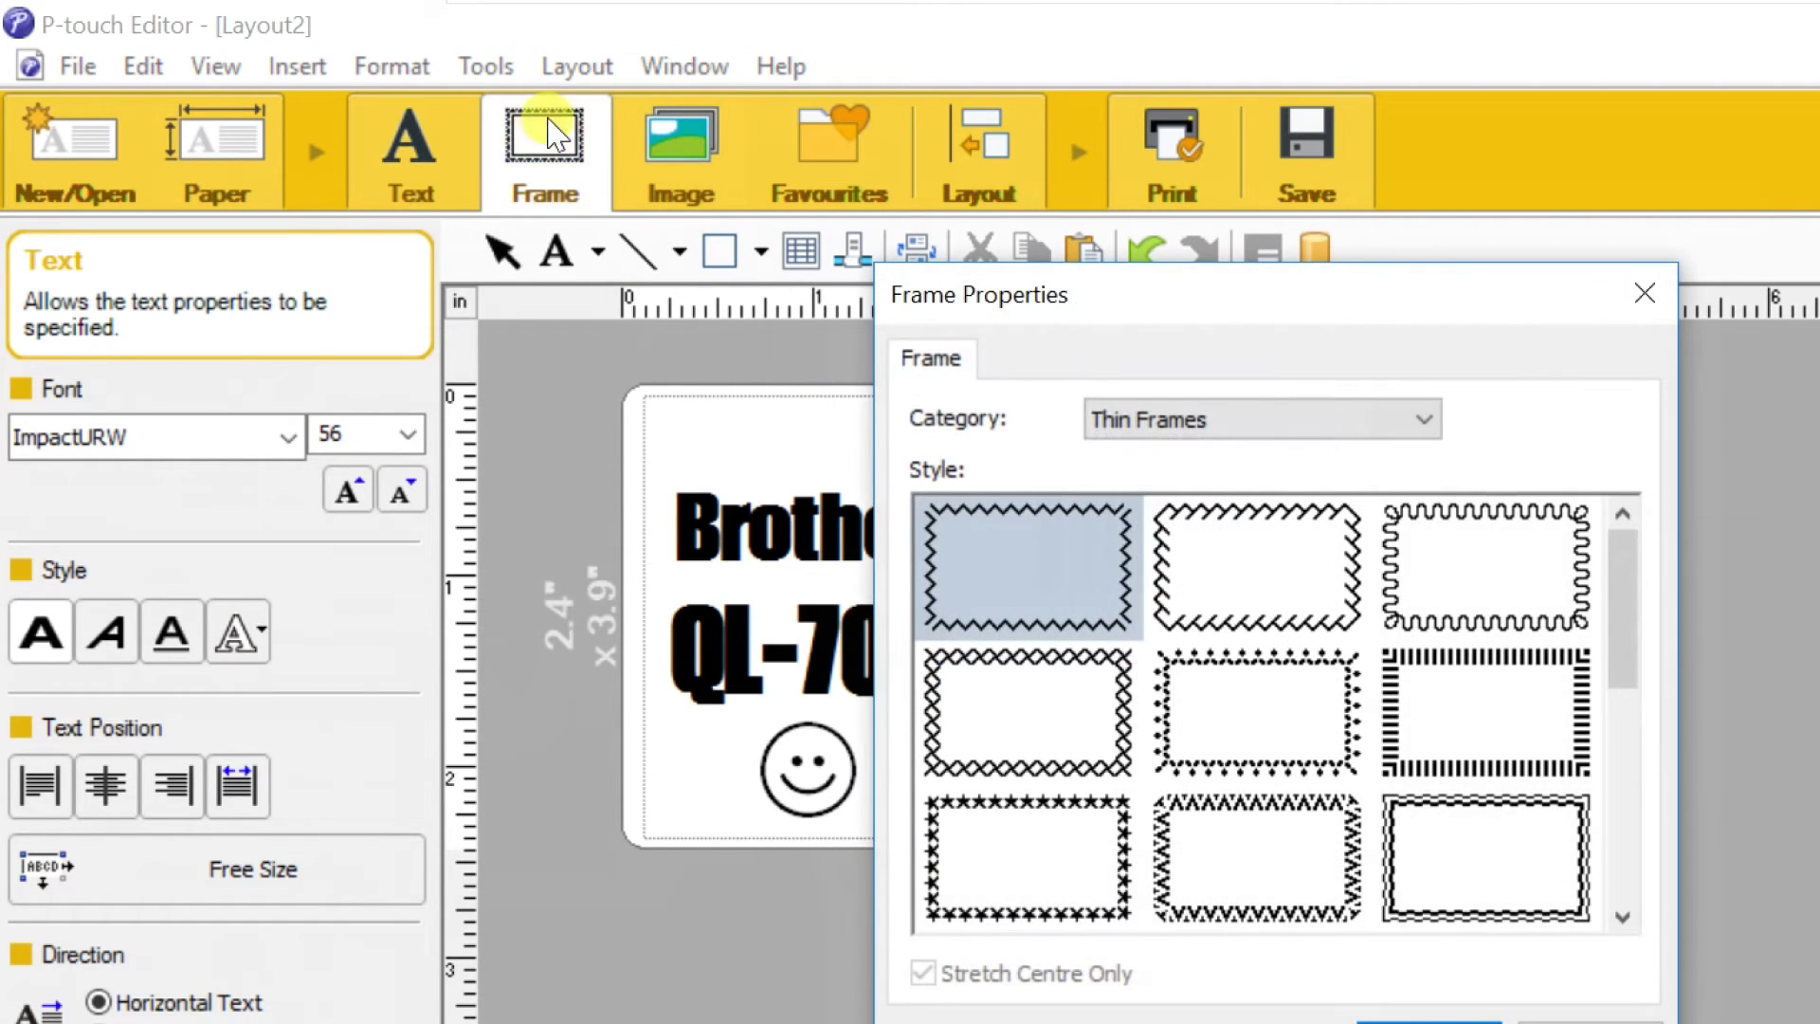
# Apply the thin double-line frame style around the whole label
pyautogui.click(1059, 703)
pyautogui.click(1449, 847)
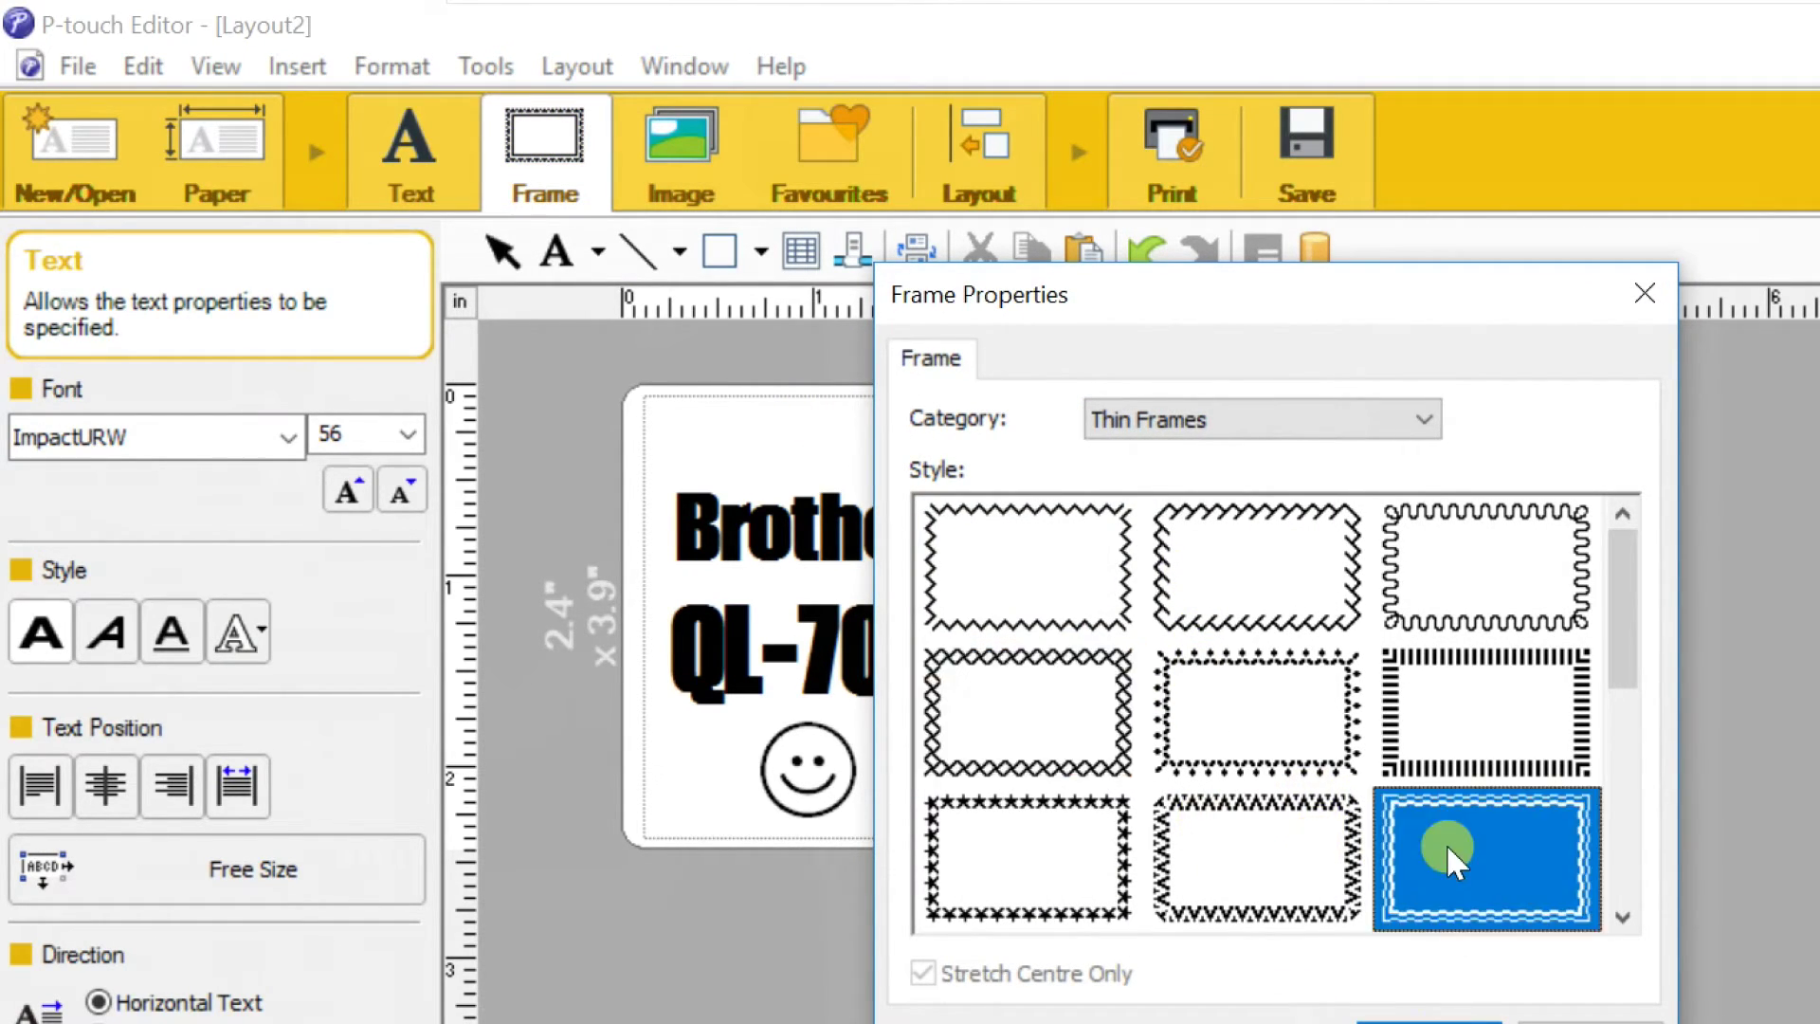
pyautogui.click(1429, 1023)
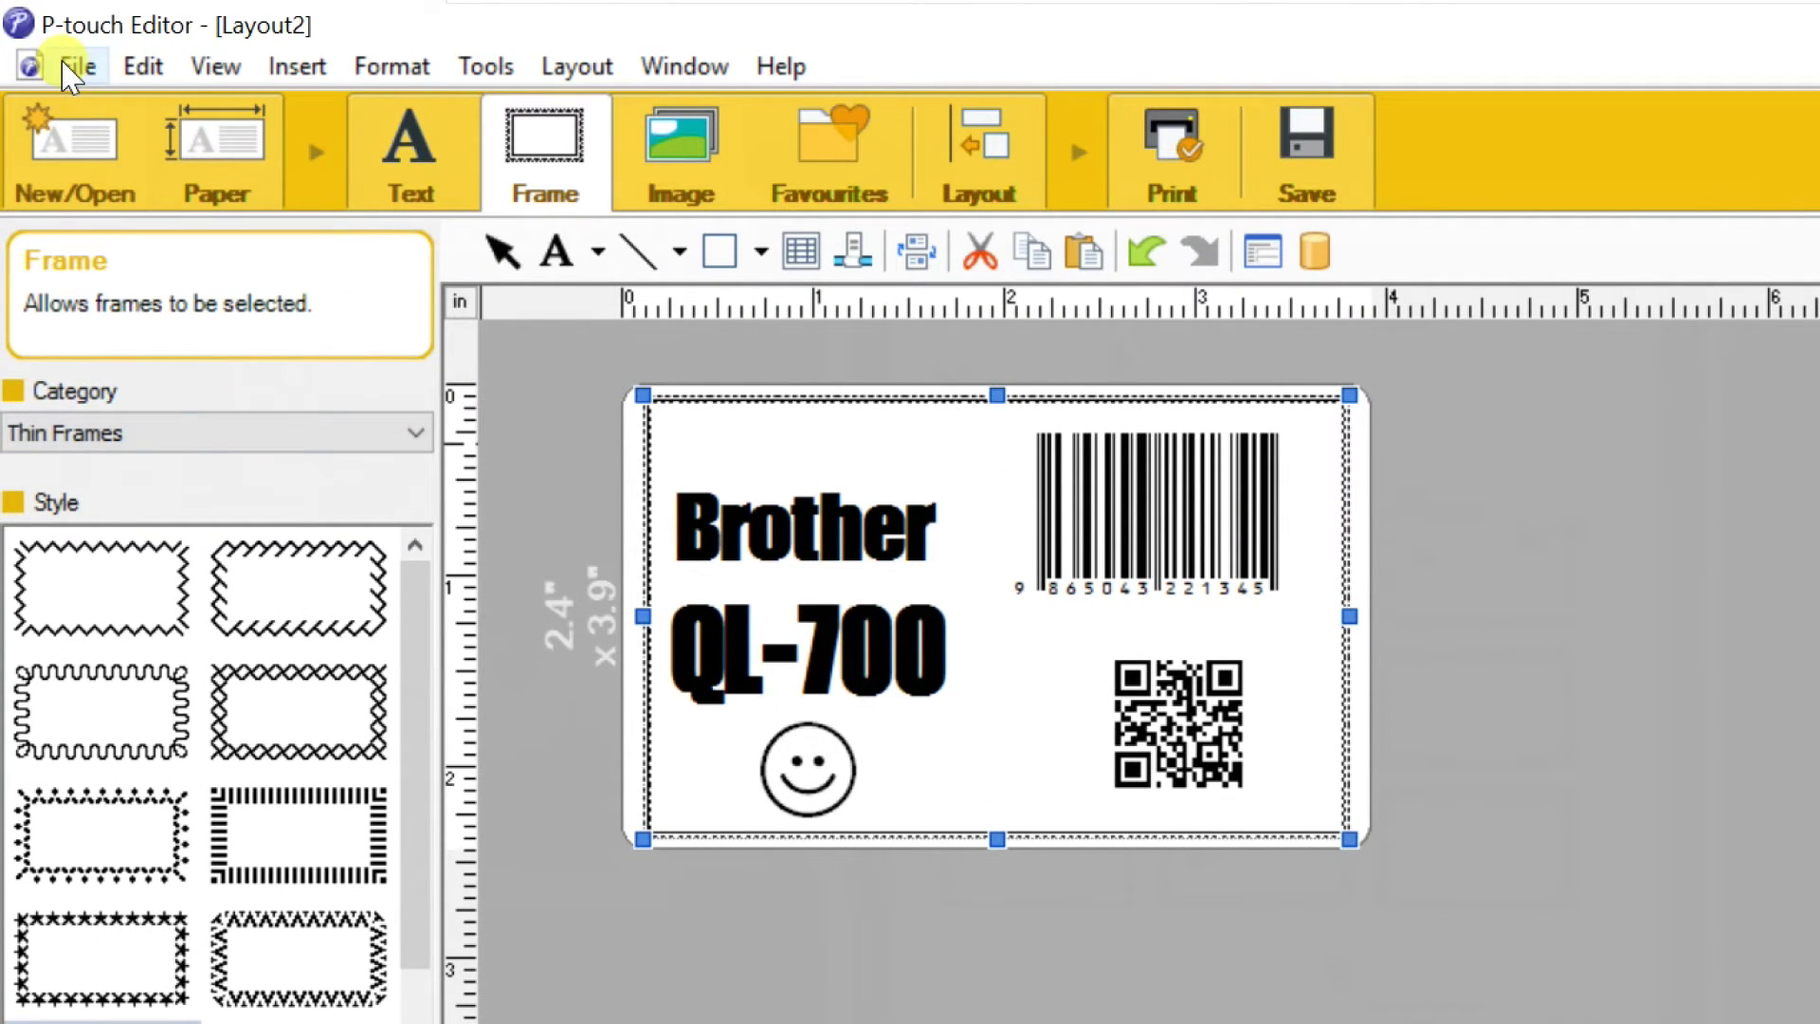
# Preview the label and send it to the printer
pyautogui.click(71, 71)
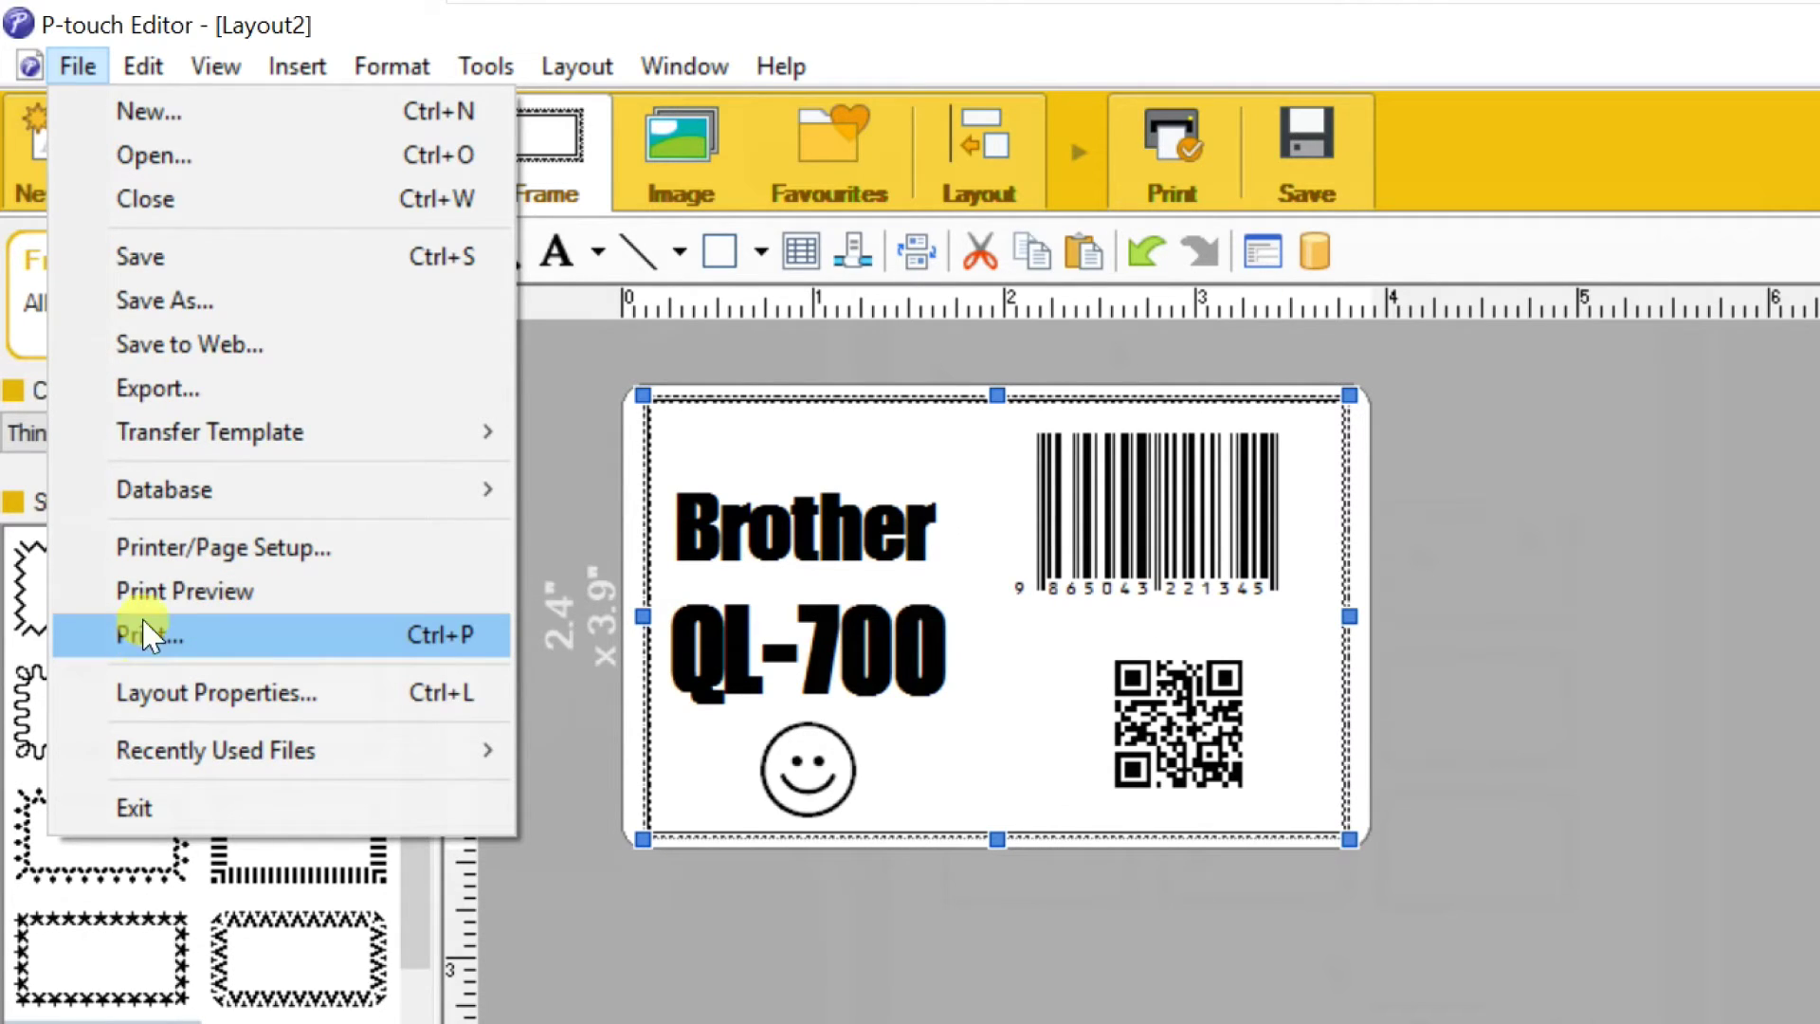
pyautogui.click(180, 593)
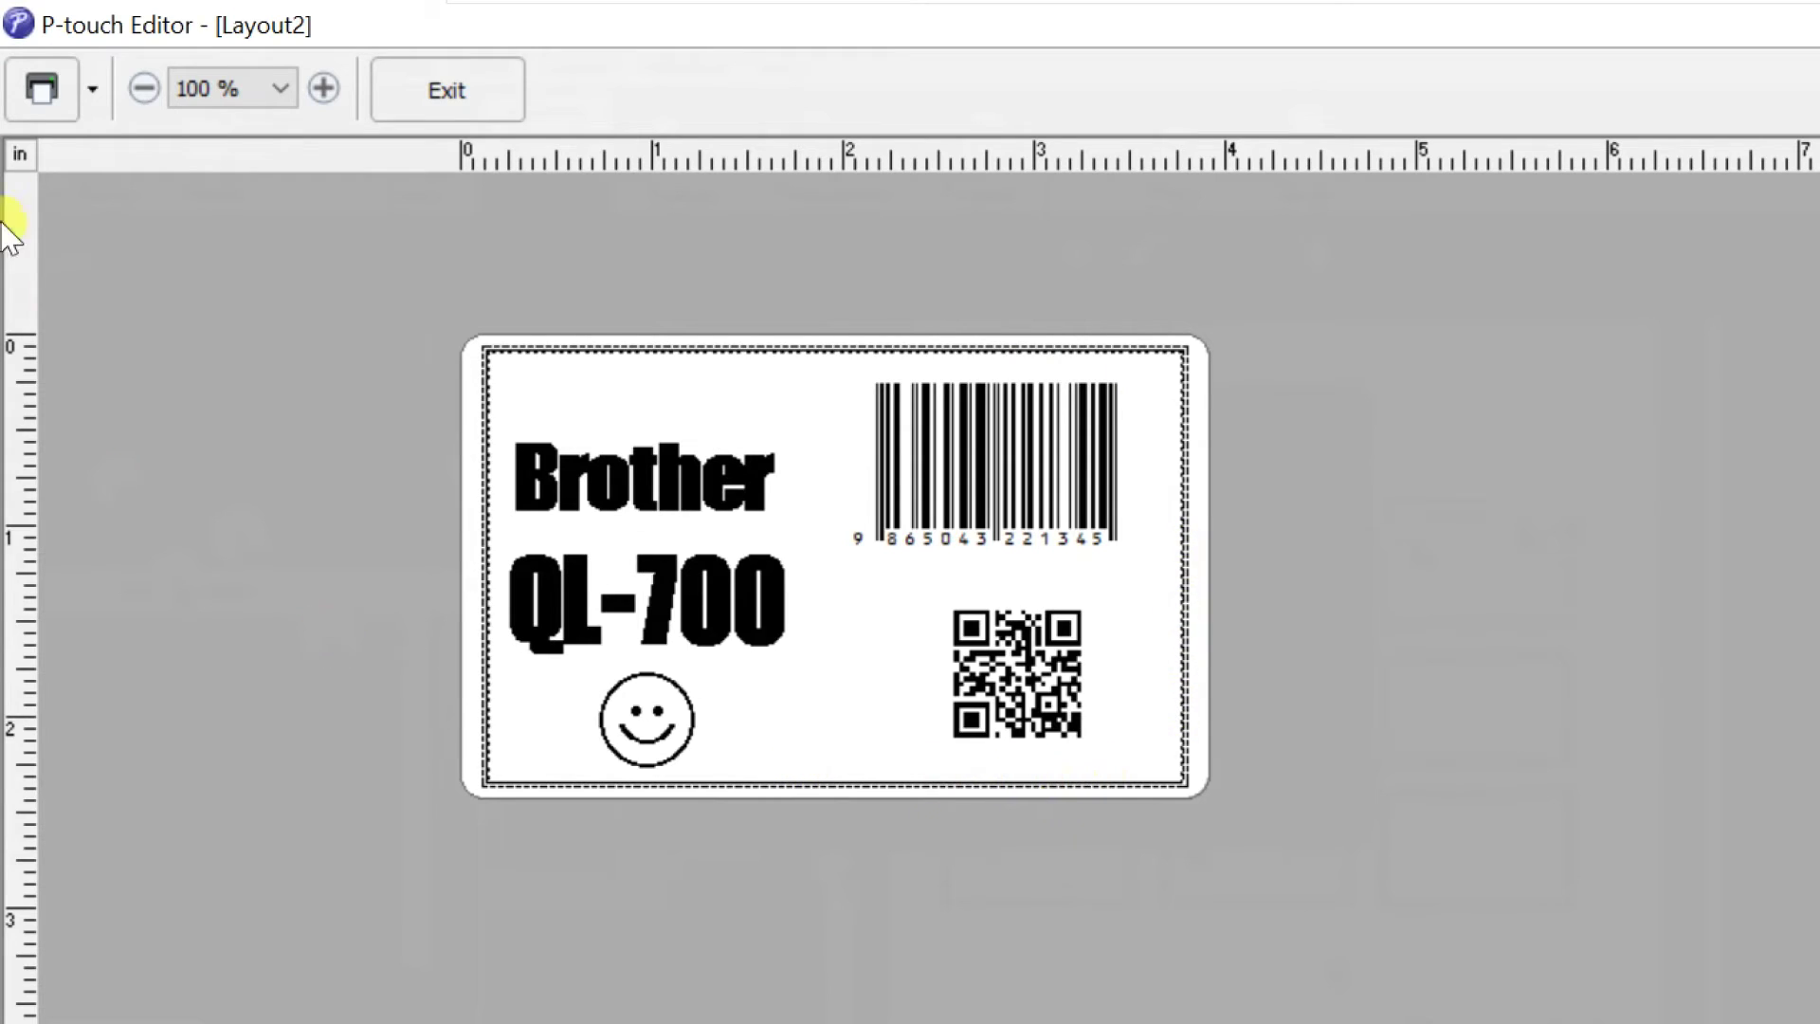
pyautogui.click(41, 91)
# Print again with Priority to print quality on and direct driver output off, then close the preview
pyautogui.click(92, 91)
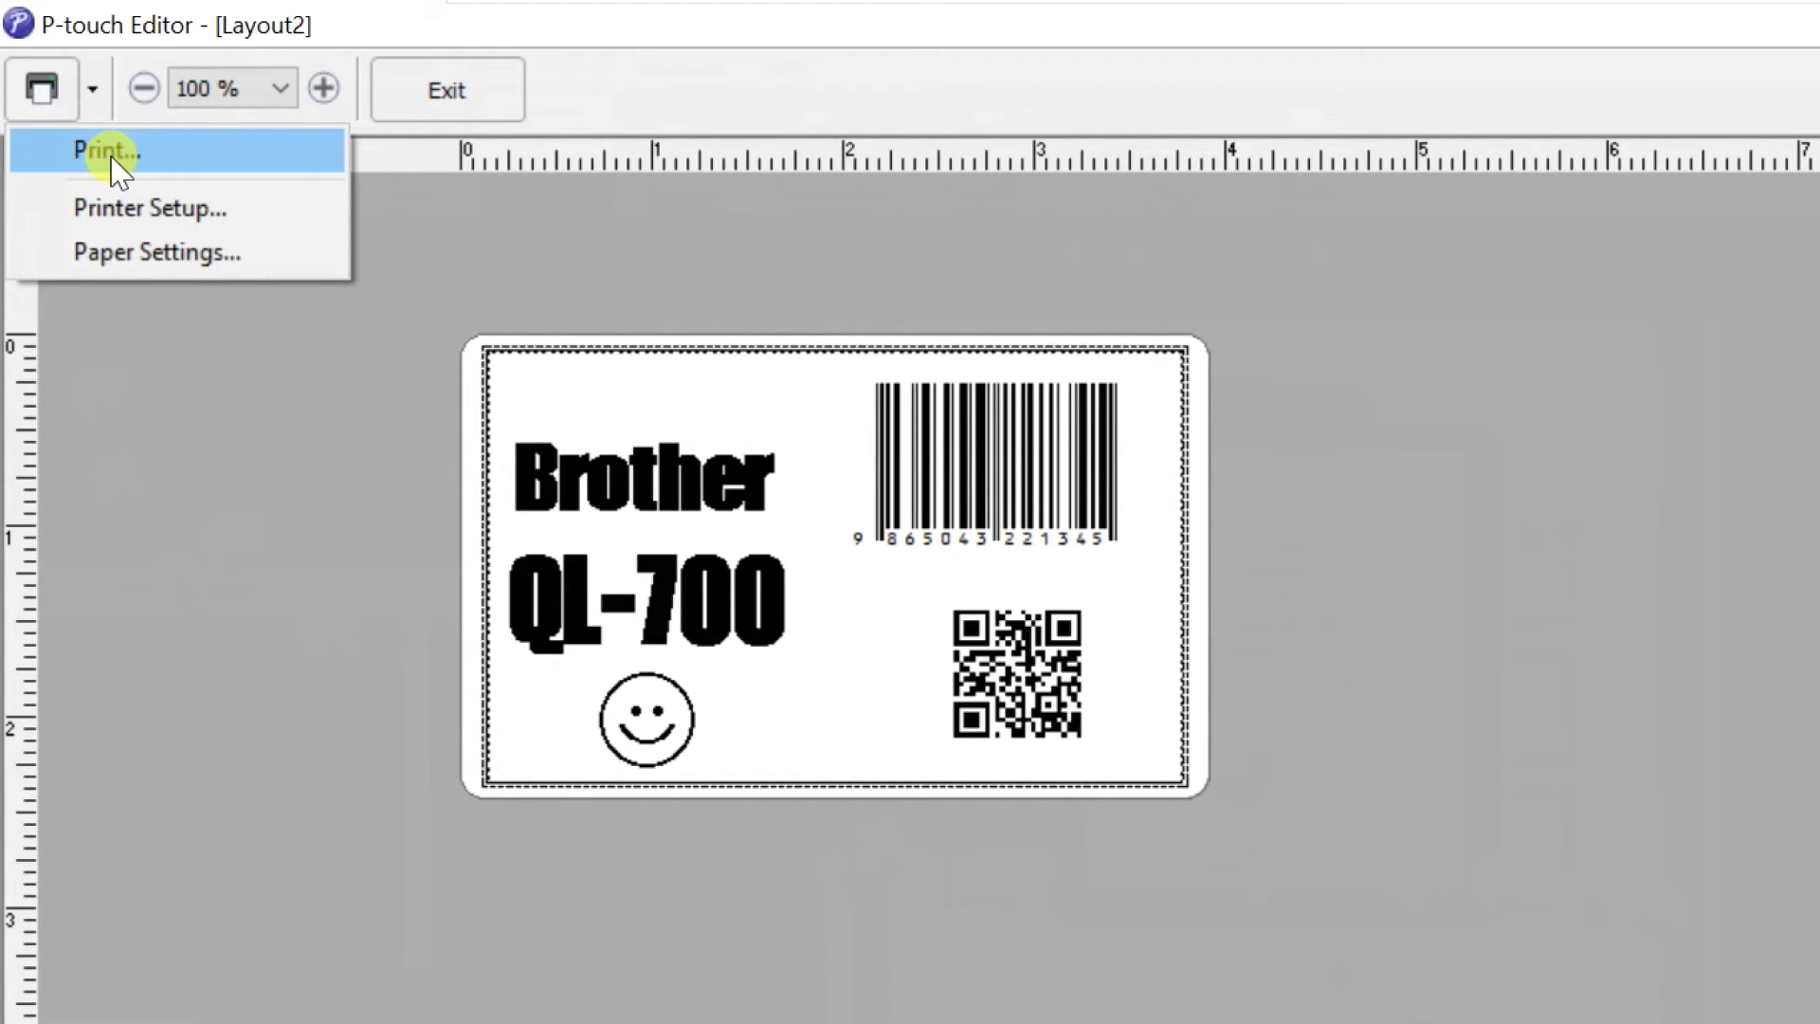
pyautogui.click(115, 168)
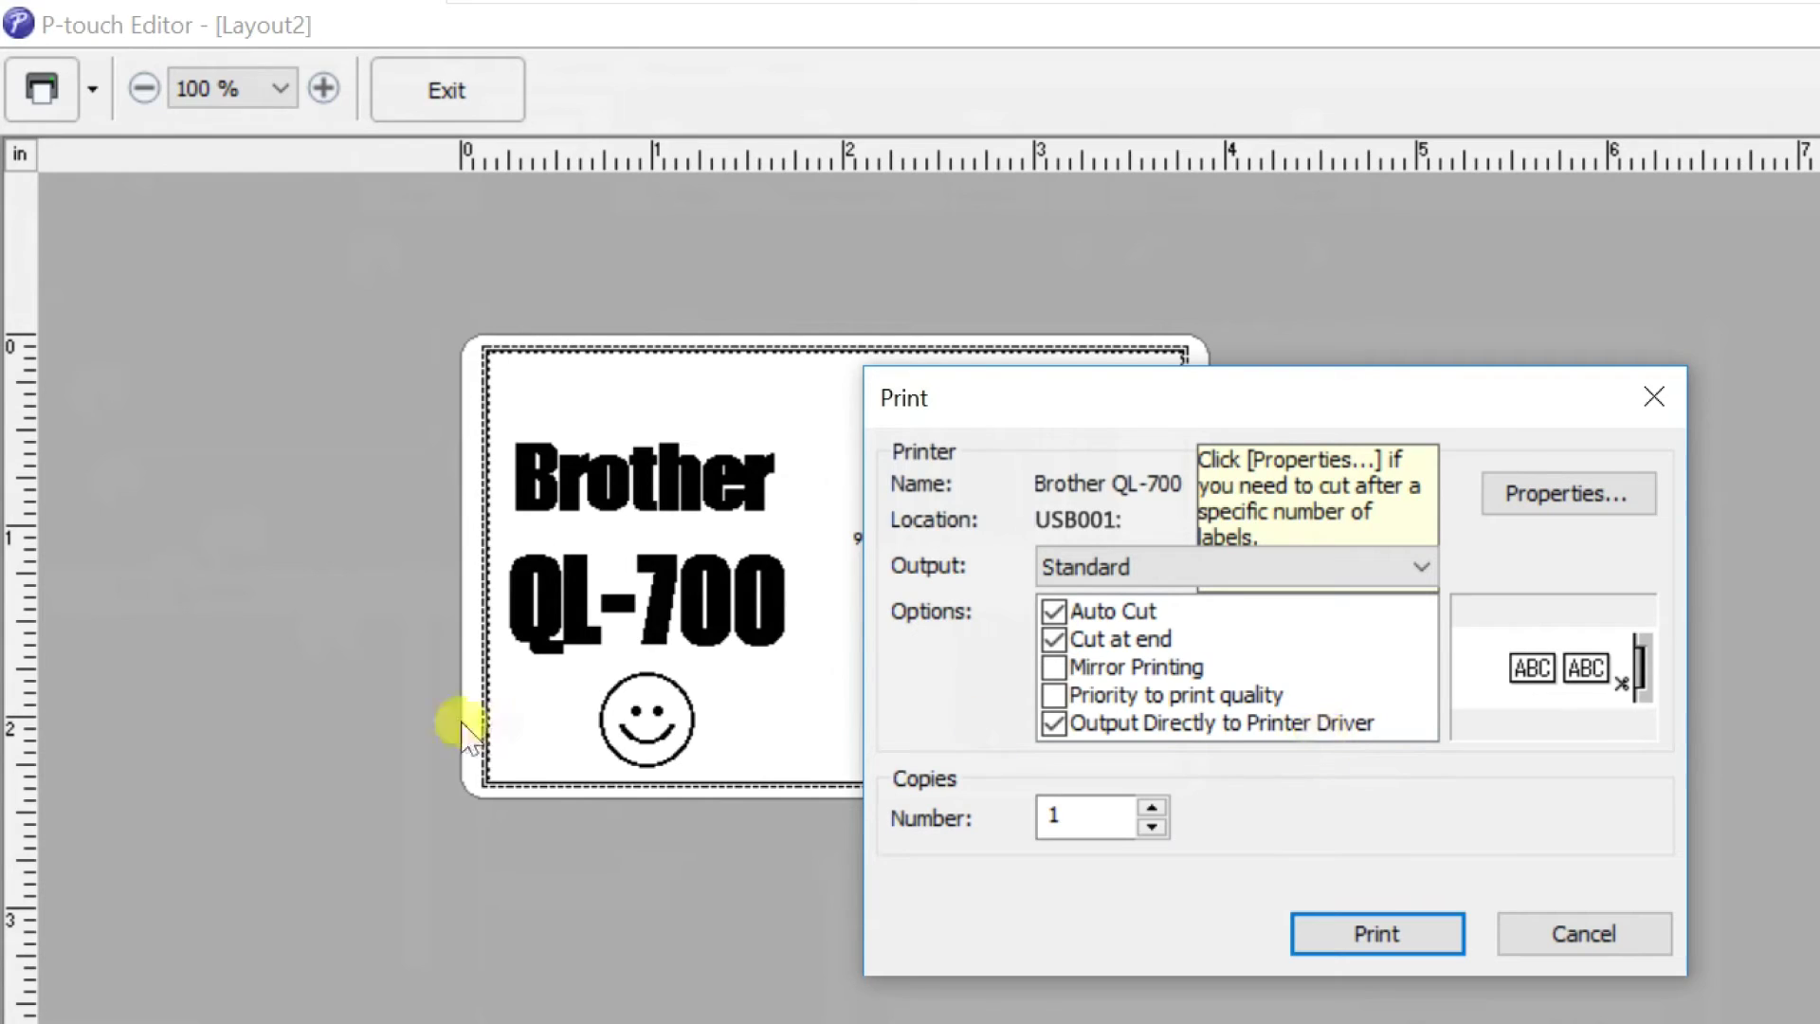
pyautogui.click(1053, 696)
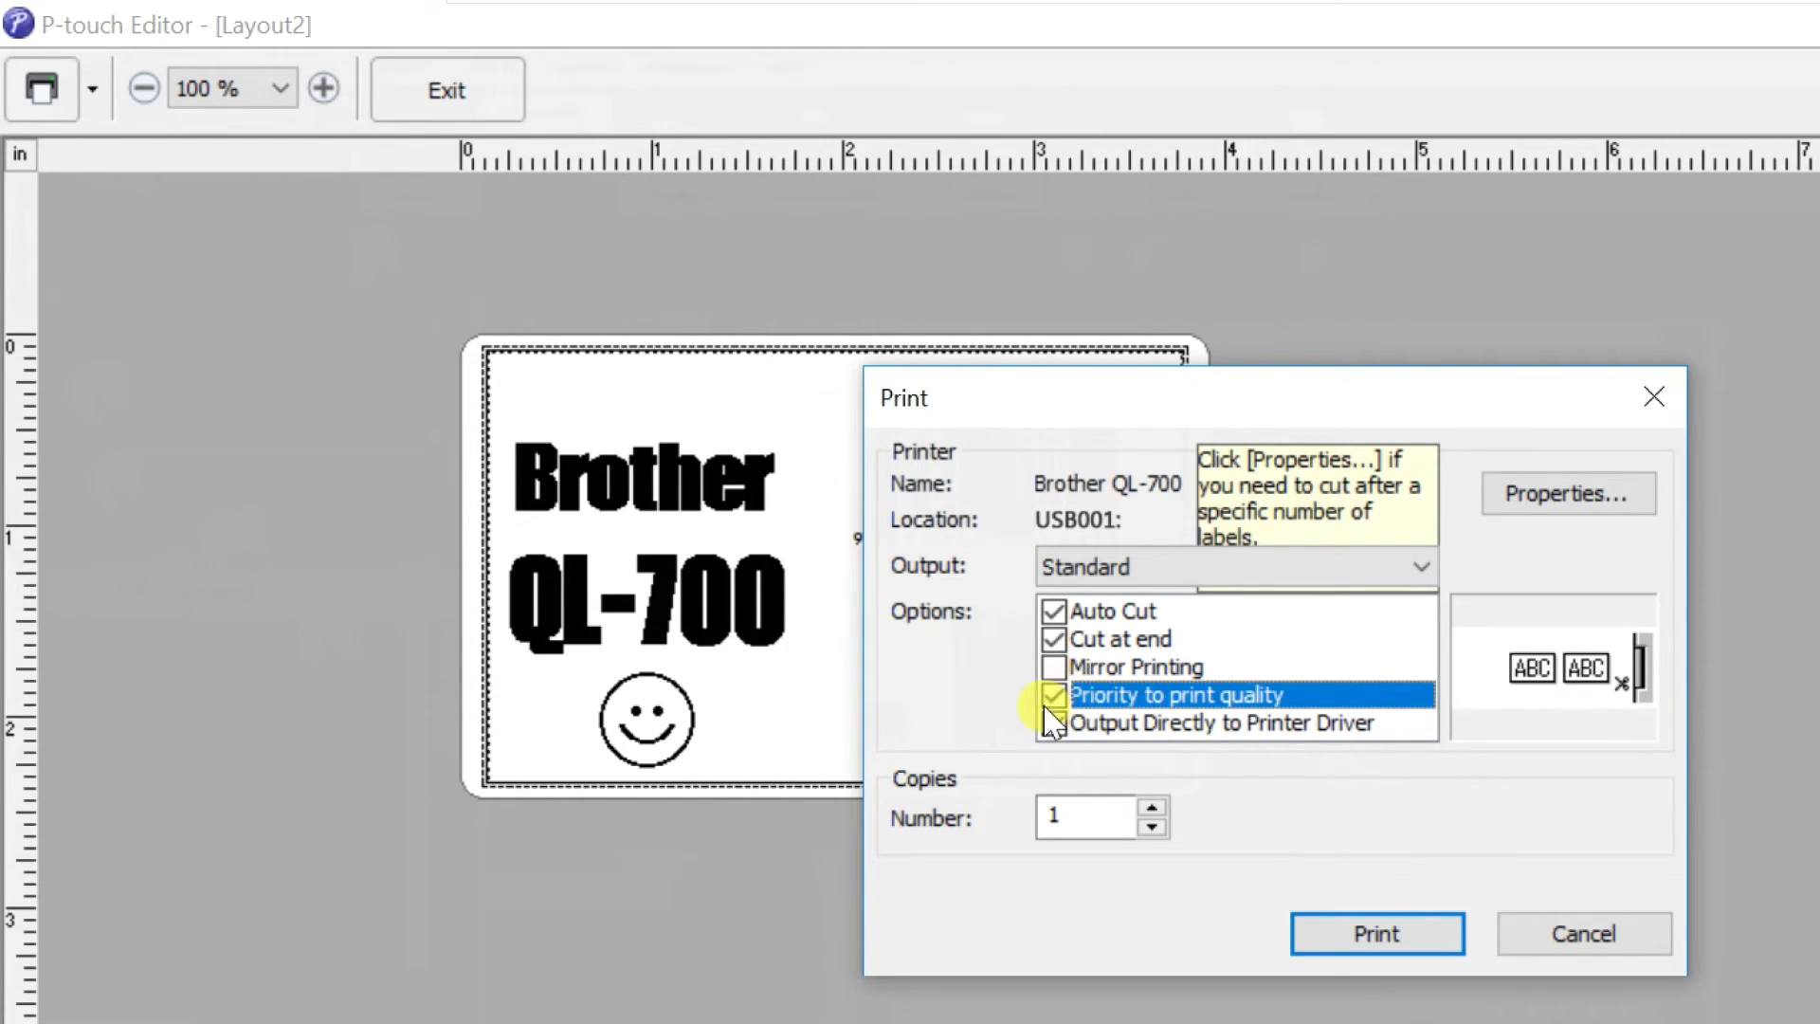
pyautogui.click(1053, 724)
pyautogui.click(1351, 912)
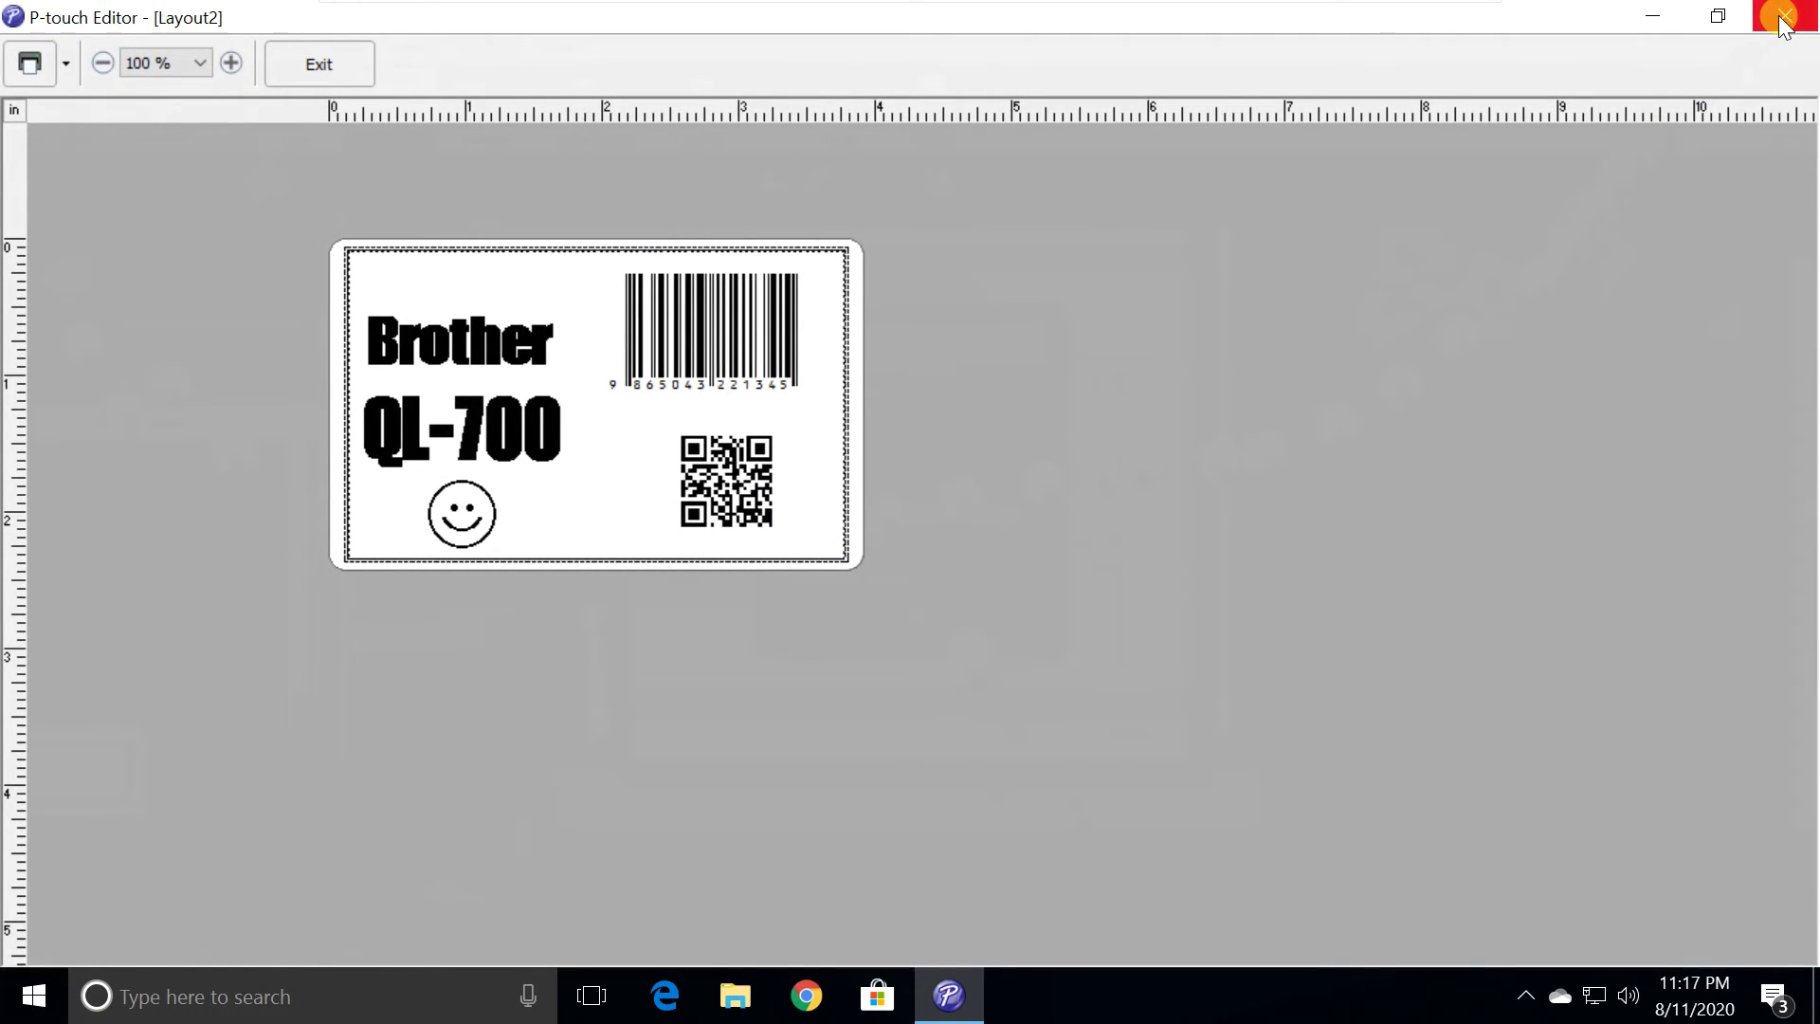
pyautogui.click(1782, 18)
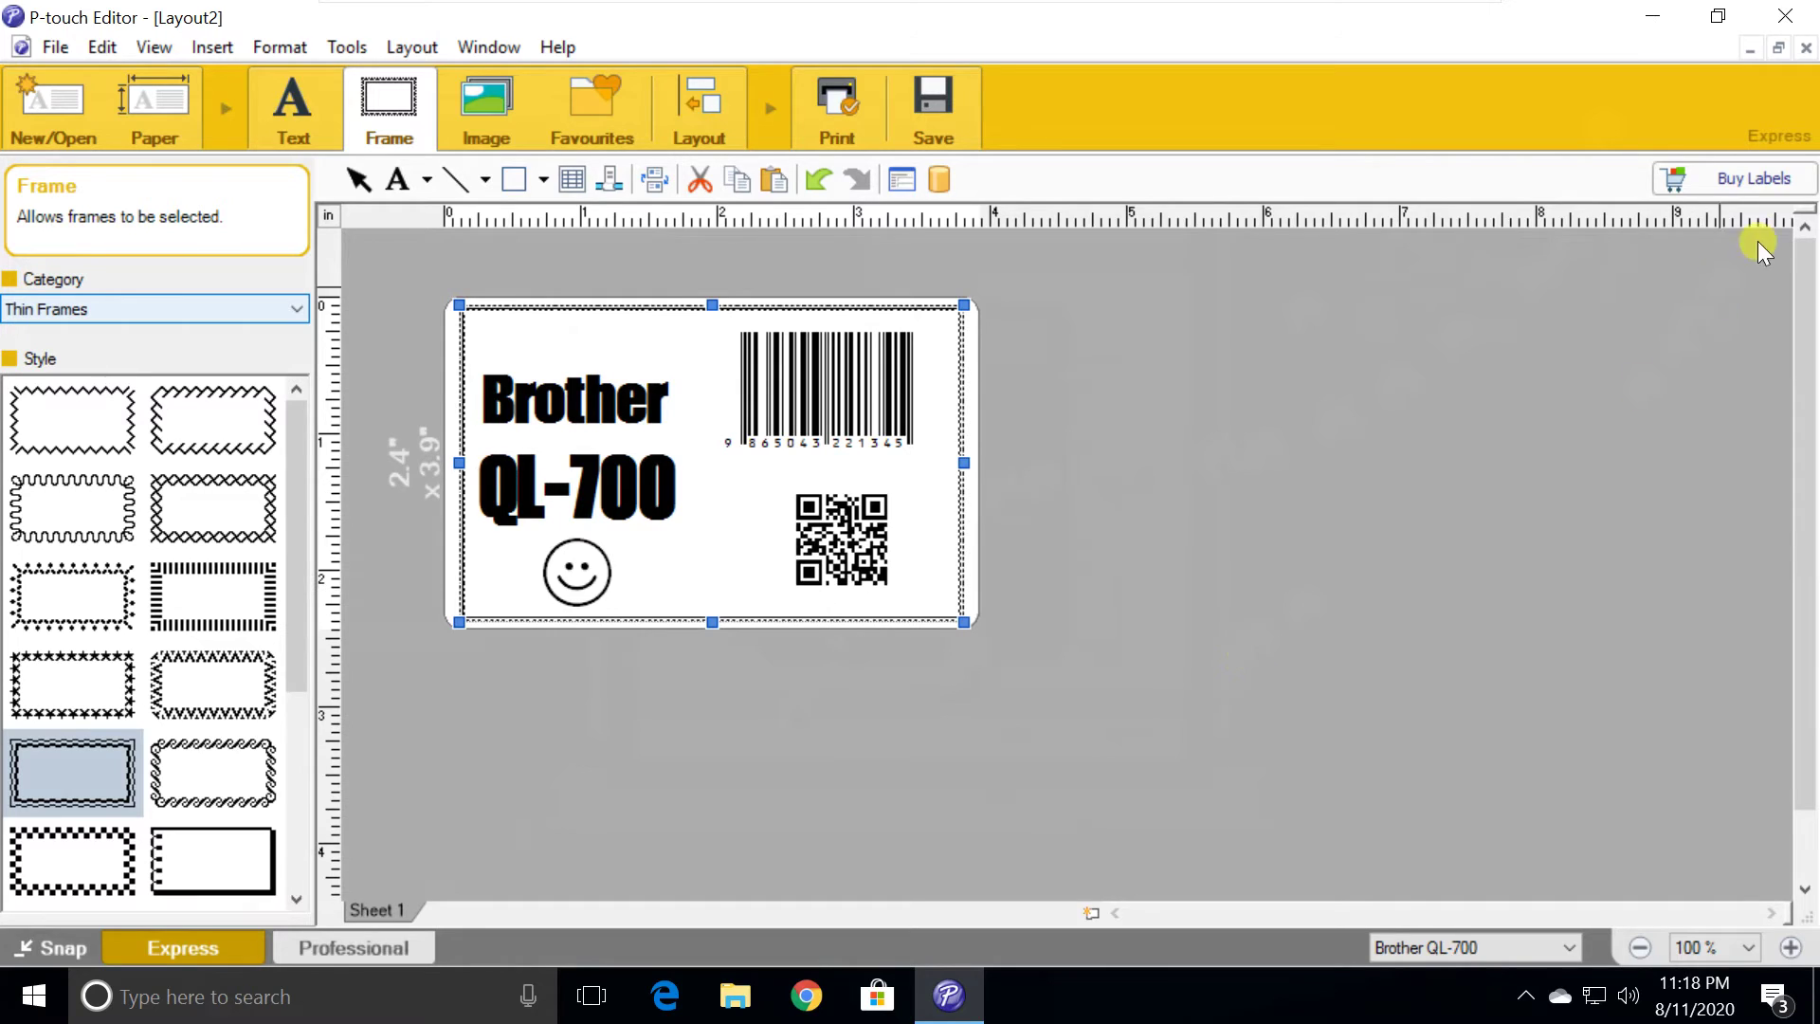
# Close Layout2 without saving changes and close the blank Layout1
pyautogui.click(1806, 49)
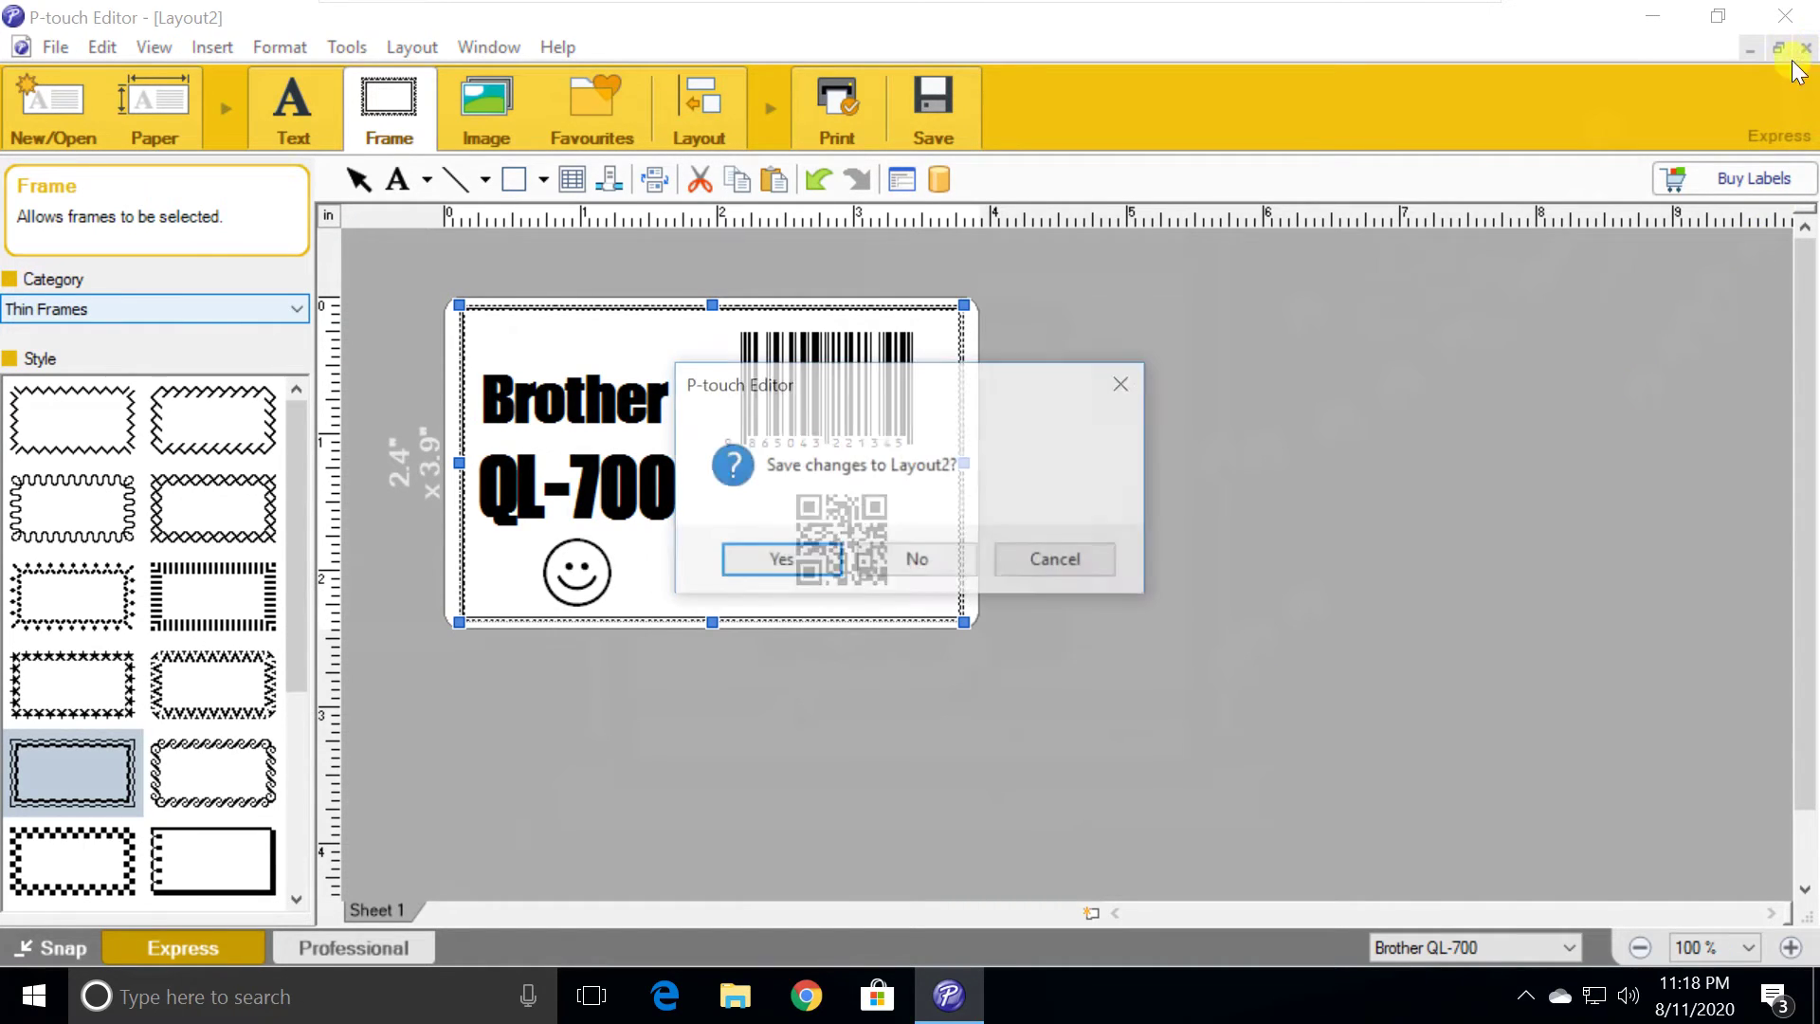
pyautogui.click(925, 553)
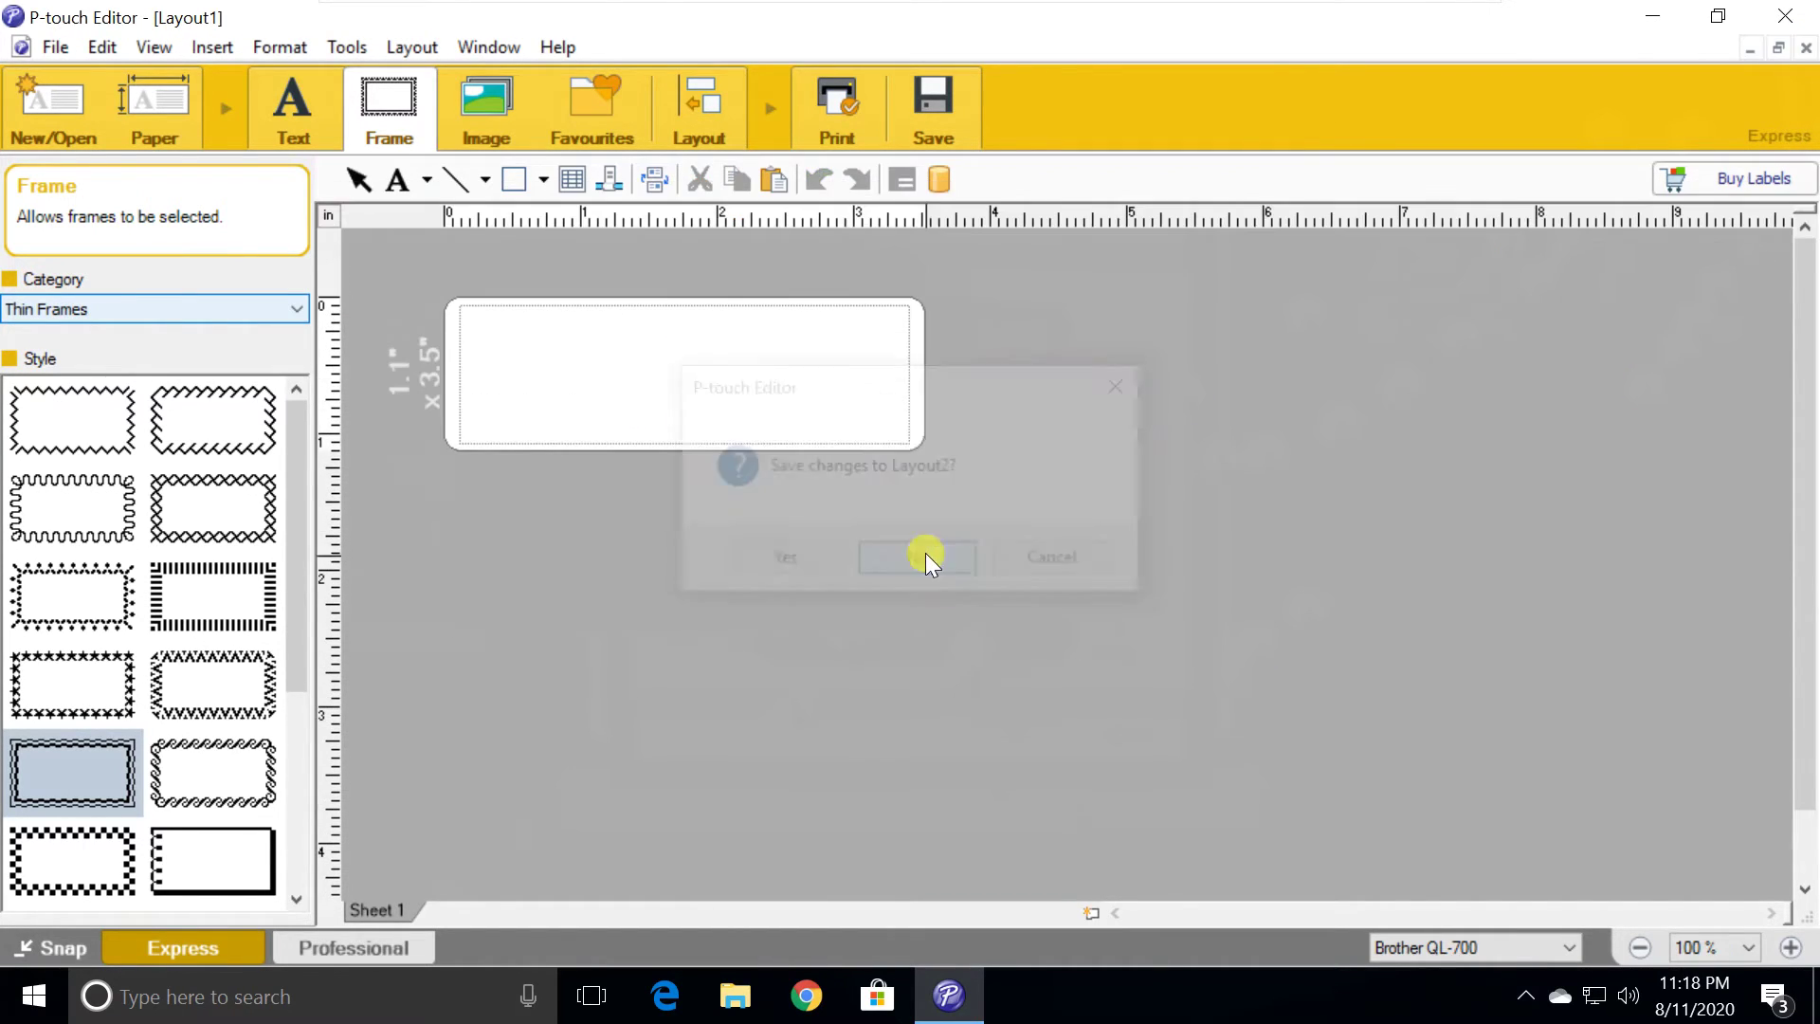
pyautogui.click(1808, 50)
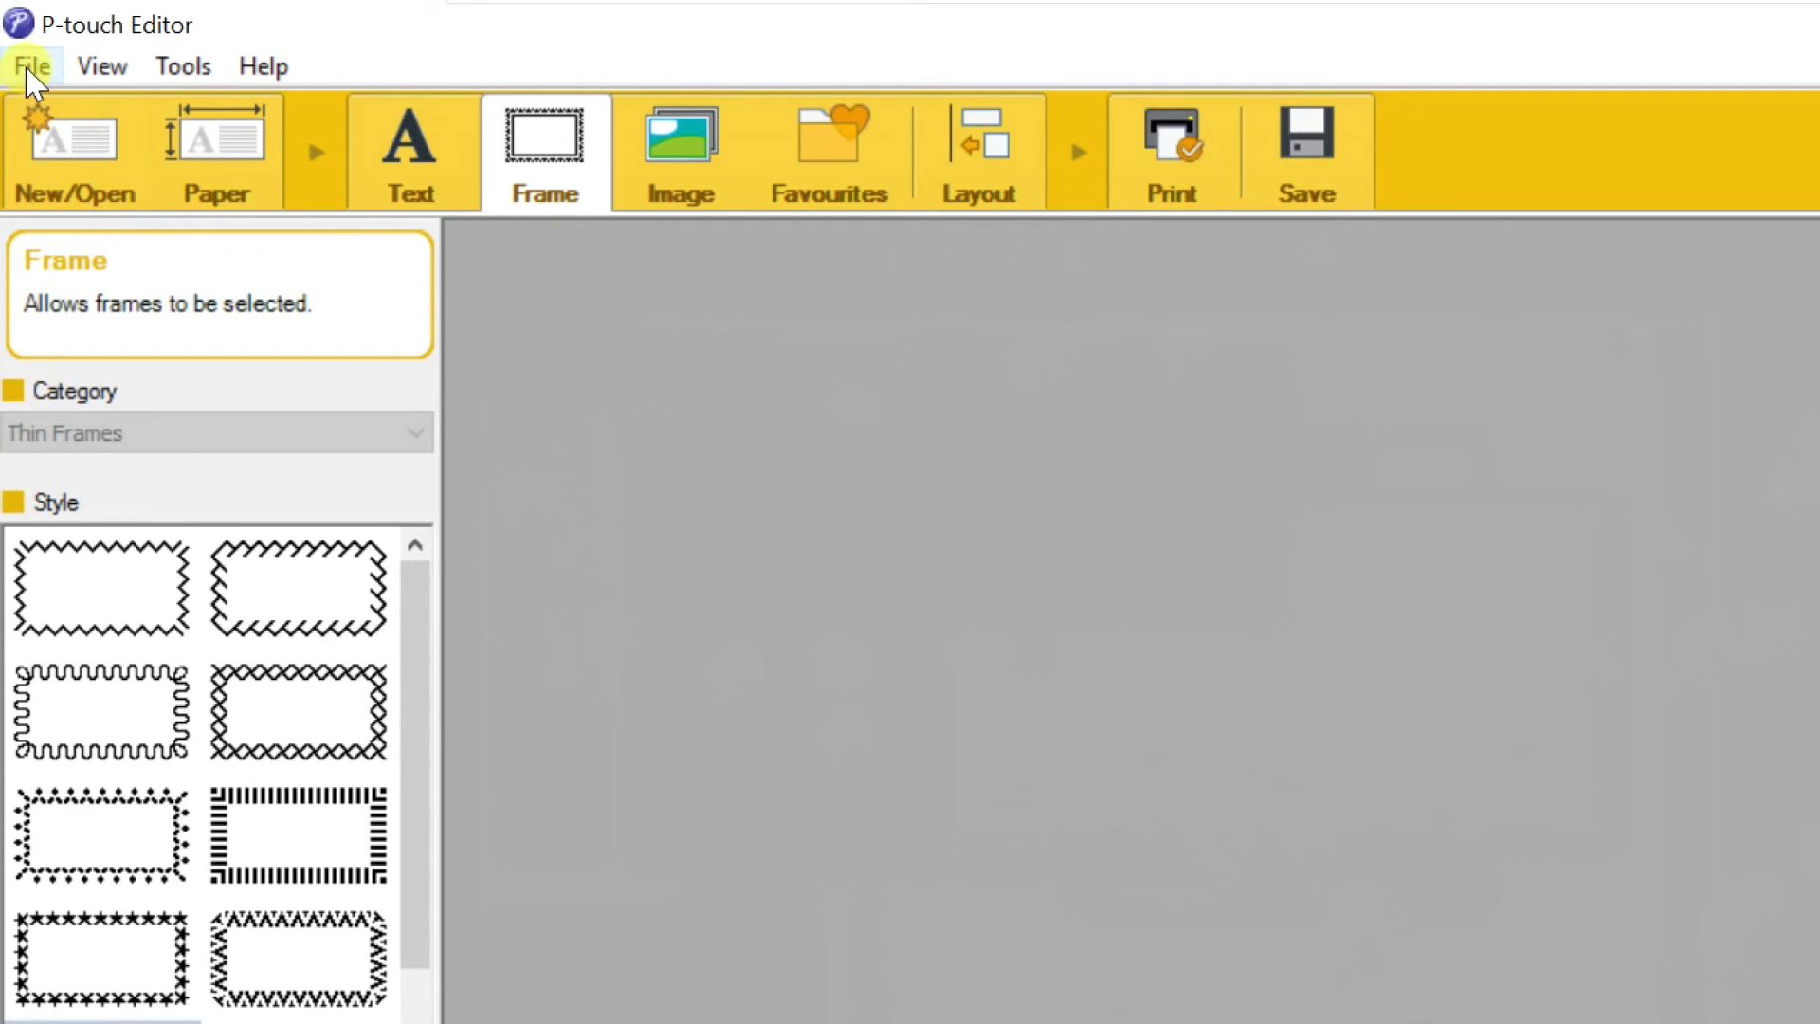
# Open the Shipping 3 template from the Shipping_SCM labels category as a new layout
pyautogui.click(82, 142)
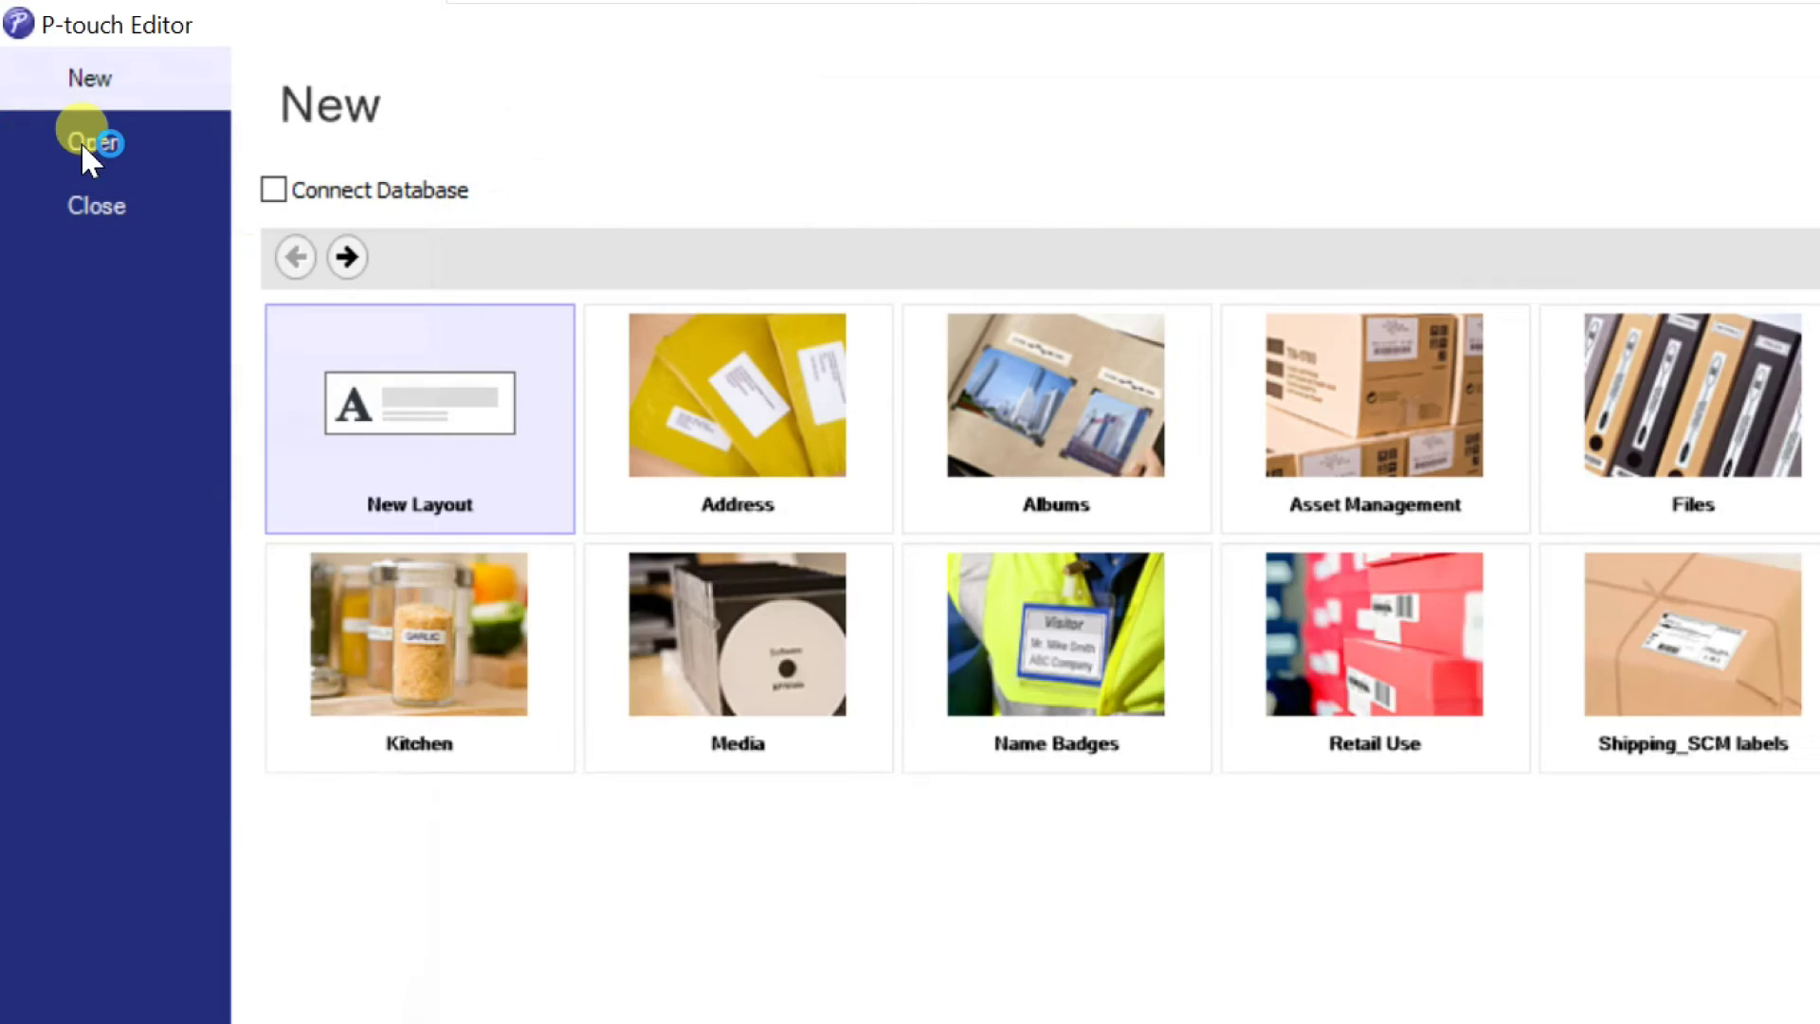
pyautogui.click(1659, 647)
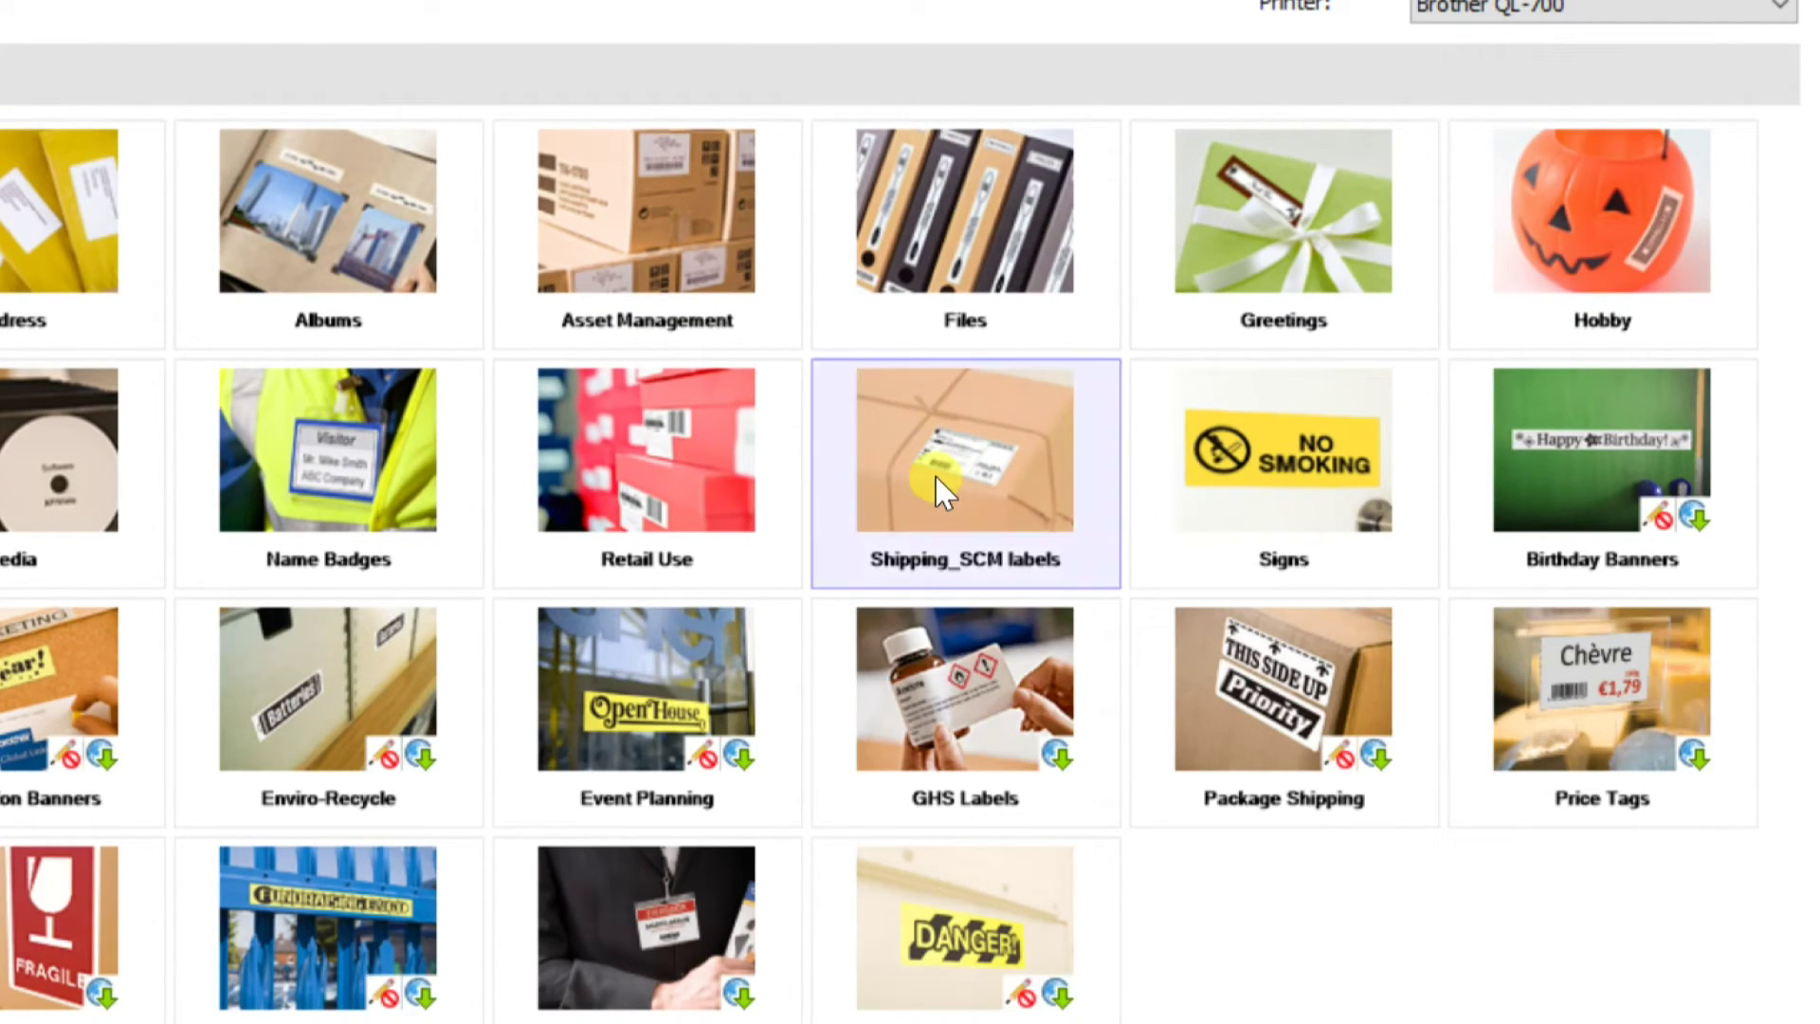
pyautogui.doubleClick(937, 479)
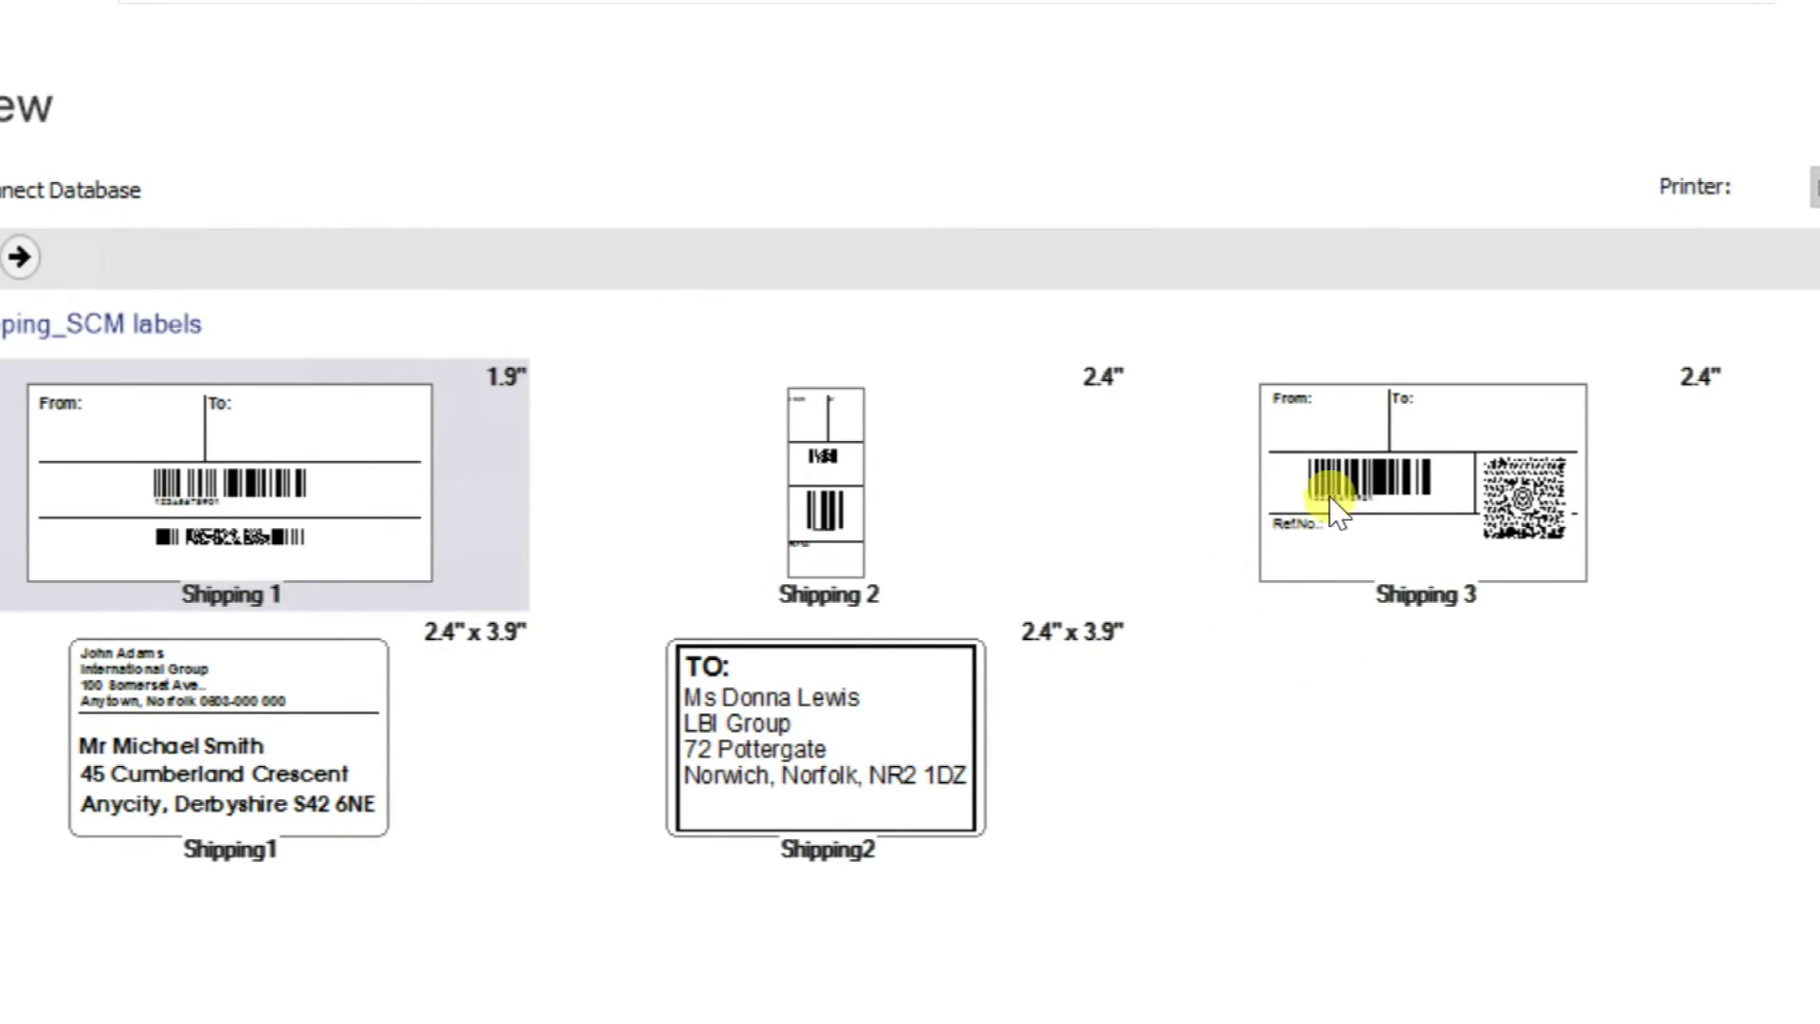
pyautogui.click(1313, 475)
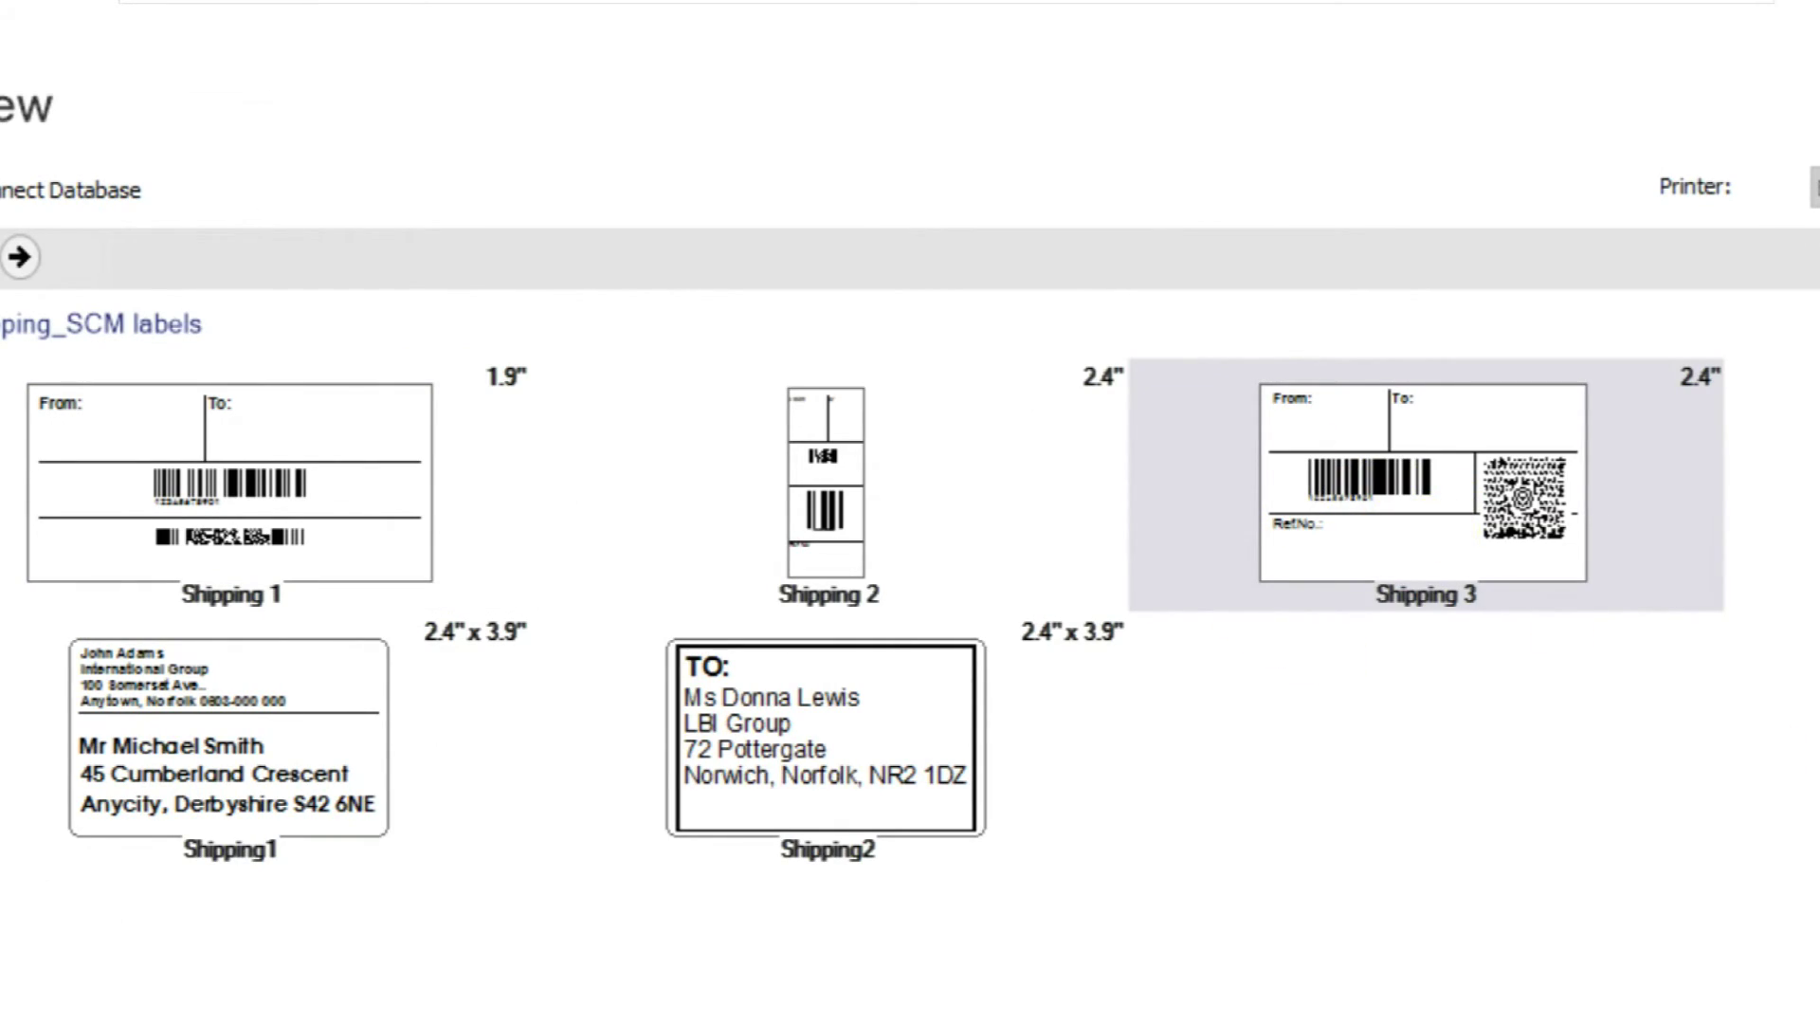
pyautogui.click(1768, 977)
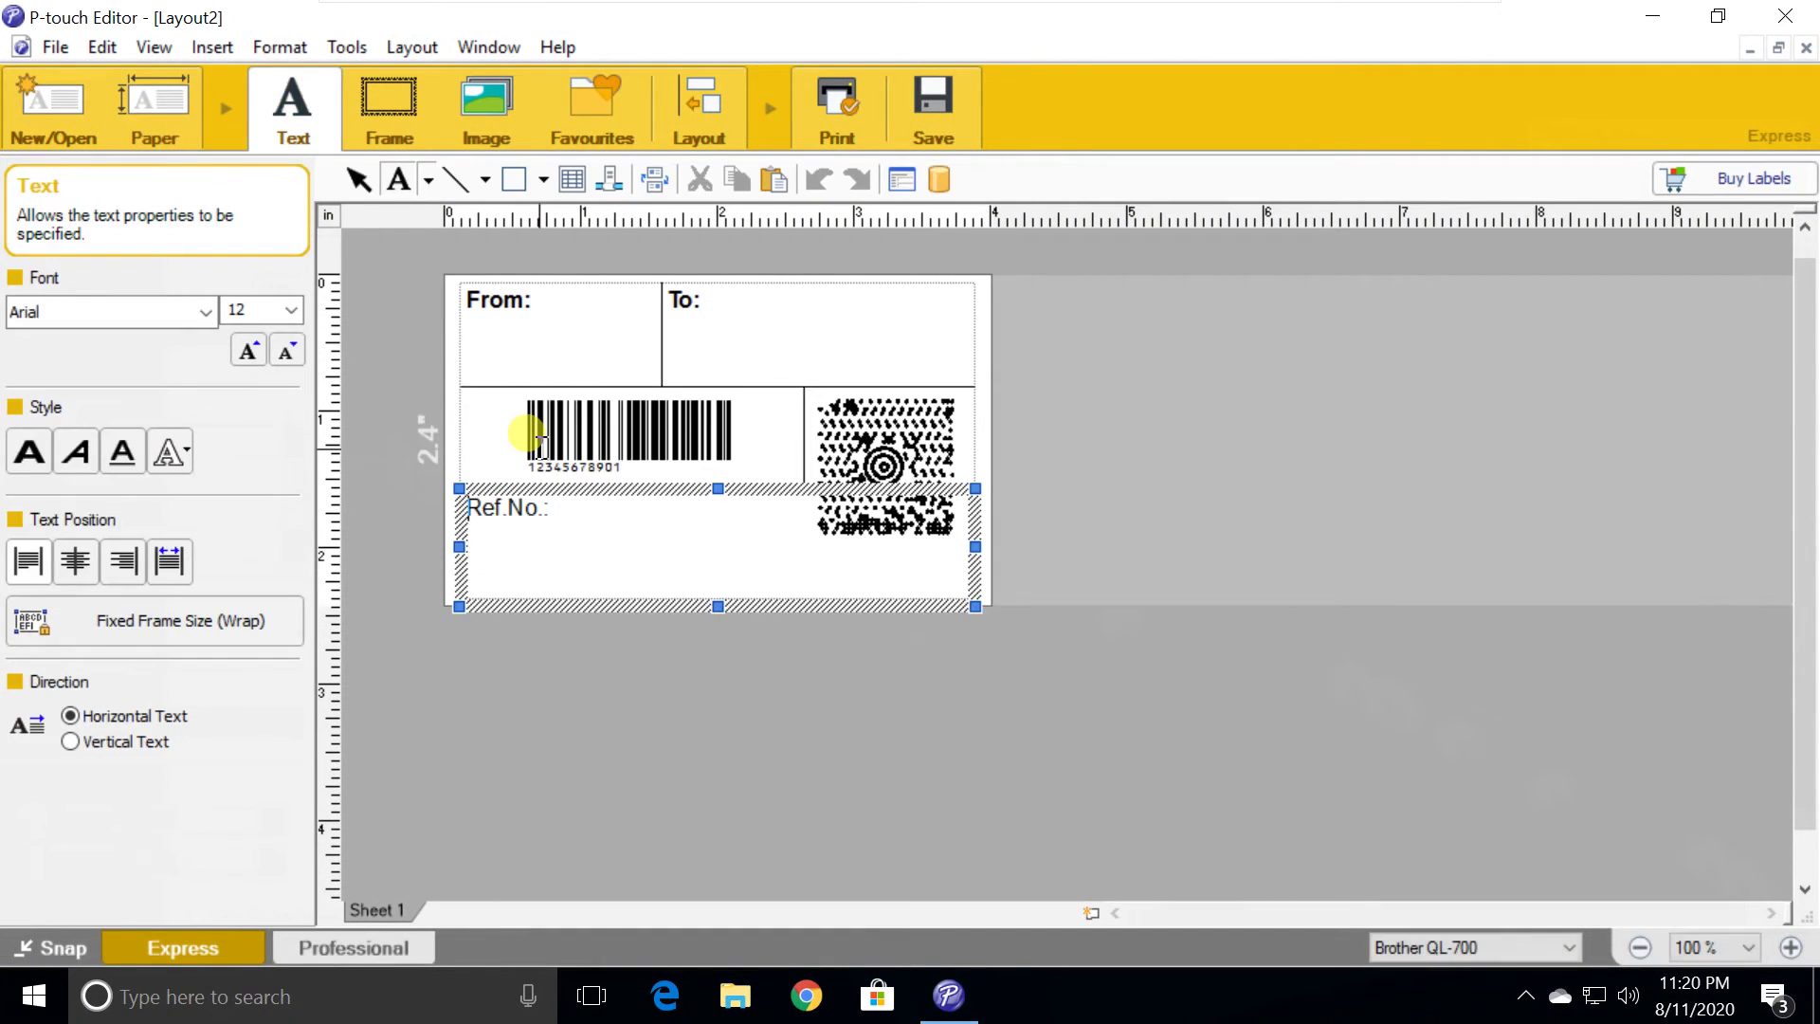
# Enter Dubai in the From field and Kuwait in the To field, then select the barcode
pyautogui.click(544, 299)
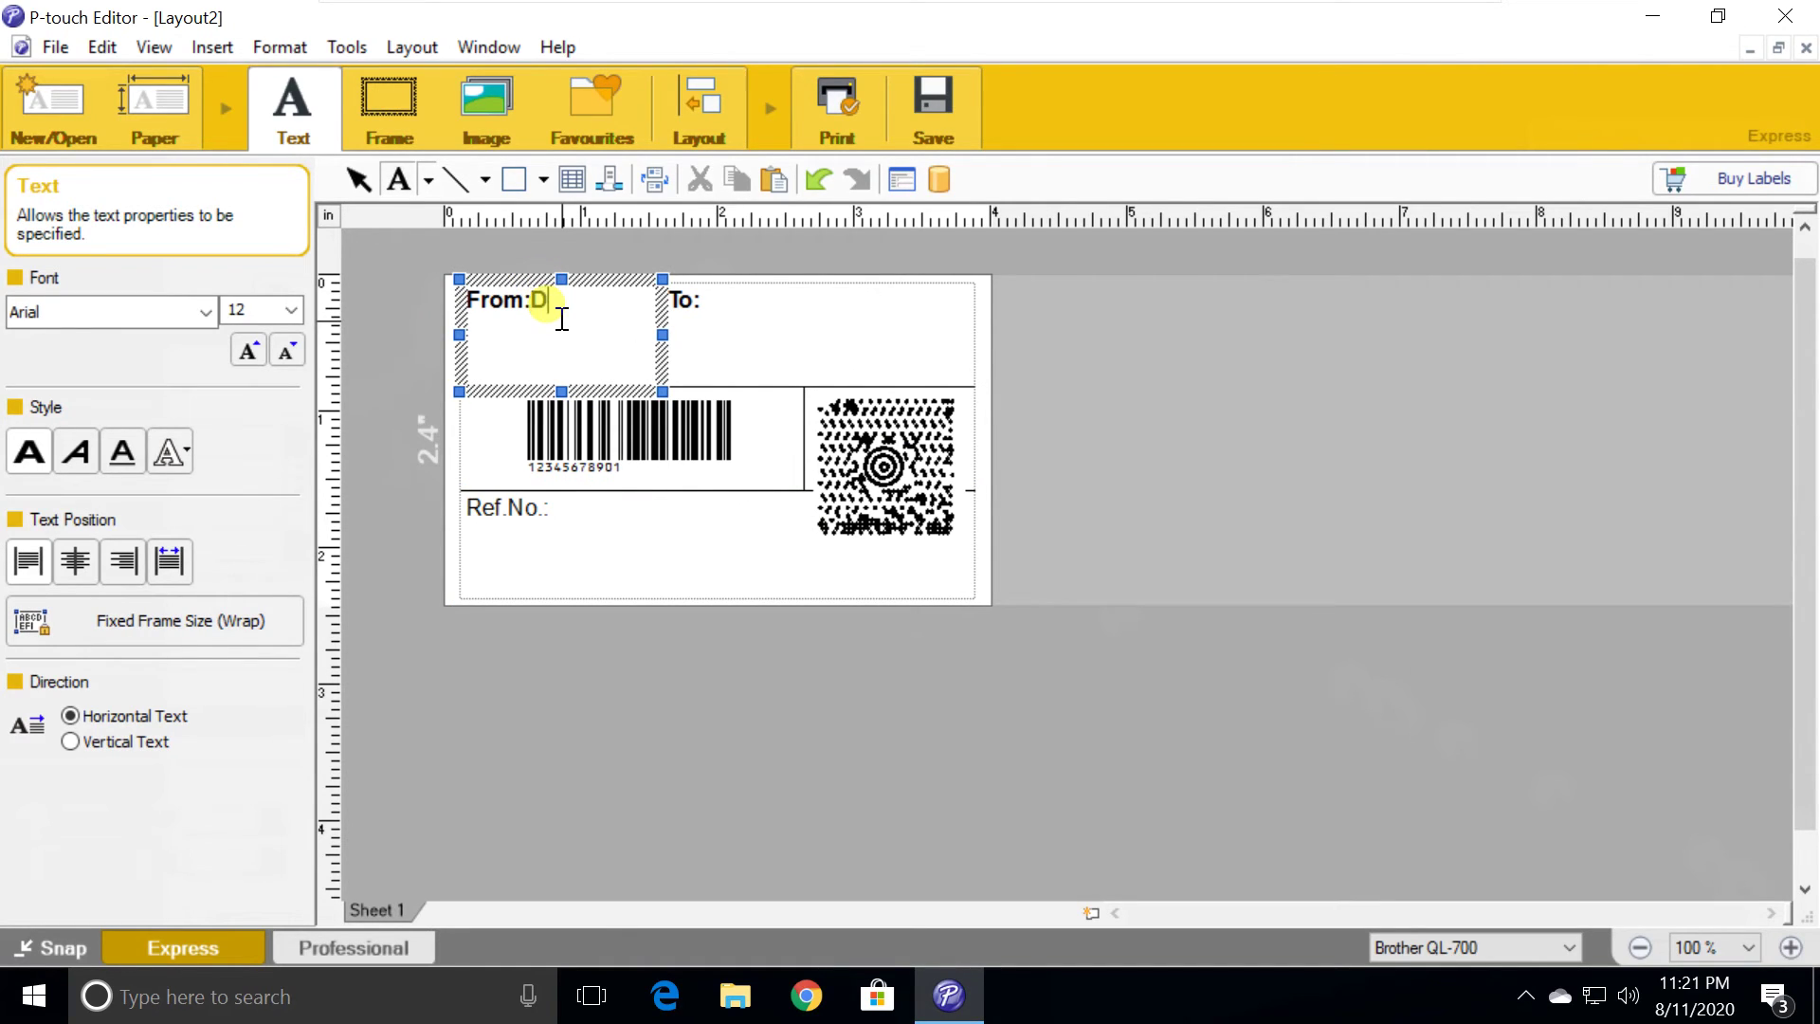
pyautogui.click(704, 303)
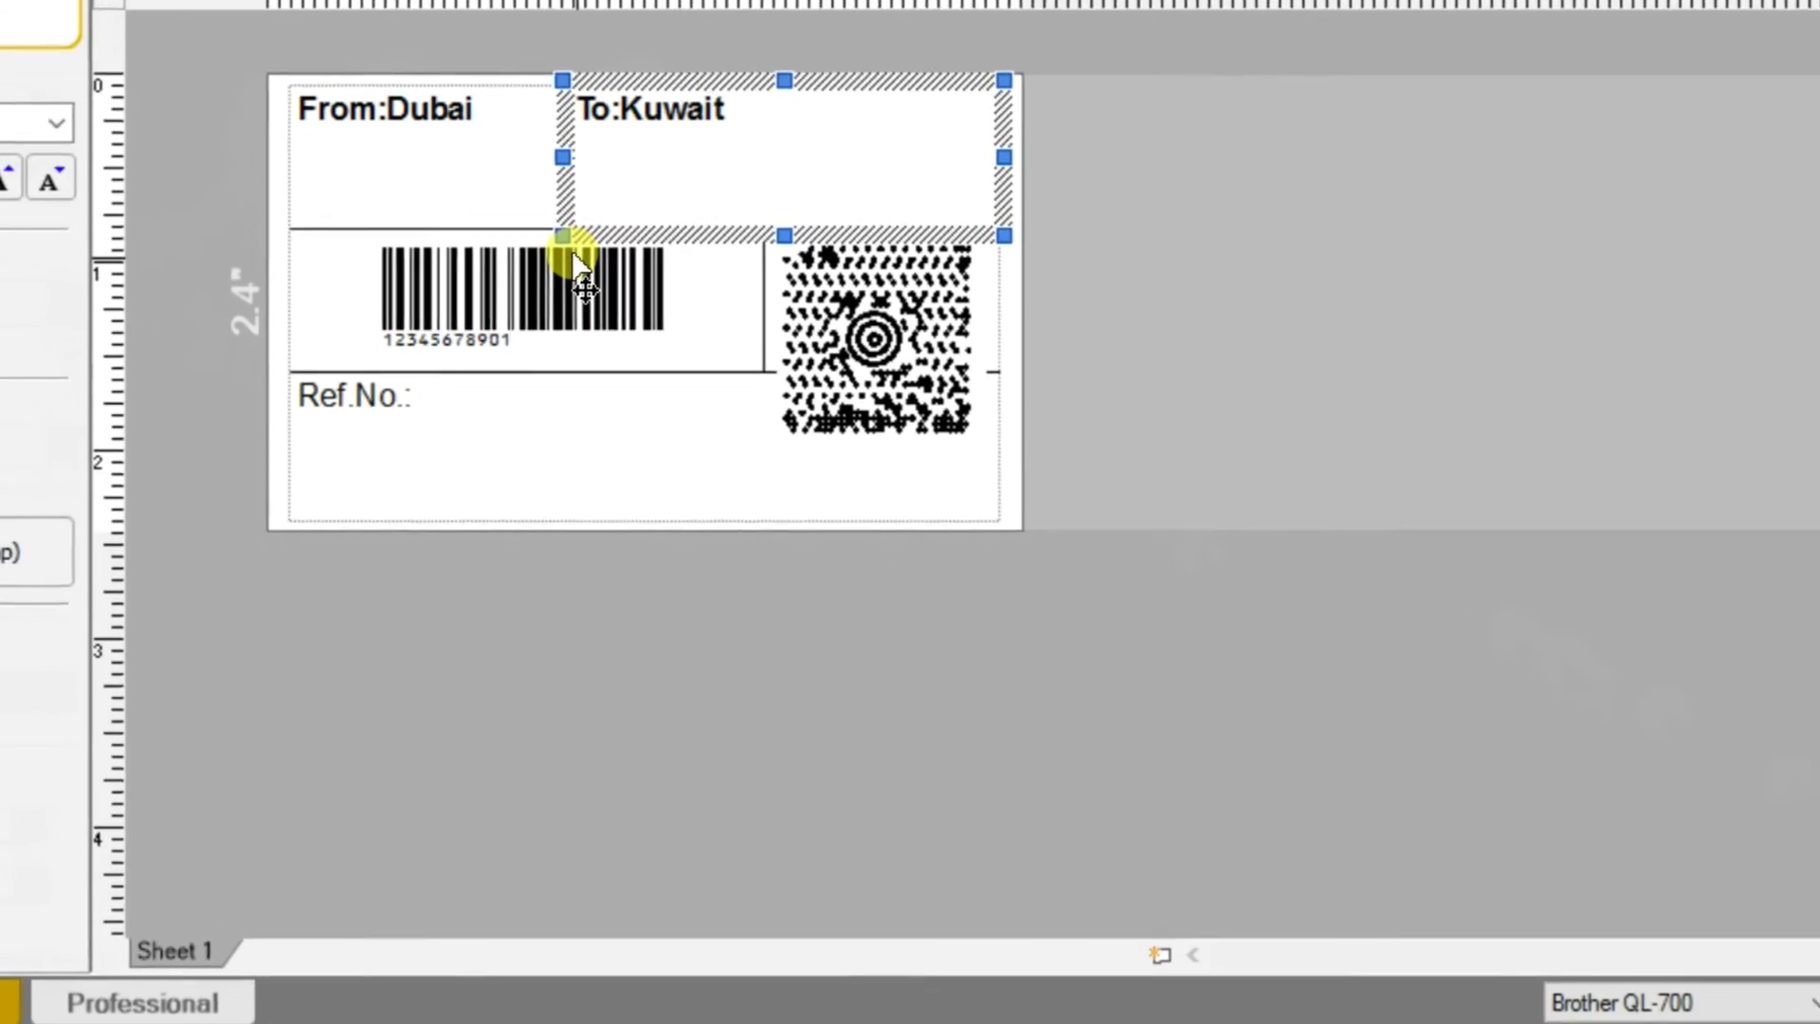
pyautogui.click(670, 412)
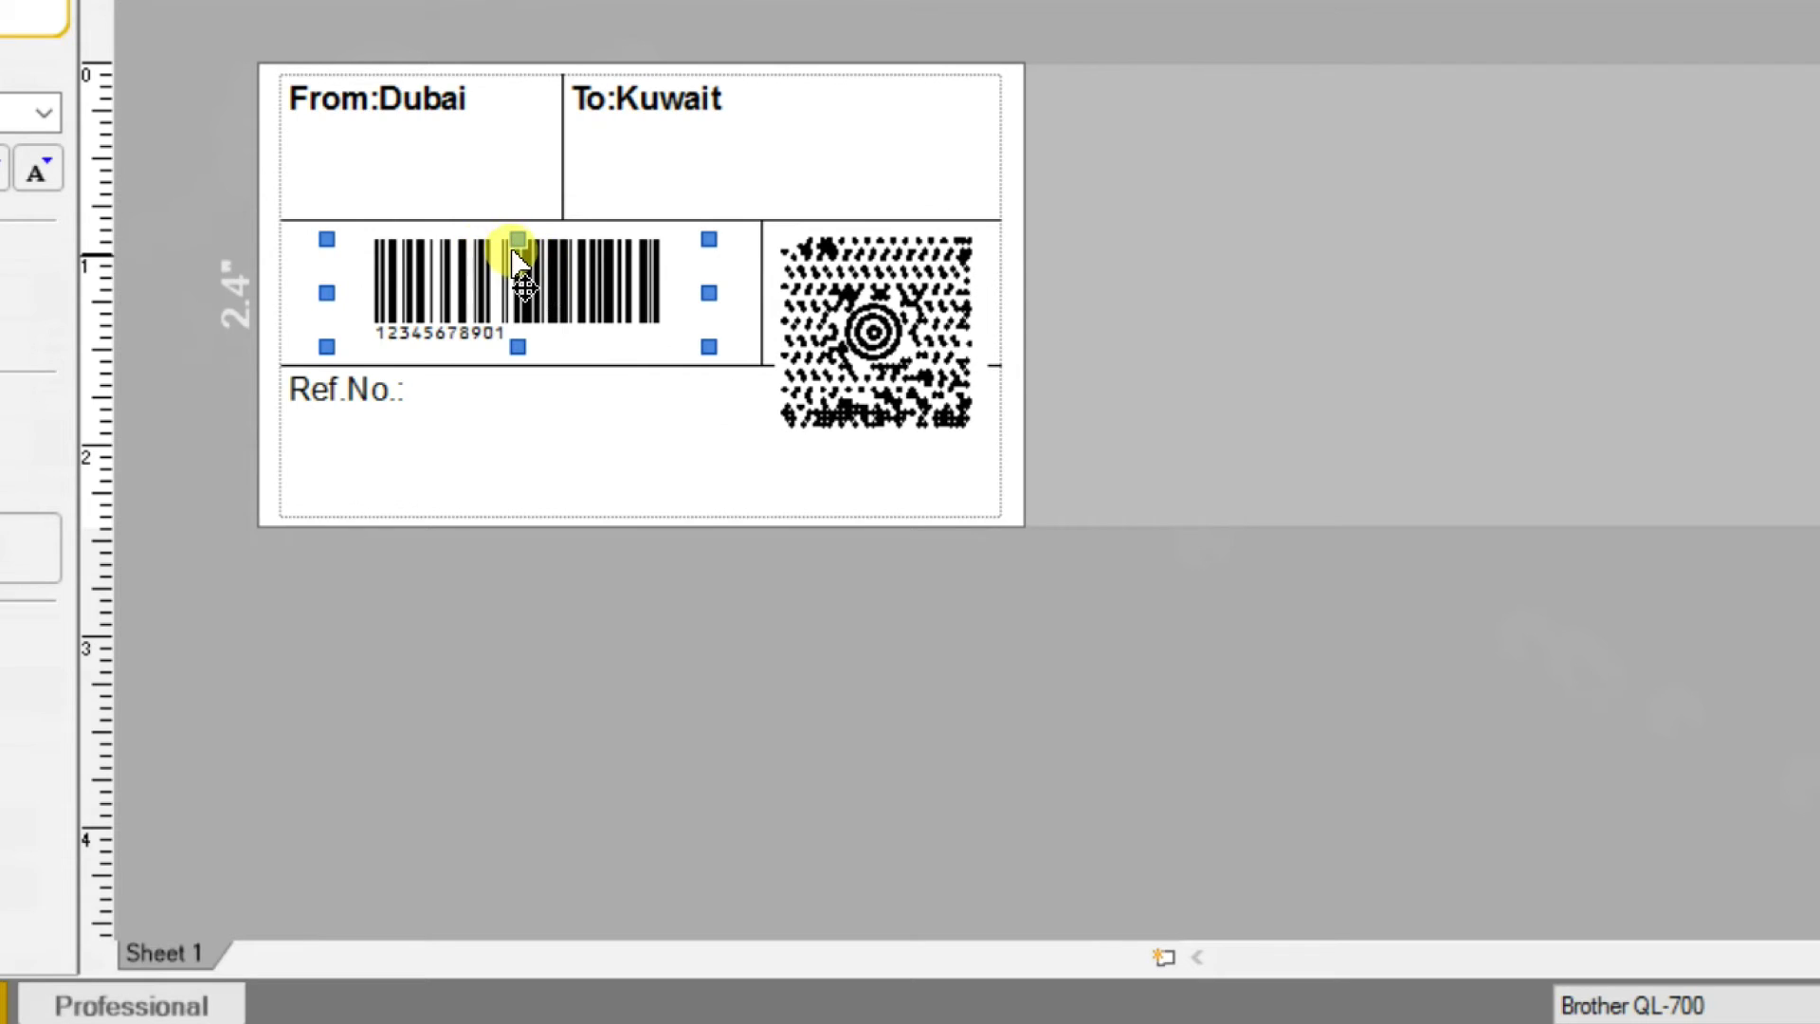
pyautogui.rightClick(517, 254)
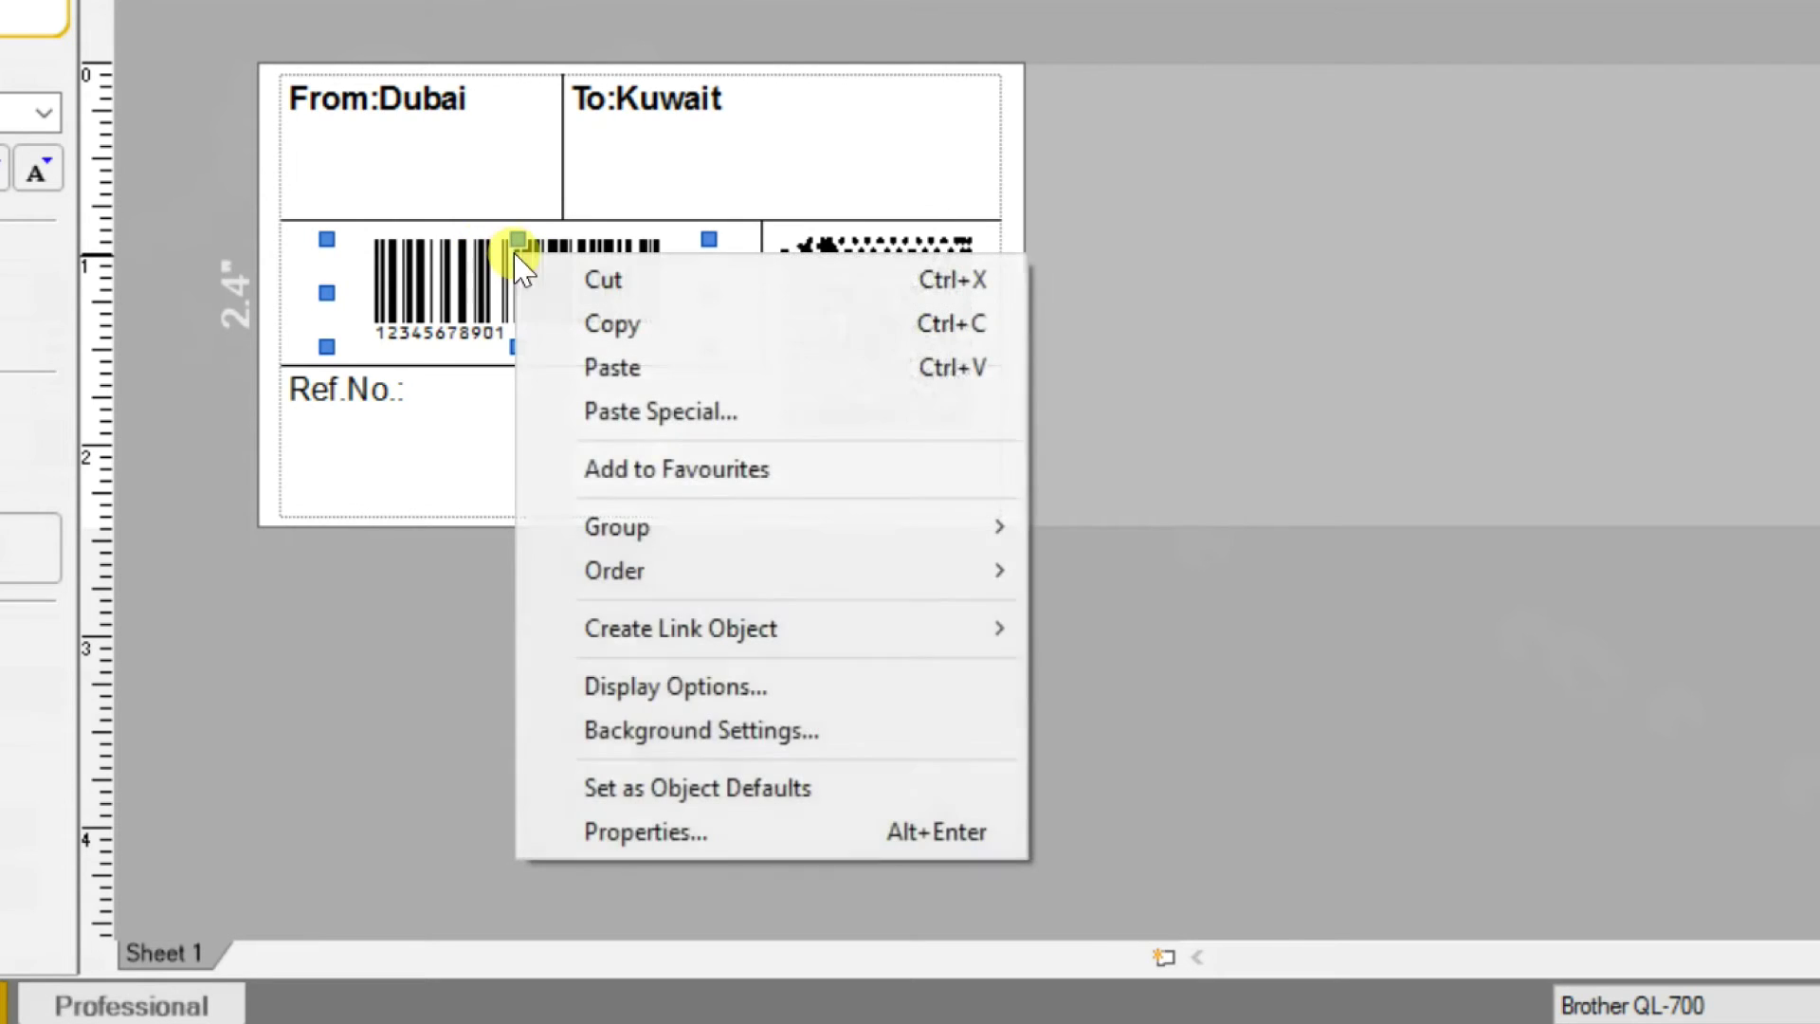
pyautogui.click(659, 834)
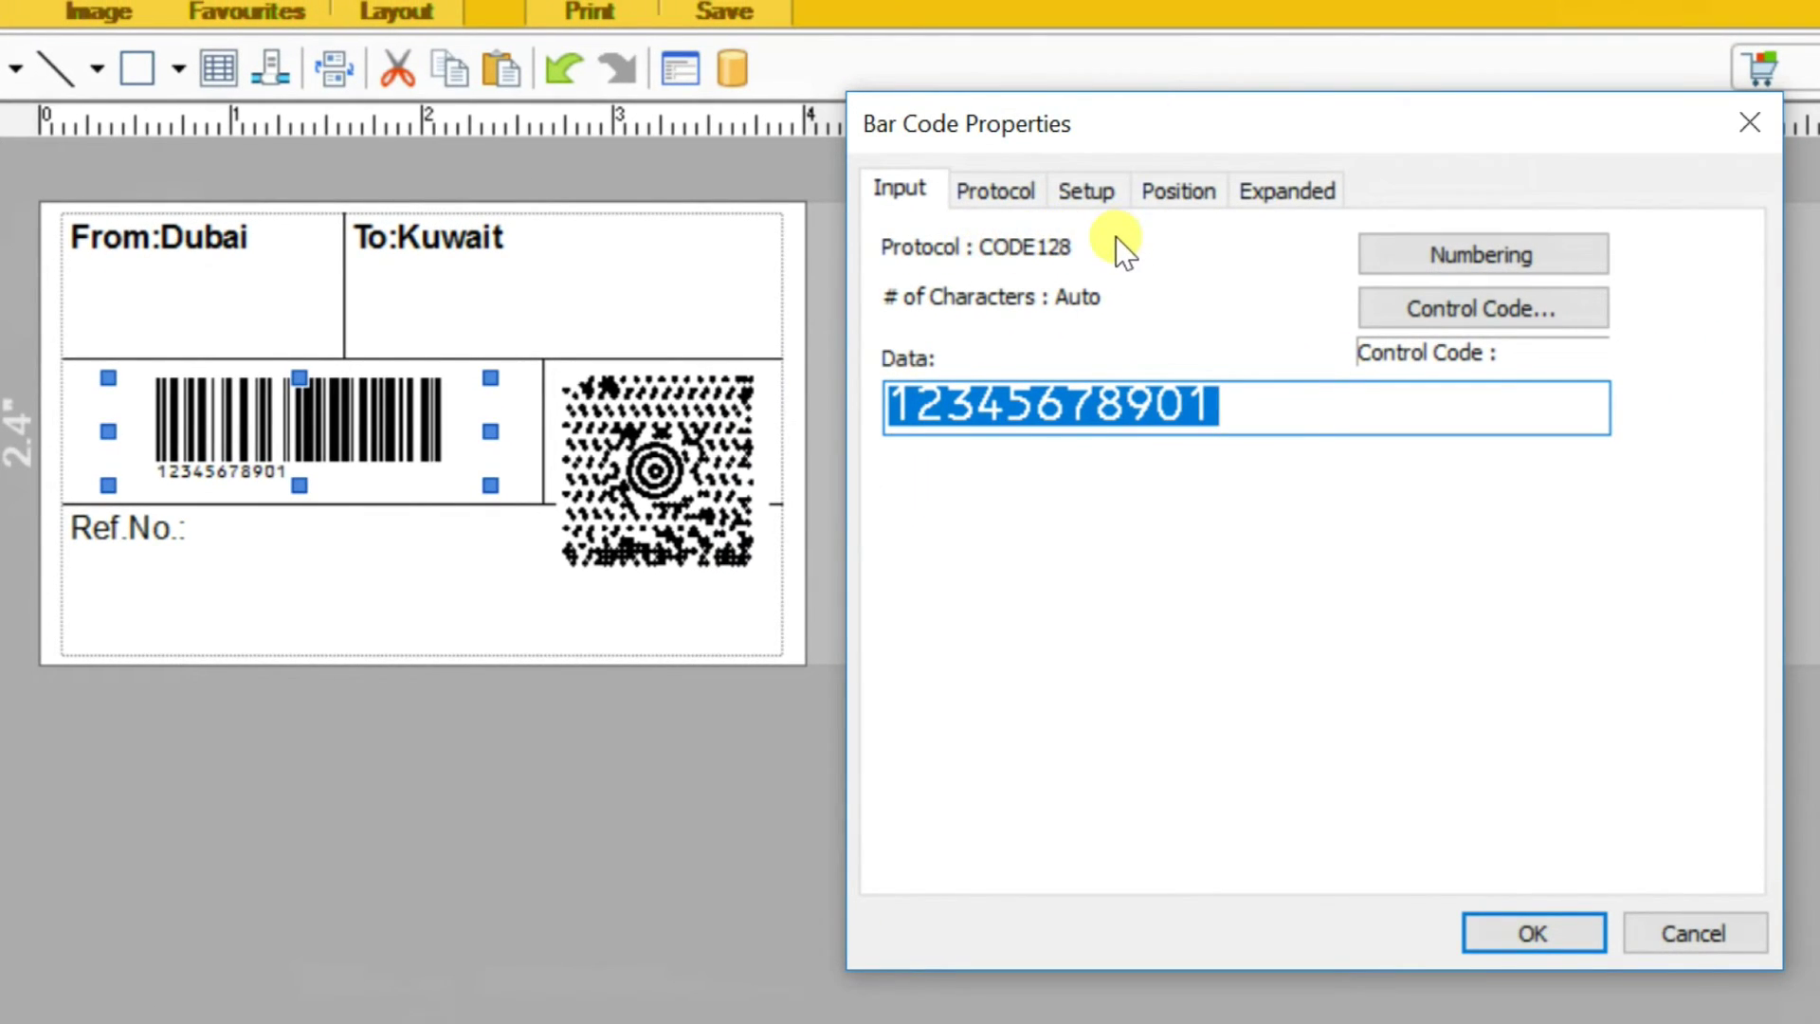
pyautogui.click(991, 190)
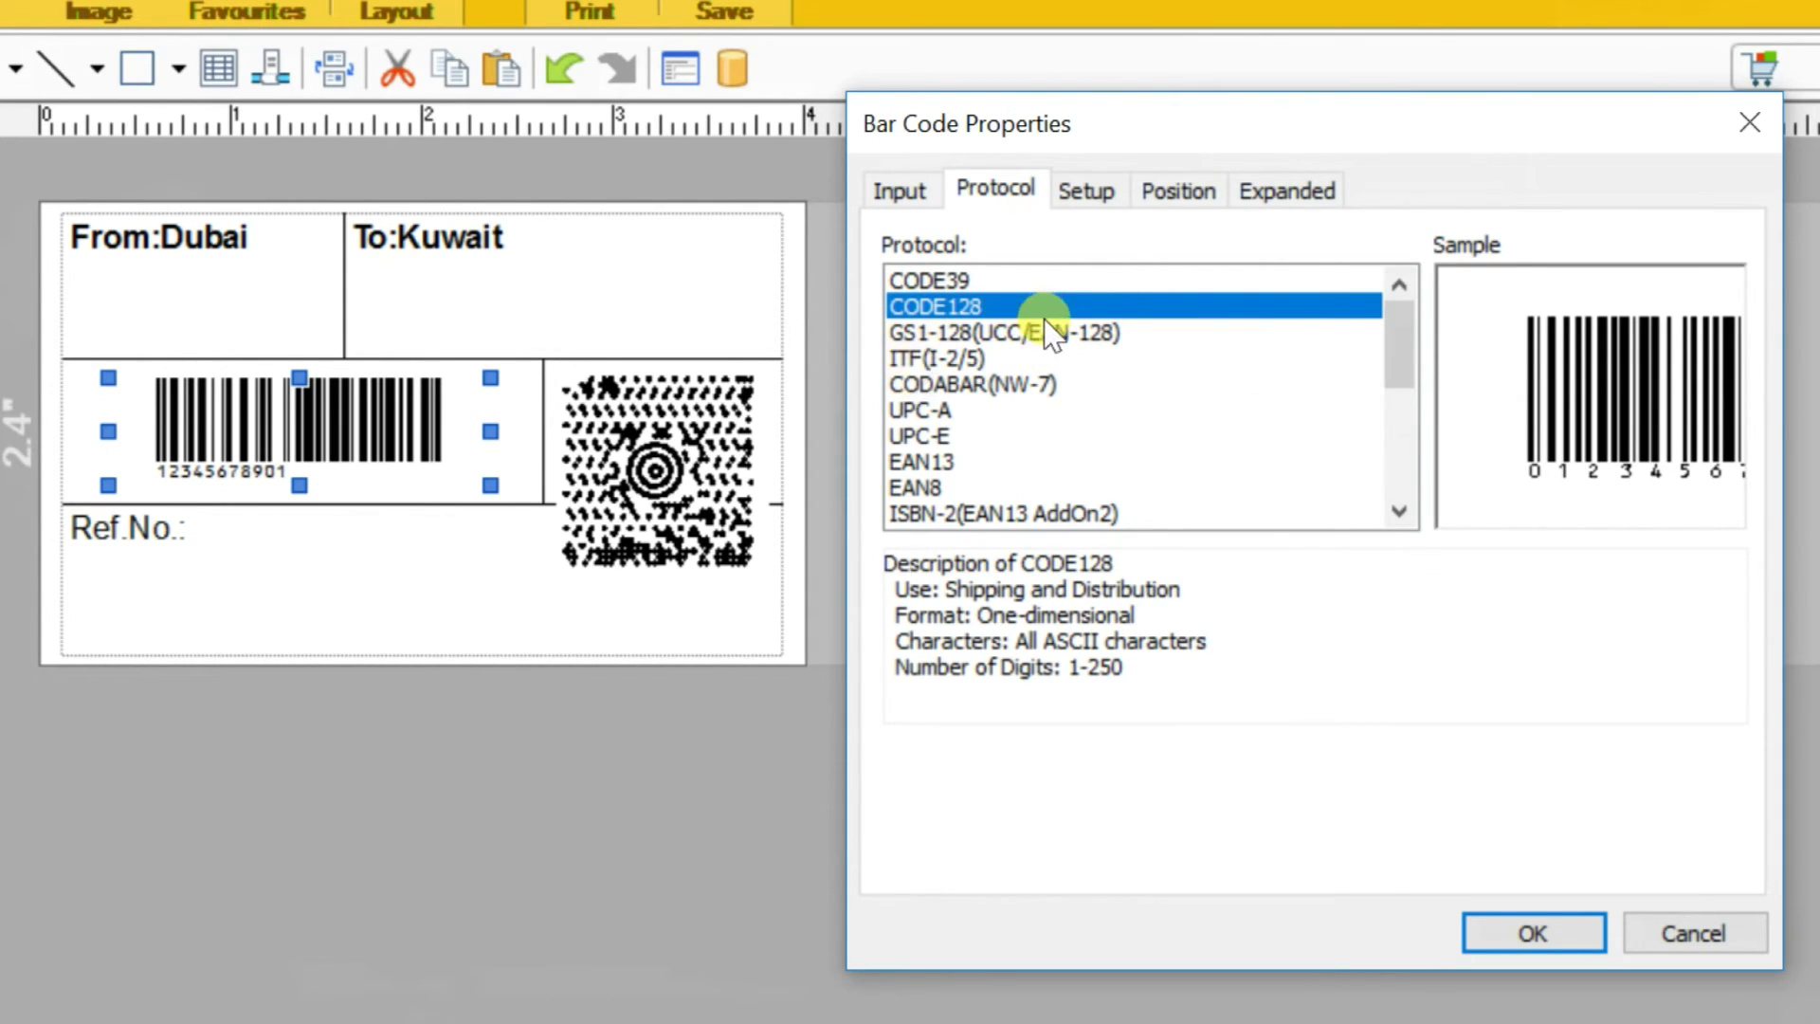
pyautogui.click(1019, 334)
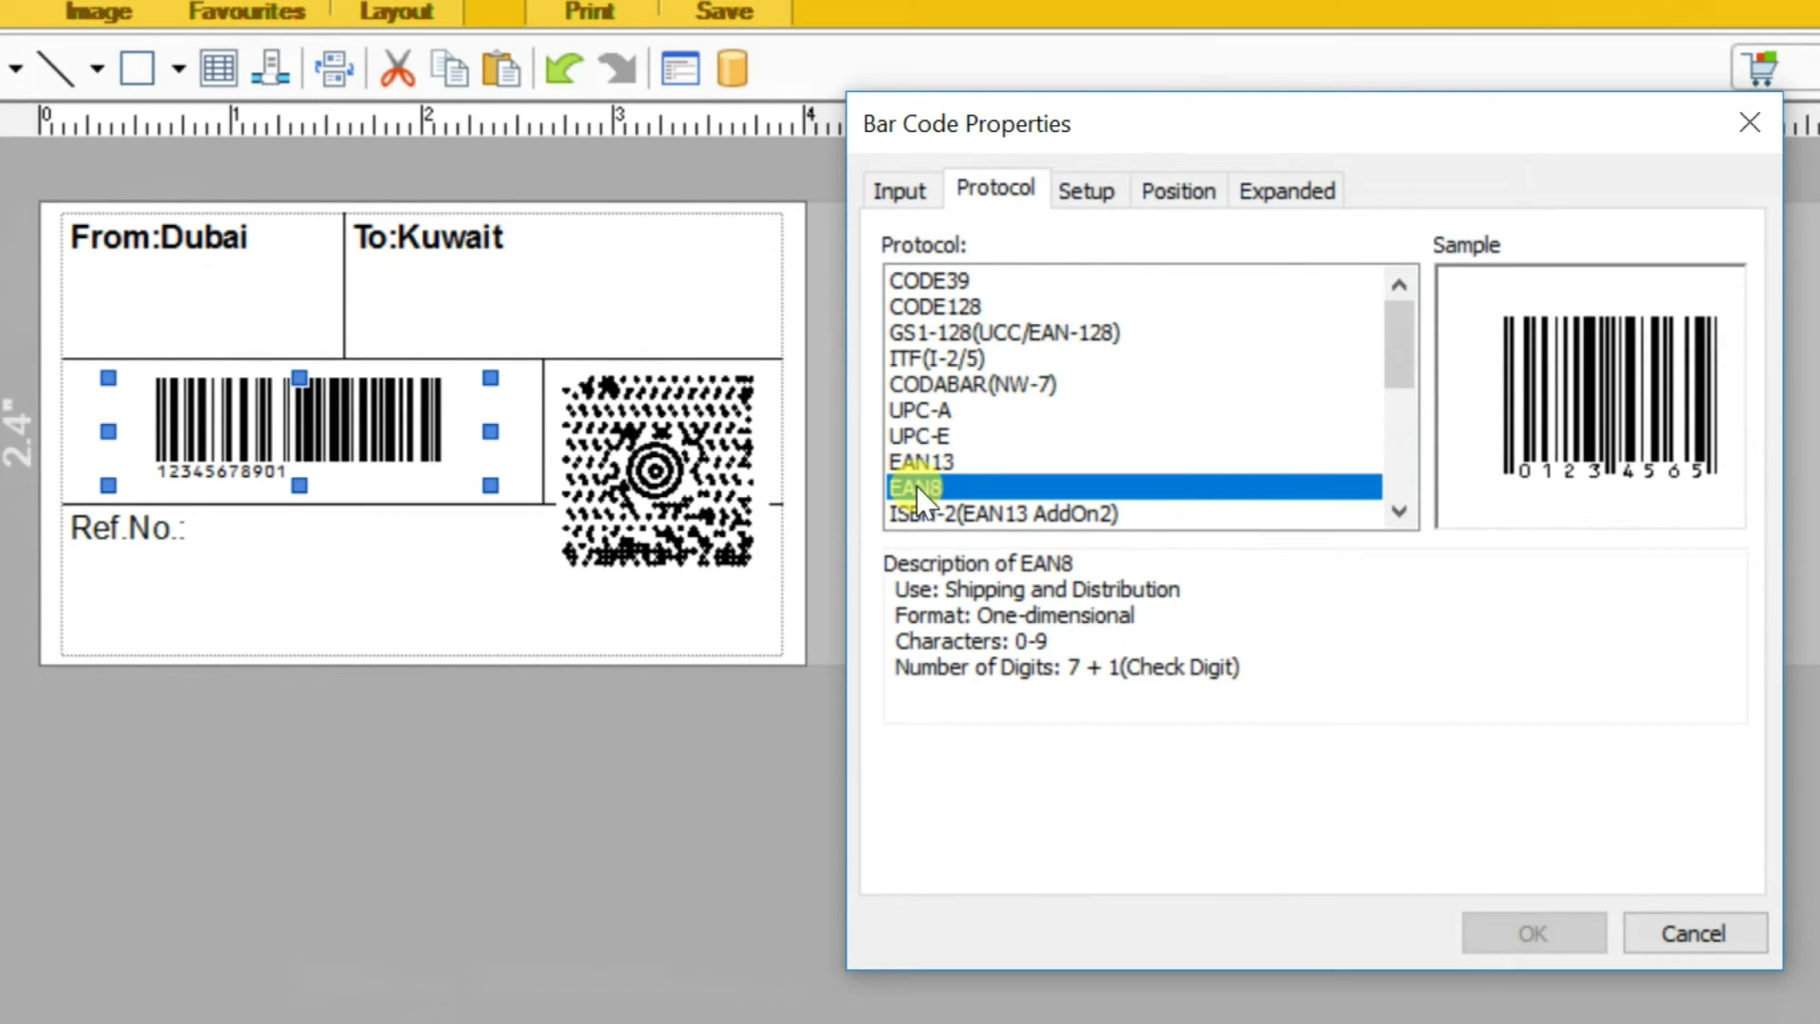
pyautogui.click(950, 304)
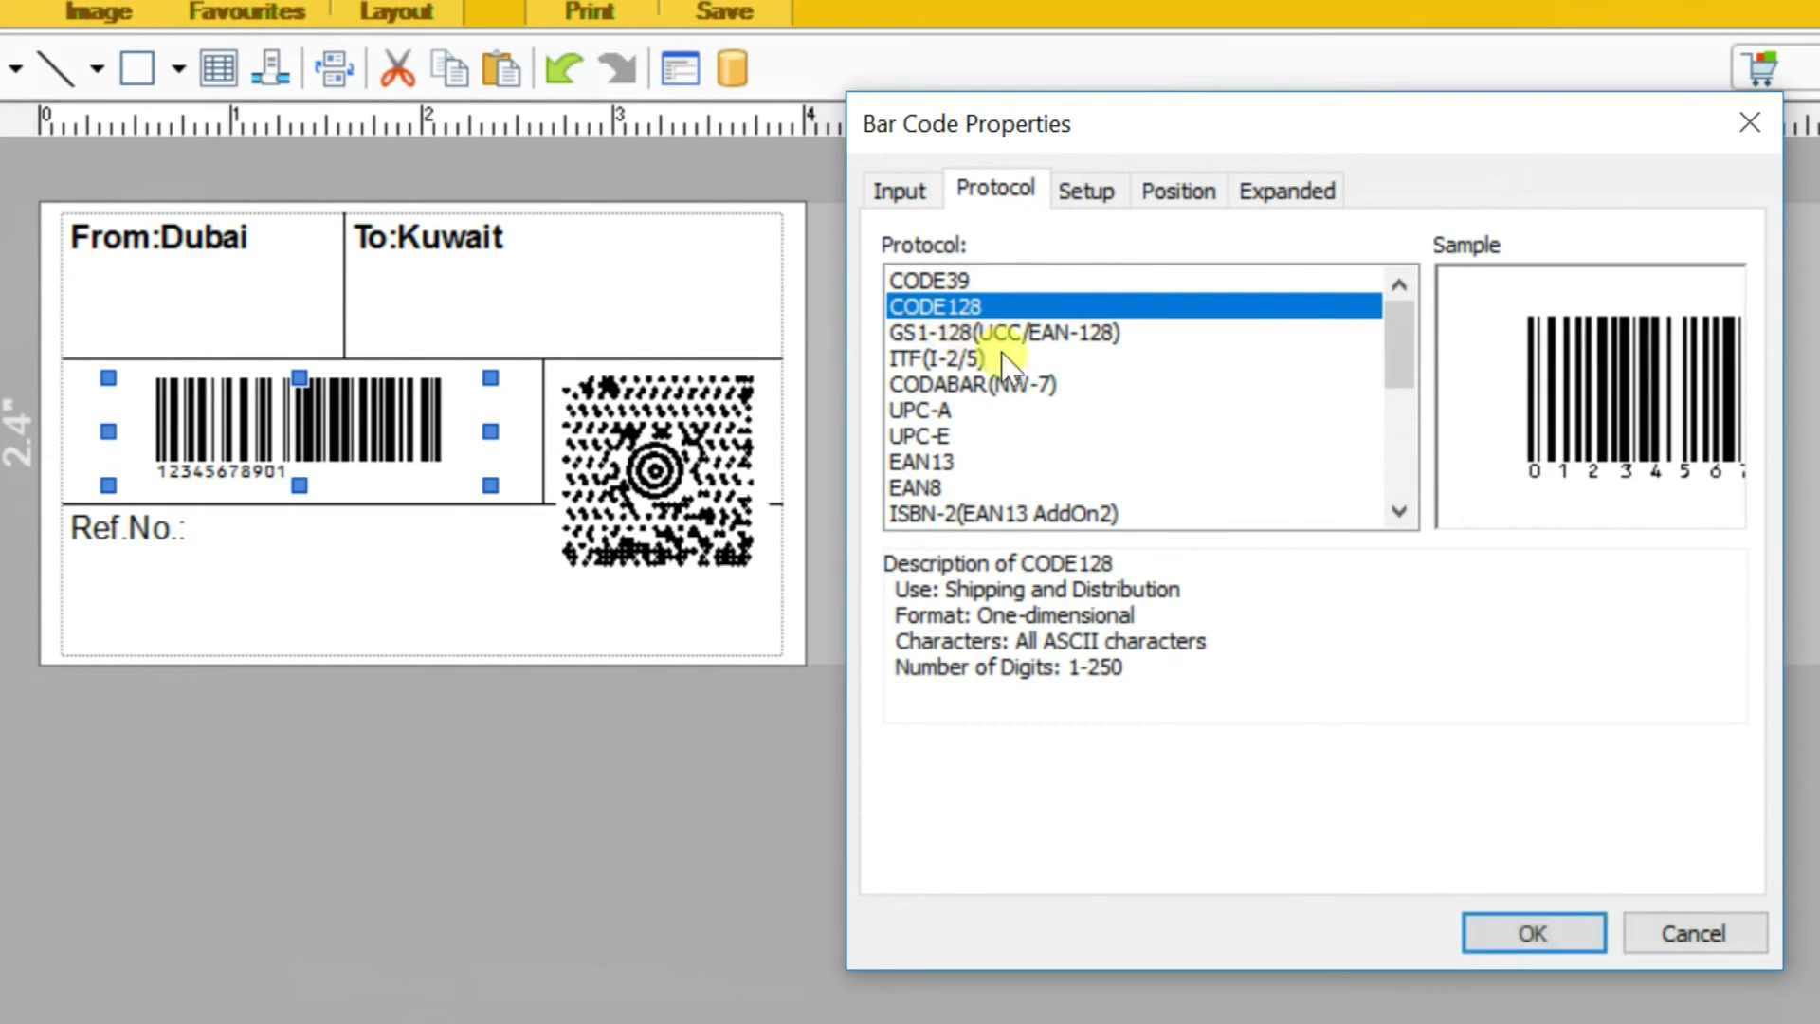
pyautogui.click(888, 194)
pyautogui.moveTo(1271, 411); pyautogui.dragTo(730, 374)
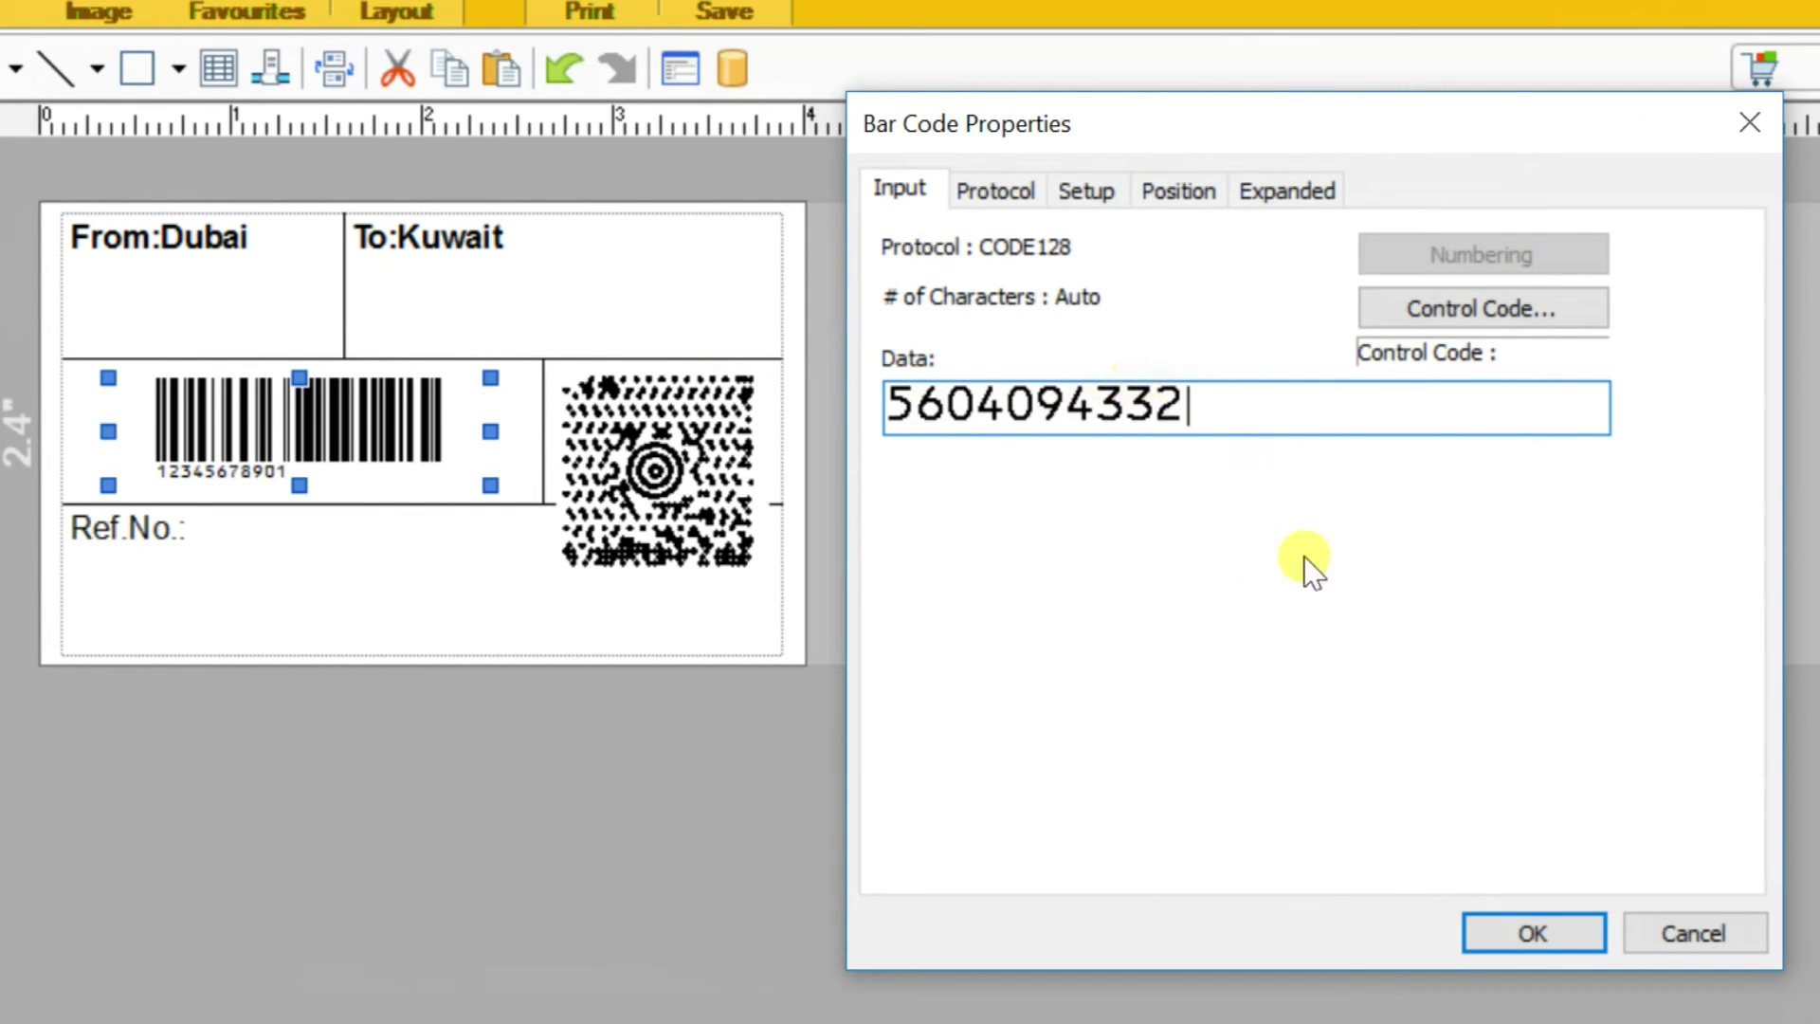
pyautogui.click(1526, 925)
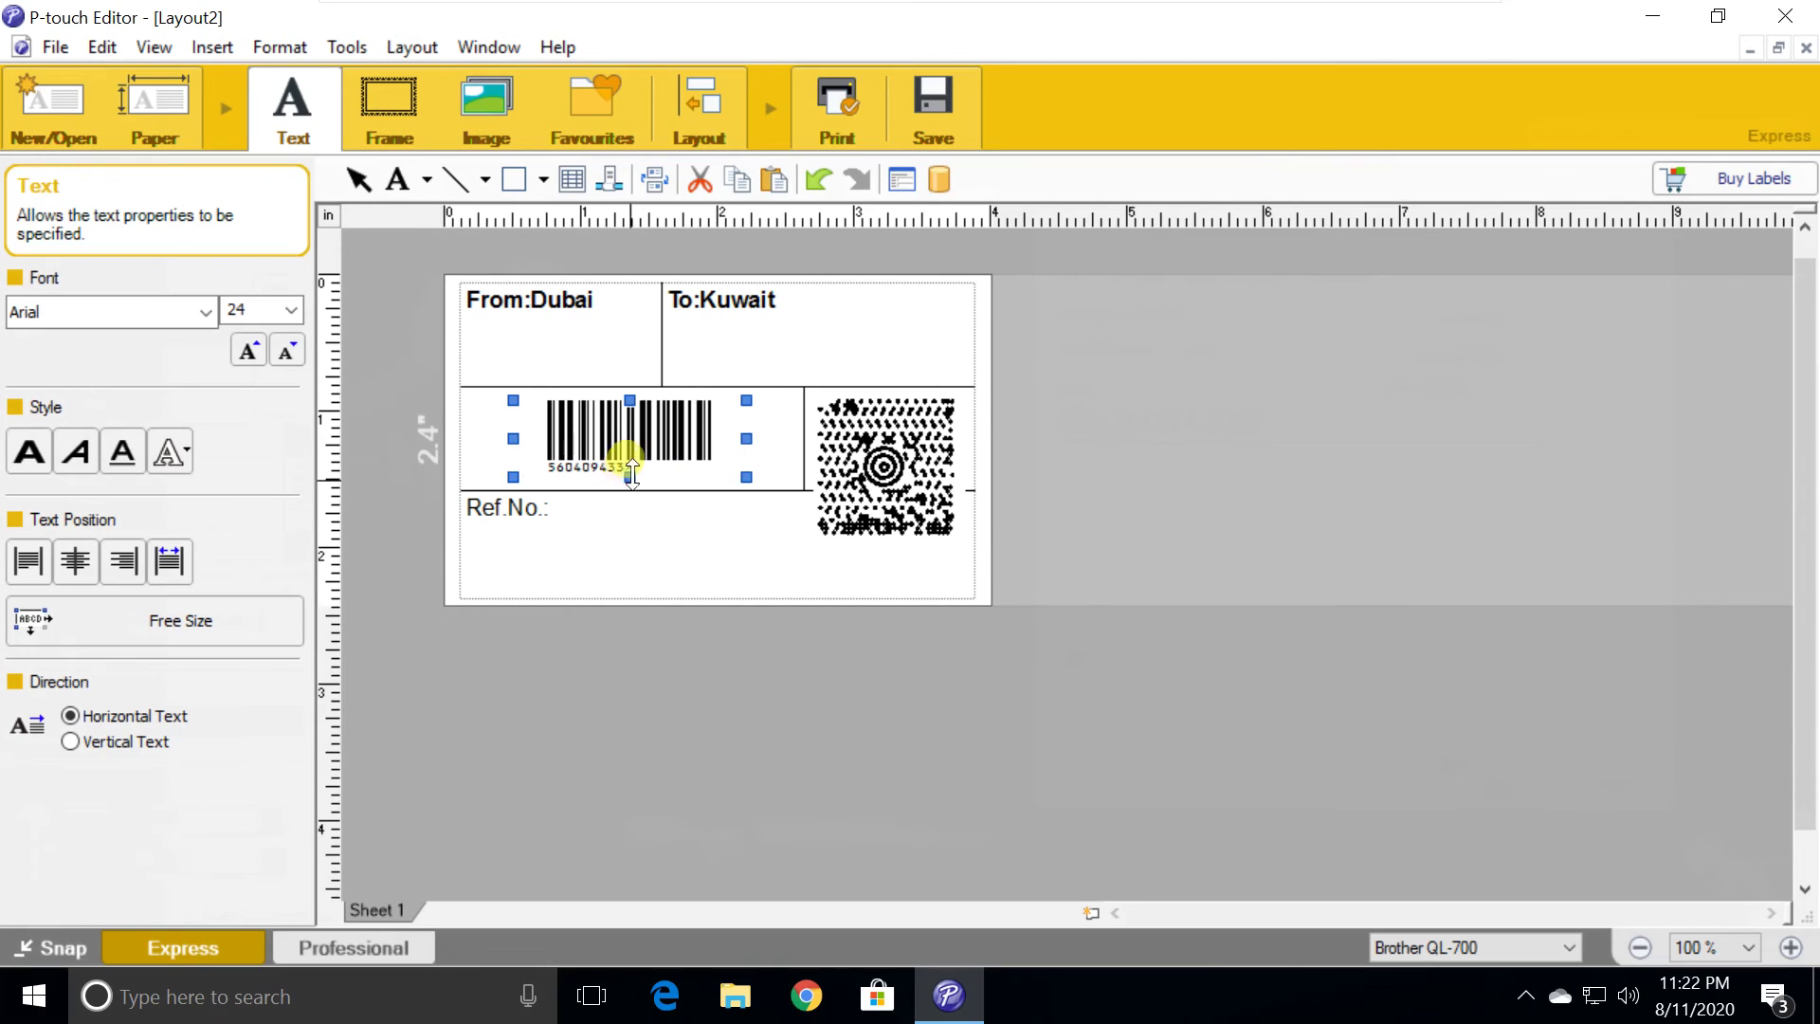
# Raise the barcode's top edge to make it slightly taller
pyautogui.moveTo(630, 474); pyautogui.dragTo(633, 487)
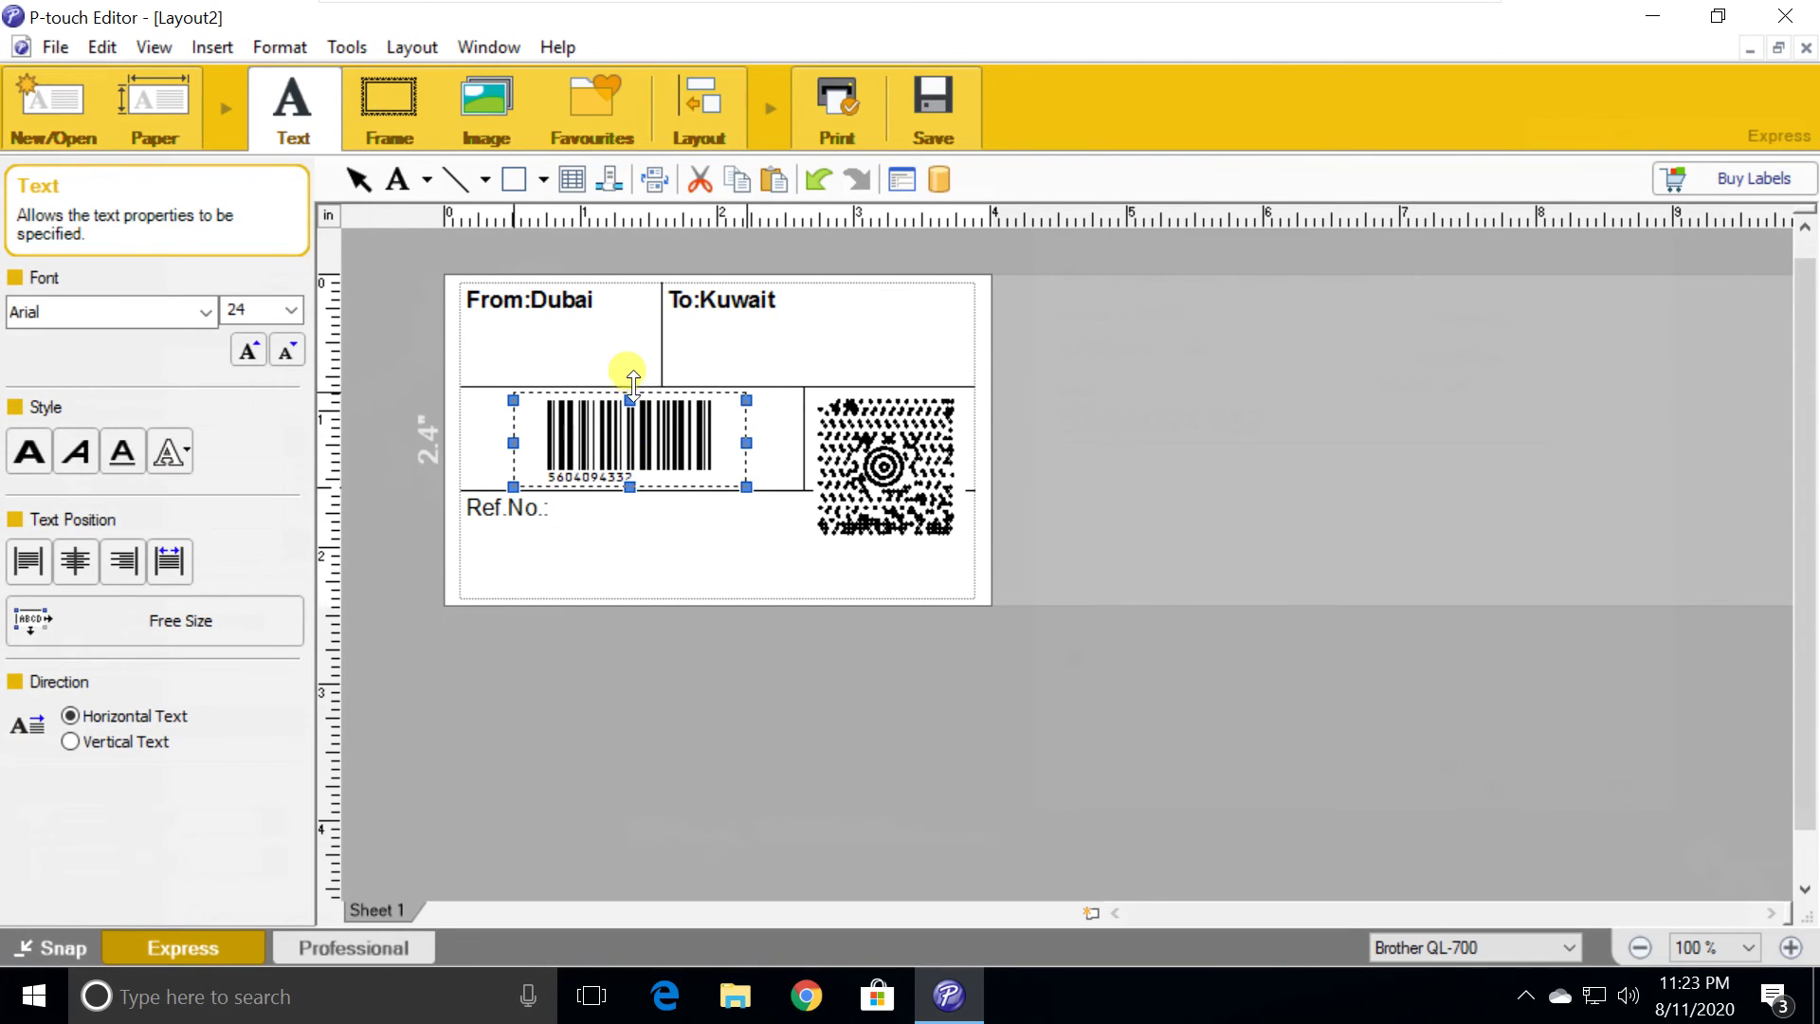
pyautogui.moveTo(632, 389); pyautogui.dragTo(632, 392)
pyautogui.moveTo(530, 434); pyautogui.dragTo(513, 434)
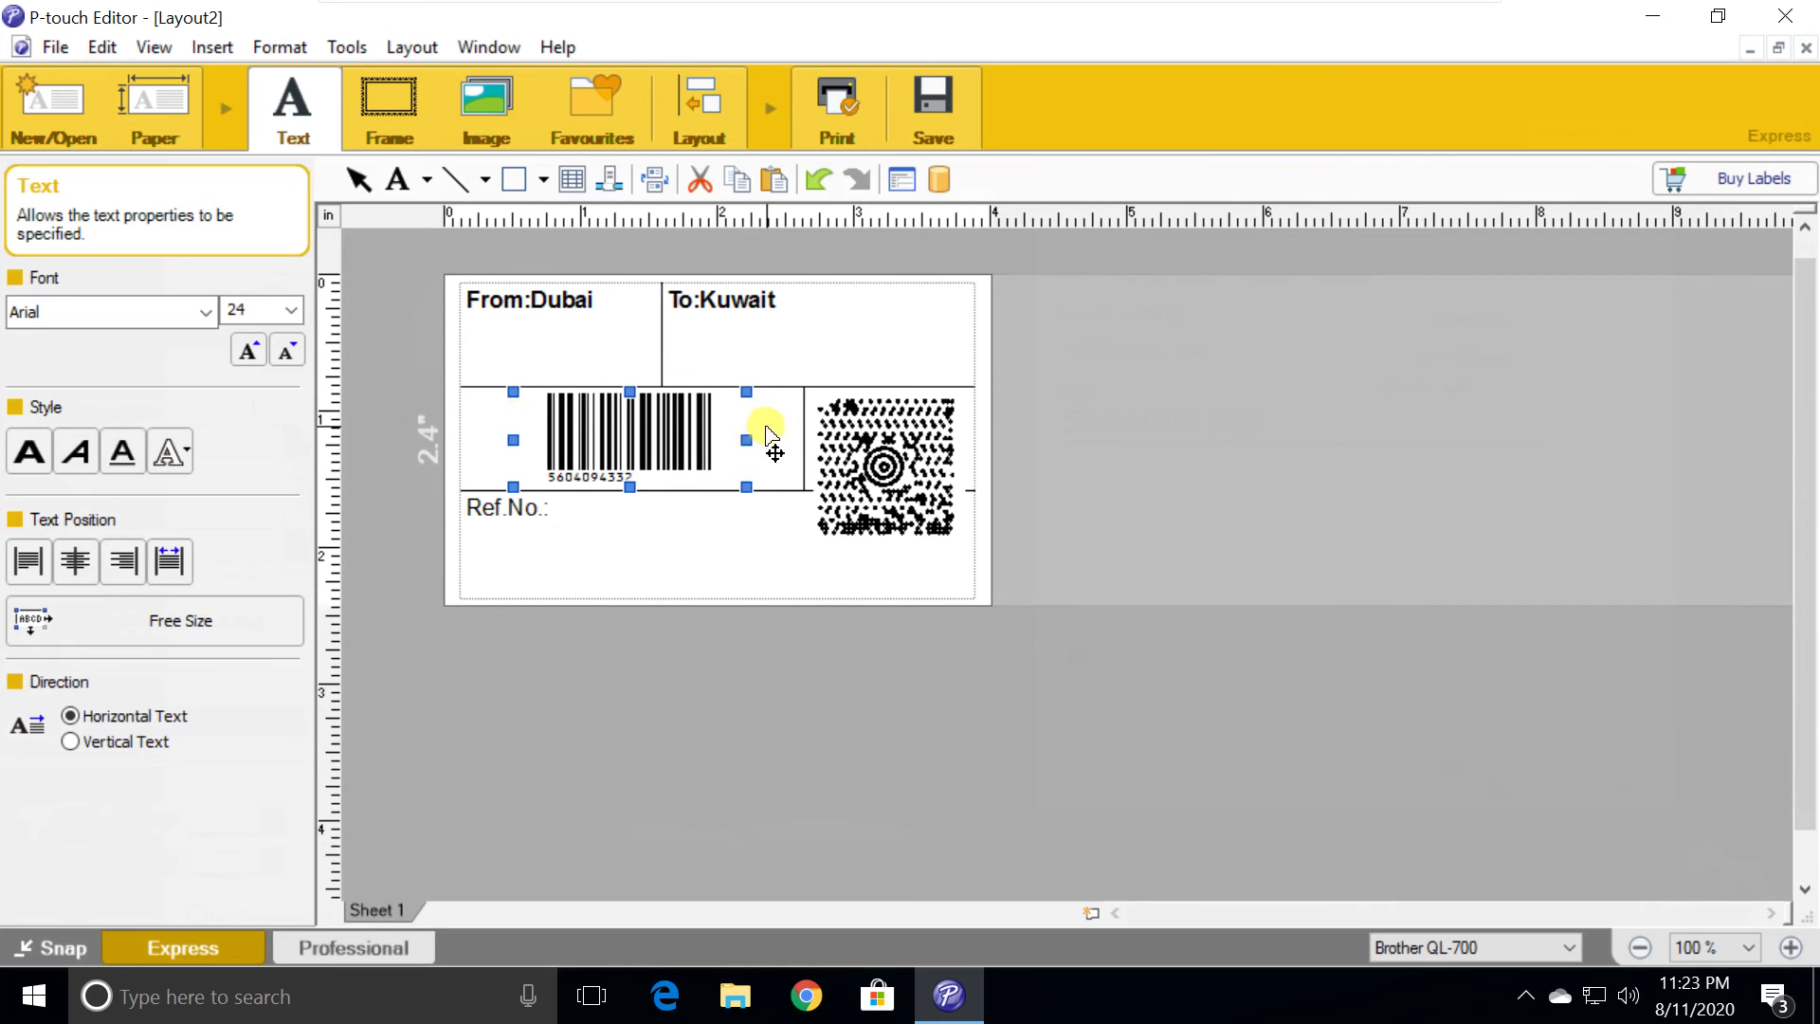
pyautogui.click(876, 455)
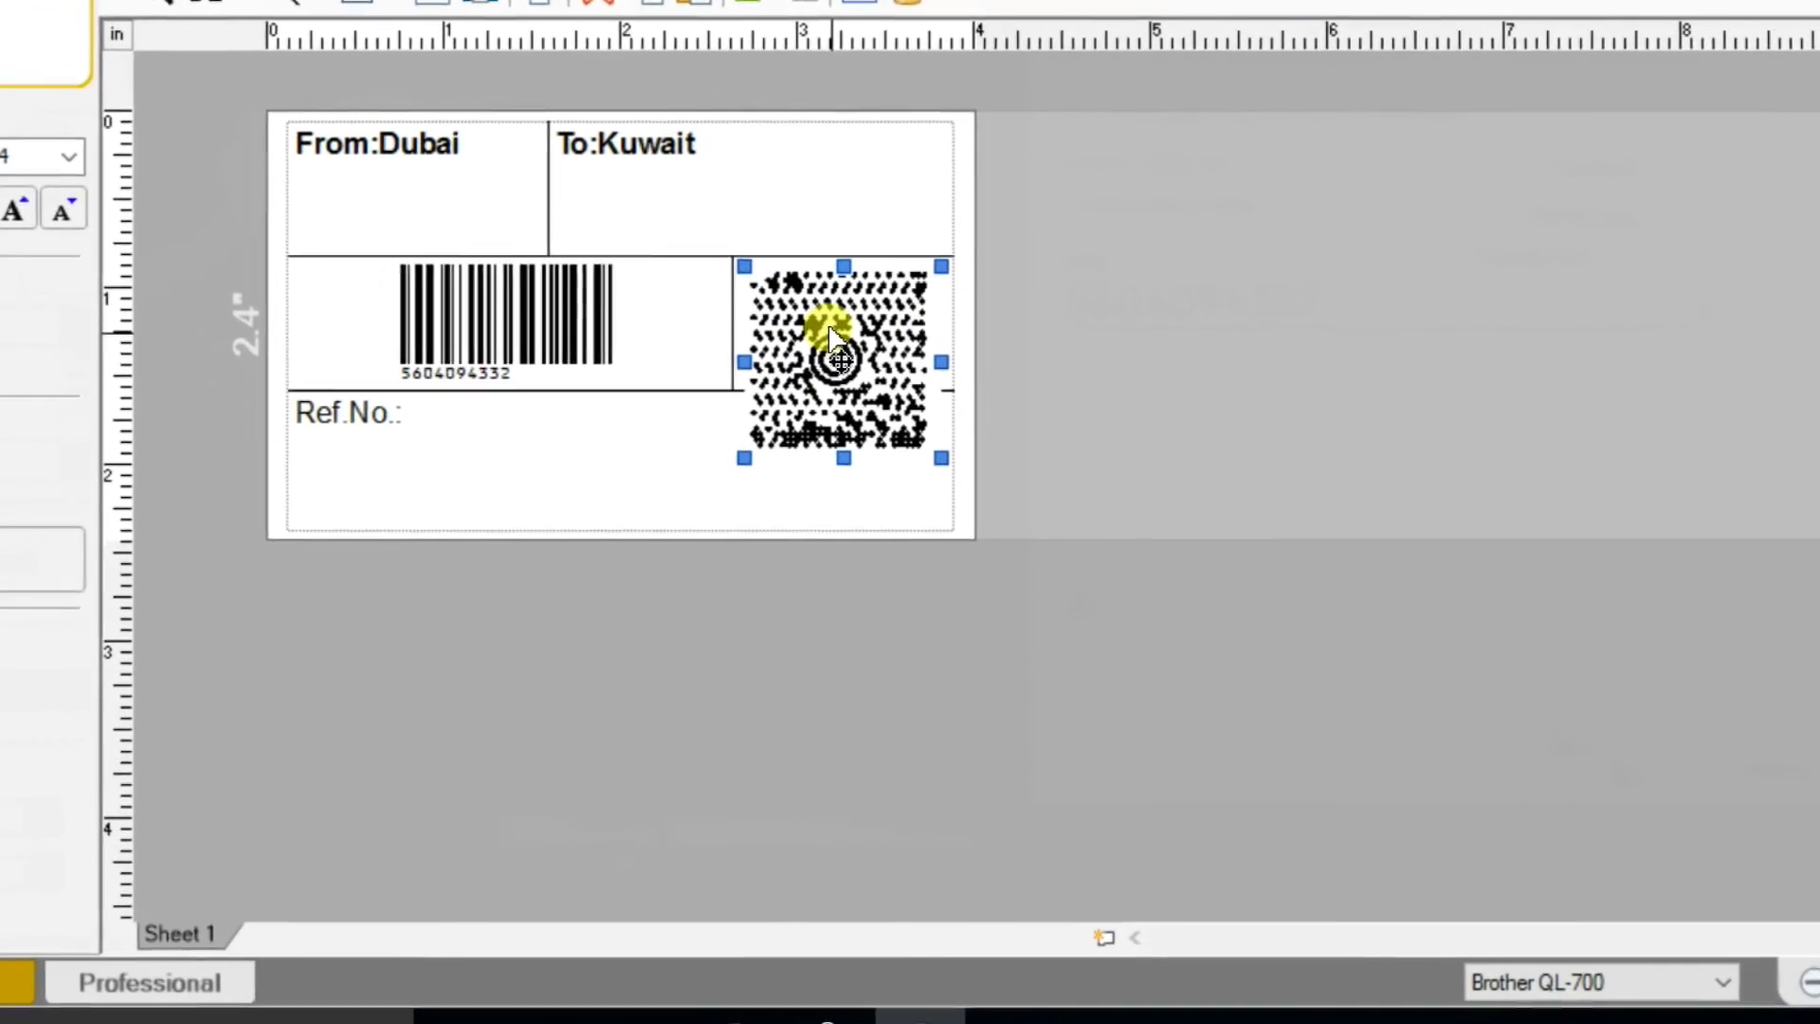
# Convert the MaxiCode to a QR code and enter its new data starting with 'www'
pyautogui.rightClick(880, 446)
pyautogui.click(938, 865)
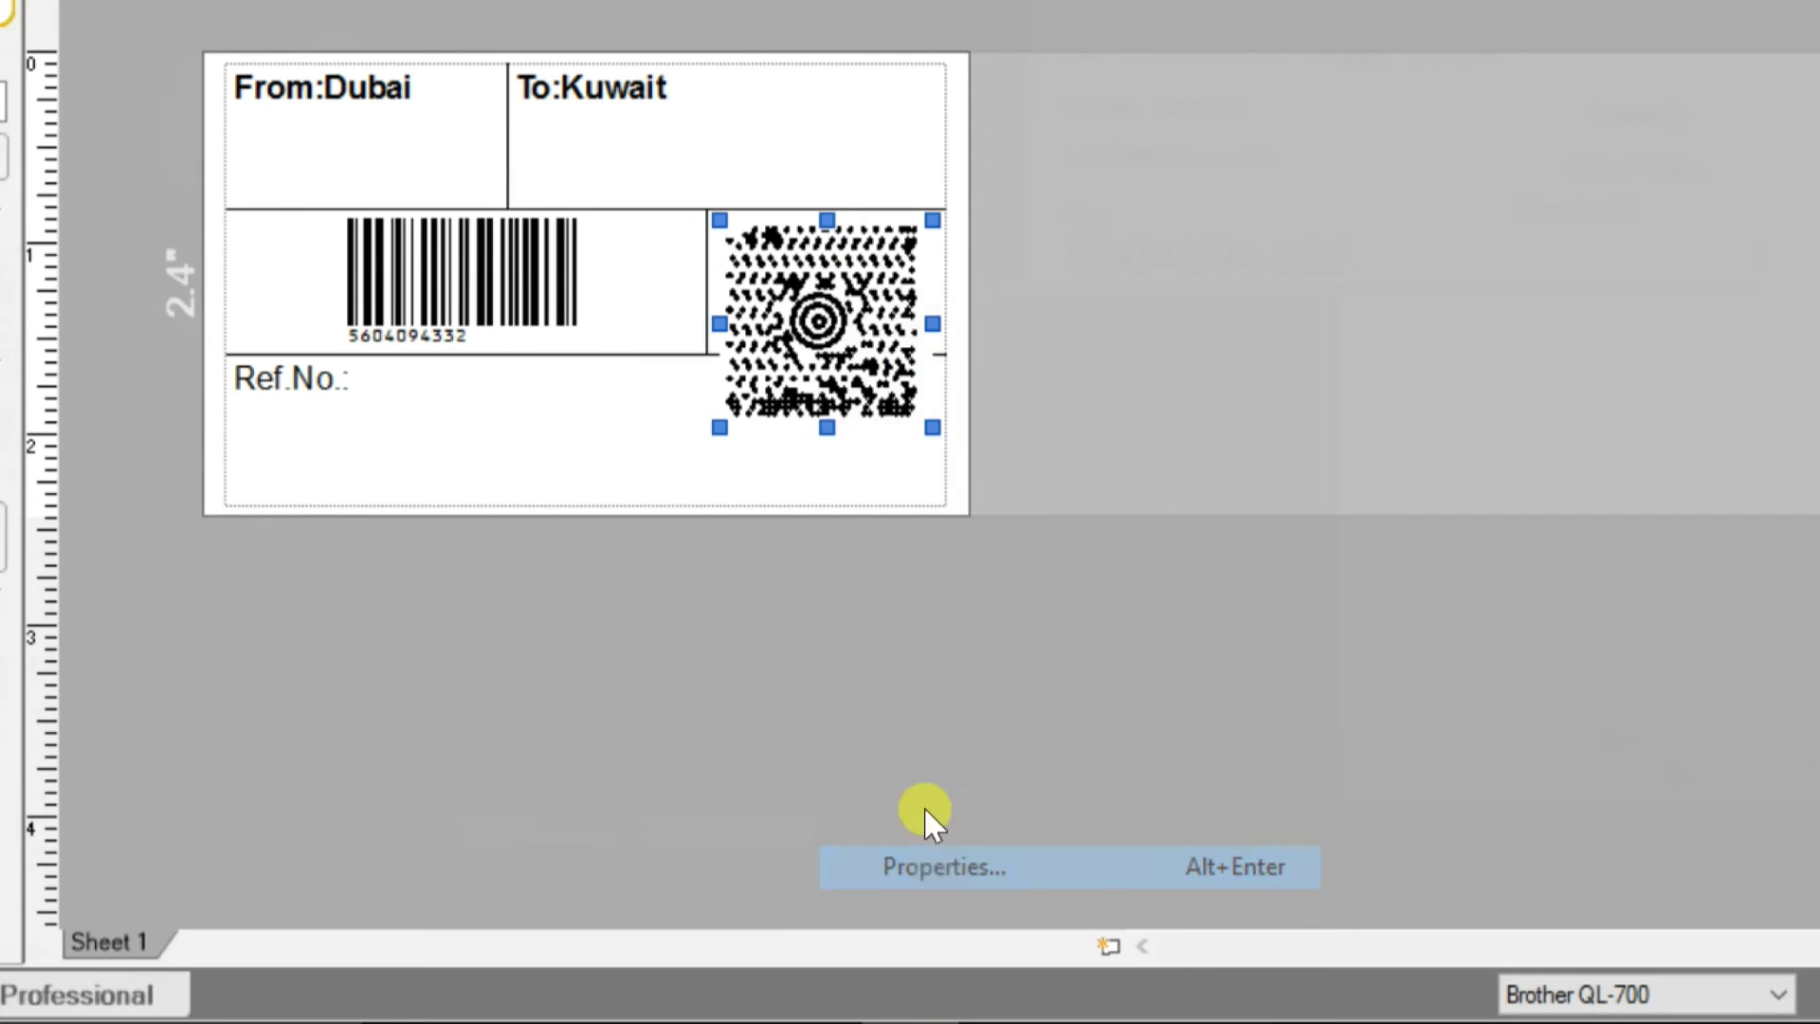
pyautogui.moveTo(729, 2); pyautogui.dragTo(1350, 16)
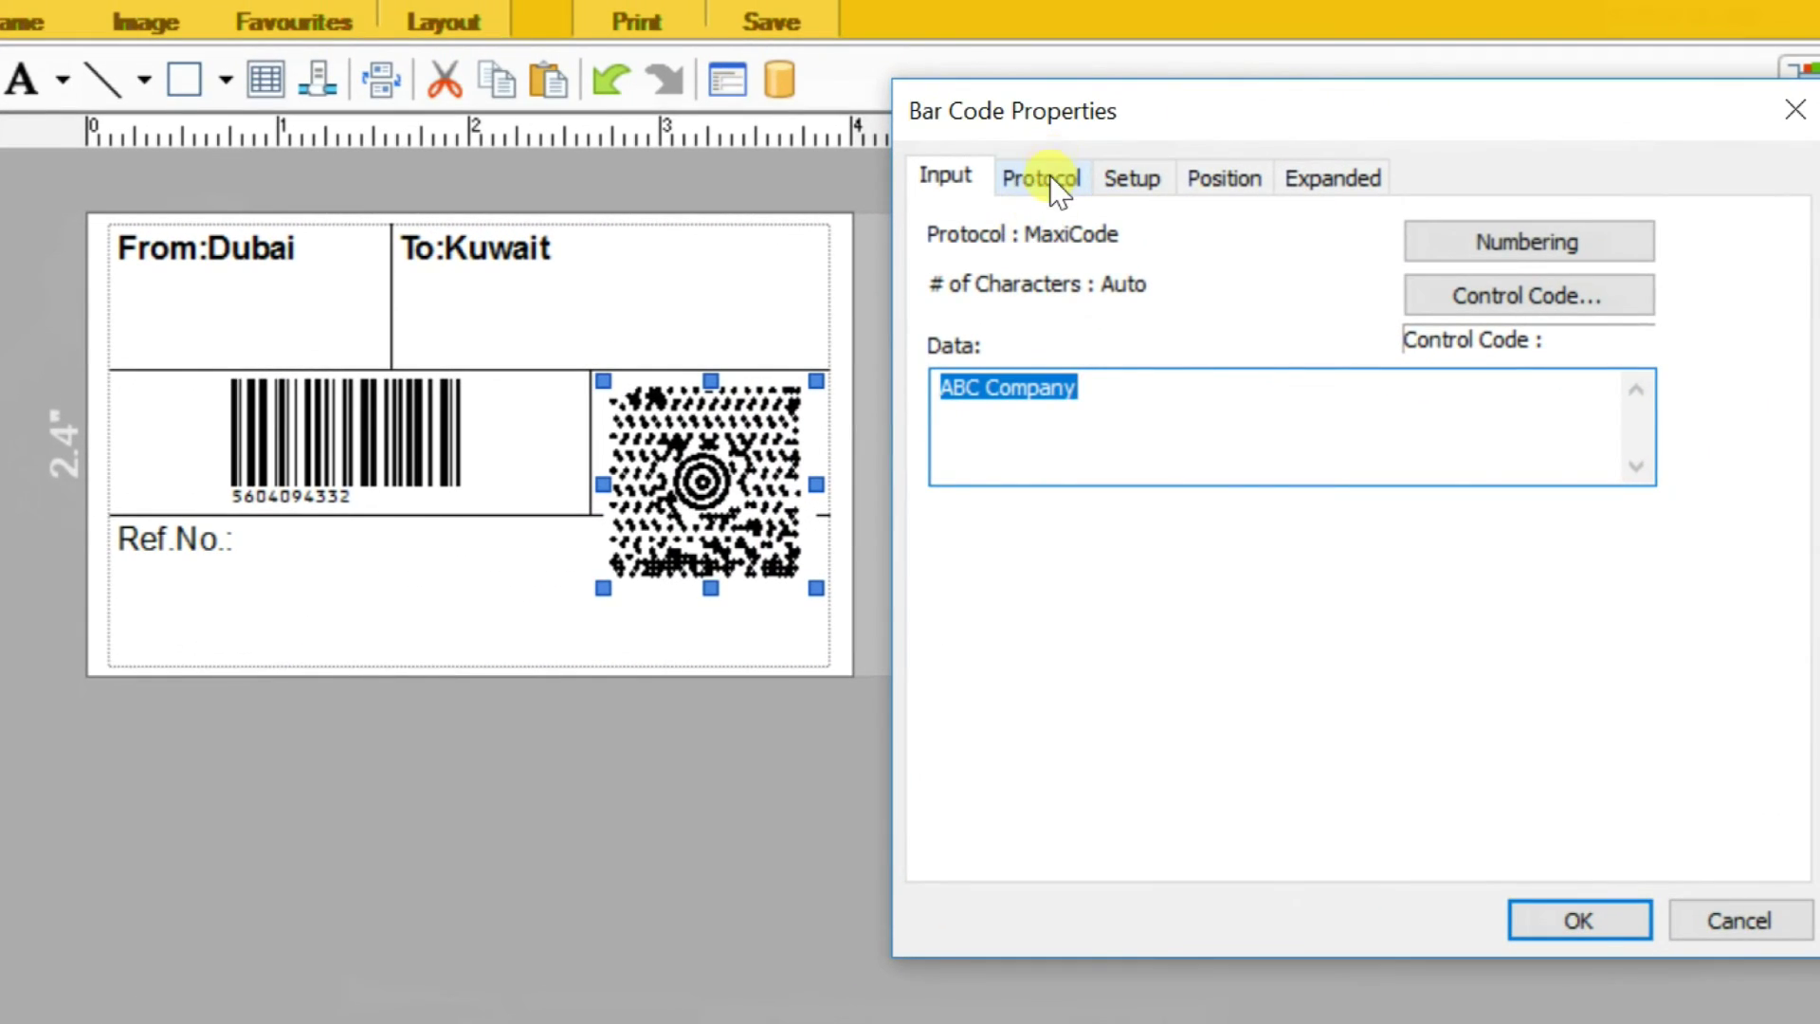
pyautogui.click(1043, 180)
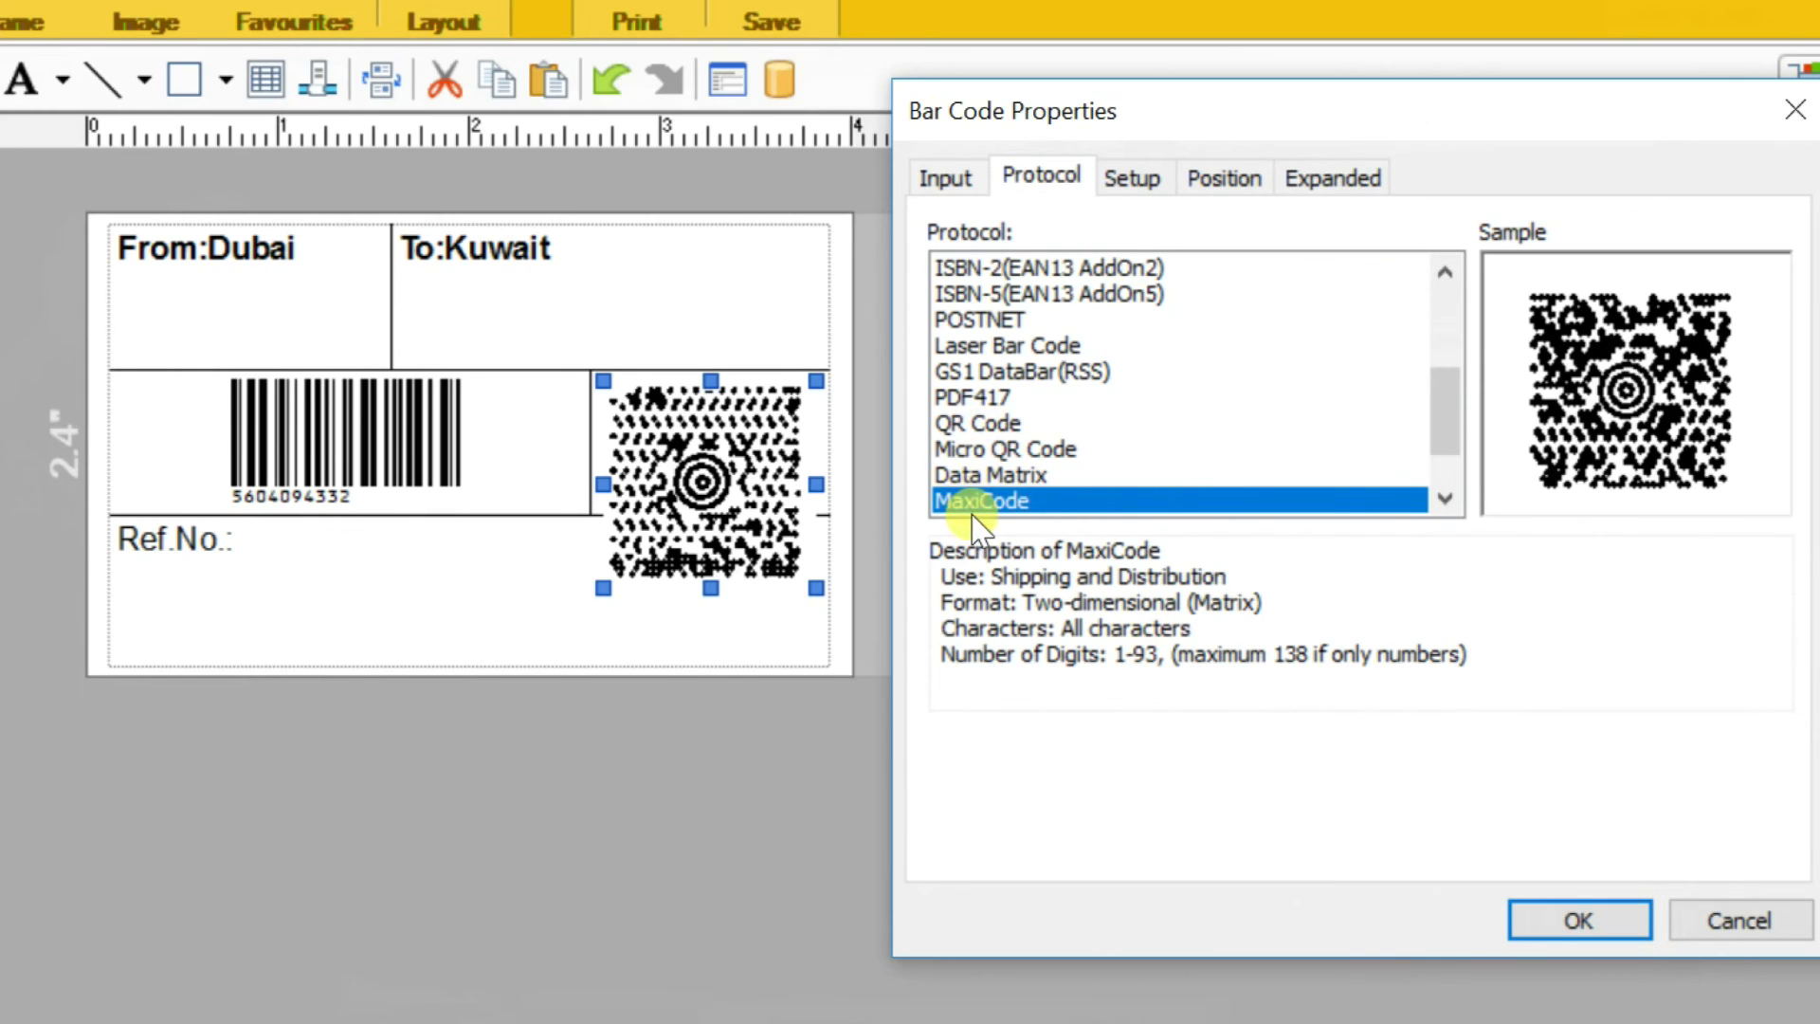
pyautogui.click(981, 423)
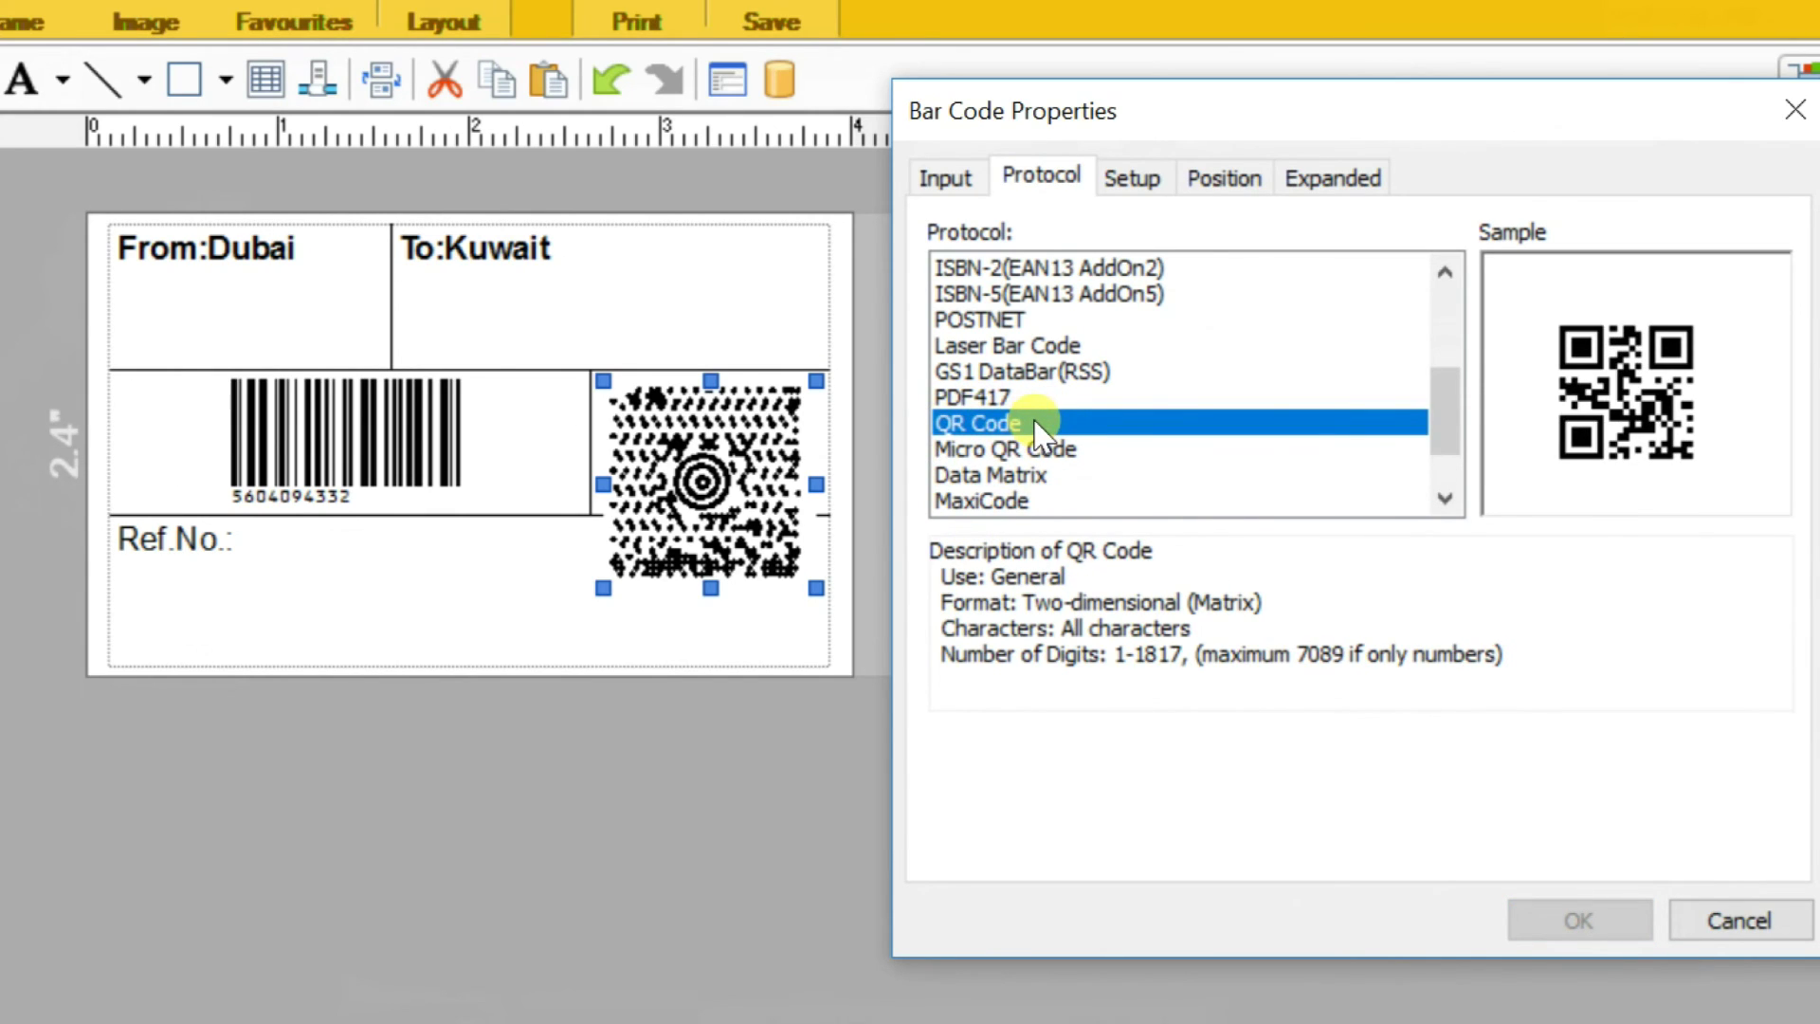
pyautogui.click(945, 180)
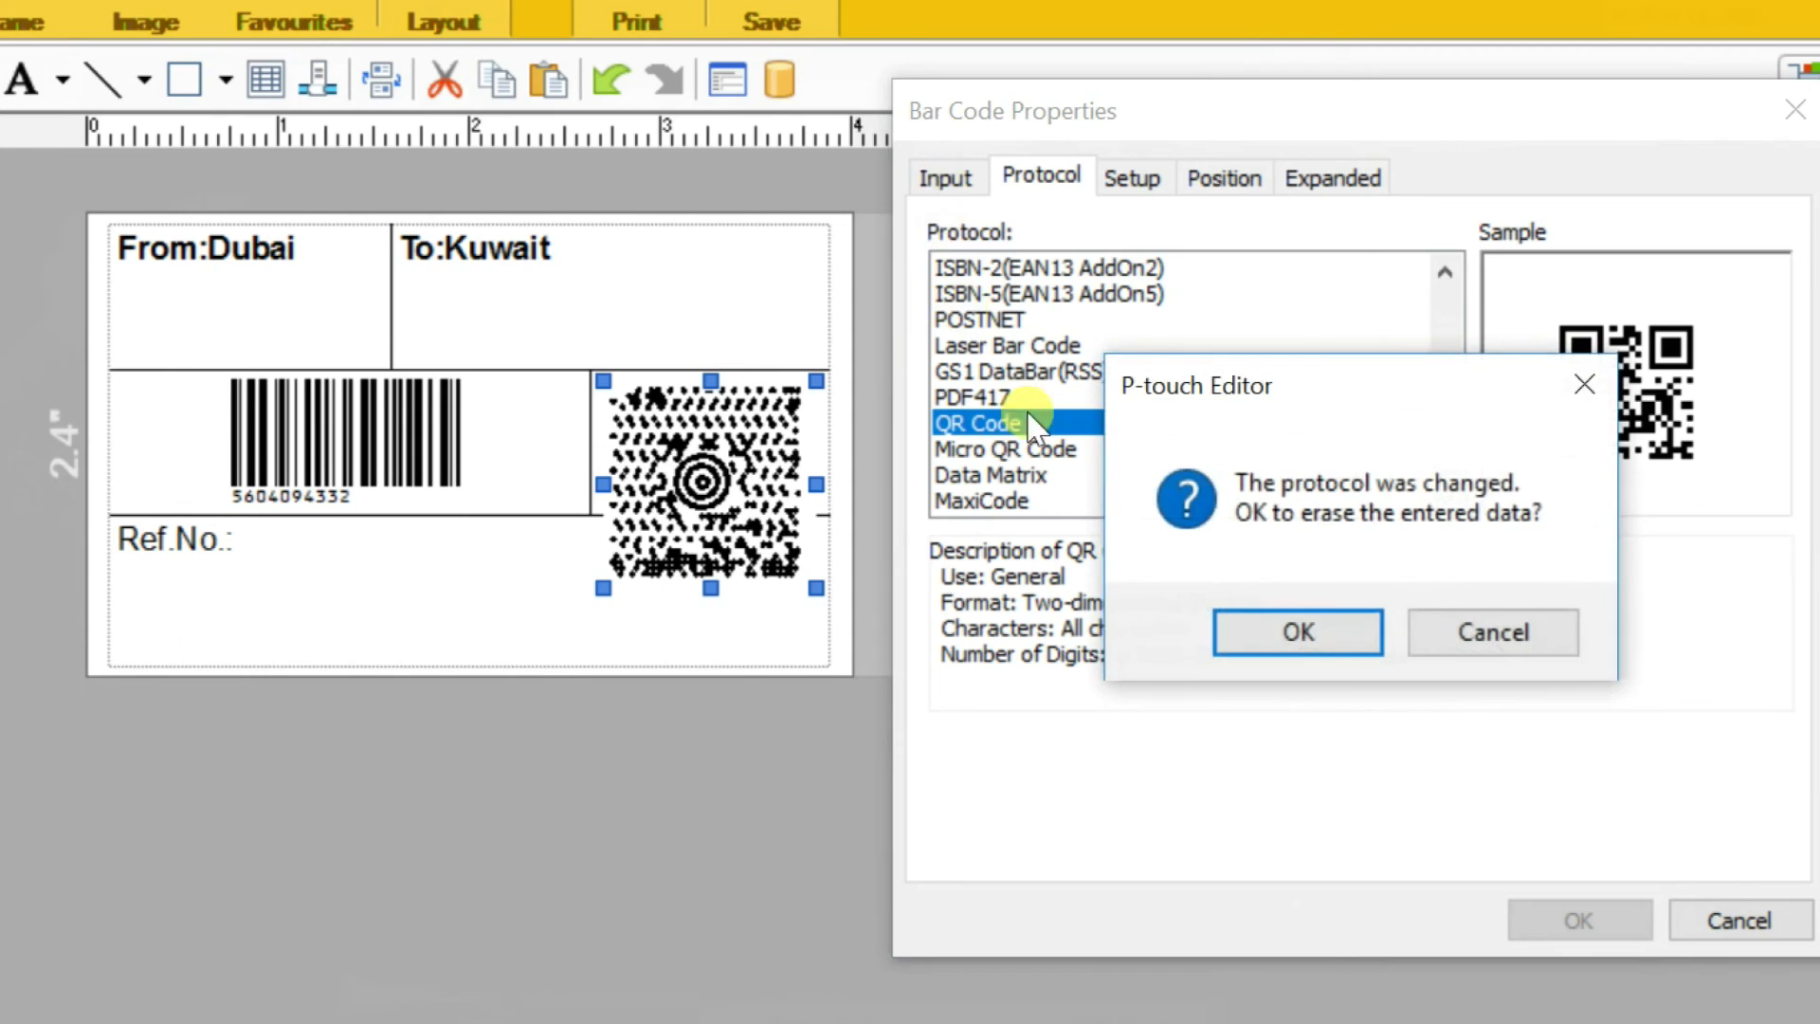
pyautogui.click(1297, 630)
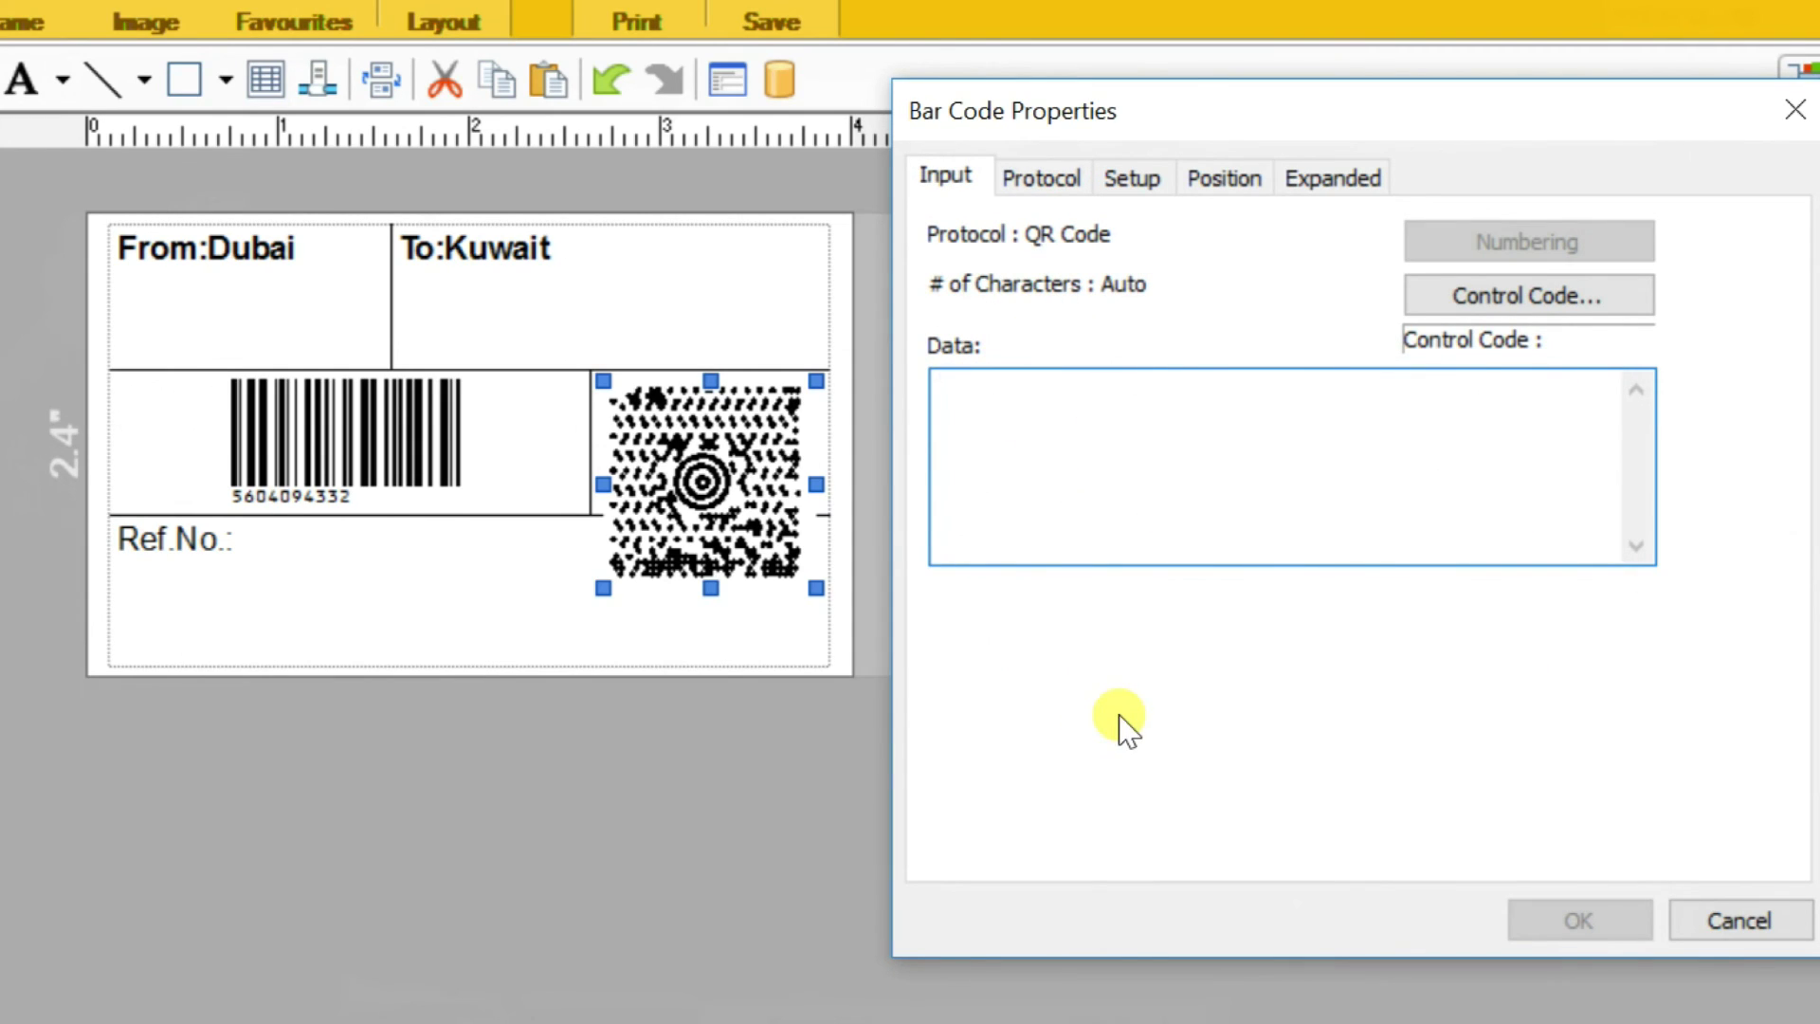
pyautogui.write('www')
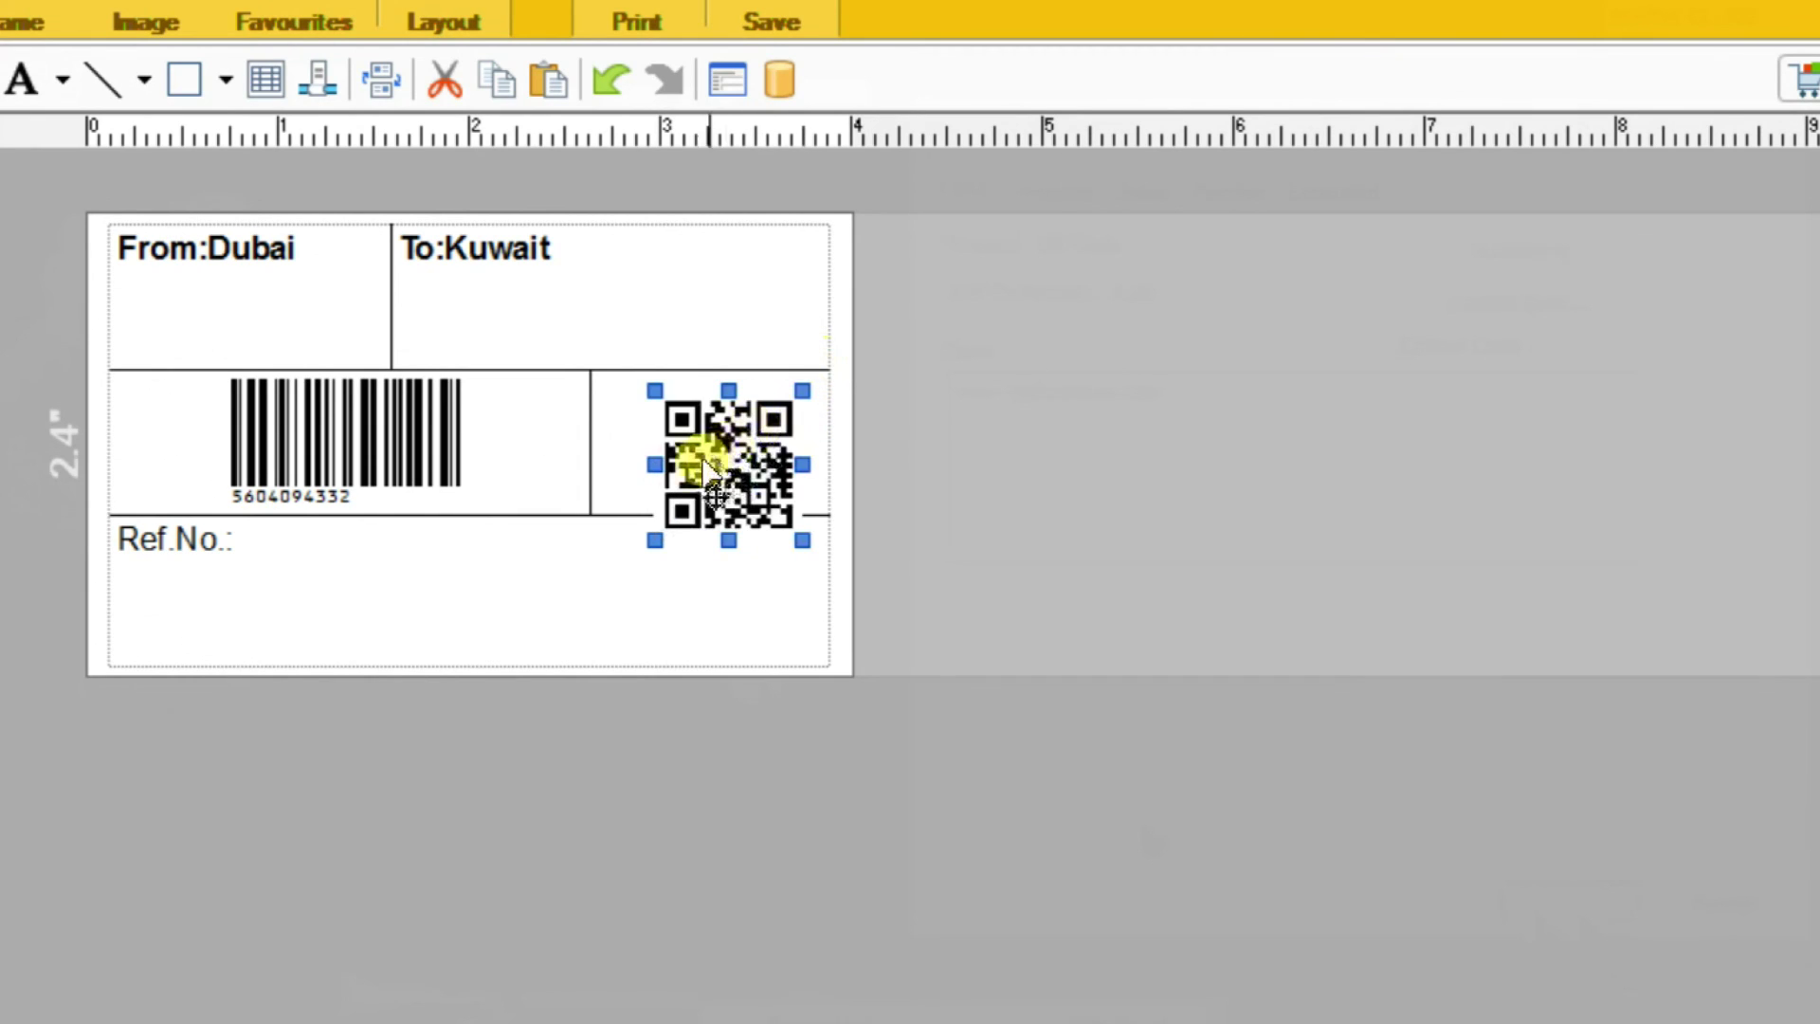
# Enlarge the QR code to fit between the lines and complete the reference as Ref.No.:55444
pyautogui.moveTo(691, 414); pyautogui.dragTo(691, 391)
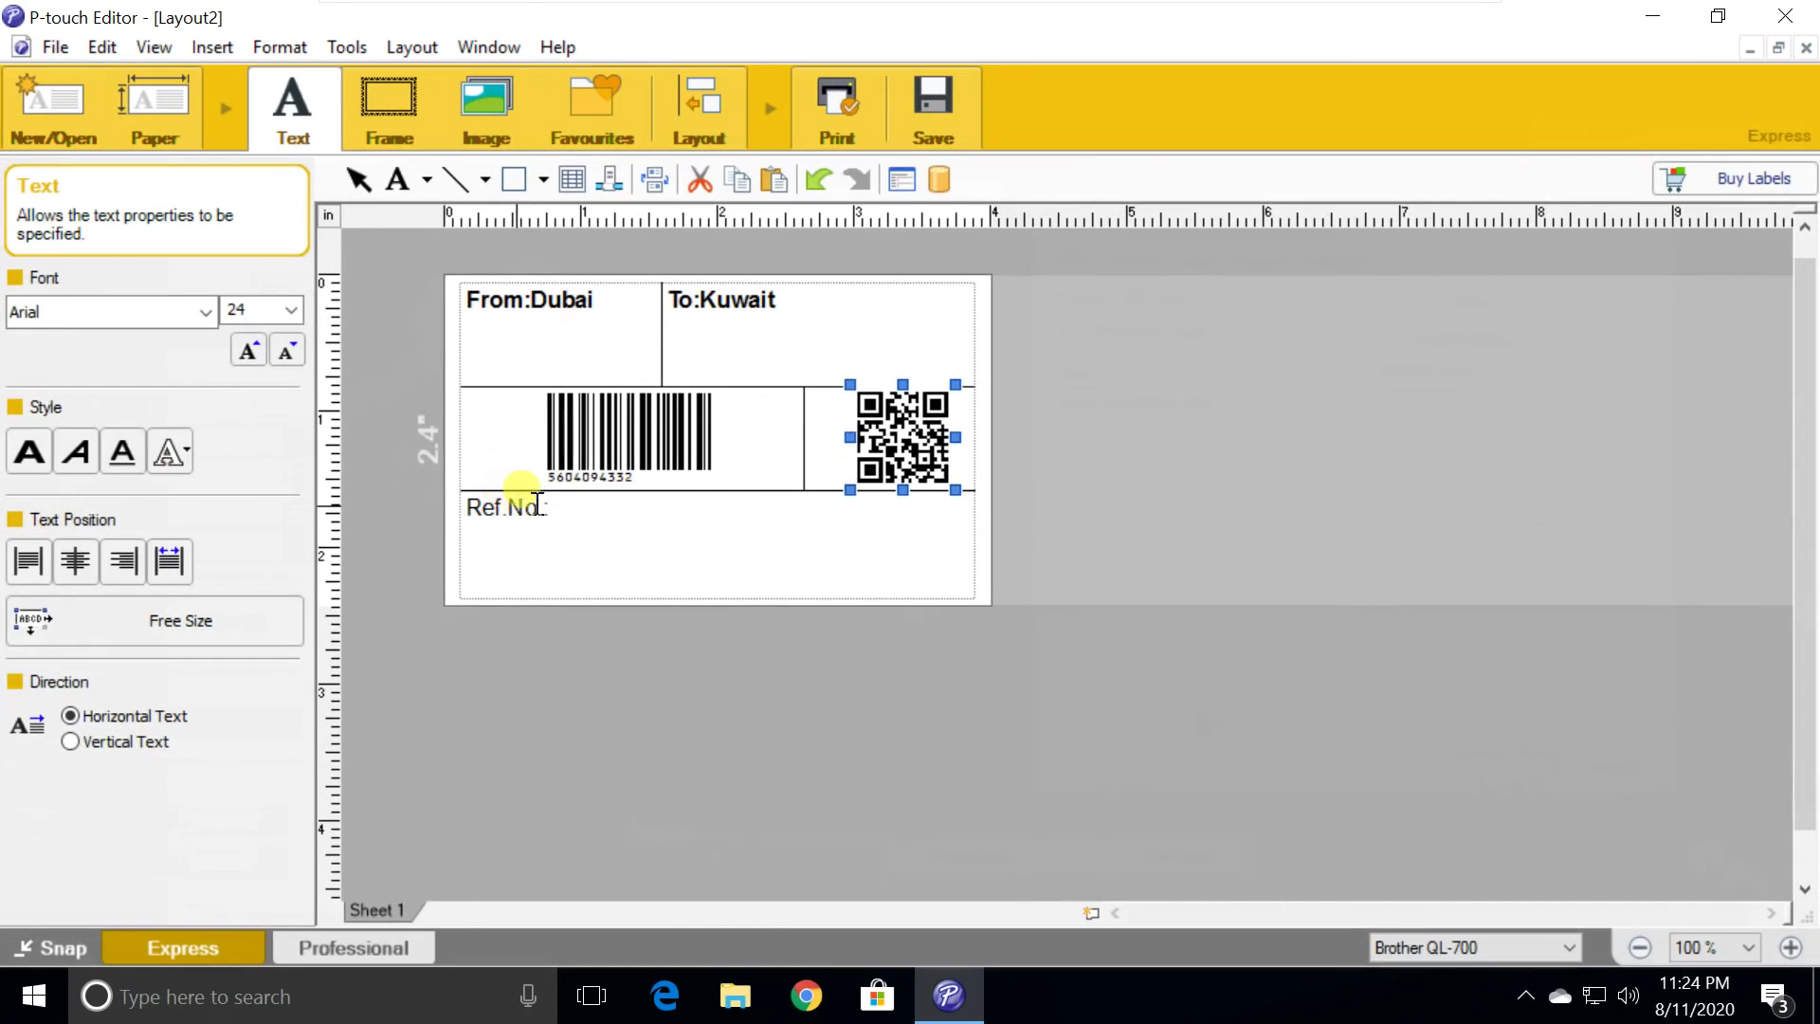
pyautogui.click(573, 508)
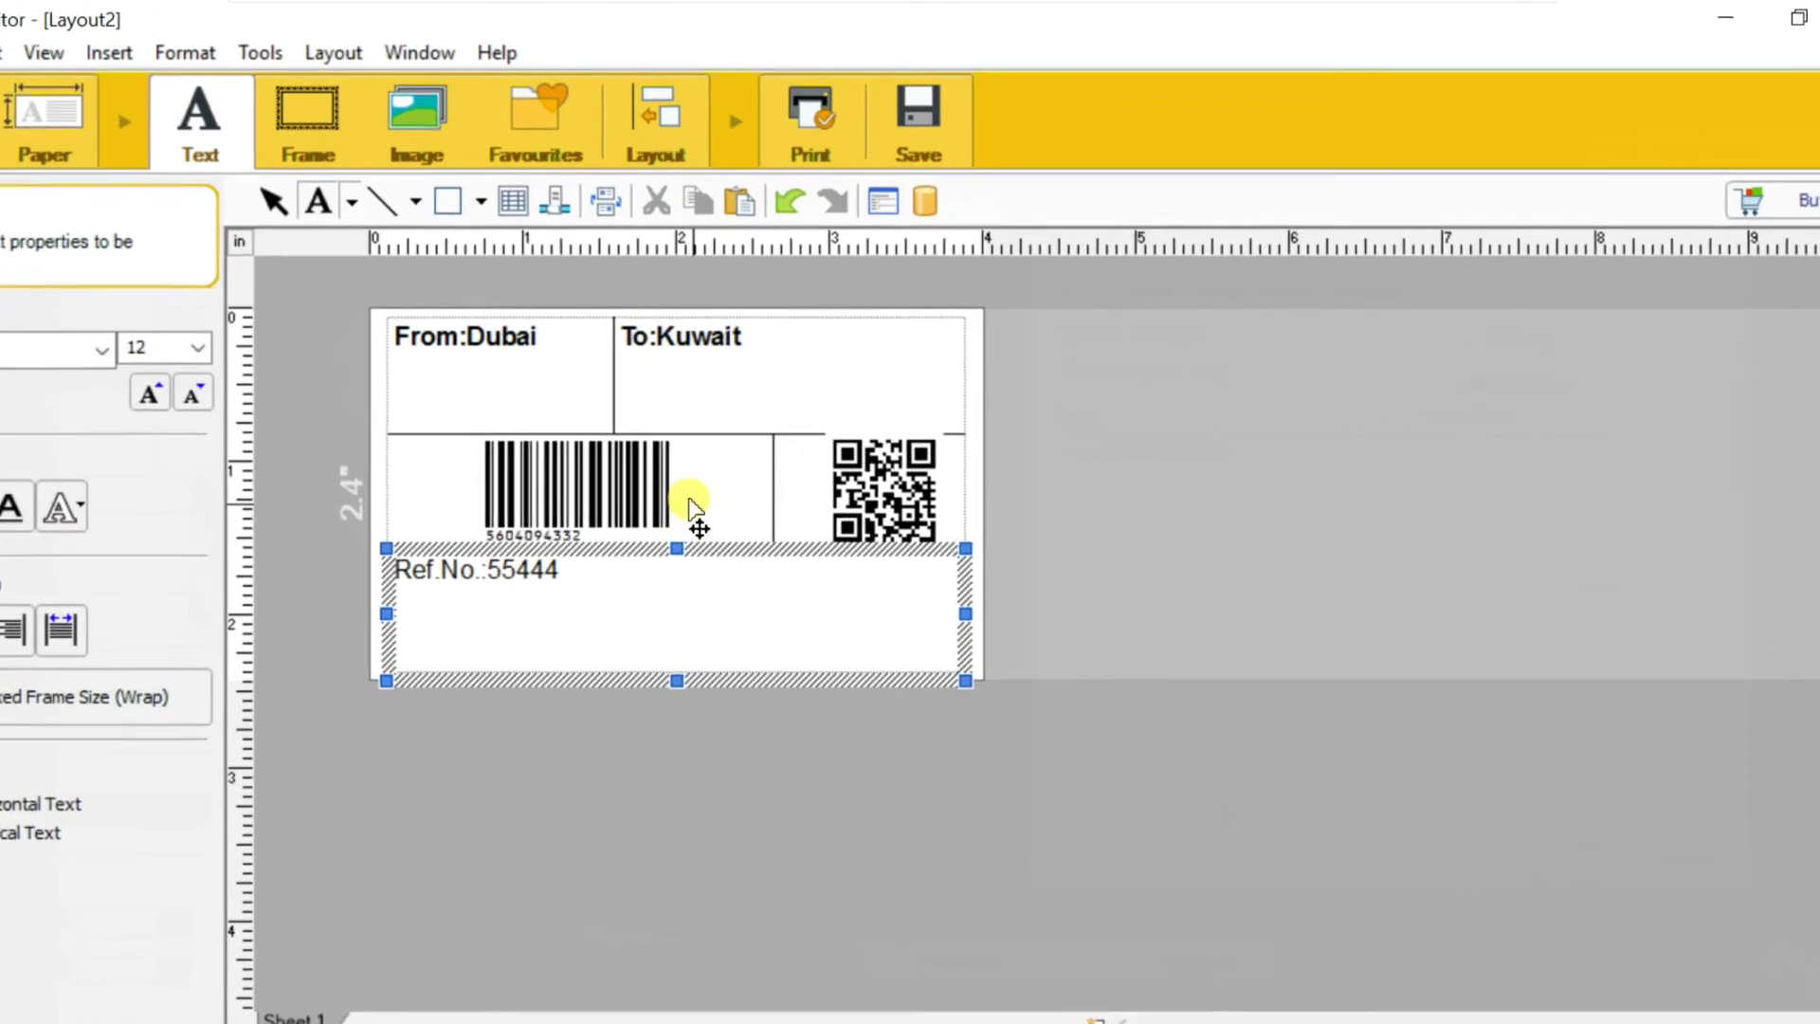
pyautogui.click(722, 466)
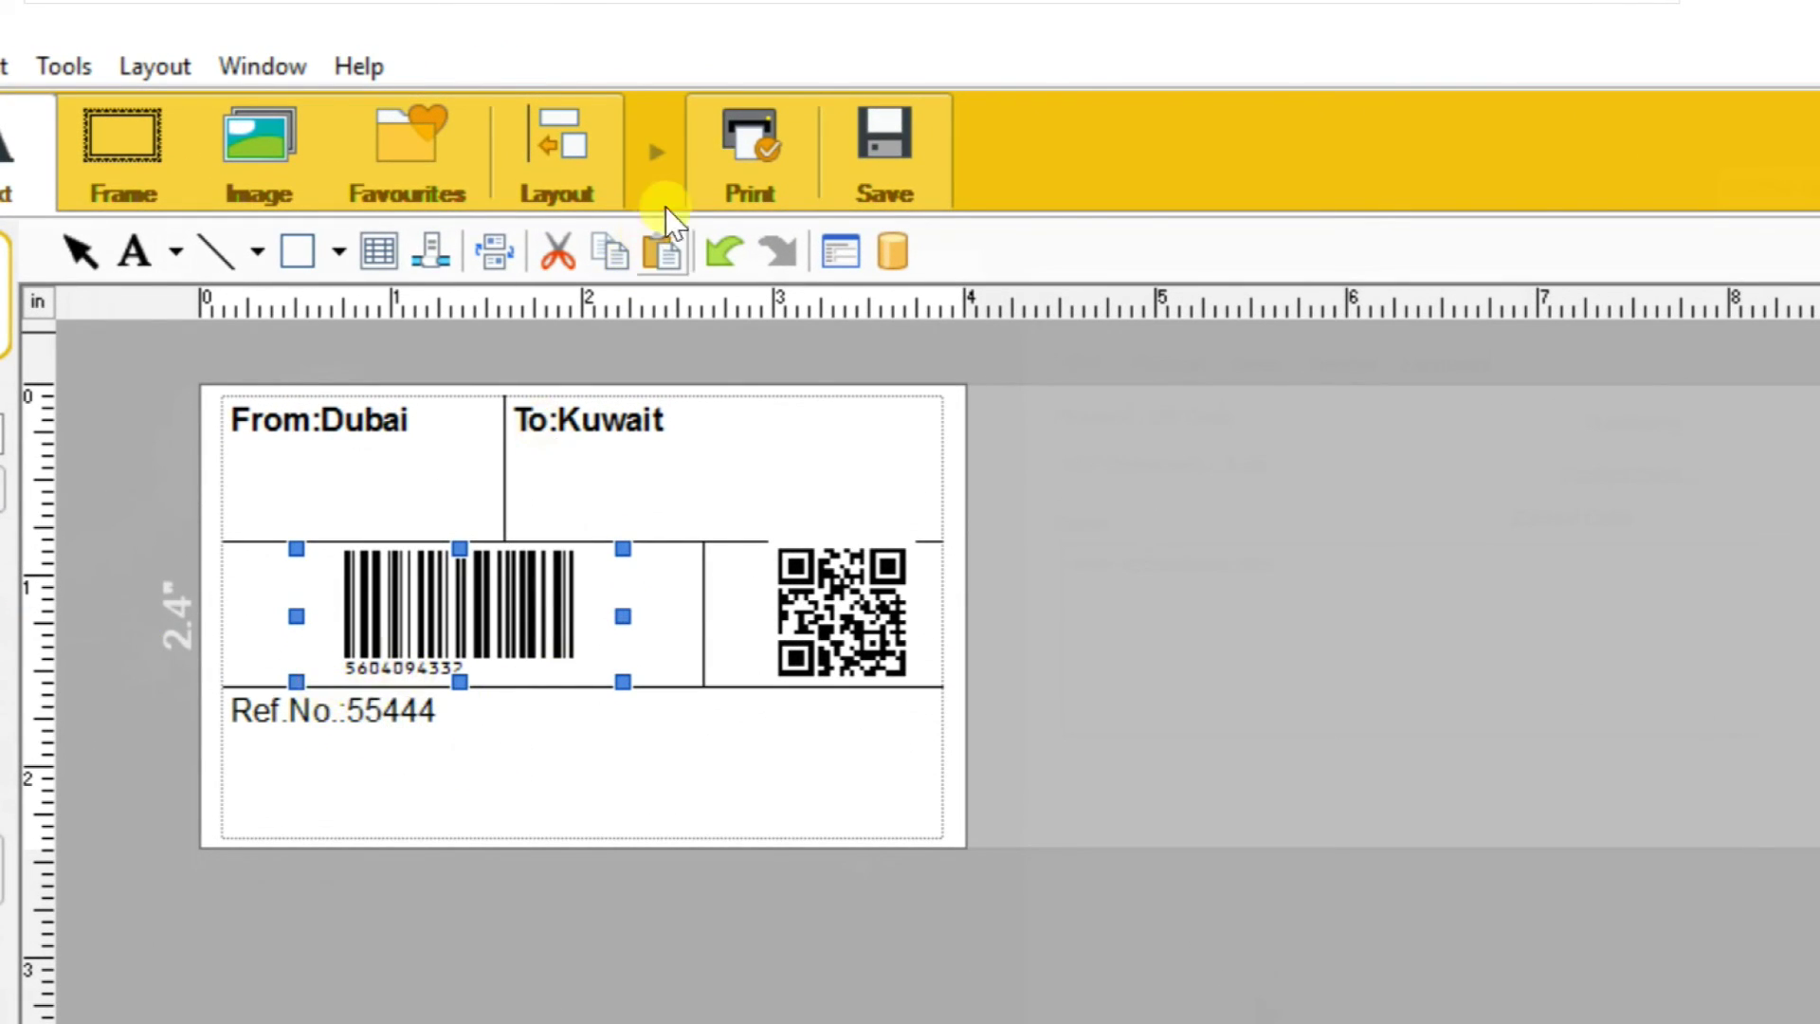
pyautogui.click(742, 142)
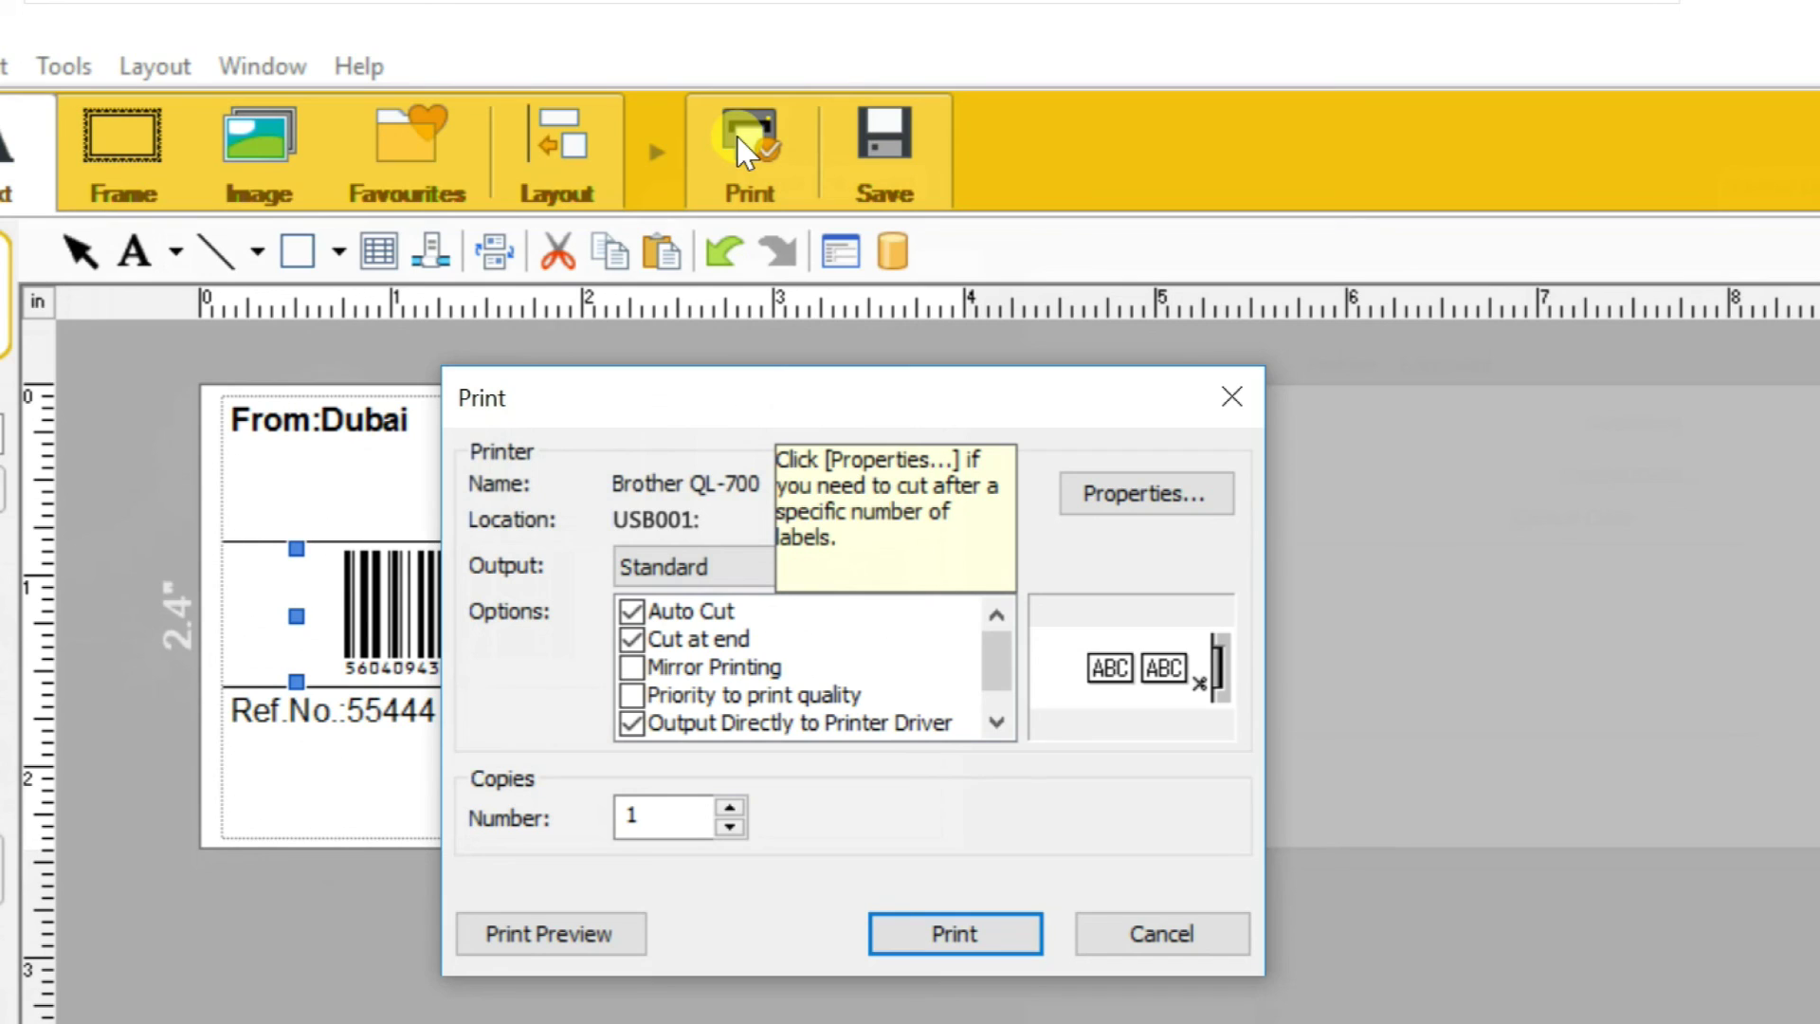
# Toggle Output Directly to Printer Driver, keeping Auto Cut and Cut at end on
pyautogui.click(633, 724)
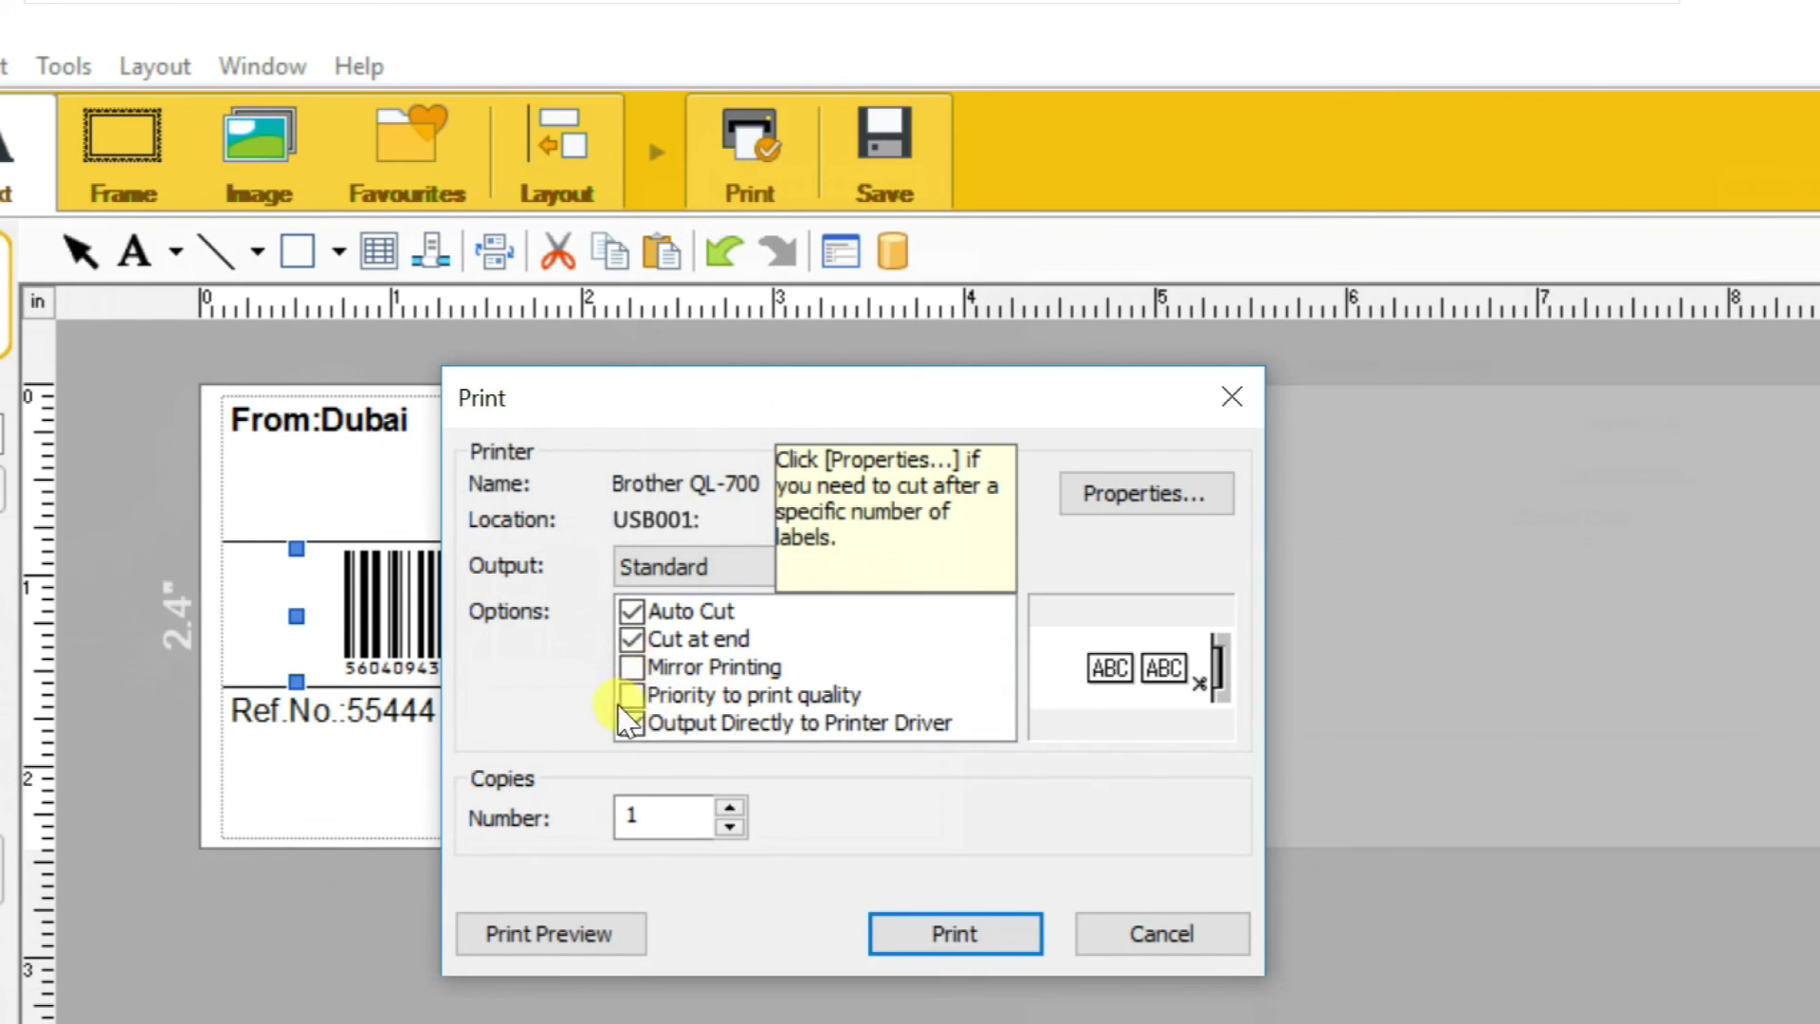